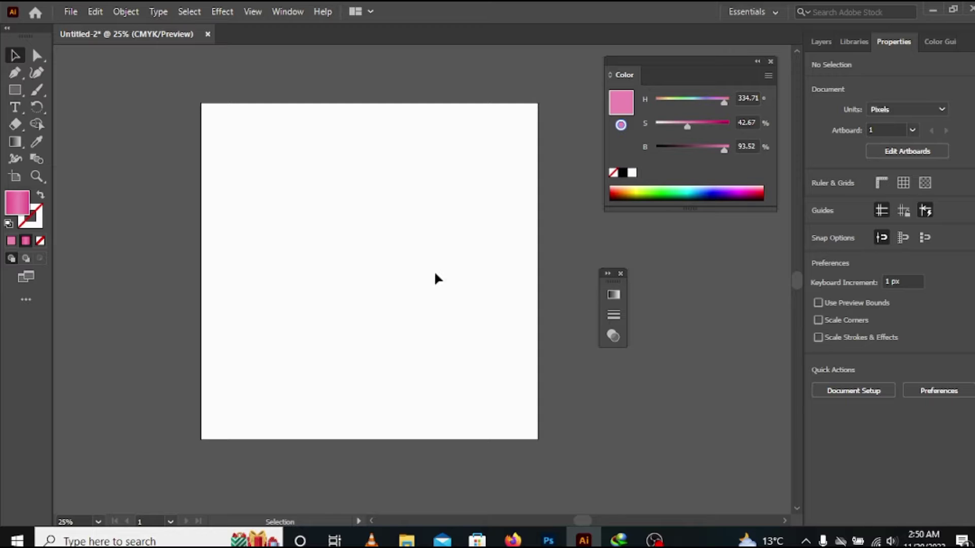
# Draw a circle about 370 px across near the artboard centre with the Ellipse Tool
pyautogui.scroll(1, 363, 261)
pyautogui.moveTo(362, 261)
pyautogui.mouseDown()
pyautogui.moveTo(364, 269)
pyautogui.moveTo(361, 254)
pyautogui.mouseUp()
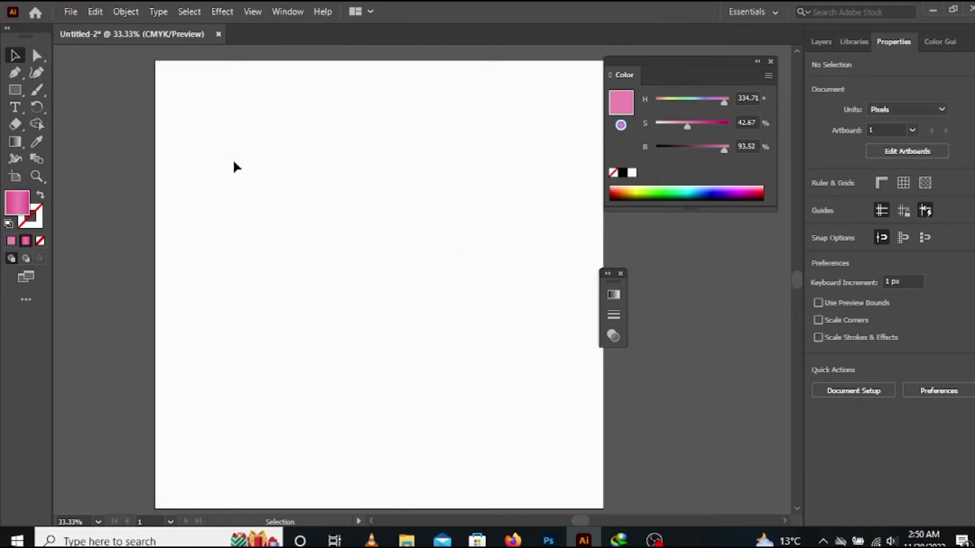
pyautogui.click(14, 95)
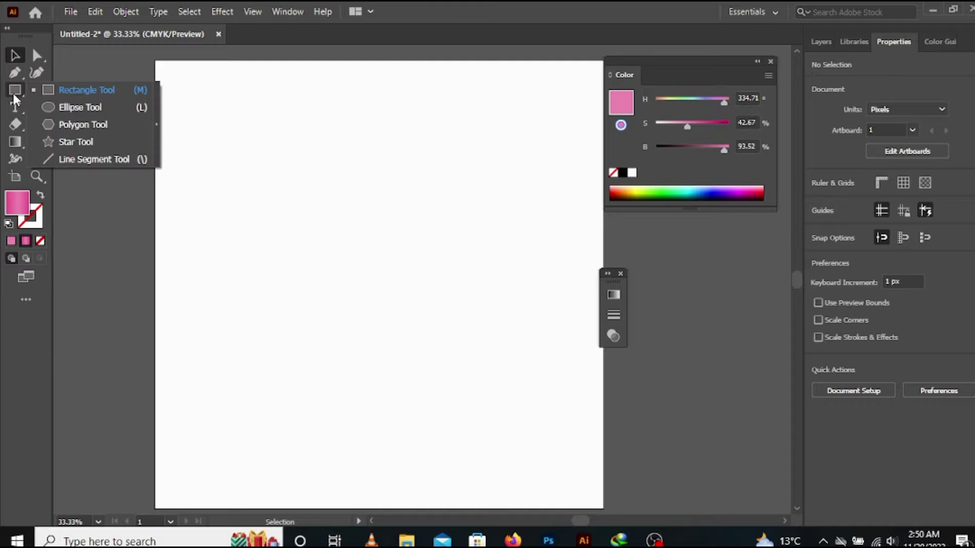
pyautogui.click(80, 108)
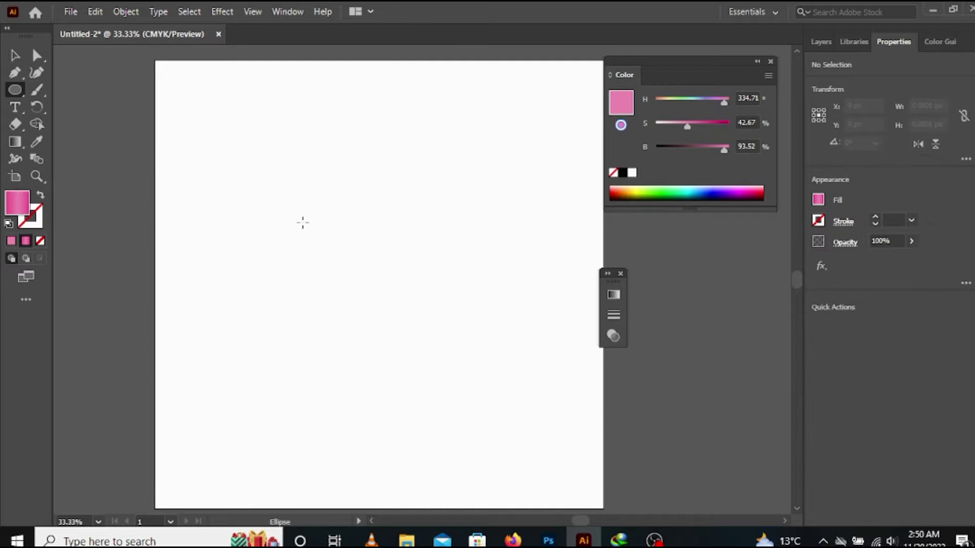
pyautogui.moveTo(294, 226); pyautogui.dragTo(402, 366)
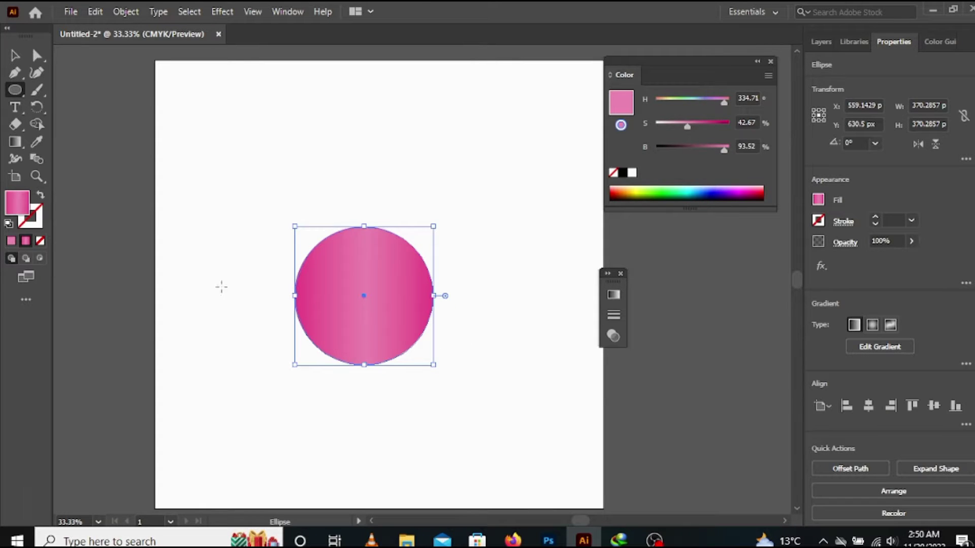
# Fill the circle with solid dark grey #4C4C4C and centre it on the artboard at X 600, Y 600
pyautogui.click(36, 142)
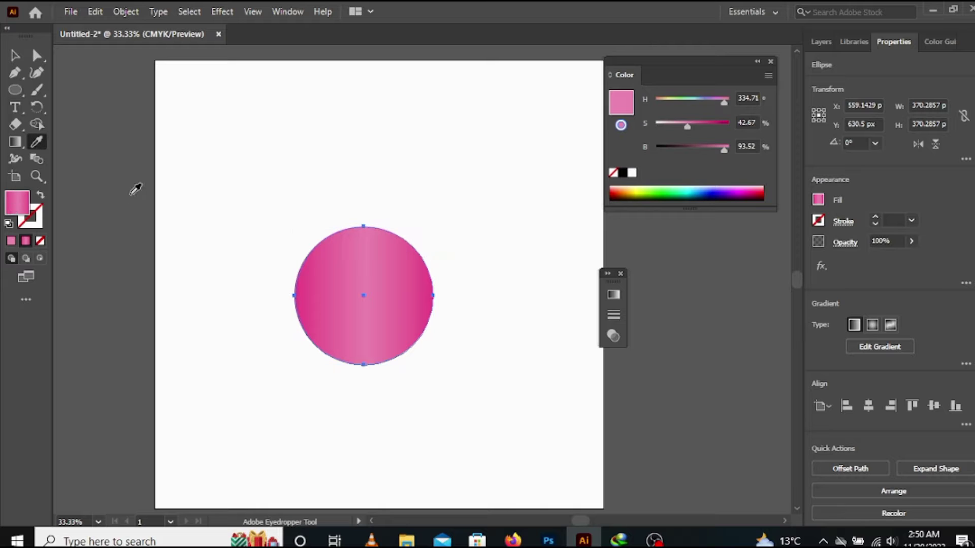
pyautogui.click(120, 220)
pyautogui.click(15, 55)
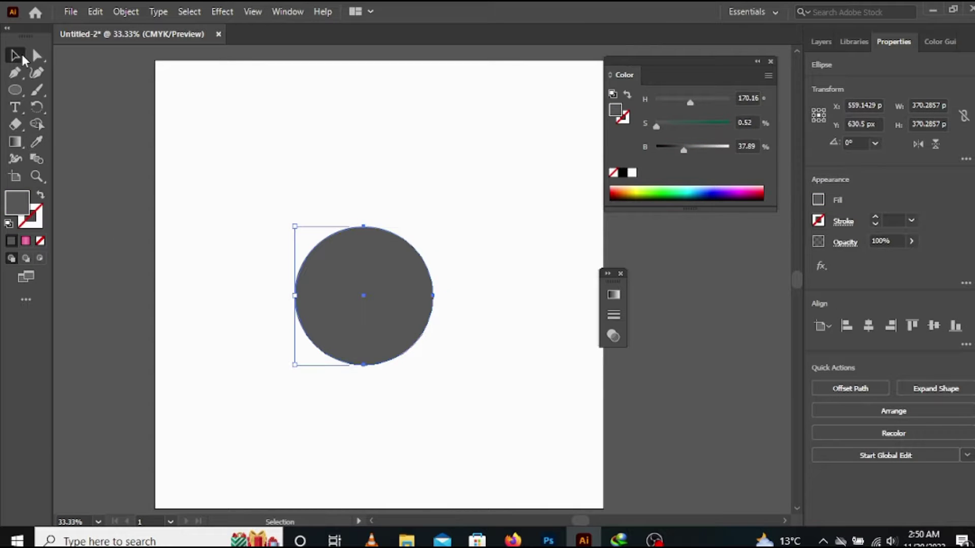
pyautogui.doubleClick(20, 201)
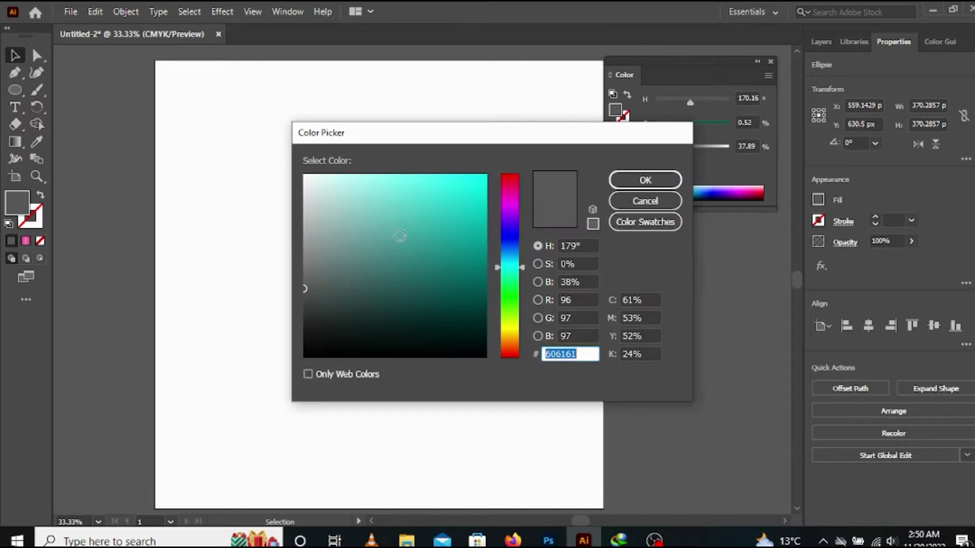
pyautogui.click(301, 302)
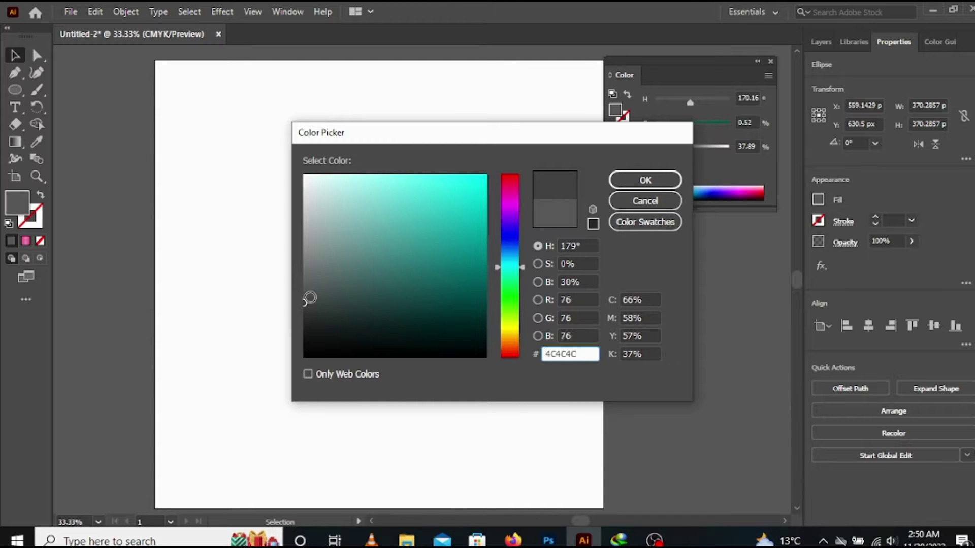
pyautogui.click(618, 180)
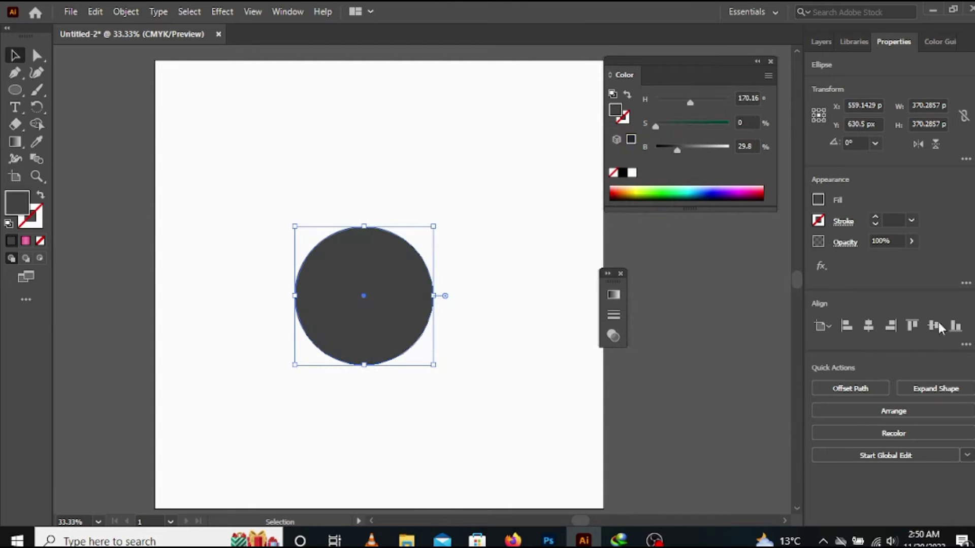
pyautogui.click(868, 325)
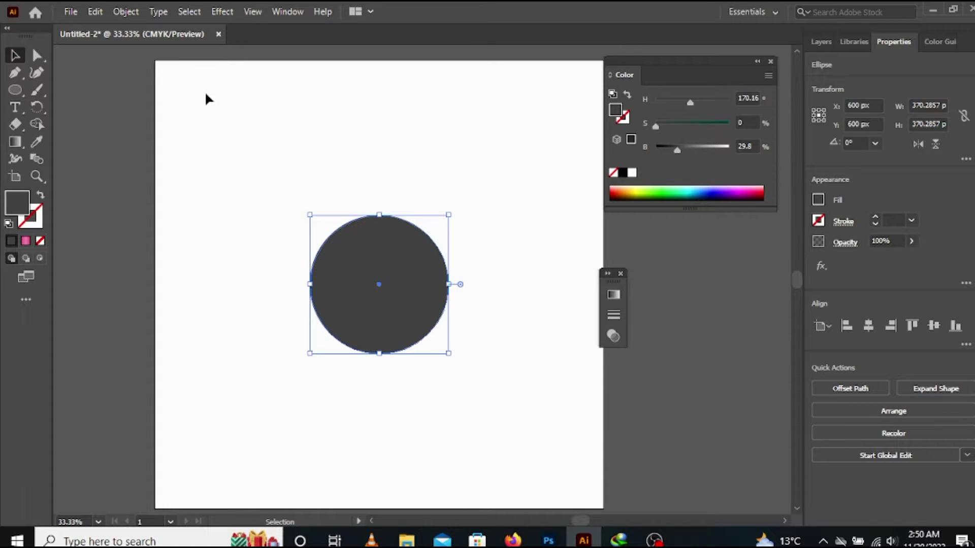
# Turn on rulers from the View menu
pyautogui.click(284, 11)
pyautogui.moveTo(257, 14)
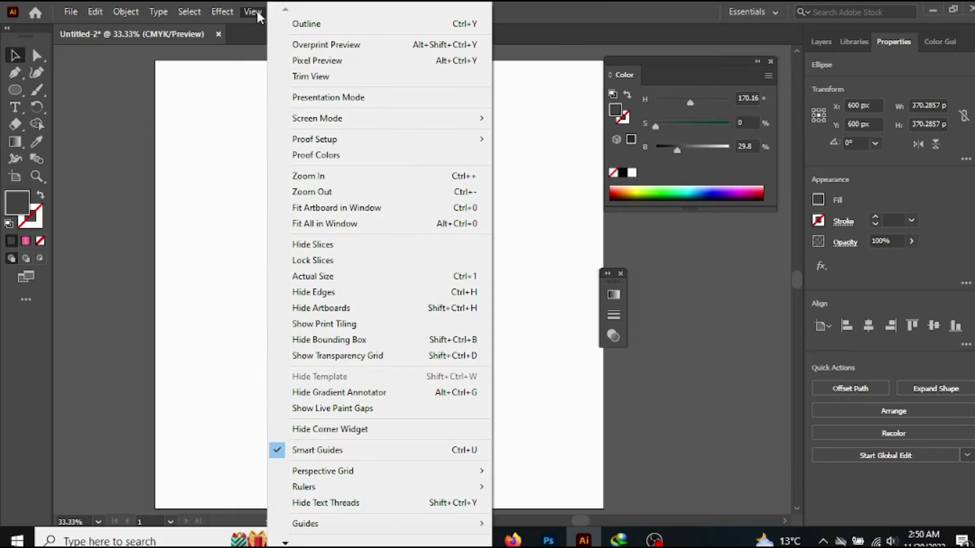
pyautogui.moveTo(415, 489)
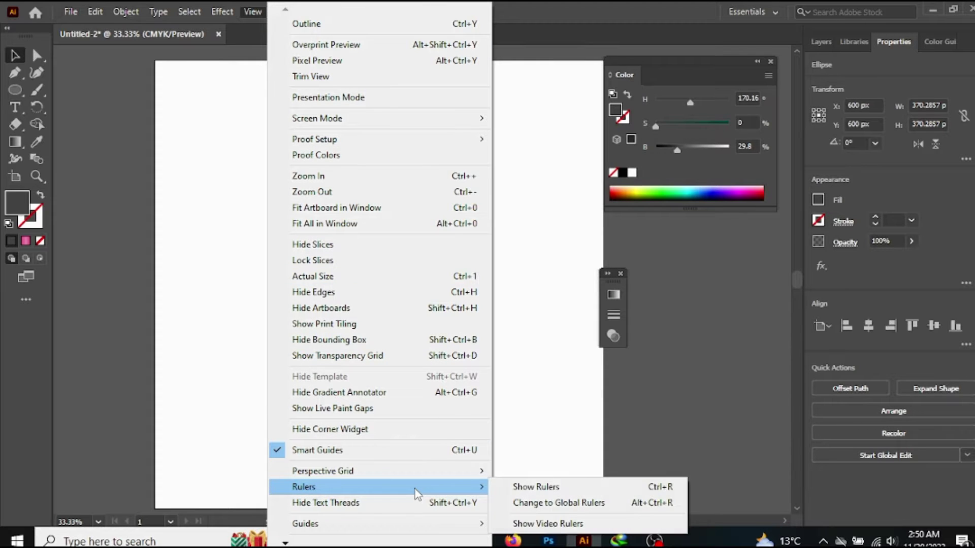
pyautogui.click(586, 489)
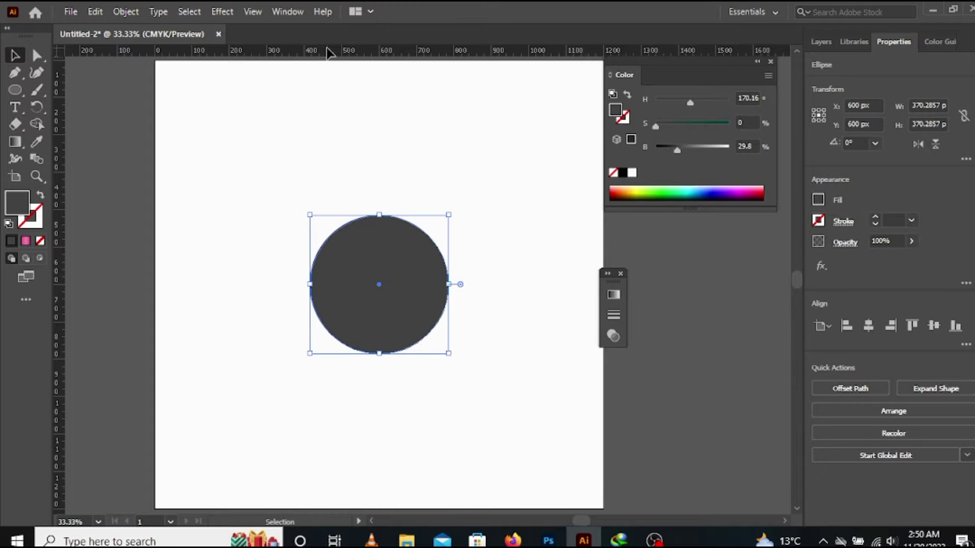
# Drag a horizontal and a vertical guide from the rulers to cross at the circle's centre
pyautogui.moveTo(330, 54); pyautogui.dragTo(336, 290)
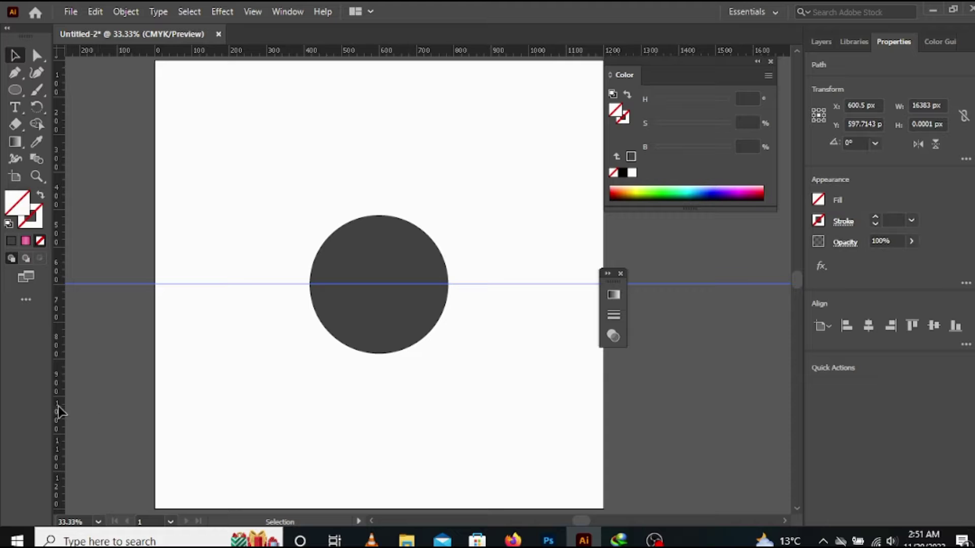
pyautogui.moveTo(59, 411); pyautogui.dragTo(377, 375)
pyautogui.click(395, 319)
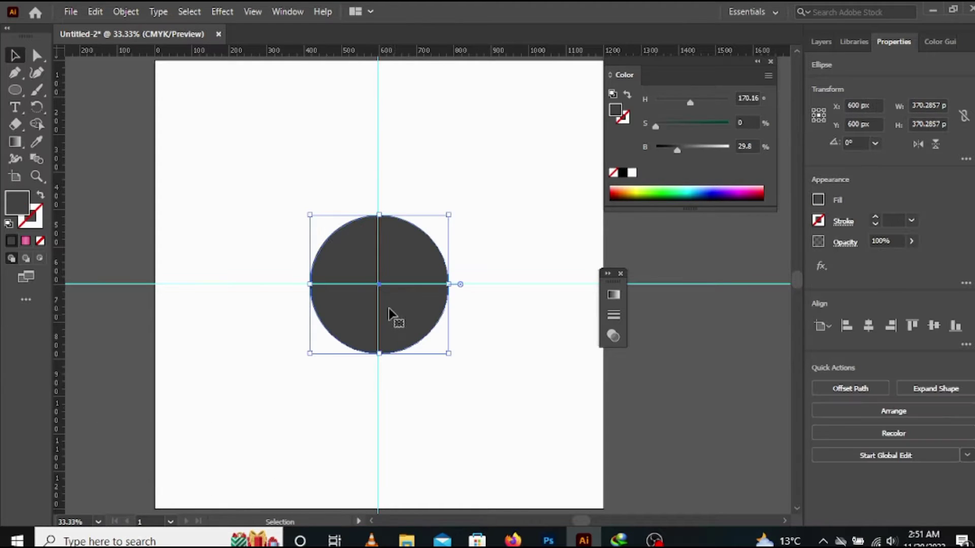
pyautogui.keyDown('alt'); pyautogui.scroll(1, 386, 307); pyautogui.keyUp('alt')
pyautogui.moveTo(373, 311); pyautogui.dragTo(376, 317)
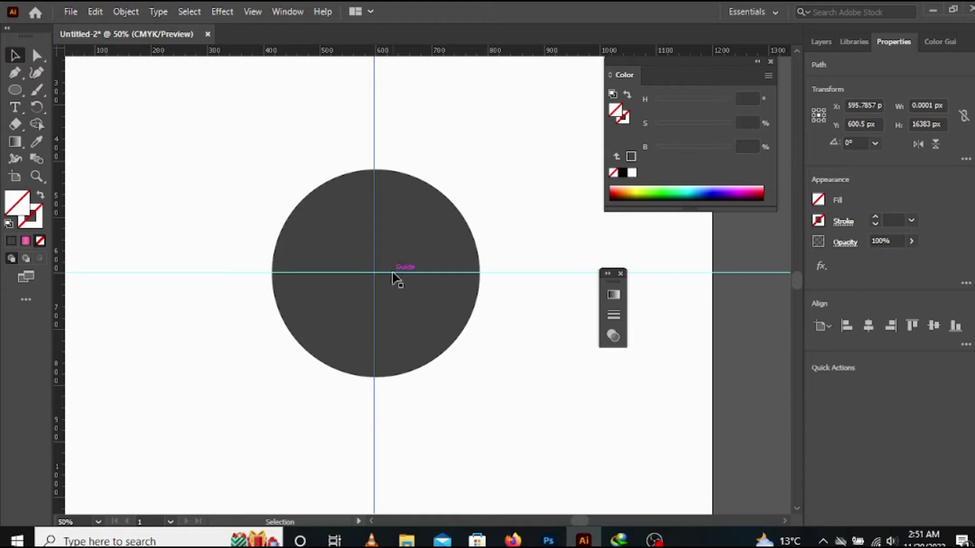
pyautogui.moveTo(393, 273); pyautogui.dragTo(397, 278)
# Zoom in, nudge both guides exactly onto the circle's centre point, then zoom back out
pyautogui.click(416, 327)
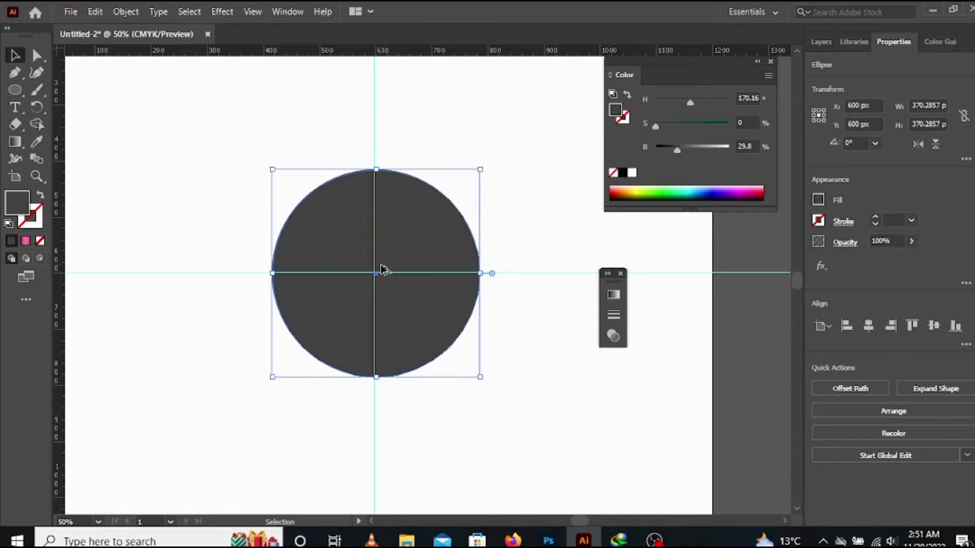
pyautogui.scroll(4, 382, 269)
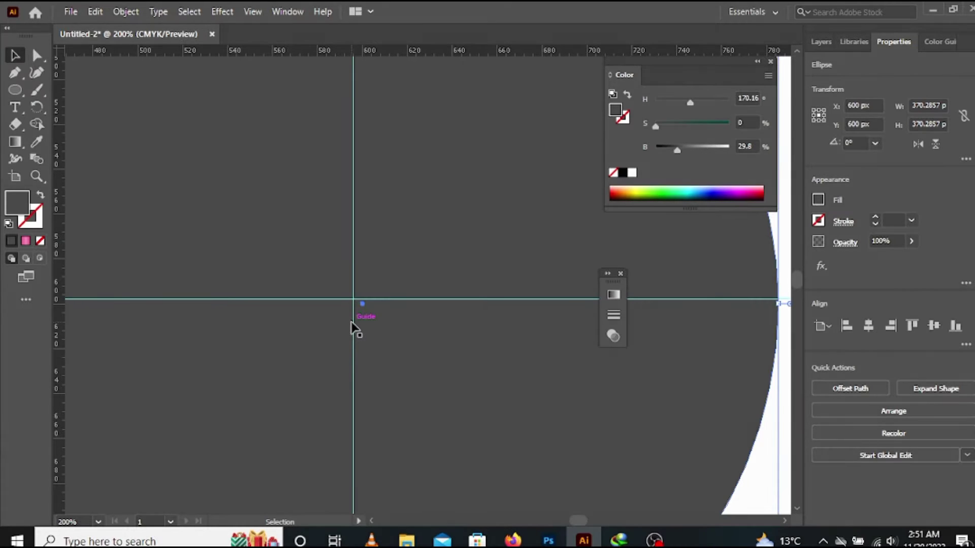
pyautogui.moveTo(355, 329); pyautogui.dragTo(362, 325)
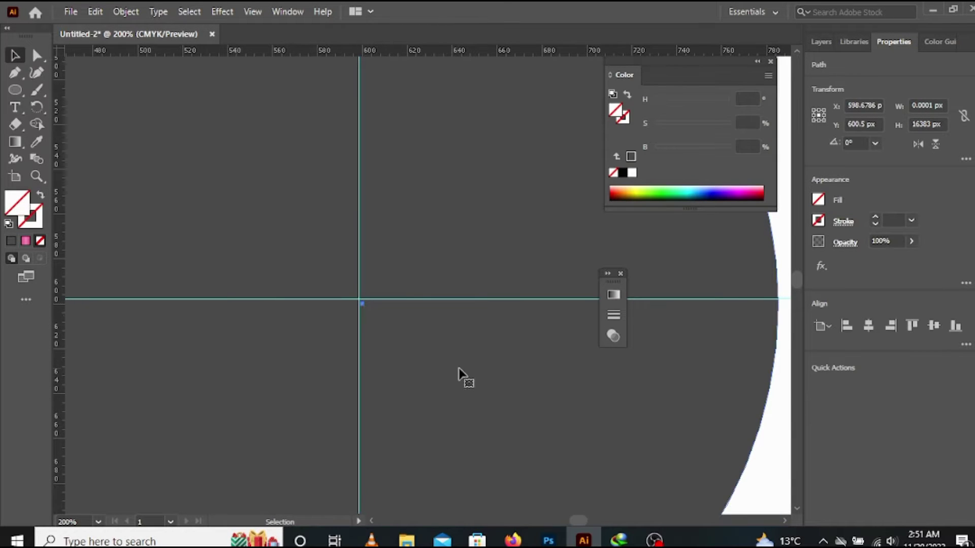
pyautogui.click(419, 321)
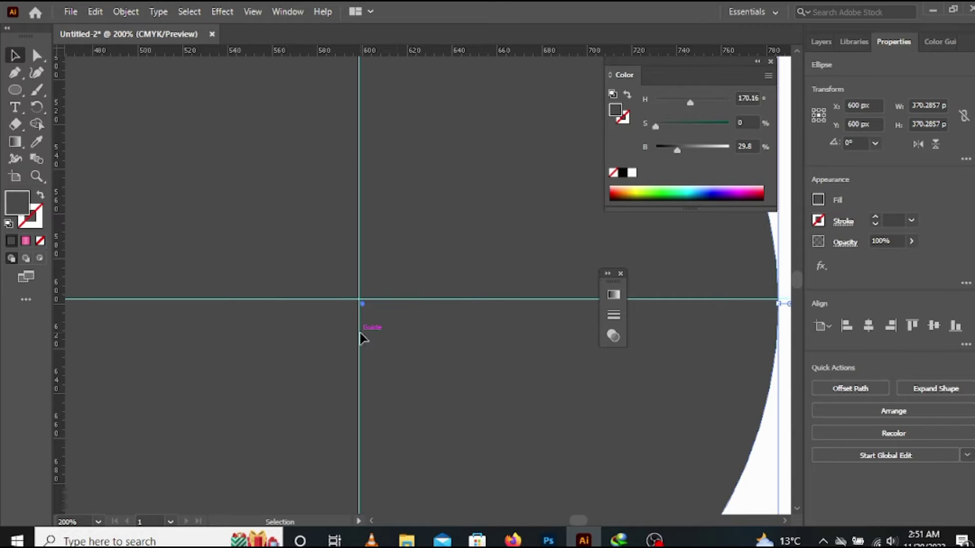
pyautogui.moveTo(361, 337); pyautogui.dragTo(362, 335)
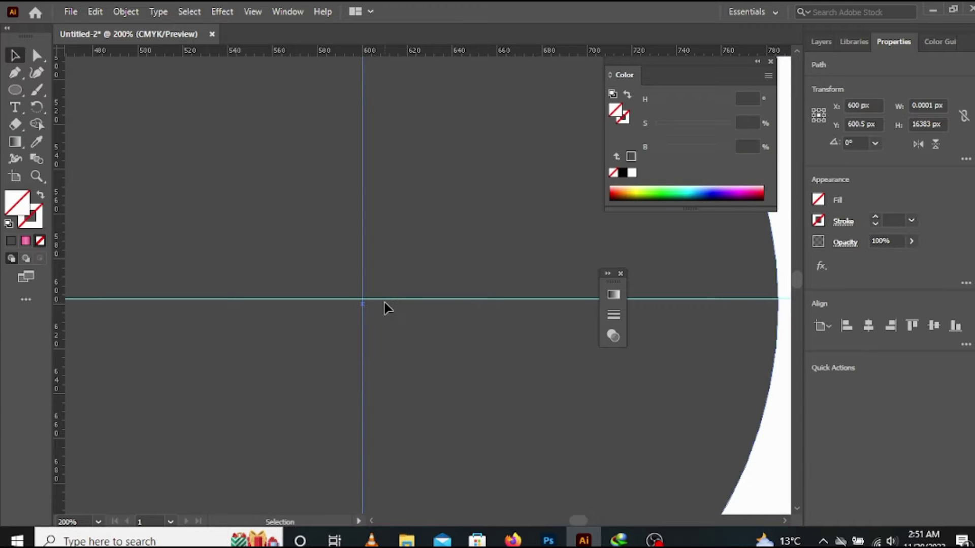
pyautogui.moveTo(384, 302); pyautogui.dragTo(384, 304)
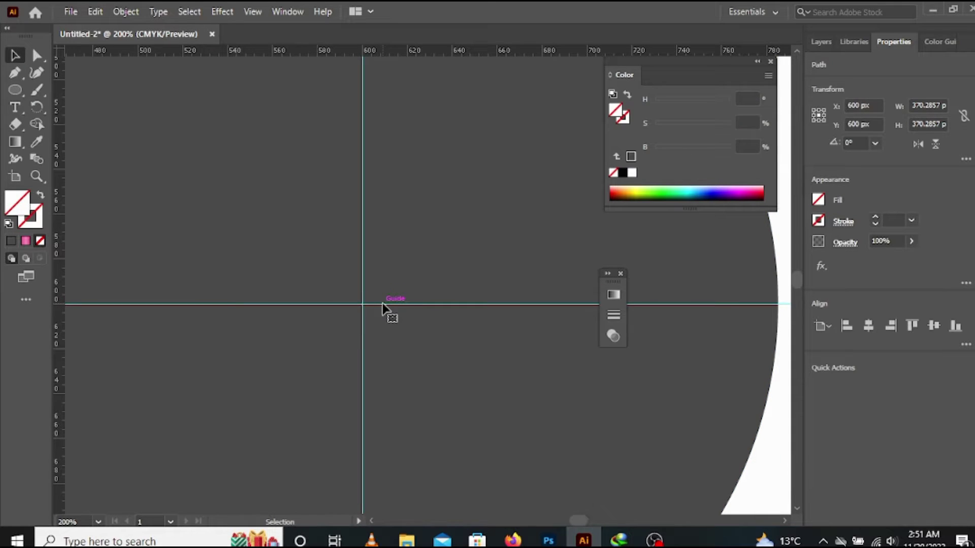
pyautogui.click(400, 349)
pyautogui.hotkey('ctrl', '1')
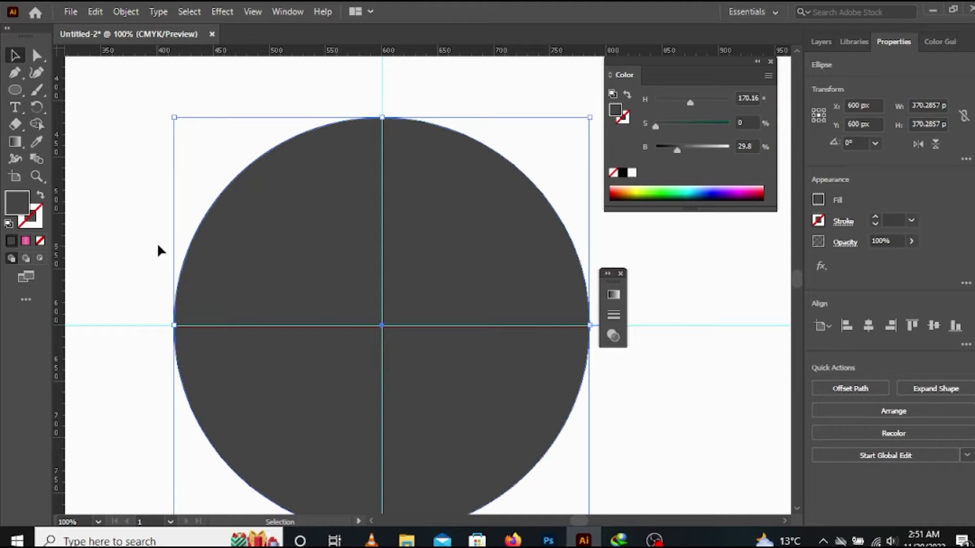
# Select the dial circle together with both guides
pyautogui.moveTo(118, 99); pyautogui.dragTo(653, 493)
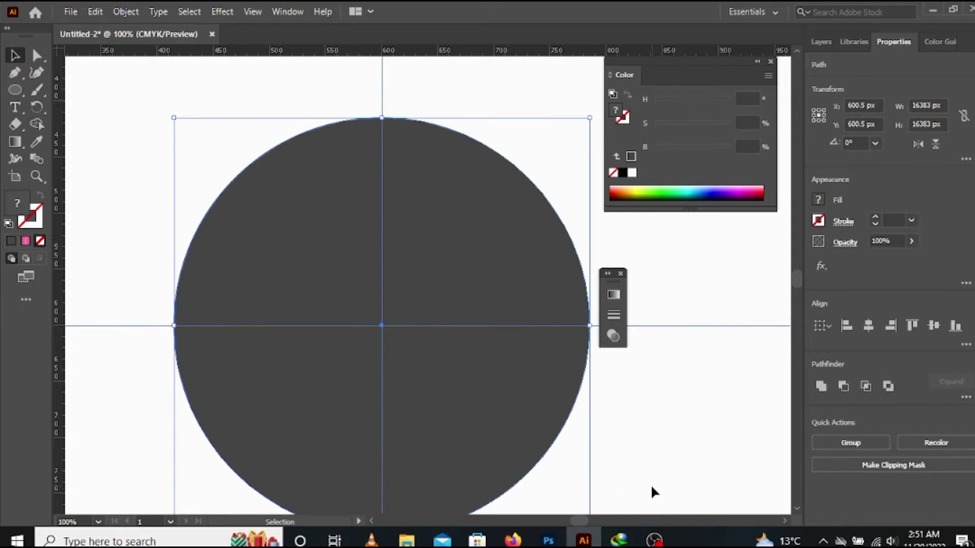
pyautogui.press('a')
pyautogui.click(651, 486)
pyautogui.press('v')
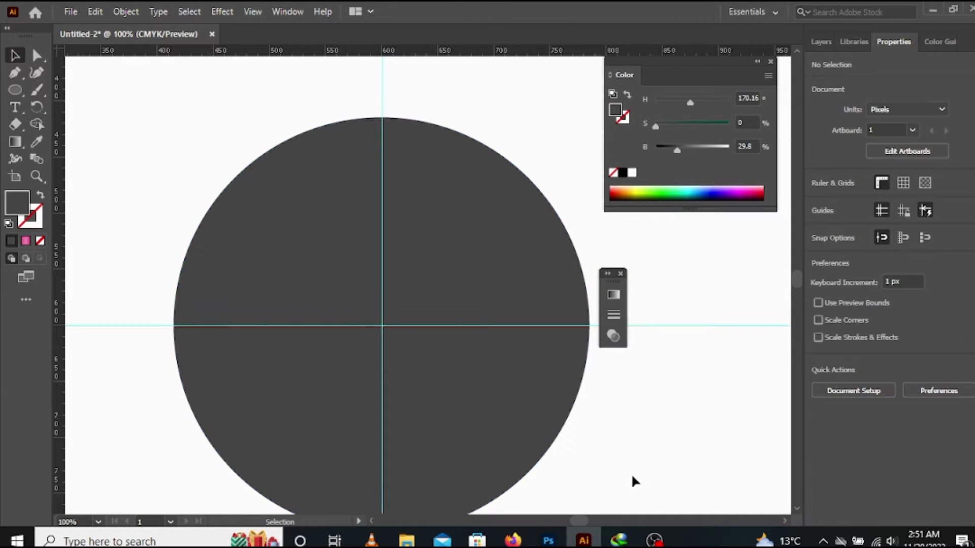
pyautogui.moveTo(192, 60); pyautogui.dragTo(675, 446)
pyautogui.moveTo(425, 289); pyautogui.dragTo(538, 312)
pyautogui.moveTo(479, 245); pyautogui.dragTo(427, 313)
pyautogui.press('a')
pyautogui.press('v')
pyautogui.click(440, 298)
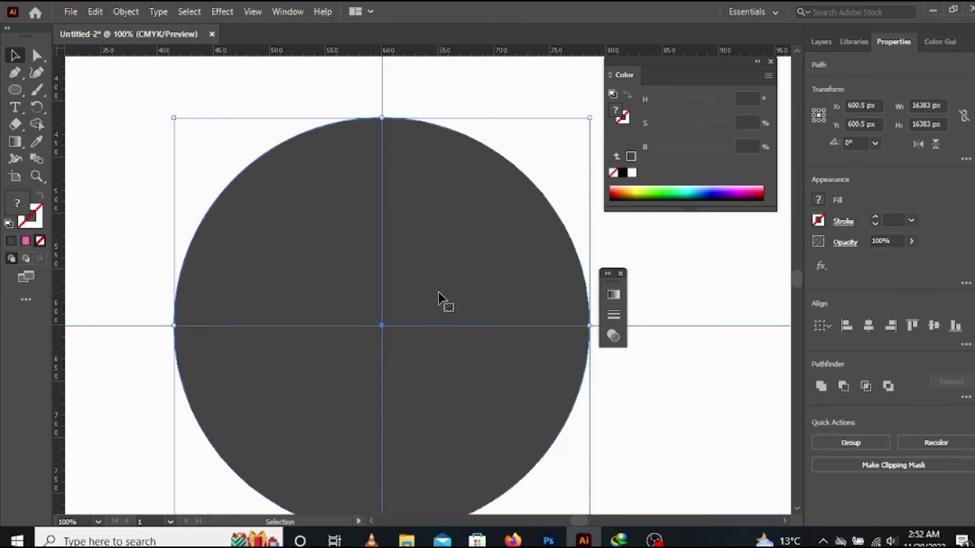
pyautogui.click(124, 104)
pyautogui.moveTo(84, 77); pyautogui.dragTo(626, 465)
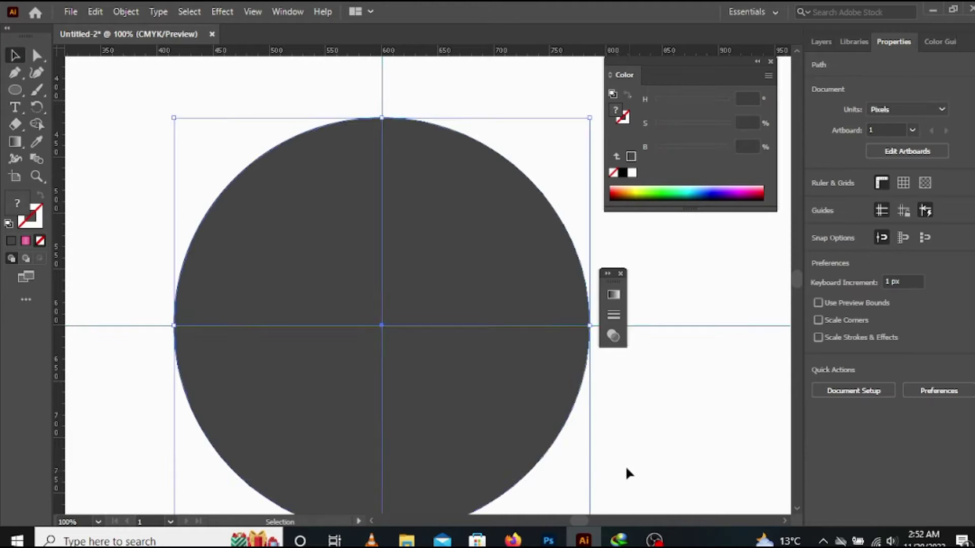
# Lock the selected circle and guides in place from the Object menu
pyautogui.click(133, 12)
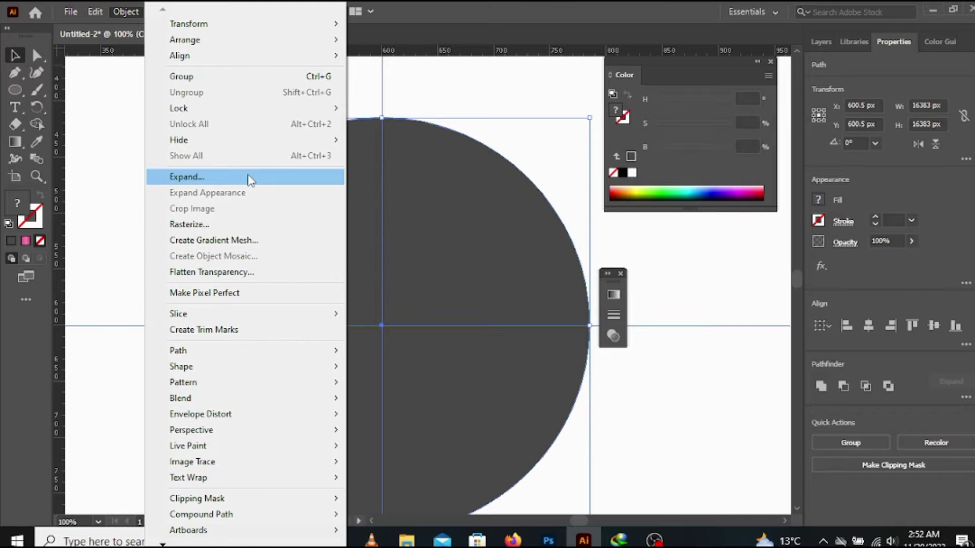
pyautogui.moveTo(251, 109)
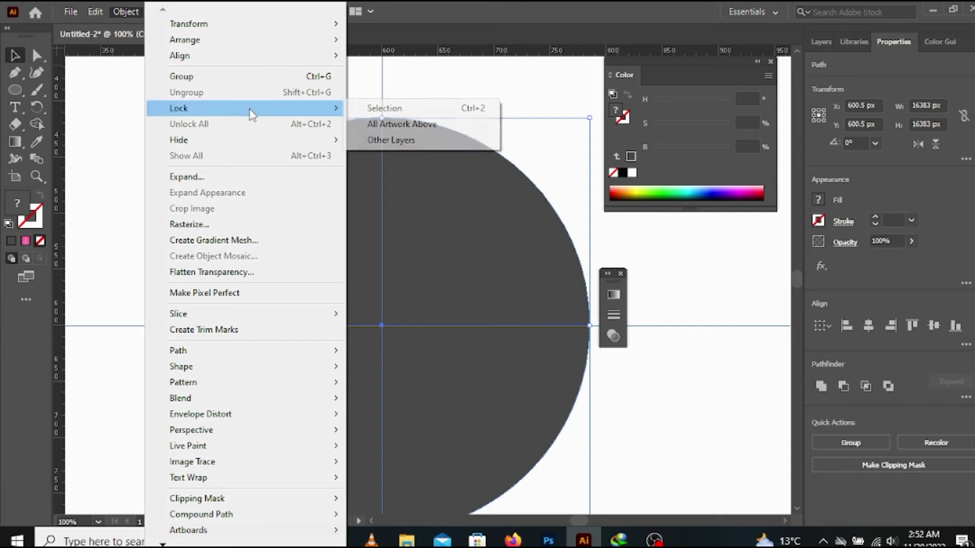
pyautogui.click(405, 107)
pyautogui.scroll(-2, 434, 341)
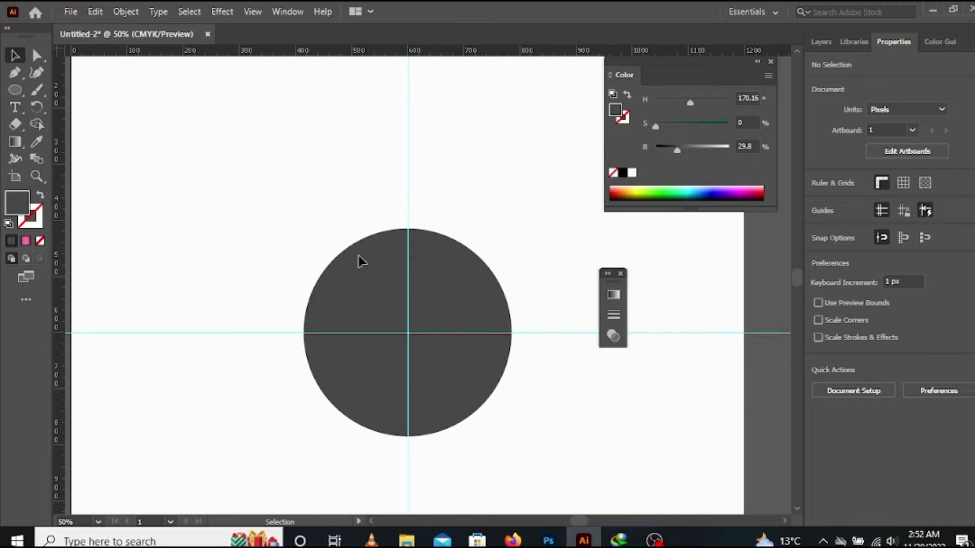
pyautogui.scroll(1, 441, 366)
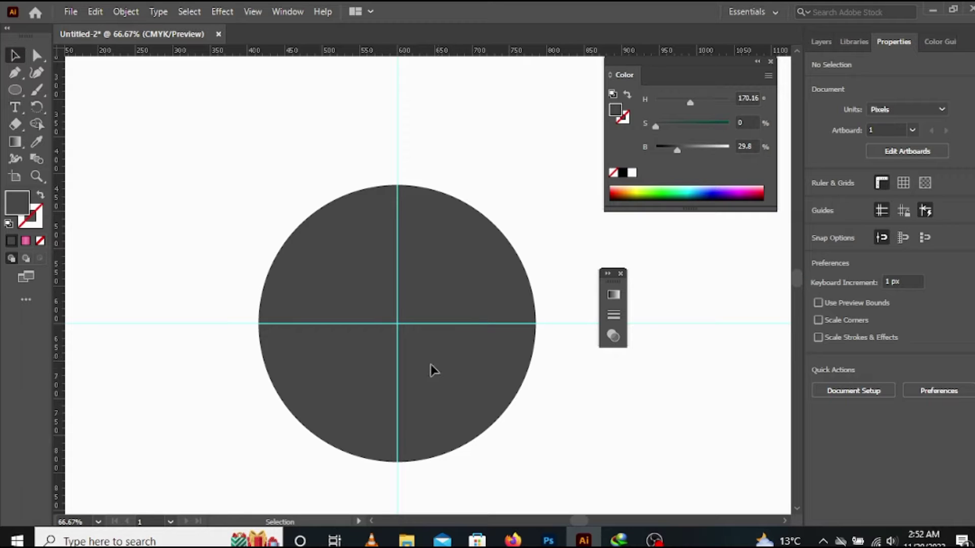
# Find and launch the Windows Calculator app
pyautogui.click(164, 540)
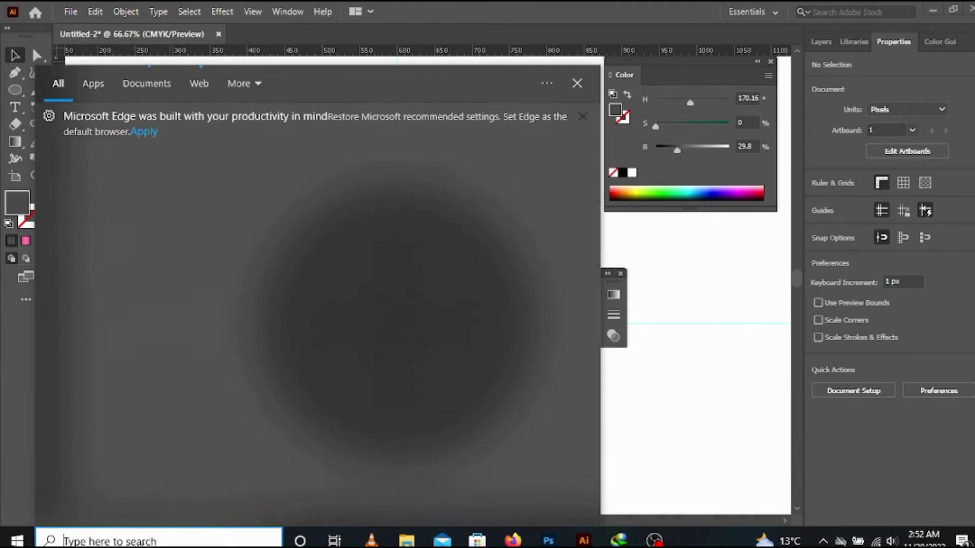
pyautogui.write('cal')
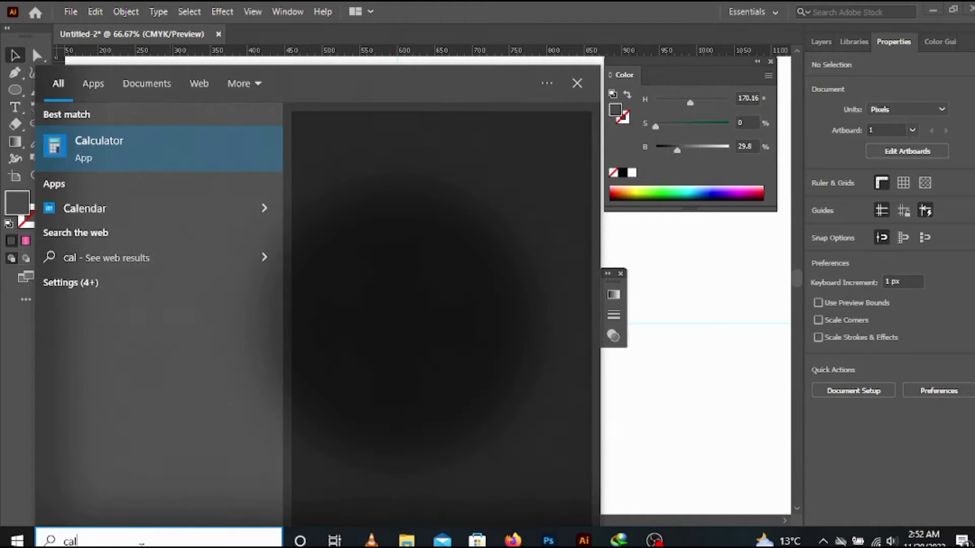
pyautogui.click(131, 152)
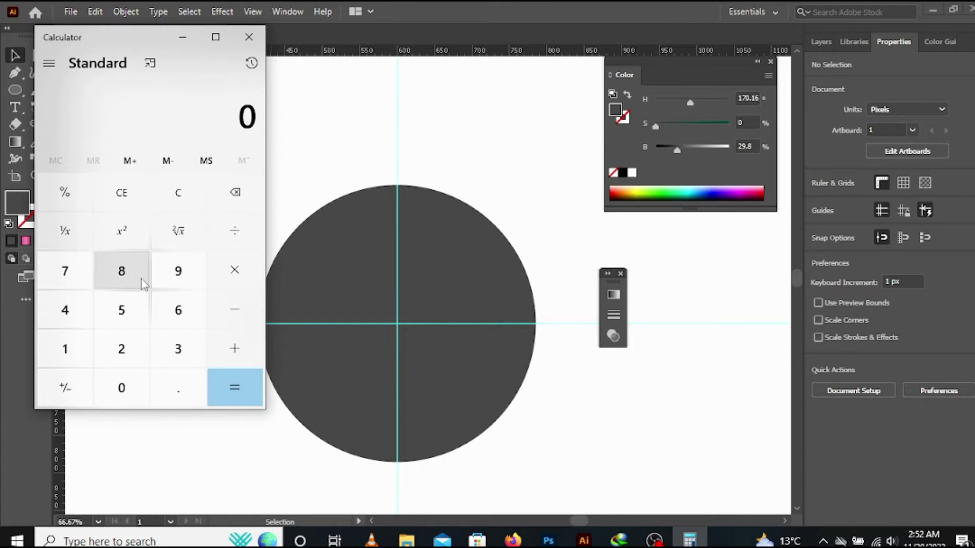
# Compute 360 ÷ 12 = 30 and minimize the Calculator
pyautogui.click(161, 347)
pyautogui.click(178, 308)
pyautogui.click(128, 396)
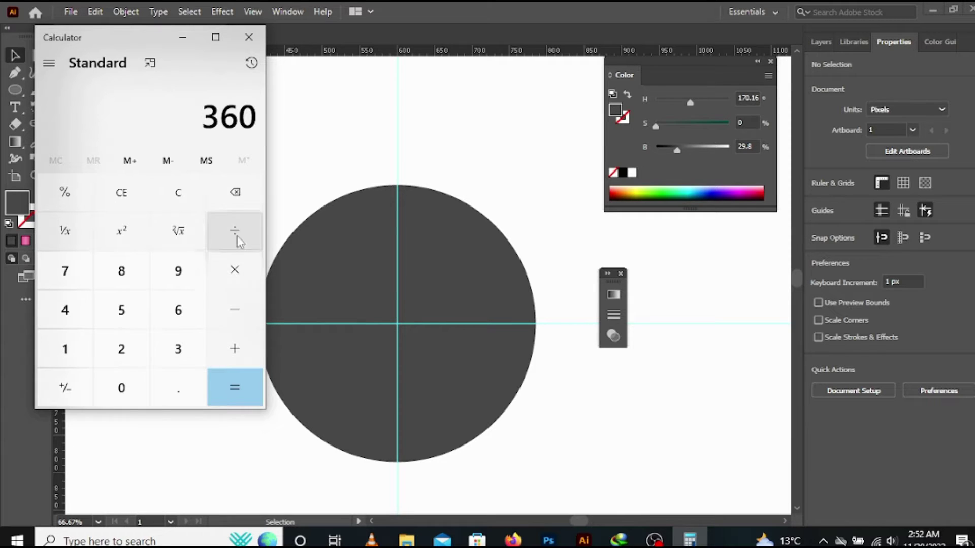
pyautogui.click(235, 231)
pyautogui.click(65, 349)
pyautogui.click(136, 350)
pyautogui.click(239, 388)
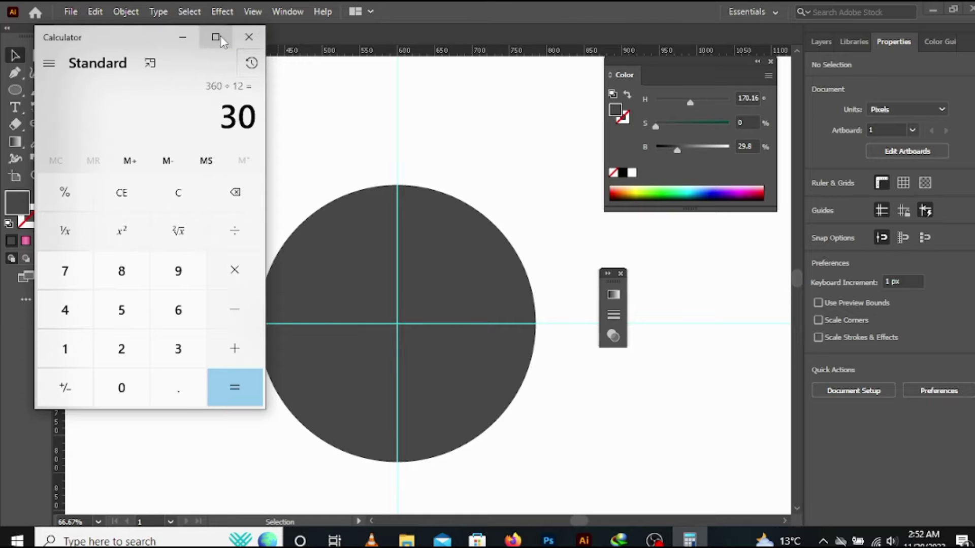
pyautogui.click(183, 37)
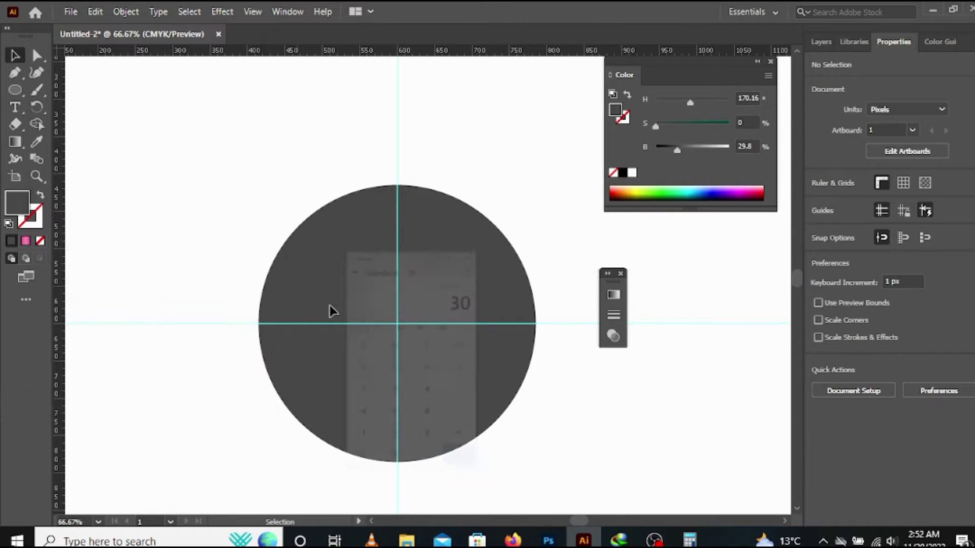
# Draw a small circle on the vertical guide near the top of the dial
pyautogui.click(17, 90)
pyautogui.scroll(2, 406, 212)
pyautogui.scroll(1, 405, 212)
pyautogui.scroll(2, 367, 178)
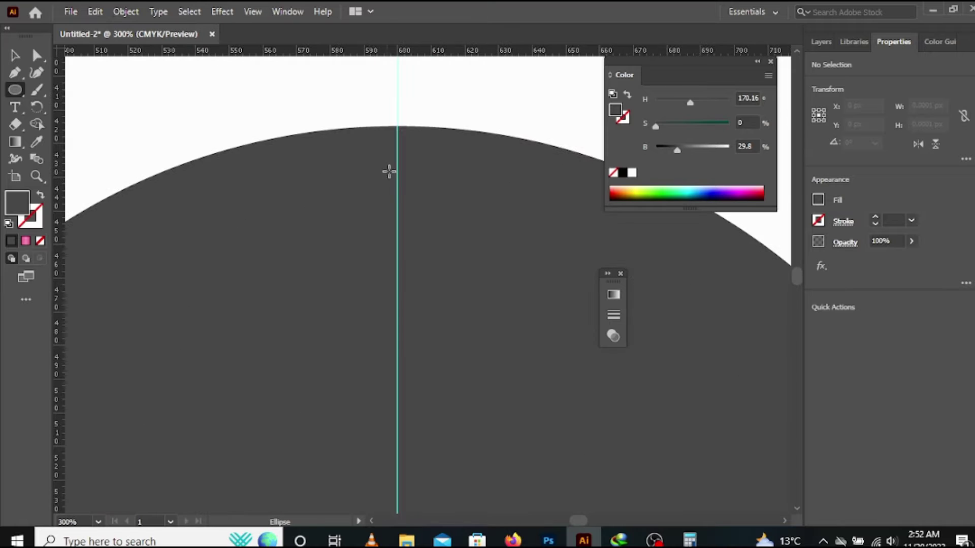
pyautogui.scroll(1, 395, 157)
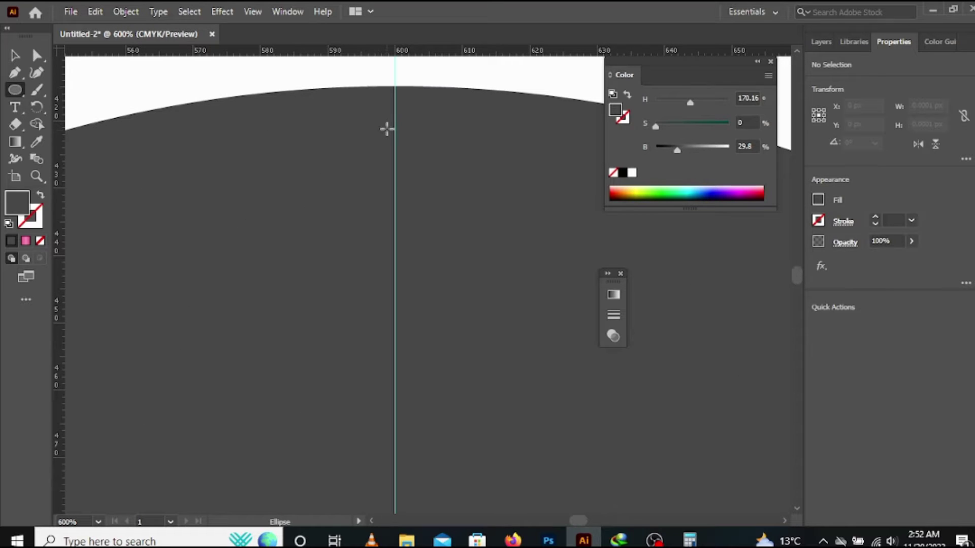
pyautogui.moveTo(389, 129); pyautogui.dragTo(367, 135)
pyautogui.scroll(3, 403, 144)
pyautogui.scroll(-3, 367, 134)
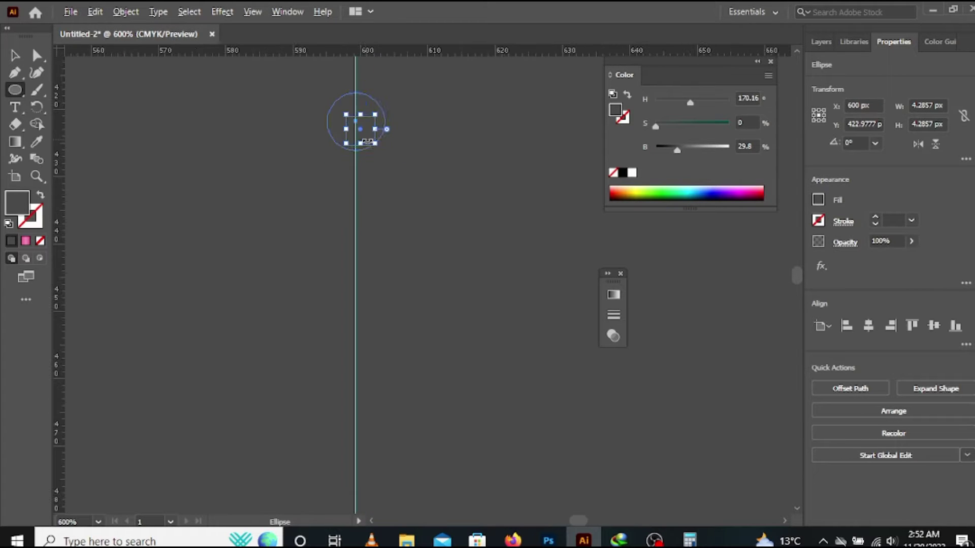
pyautogui.scroll(2, 367, 141)
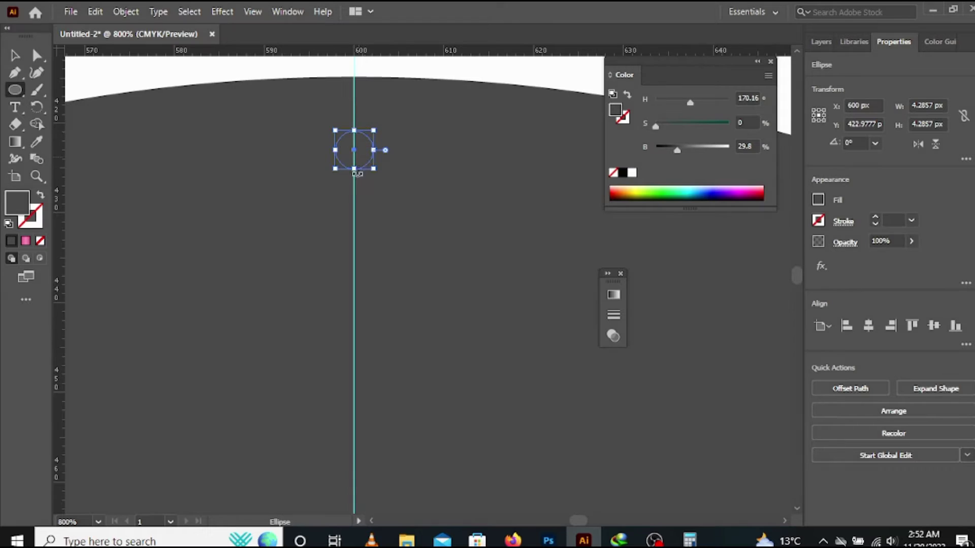
pyautogui.moveTo(358, 172); pyautogui.dragTo(356, 187)
pyautogui.scroll(-3, 357, 213)
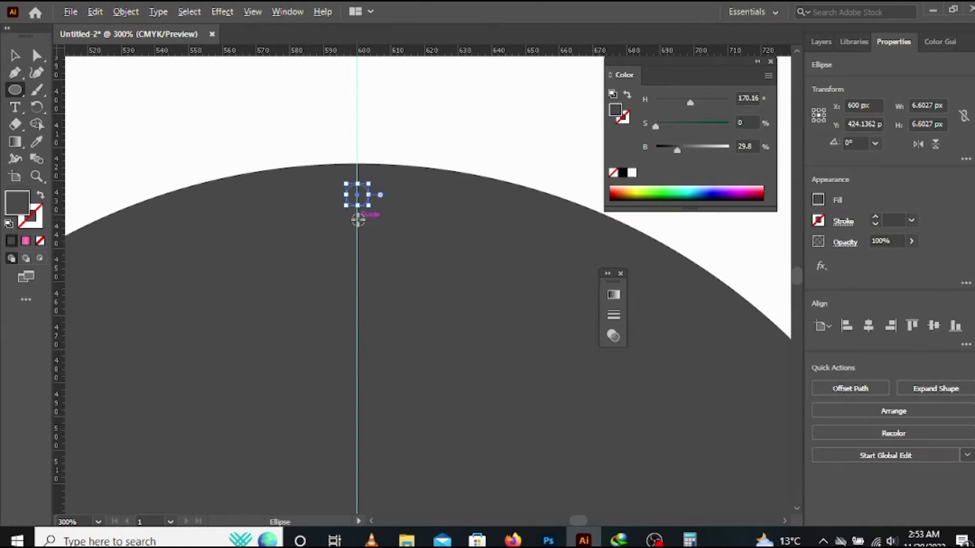
# Fill the small circle with bright green #1BB200
pyautogui.doubleClick(19, 204)
pyautogui.moveTo(519, 268); pyautogui.dragTo(523, 303)
pyautogui.moveTo(462, 242); pyautogui.dragTo(486, 228)
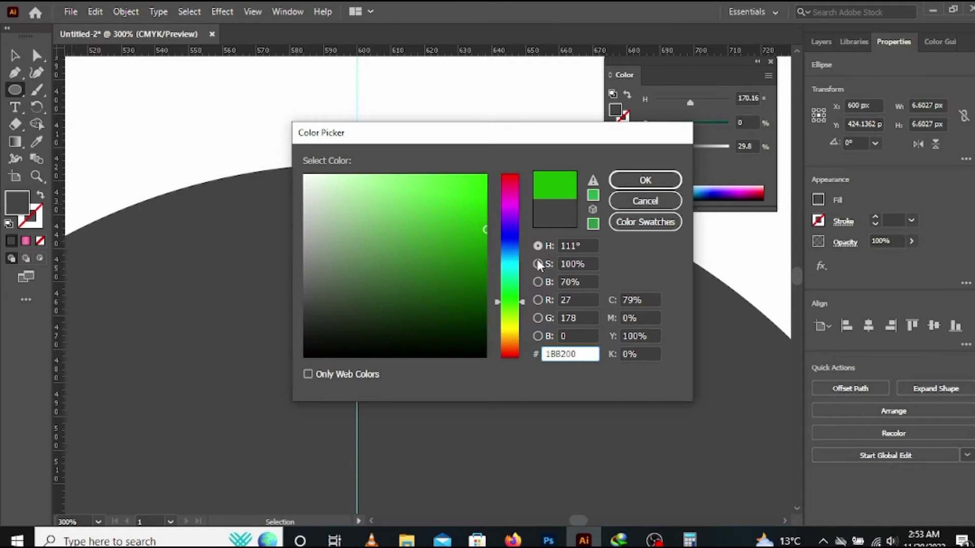
pyautogui.click(645, 180)
# Enlarge the green dot to about 15.4 px, then fit the whole dial in view
pyautogui.scroll(-3, 406, 240)
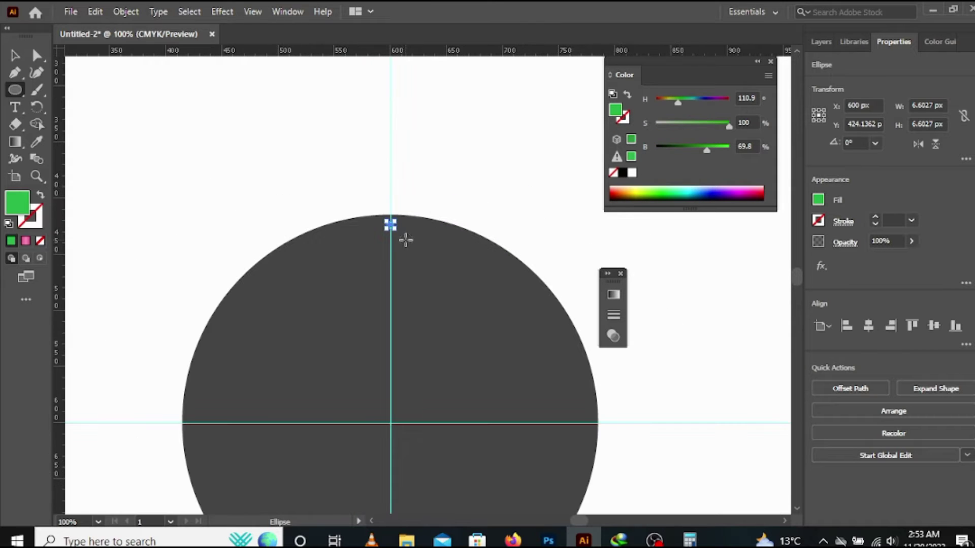
pyautogui.scroll(4, 409, 269)
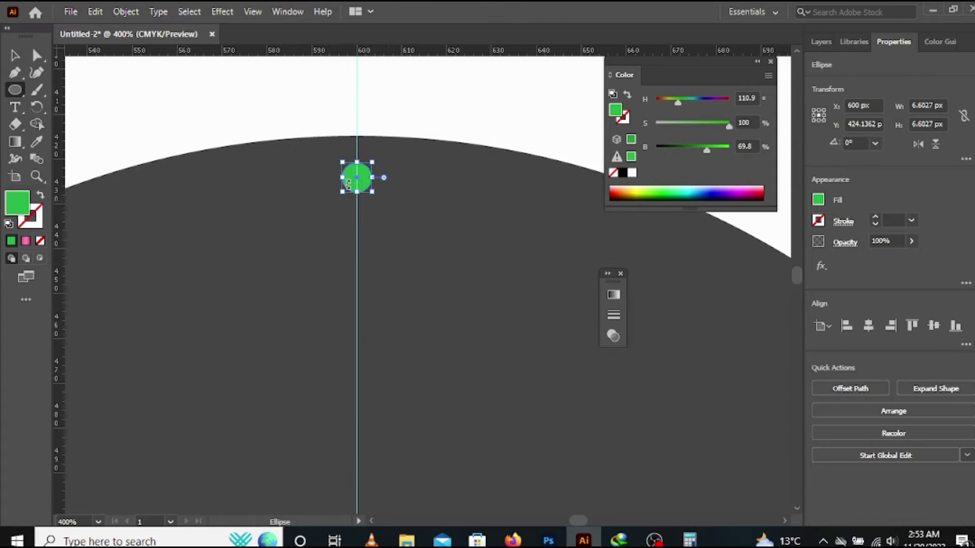
pyautogui.moveTo(355, 194); pyautogui.dragTo(355, 220)
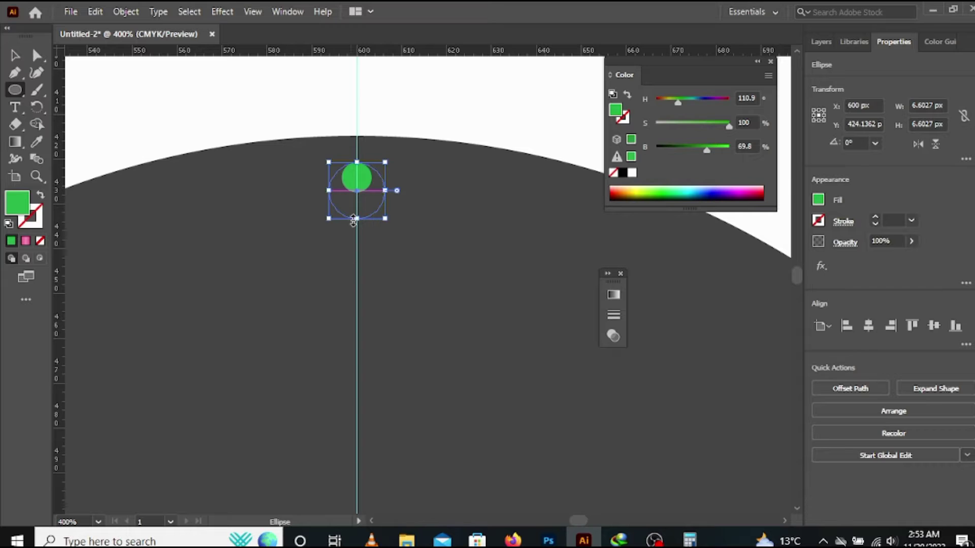
pyautogui.scroll(-3, 369, 231)
pyautogui.moveTo(399, 386); pyautogui.dragTo(372, 294)
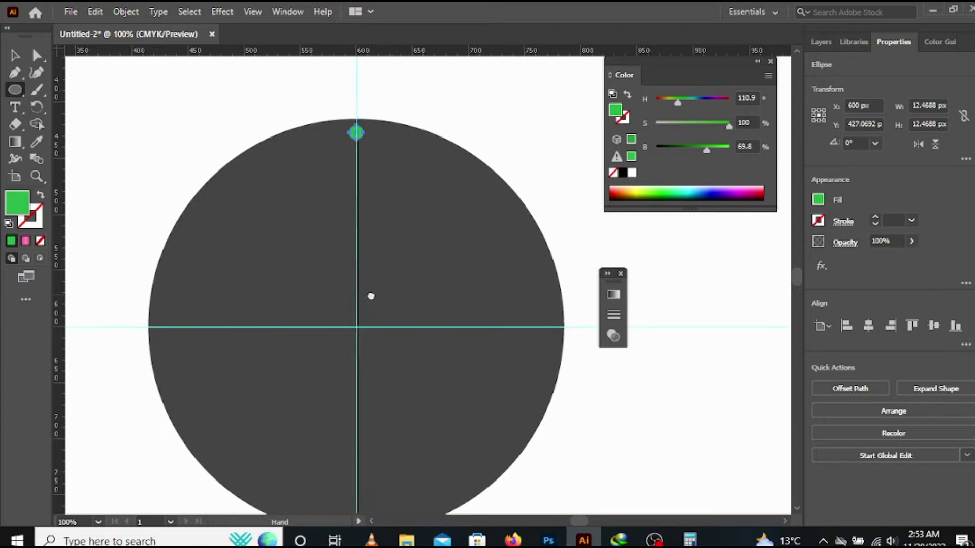
pyautogui.scroll(5, 430, 153)
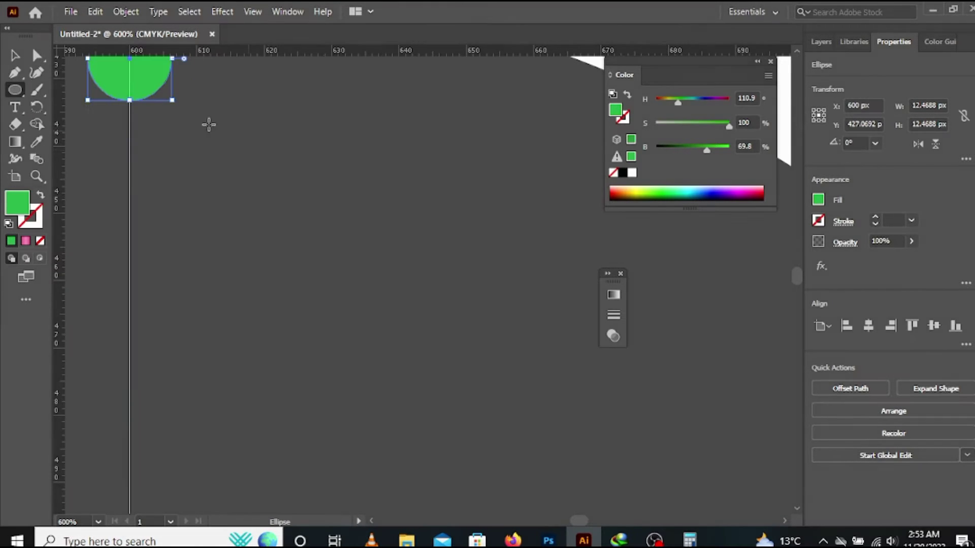
pyautogui.moveTo(209, 124); pyautogui.dragTo(376, 214)
pyautogui.moveTo(313, 167); pyautogui.dragTo(319, 178)
pyautogui.hotkey('ctrl', '1')
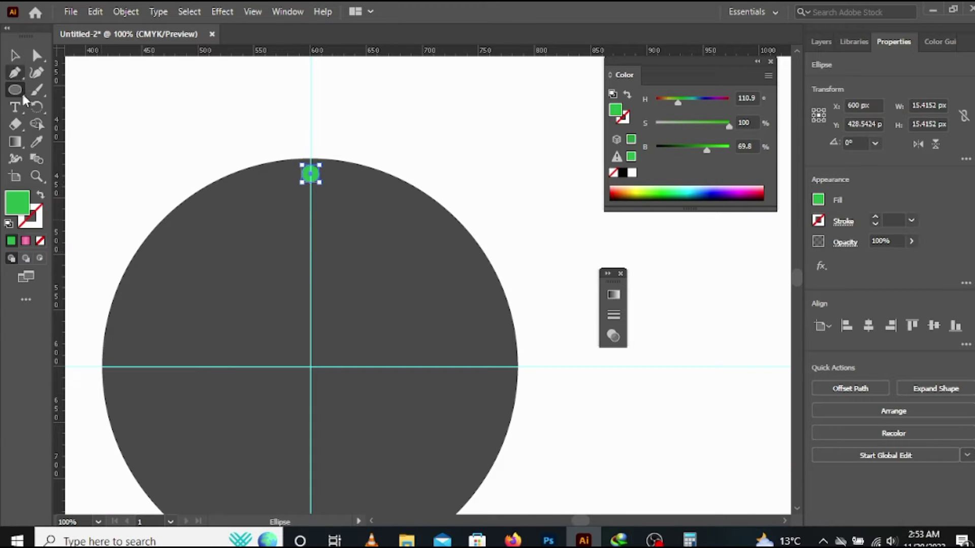
# Copy the green dot rotated 30° about the guide intersection with the Rotate tool
pyautogui.click(36, 106)
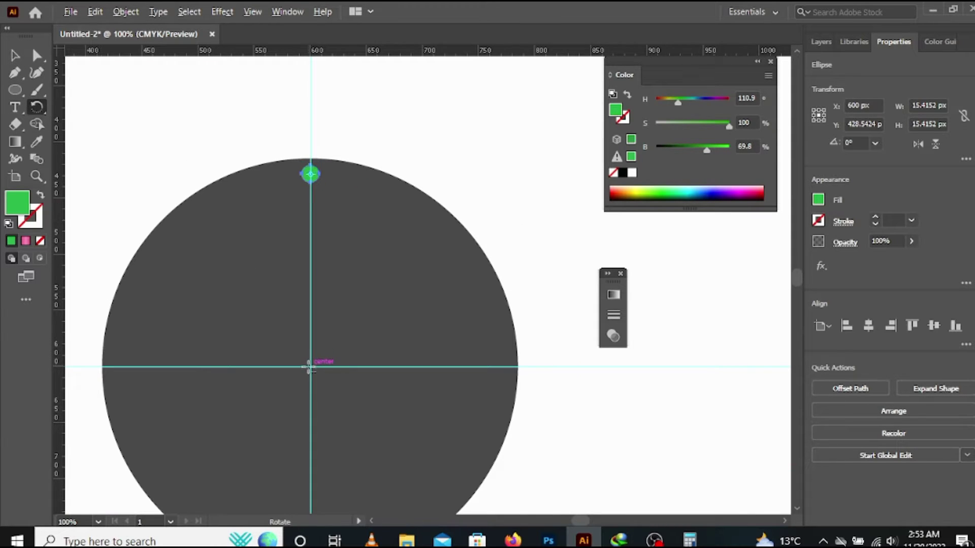
pyautogui.scroll(3, 309, 363)
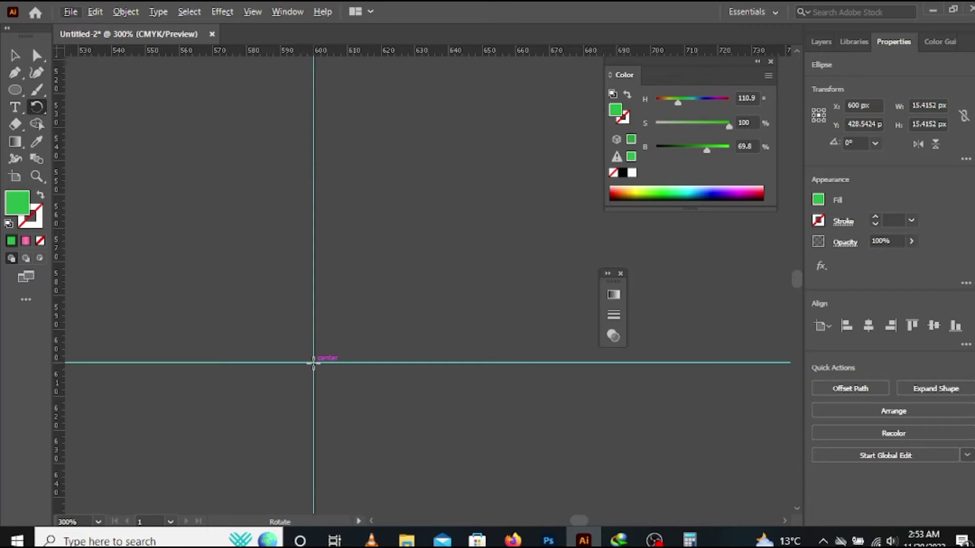
pyautogui.scroll(4, 313, 362)
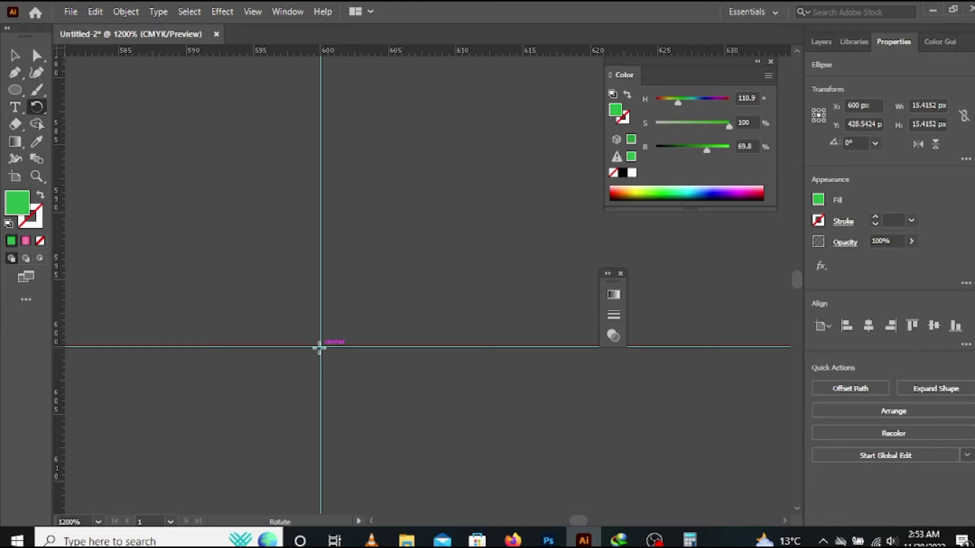
pyautogui.scroll(3, 319, 349)
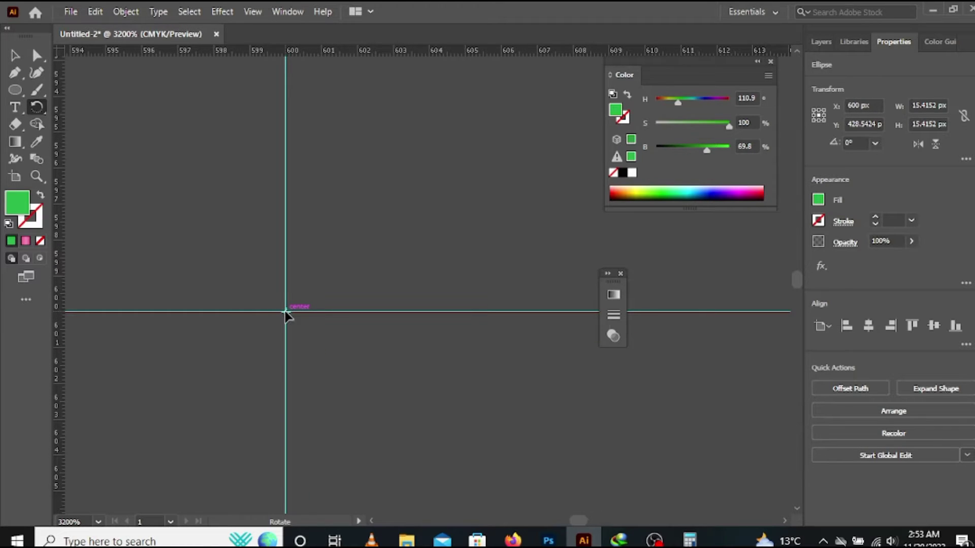
pyautogui.keyDown('alt'); pyautogui.click(286, 311); pyautogui.keyUp('alt')
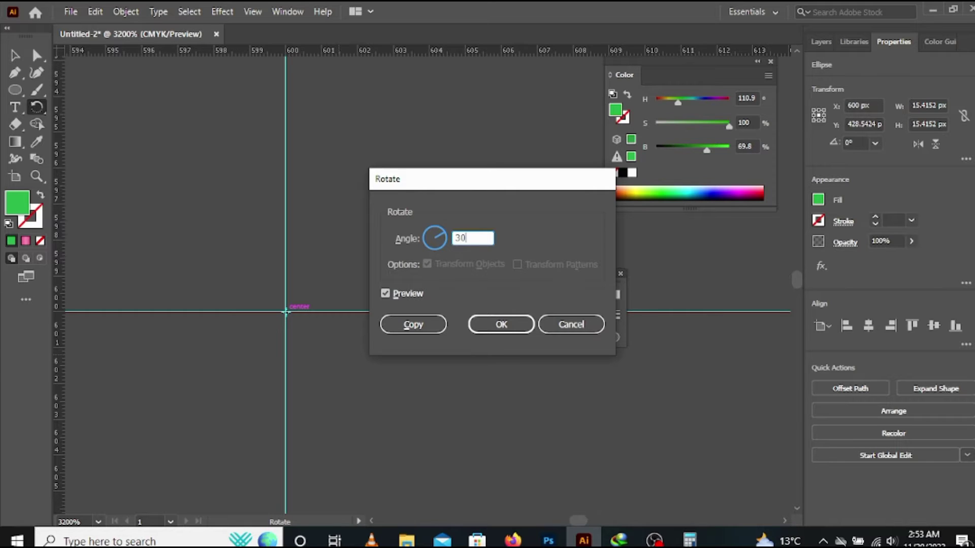
pyautogui.click(438, 322)
# Repeat the 30° rotated copy with Ctrl+D to add more dots around the rim
pyautogui.scroll(-10, 389, 288)
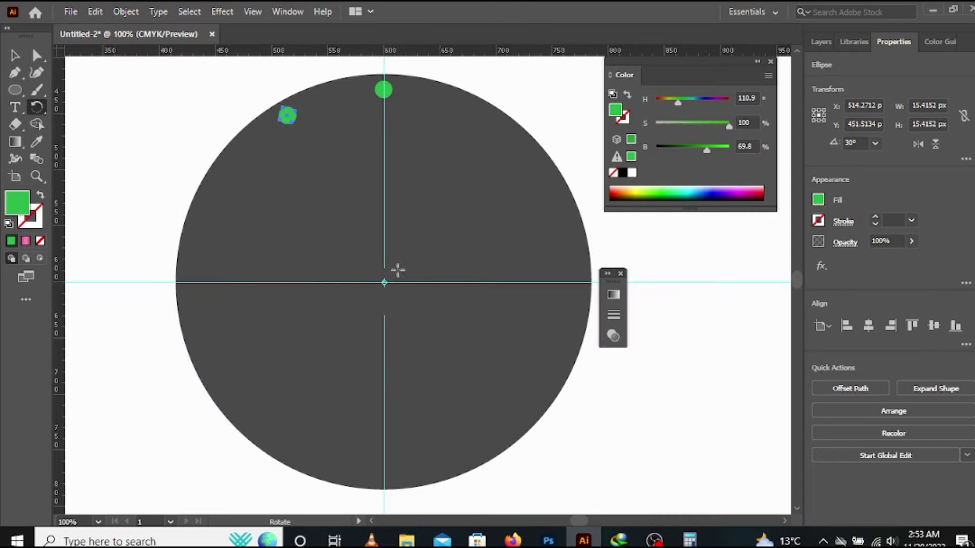
pyautogui.hotkey('ctrl', 'd')
pyautogui.hotkey('ctrl', 'd')
pyautogui.hotkey('ctrl', 'd')
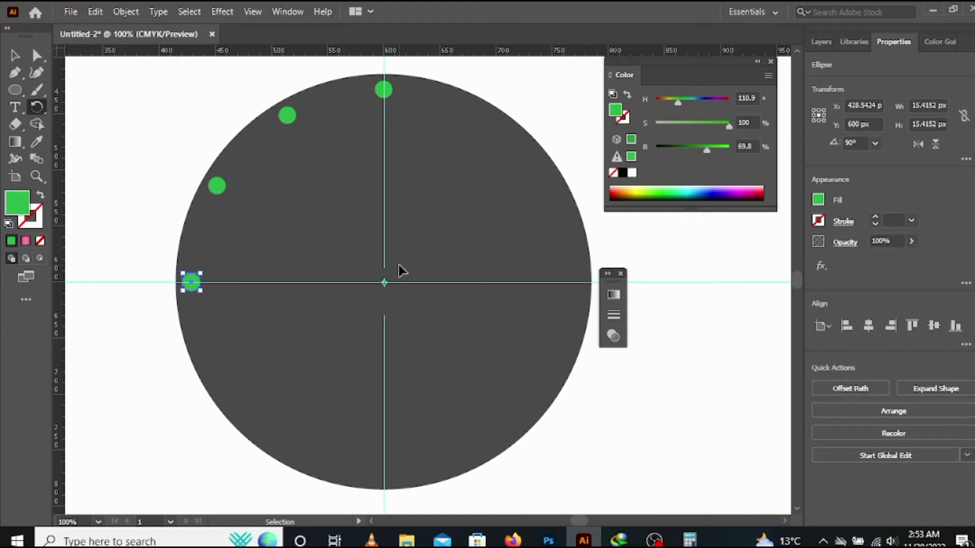
pyautogui.hotkey('ctrl', 'd')
pyautogui.hotkey('ctrl', 'd')
pyautogui.hotkey('ctrl', 'd')
pyautogui.hotkey('ctrl', 'd')
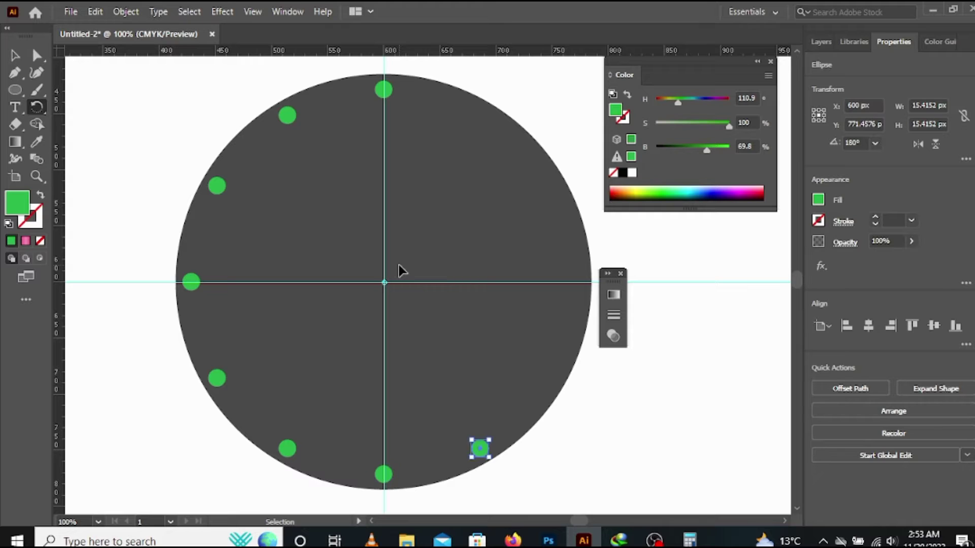
pyautogui.hotkey('ctrl', 'd')
pyautogui.hotkey('ctrl', 'd')
pyautogui.hotkey('ctrl', 'd')
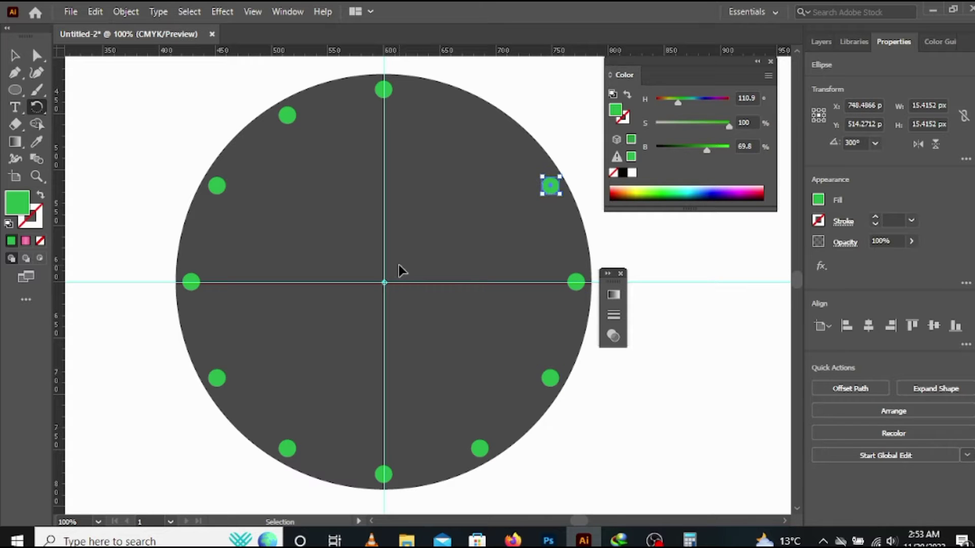
# Undo the rotated copies, keeping only the top dot at X 600 px, and zoom in on it
pyautogui.click(14, 55)
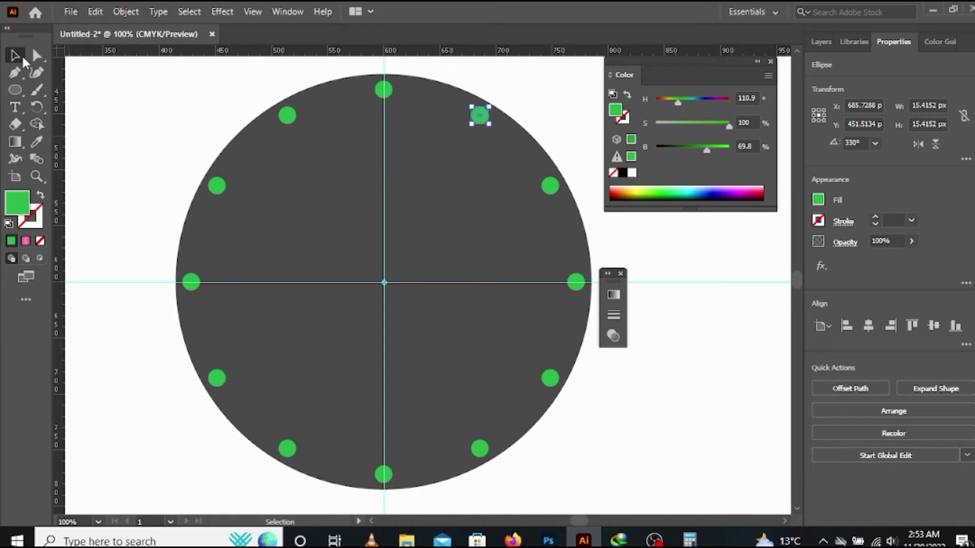
pyautogui.click(113, 62)
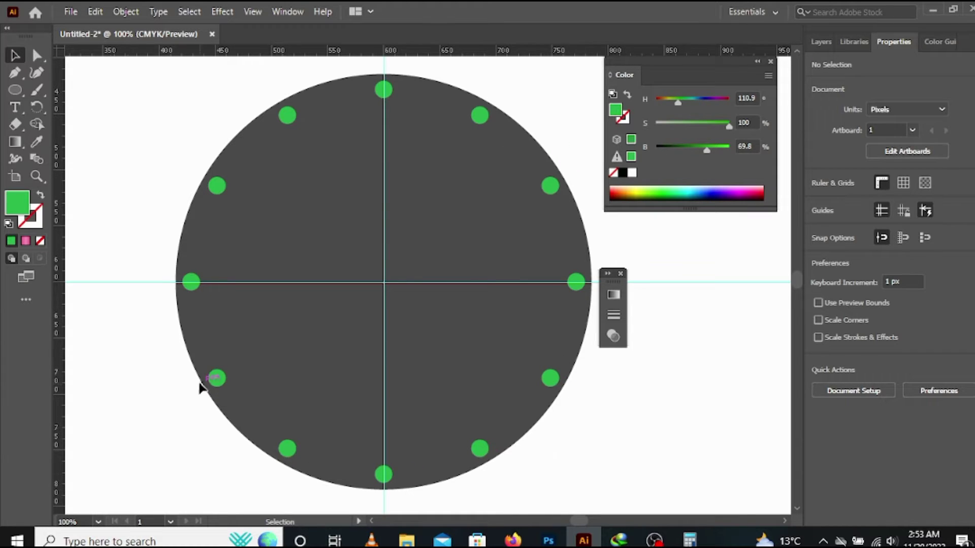
pyautogui.click(219, 185)
pyautogui.click(117, 84)
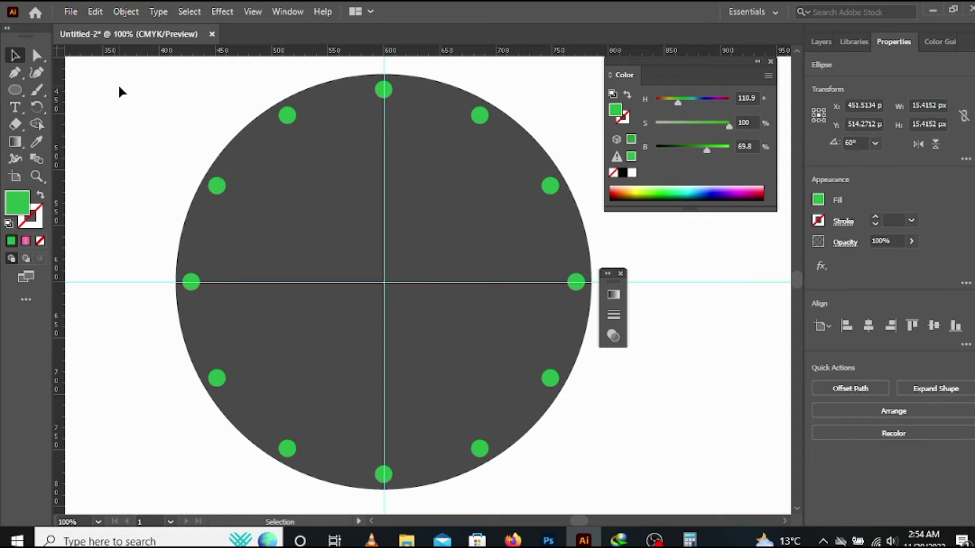
pyautogui.hotkey('ctrl', 'z')
pyautogui.hotkey('ctrl', 'z')
pyautogui.hotkey('ctrl', 'z')
pyautogui.hotkey('ctrl', 'z')
pyautogui.hotkey('ctrl', 'z')
pyautogui.hotkey('ctrl', 'z')
pyautogui.hotkey('ctrl', 'z')
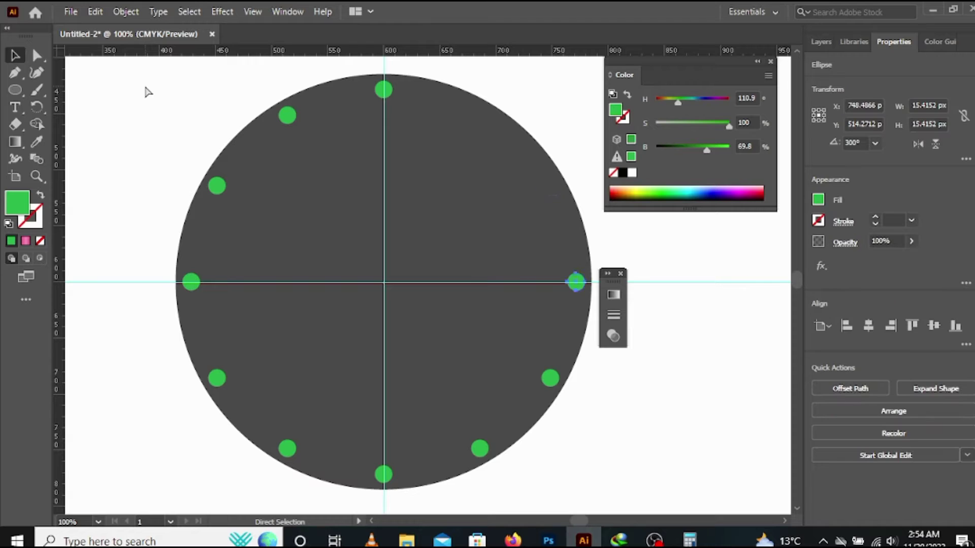
pyautogui.hotkey('ctrl', 'z')
pyautogui.hotkey('ctrl', 'z')
pyautogui.hotkey('ctrl', 'z')
pyautogui.hotkey('ctrl', 'z')
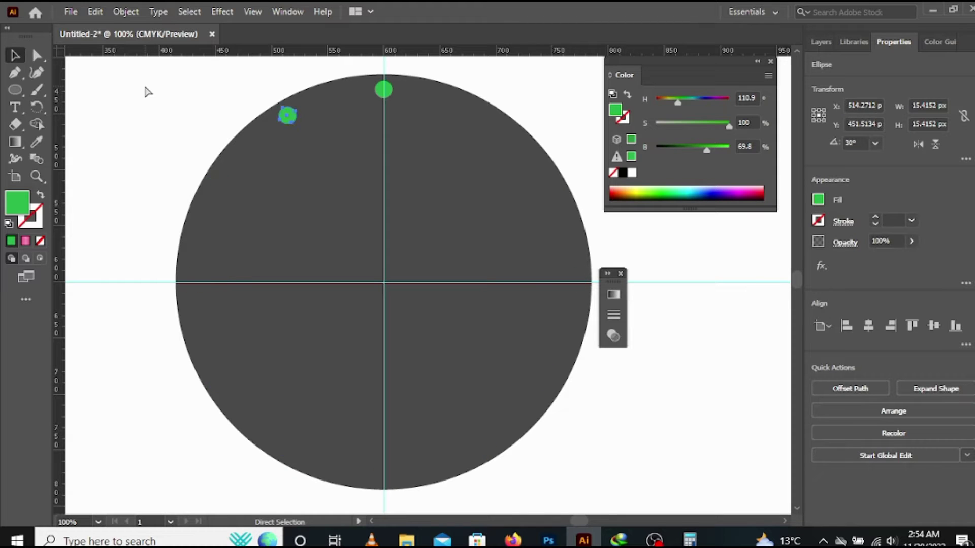
pyautogui.scroll(3, 386, 107)
pyautogui.scroll(5, 386, 107)
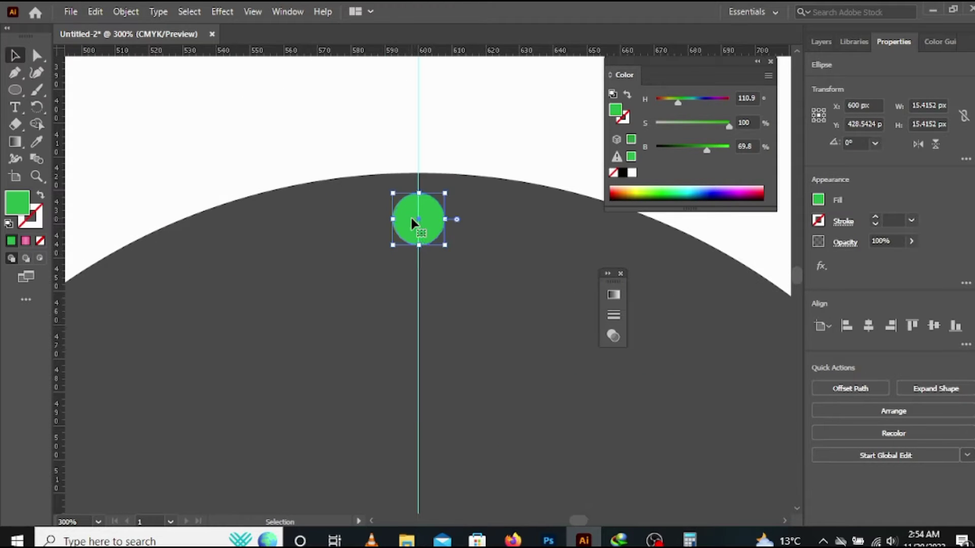
# Drag the top green dot about 11 px down along the vertical guide to Y 439.9 px
pyautogui.moveTo(417, 216); pyautogui.dragTo(416, 257)
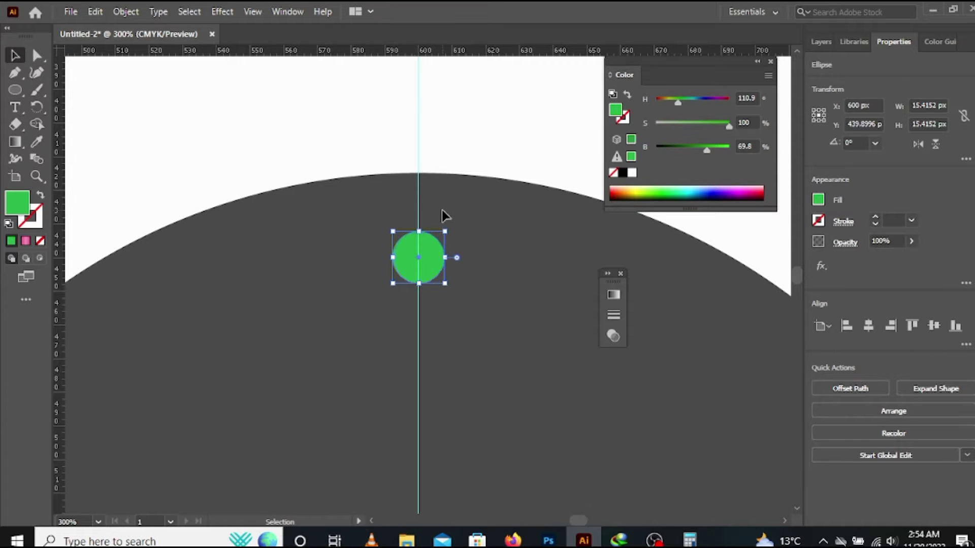
pyautogui.scroll(3, 419, 254)
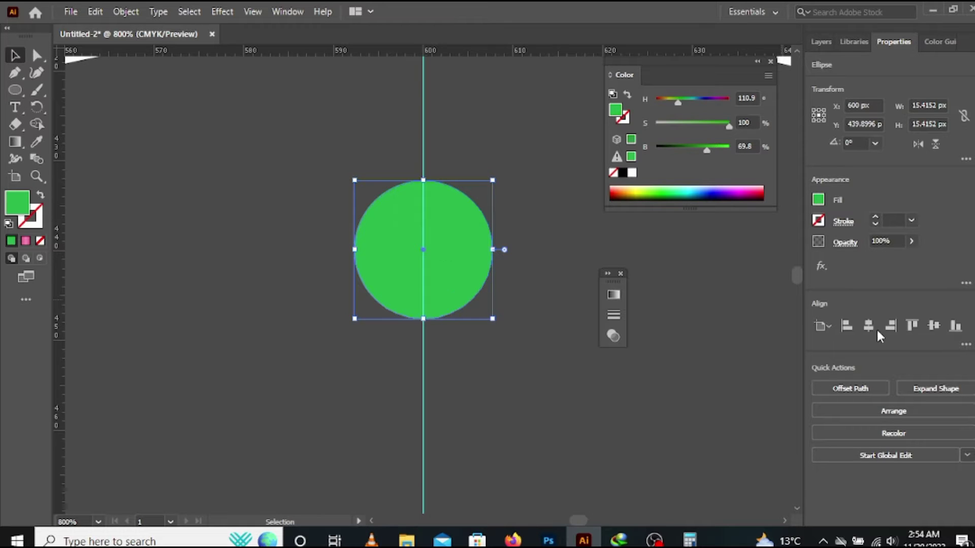
pyautogui.scroll(-7, 533, 342)
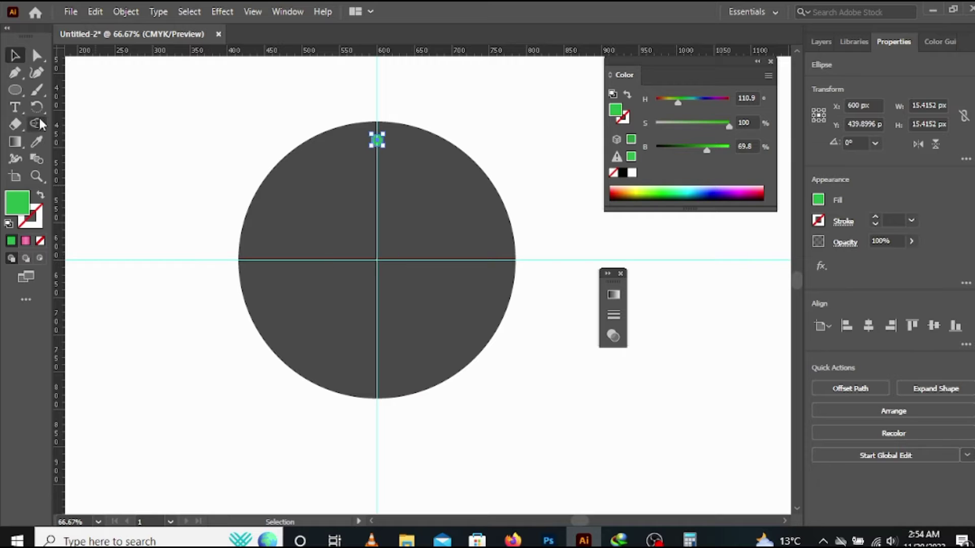
# Make a copy of the green dot rotated 30° around the dial's centre
pyautogui.click(36, 107)
pyautogui.scroll(6, 333, 220)
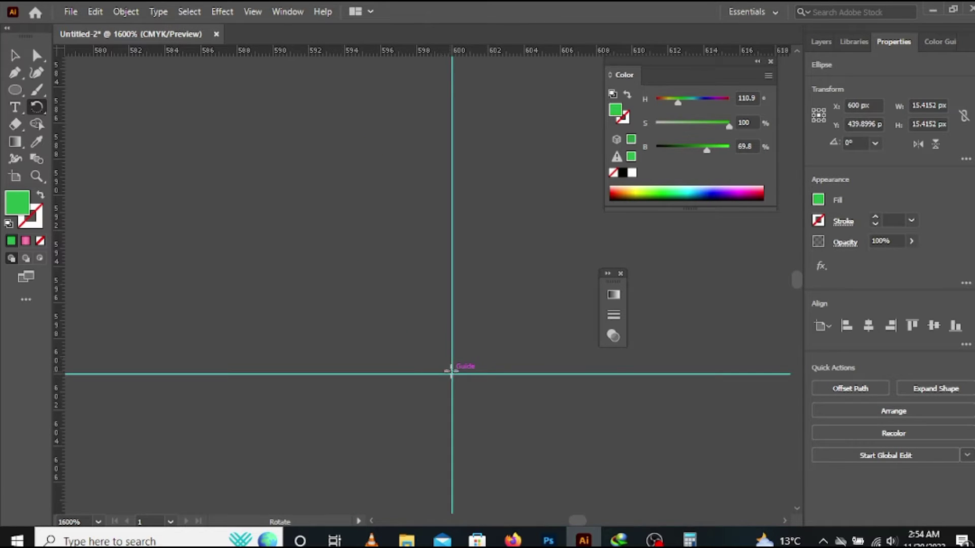
pyautogui.scroll(4, 449, 374)
pyautogui.scroll(1, 449, 375)
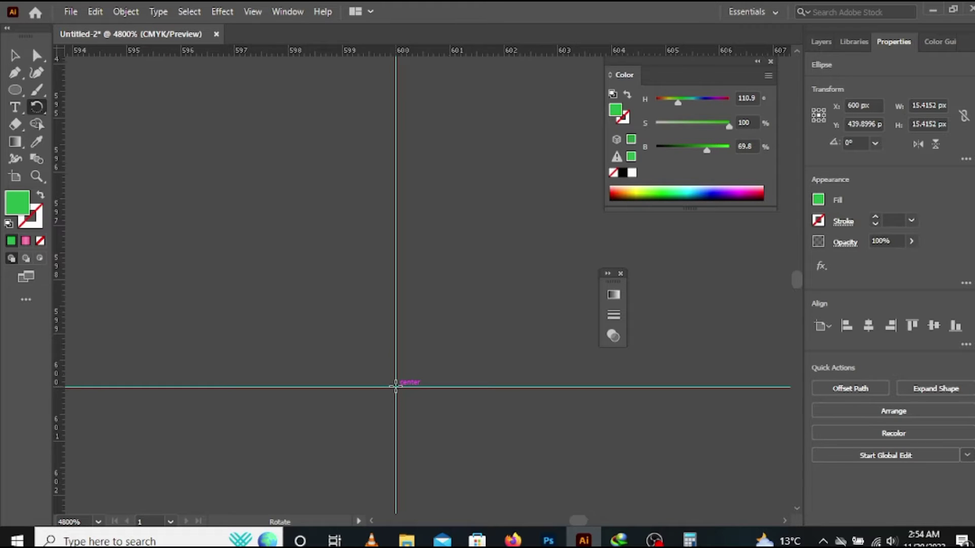
pyautogui.keyDown('alt'); pyautogui.click(396, 387); pyautogui.keyUp('alt')
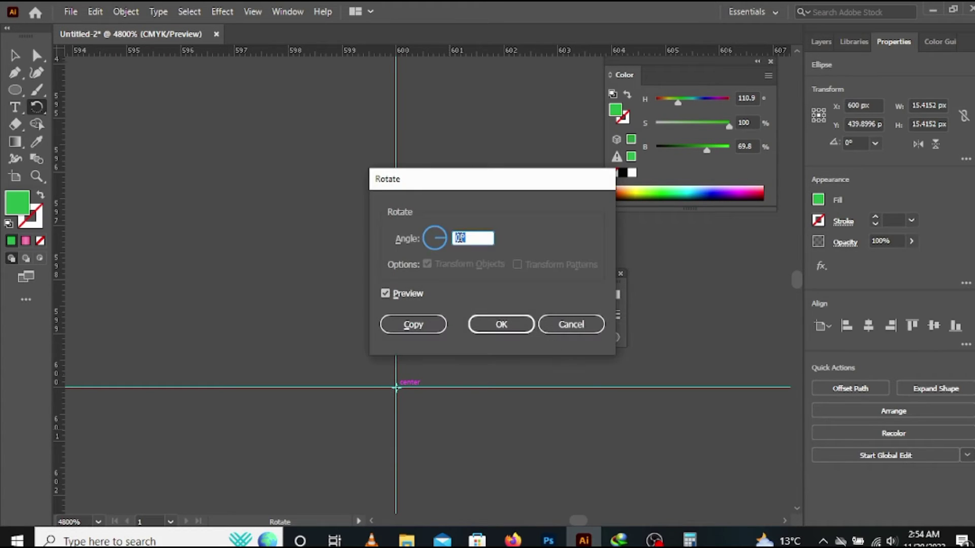
pyautogui.click(432, 325)
# Repeat the 30° rotated copy with Ctrl+D until twelve dots ring the dial, then deselect
pyautogui.scroll(-5, 433, 327)
pyautogui.scroll(-6, 433, 327)
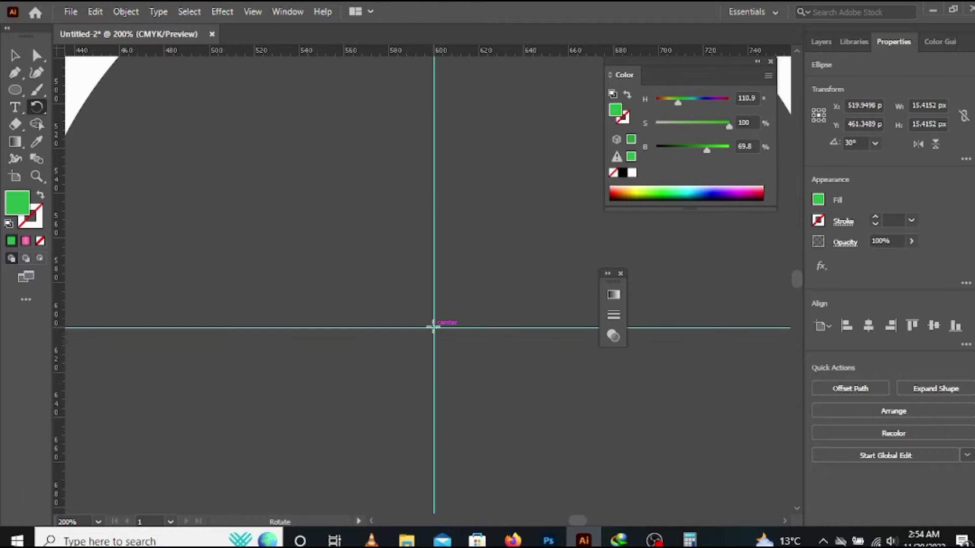
pyautogui.hotkey('ctrl', 'd')
pyautogui.hotkey('ctrl', 'd')
pyautogui.hotkey('ctrl', 'd')
pyautogui.hotkey('ctrl', 'd')
pyautogui.hotkey('ctrl', 'd')
pyautogui.hotkey('ctrl', 'd')
pyautogui.hotkey('ctrl', 'd')
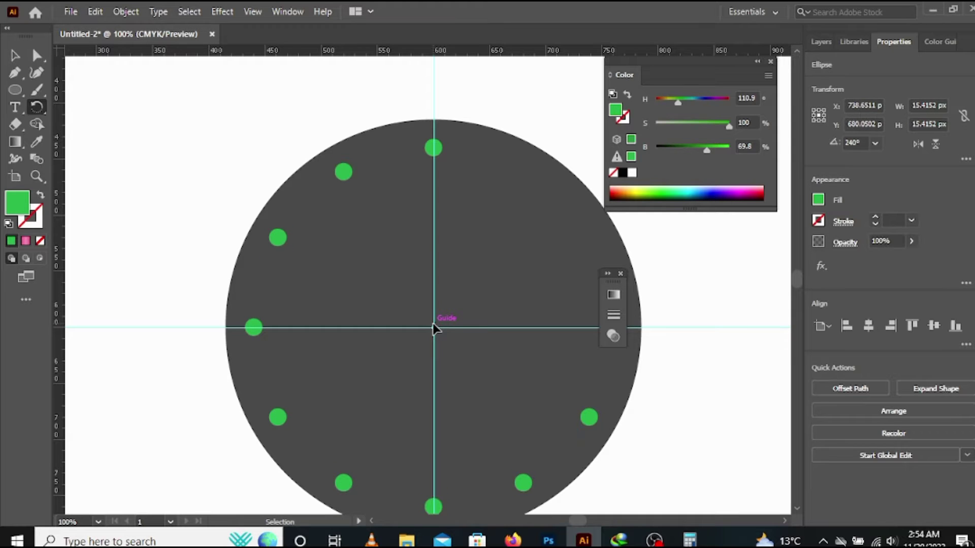
pyautogui.hotkey('ctrl', 'd')
pyautogui.hotkey('ctrl', 'd')
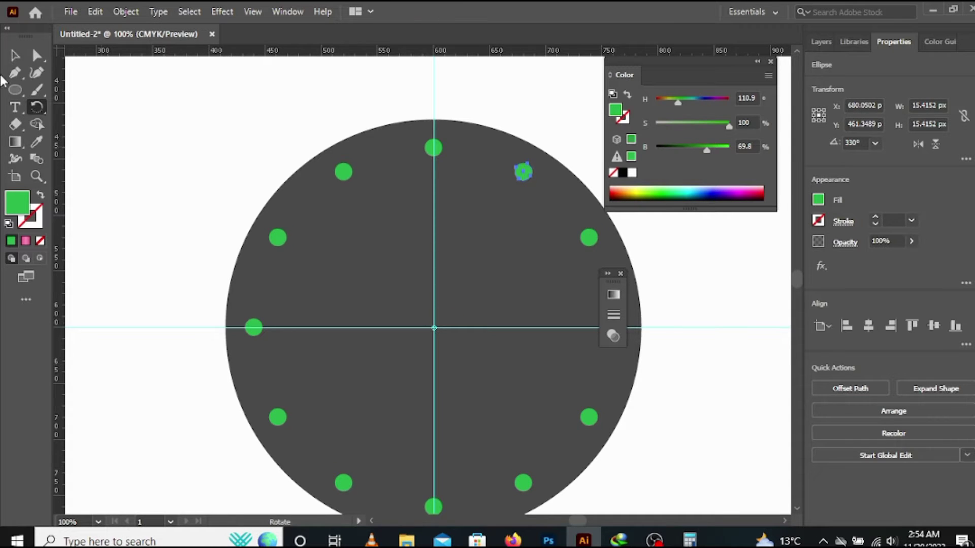
pyautogui.click(15, 55)
pyautogui.click(159, 97)
pyautogui.scroll(-3, 208, 120)
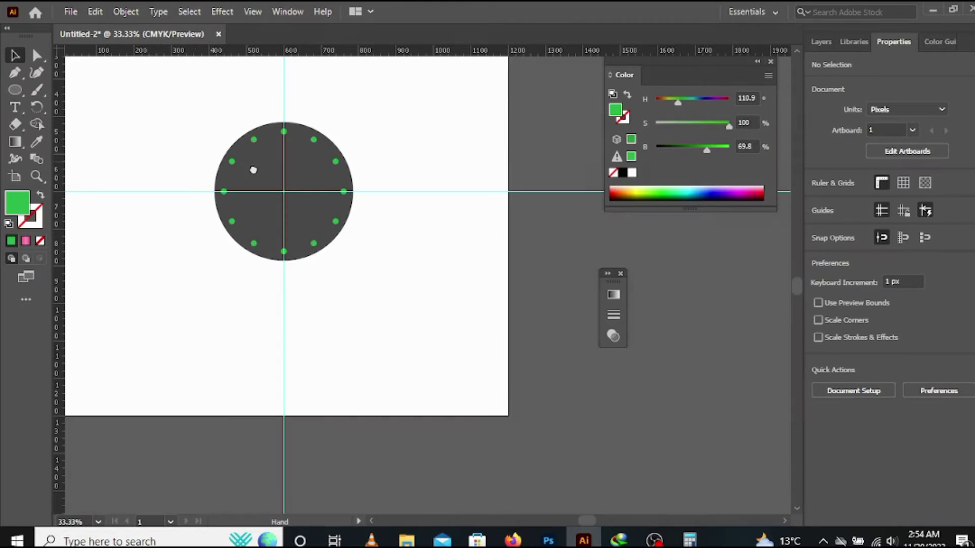
pyautogui.moveTo(253, 170); pyautogui.dragTo(242, 217)
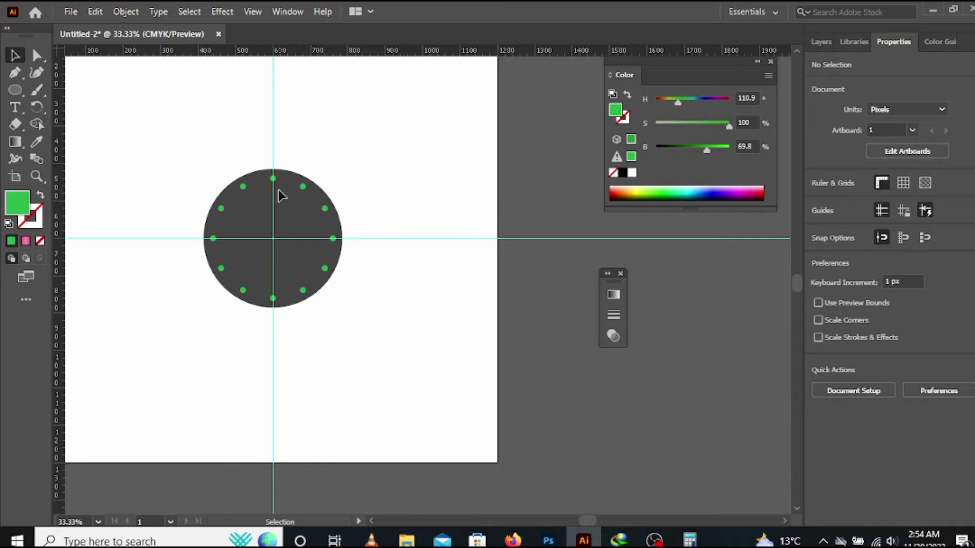
pyautogui.scroll(3, 278, 190)
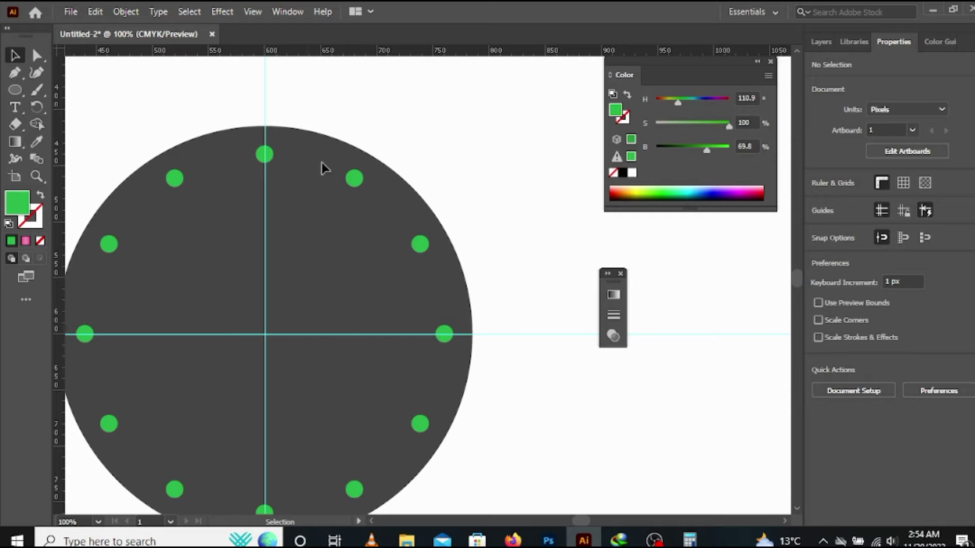
# Clear Calculator and compute 360 ÷ 60, giving 6
pyautogui.click(690, 540)
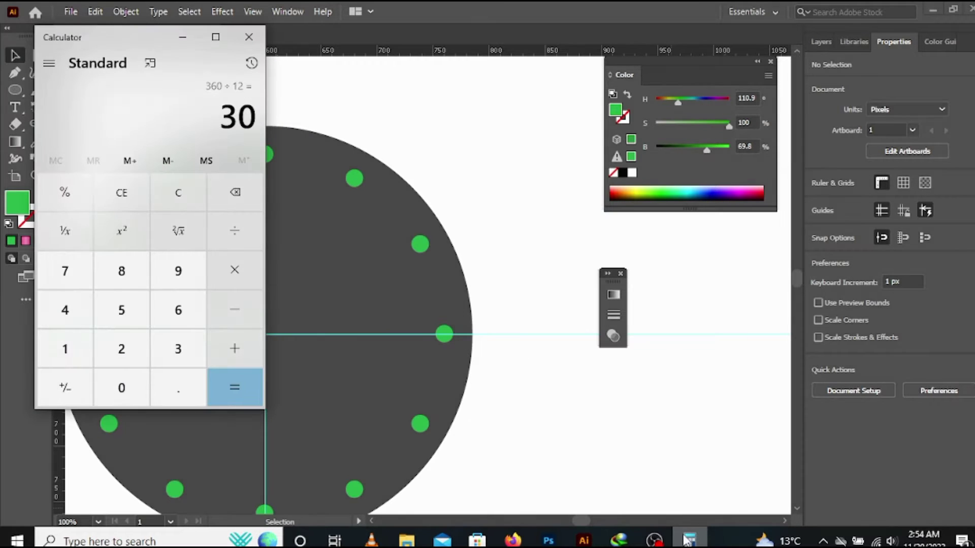
pyautogui.click(123, 181)
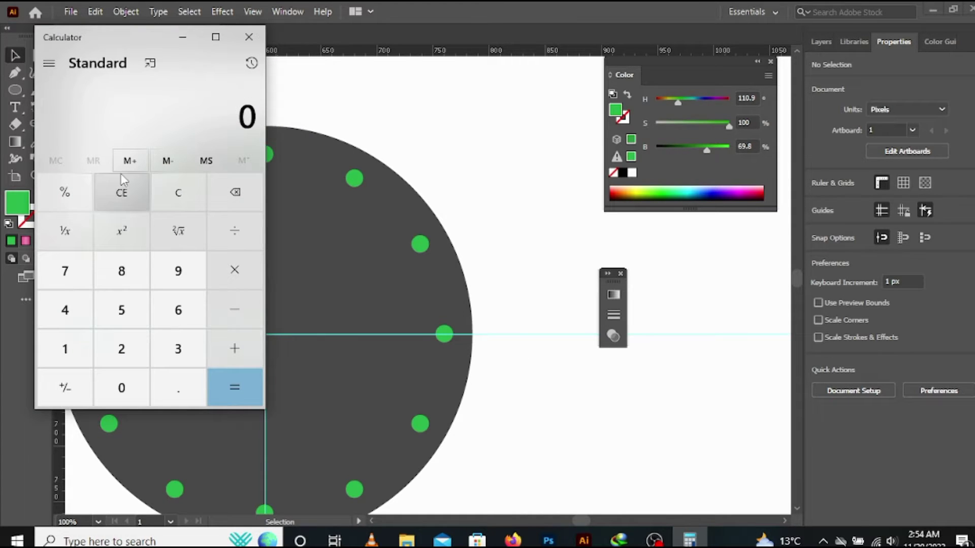
pyautogui.click(178, 349)
pyautogui.click(180, 320)
pyautogui.click(133, 378)
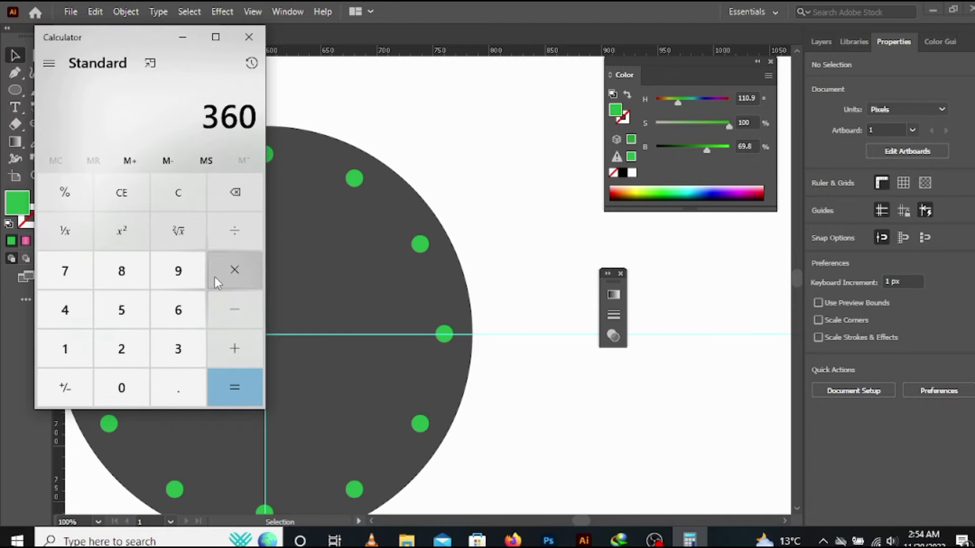
pyautogui.click(223, 239)
pyautogui.click(171, 309)
pyautogui.click(122, 383)
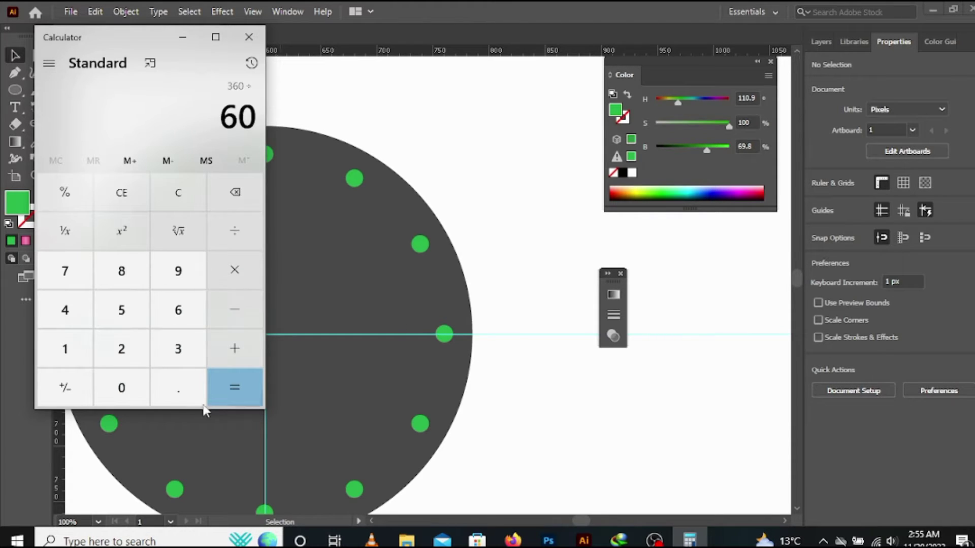
pyautogui.click(224, 378)
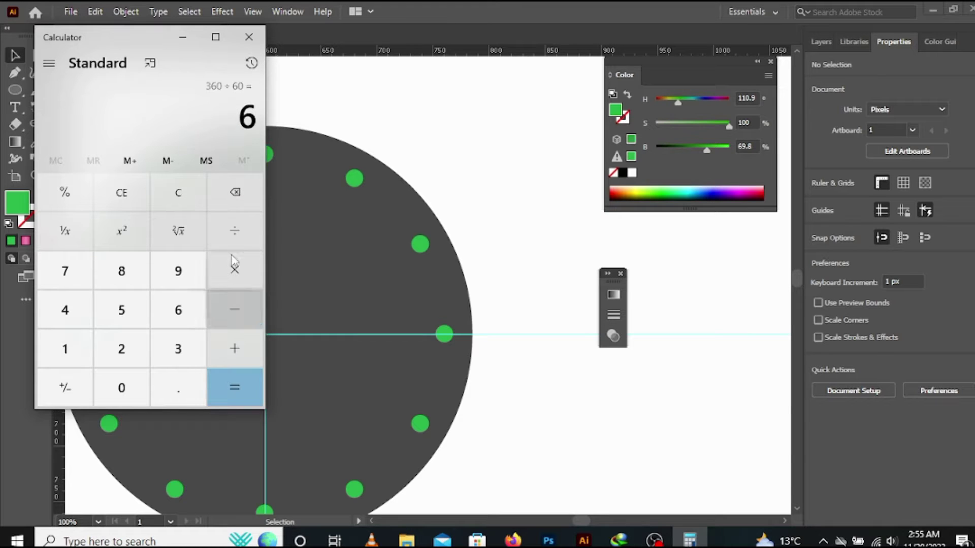
# Close Calculator and draw a thin 1.96 × 15.34 px rectangle over the top dot, centred at X 600 px
pyautogui.click(249, 37)
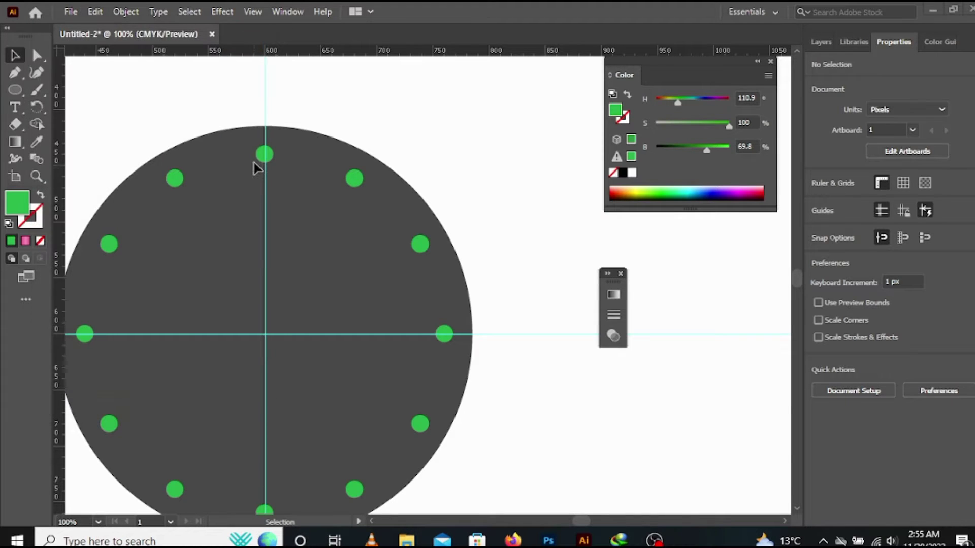
pyautogui.scroll(4, 258, 165)
pyautogui.scroll(1, 288, 130)
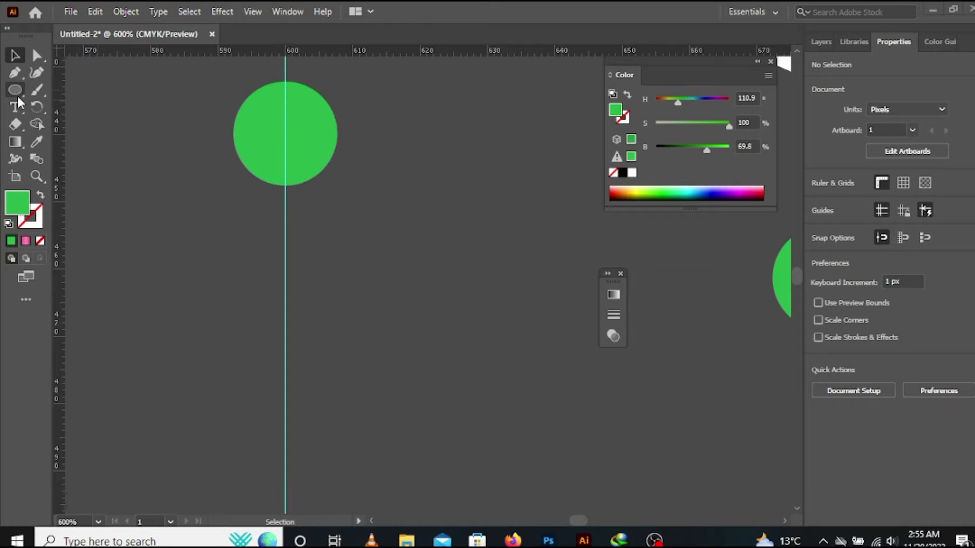
pyautogui.moveTo(15, 89); pyautogui.dragTo(68, 90)
pyautogui.scroll(1, 279, 81)
pyautogui.scroll(2, 279, 82)
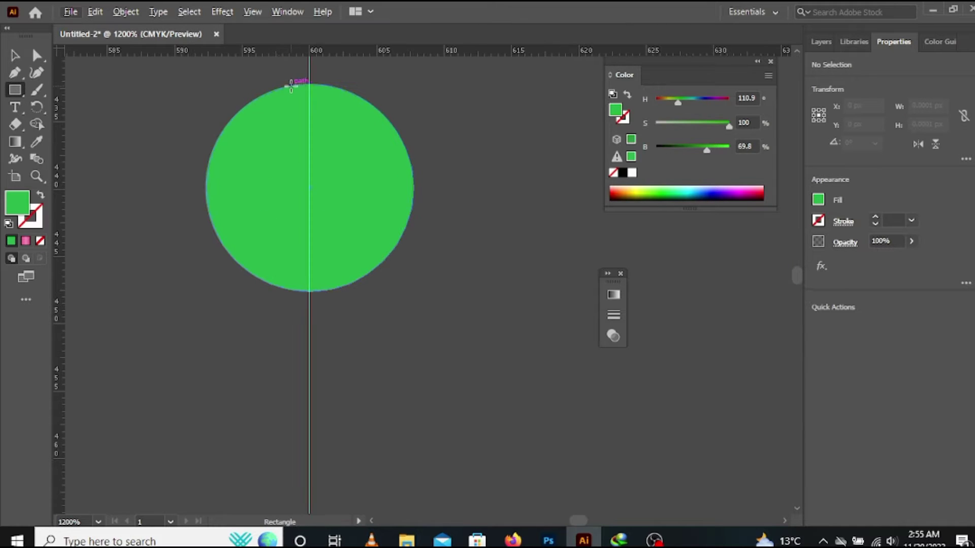
pyautogui.scroll(1, 298, 87)
pyautogui.moveTo(299, 89); pyautogui.dragTo(352, 501)
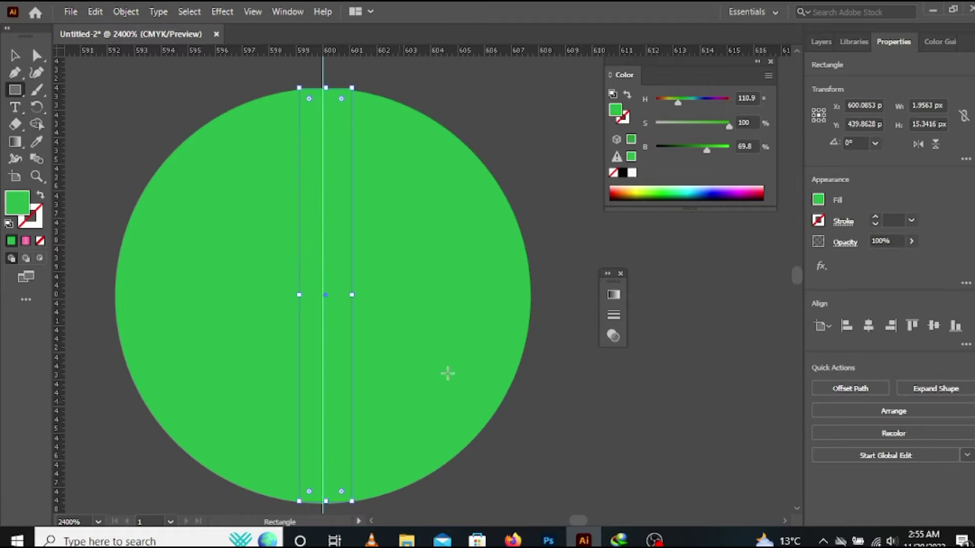
pyautogui.click(869, 324)
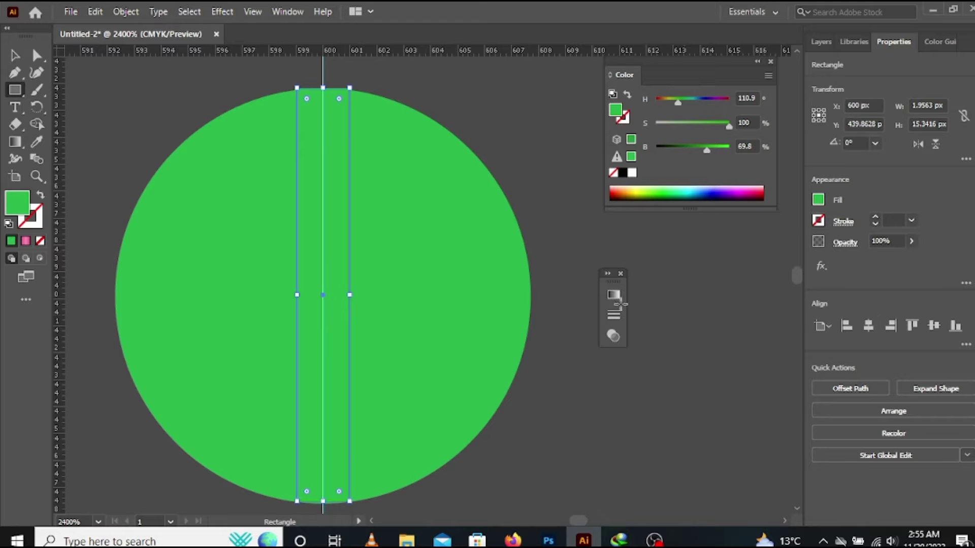
# Change the thin rectangle's fill from green to light grey #C6C6C6
pyautogui.doubleClick(16, 209)
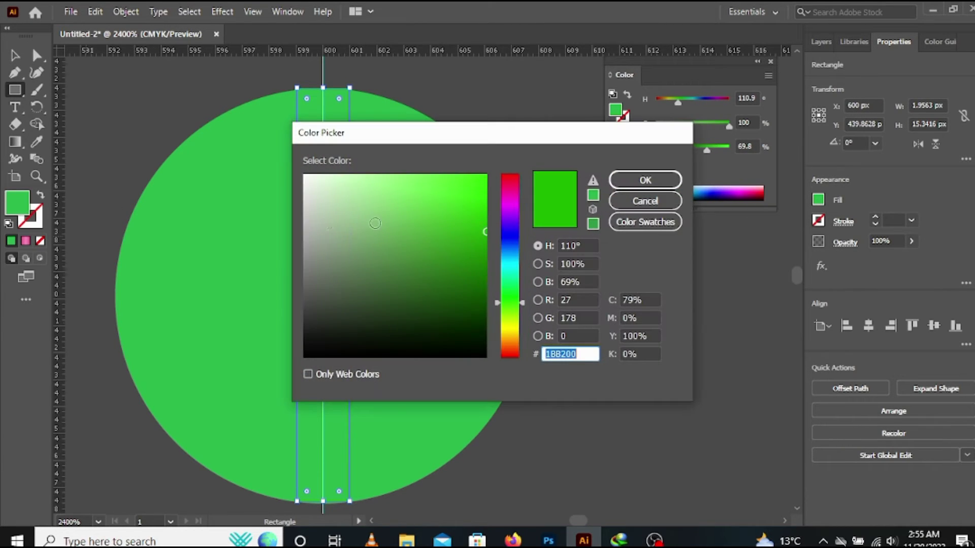
pyautogui.click(269, 255)
pyautogui.click(303, 211)
pyautogui.click(261, 214)
pyautogui.click(303, 224)
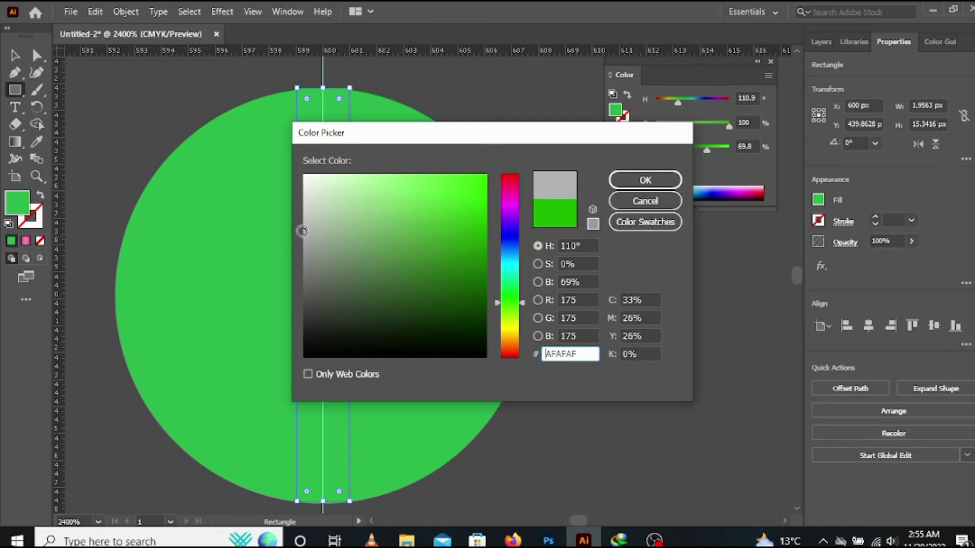
pyautogui.moveTo(303, 226); pyautogui.dragTo(304, 213)
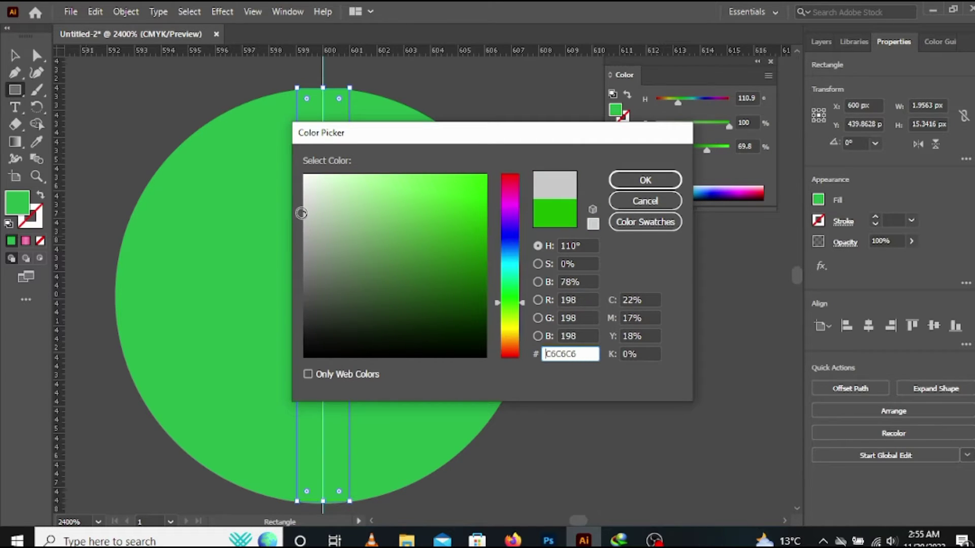
pyautogui.click(647, 180)
pyautogui.scroll(-2, 477, 218)
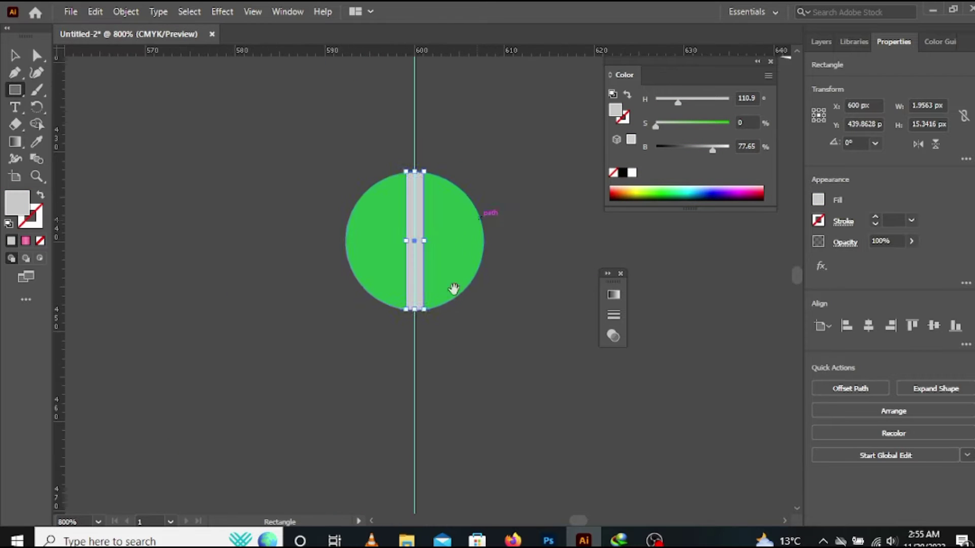
pyautogui.moveTo(453, 289); pyautogui.dragTo(399, 140)
pyautogui.scroll(-5, 392, 150)
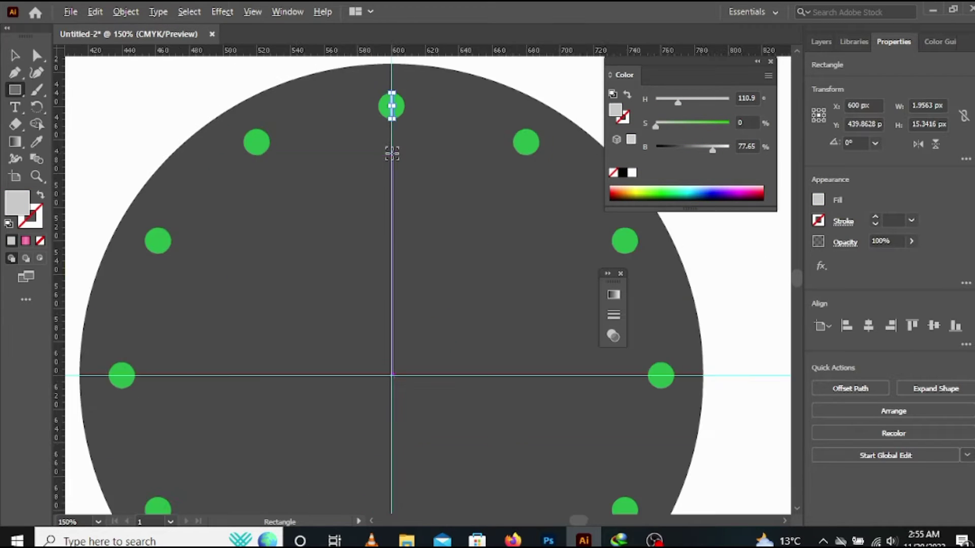
pyautogui.scroll(-1, 392, 153)
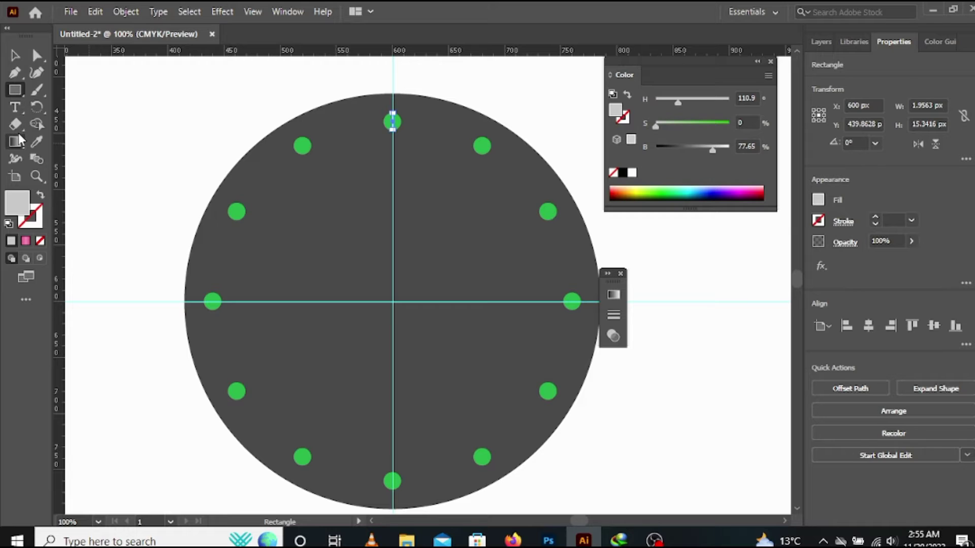
# Make a copy of the grey tick rotated 6° around the dial's centre point
pyautogui.click(37, 107)
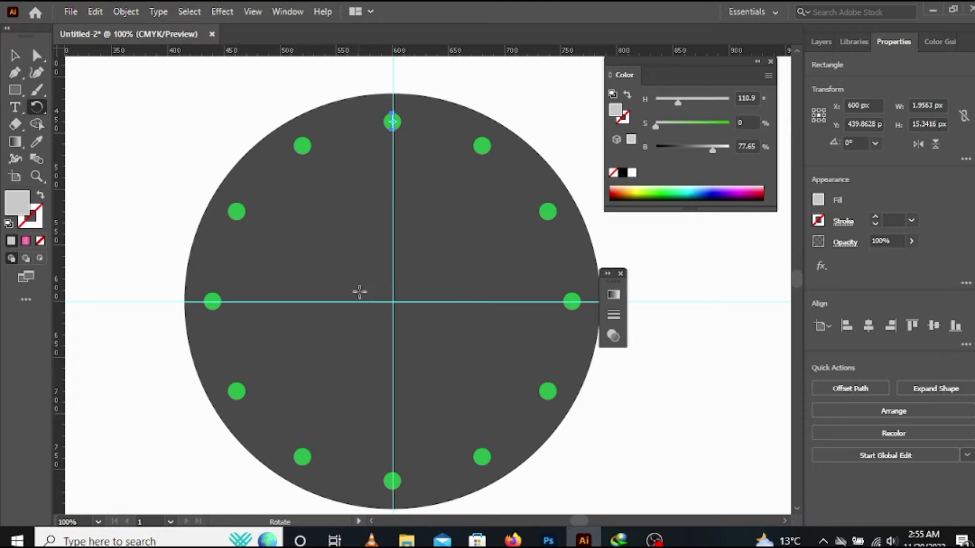
pyautogui.scroll(7, 385, 295)
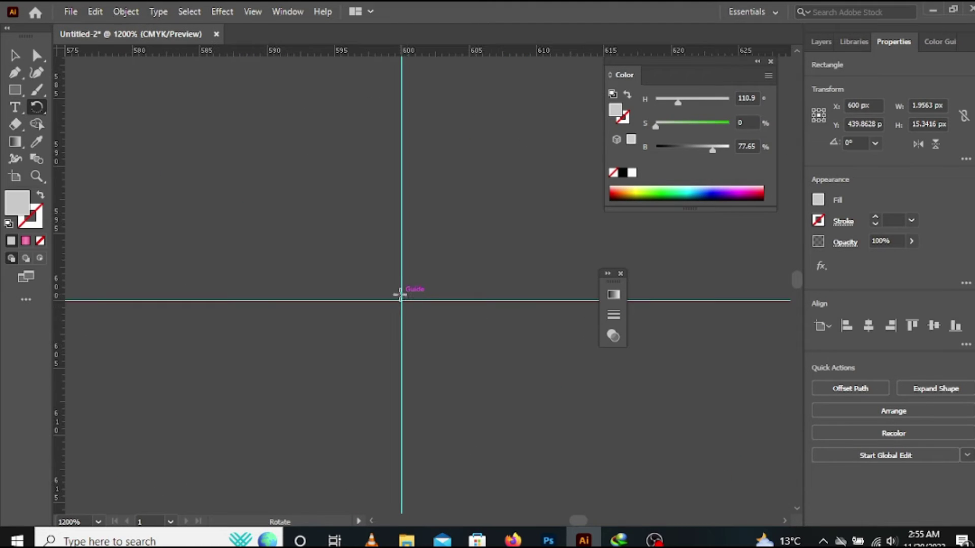
pyautogui.scroll(3, 400, 299)
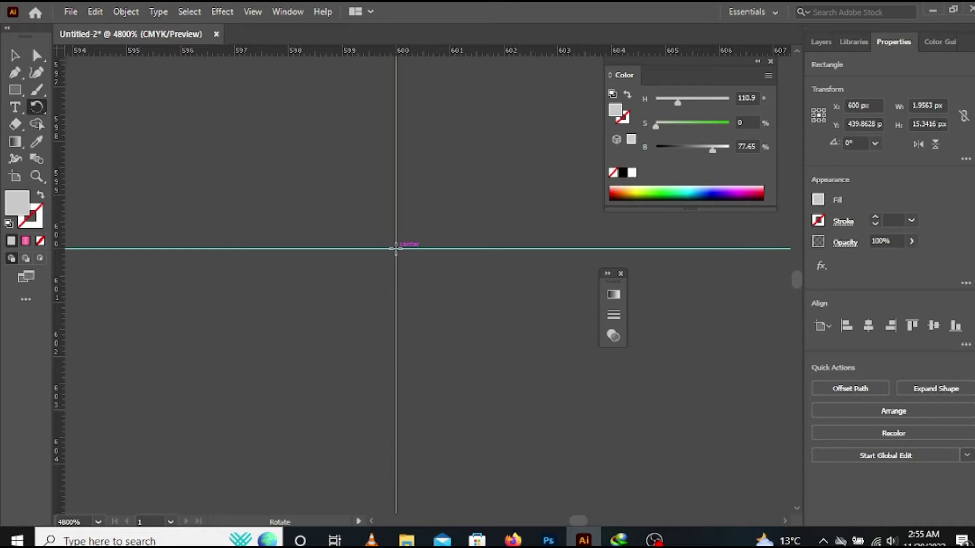
pyautogui.keyDown('alt'); pyautogui.click(396, 248); pyautogui.keyUp('alt')
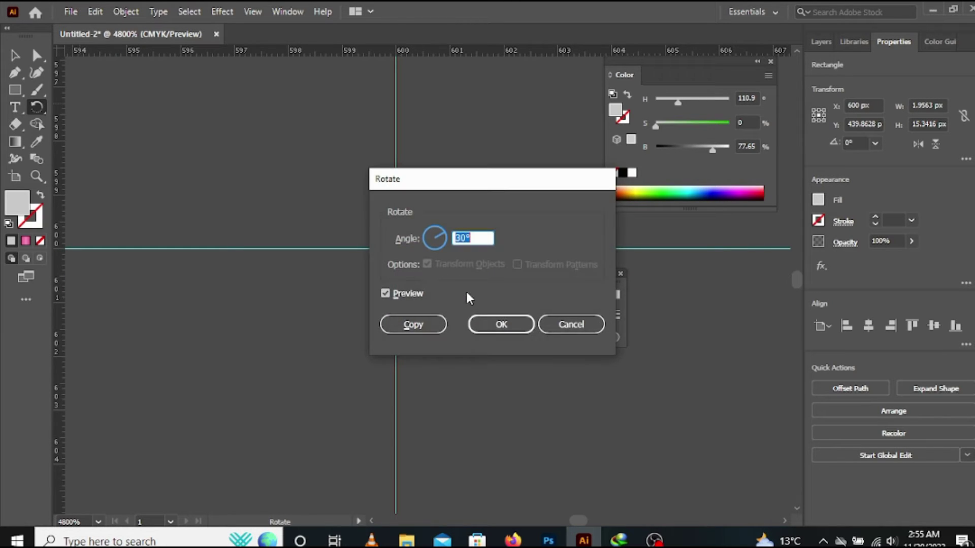
pyautogui.write('6')
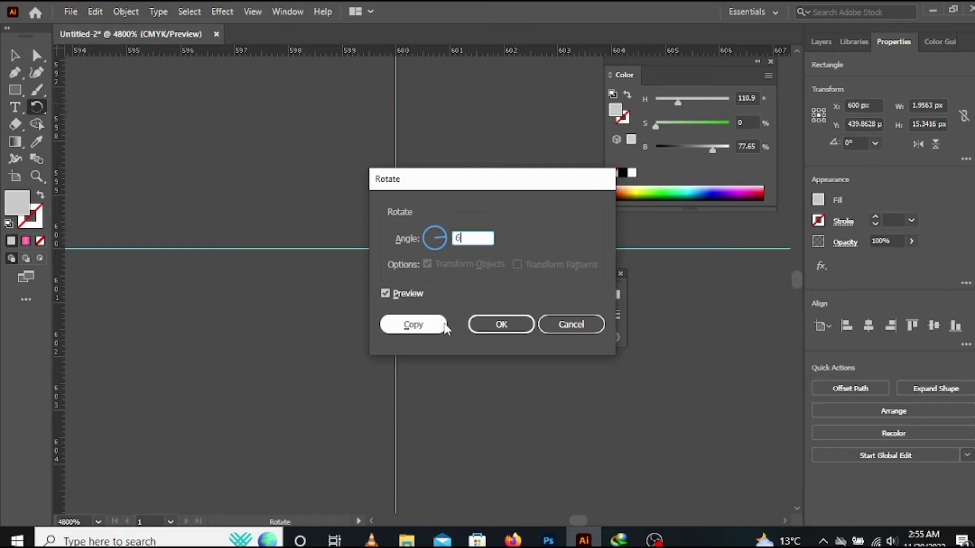
pyautogui.click(444, 326)
pyautogui.scroll(-11, 412, 293)
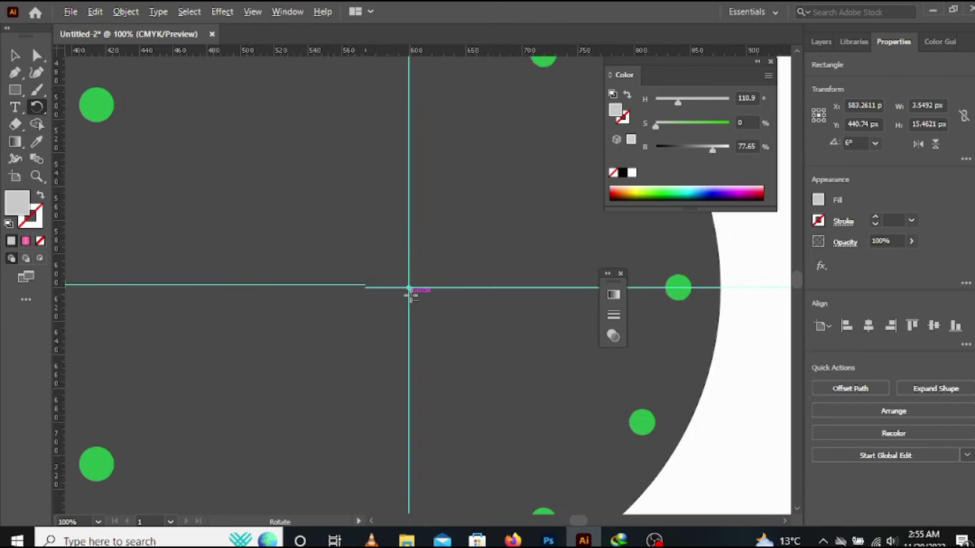
# Repeat the 6° rotated tick copy with Ctrl+D all the way around the dial, then deselect
pyautogui.hotkey('ctrl', 'd')
pyautogui.hotkey('ctrl', 'd')
pyautogui.hotkey('ctrl', 'd')
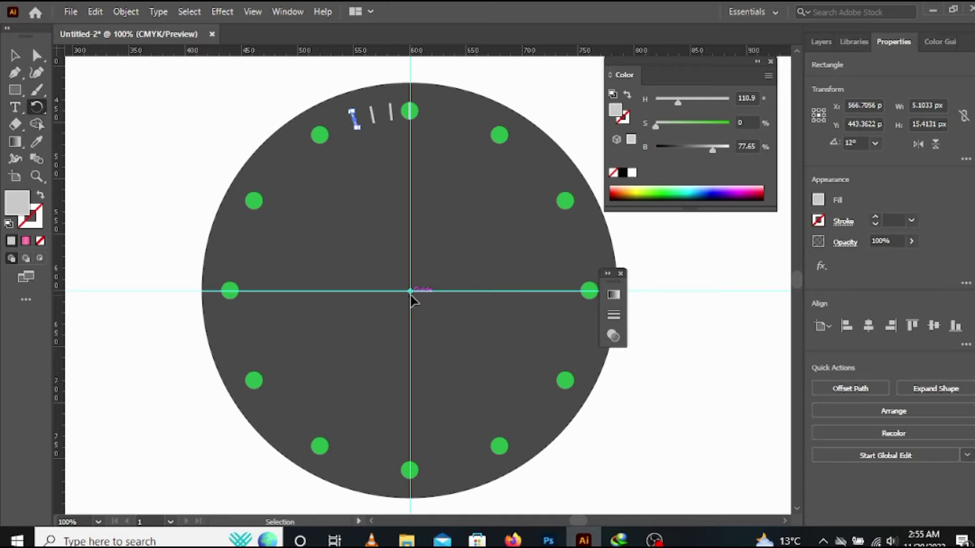
pyautogui.hotkey('ctrl', 'shift', 'a')
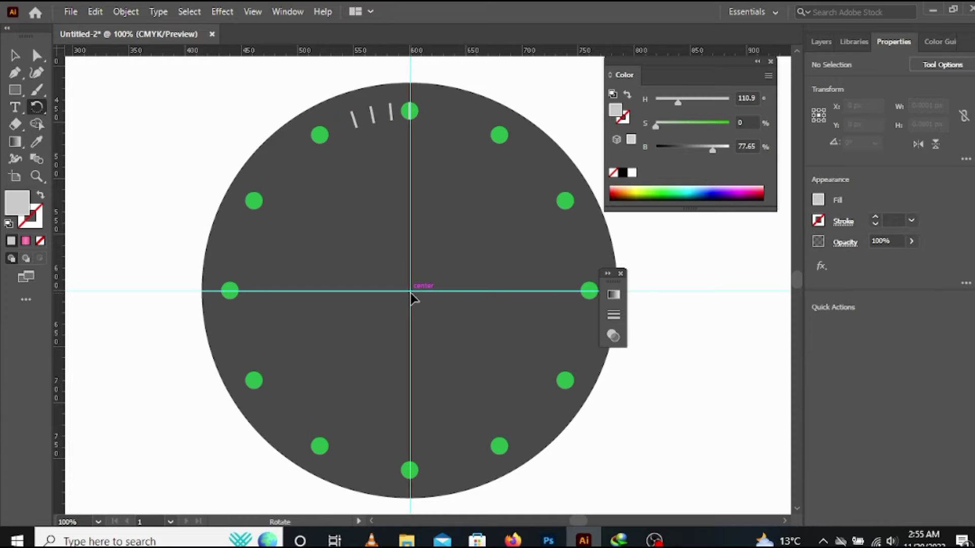
pyautogui.hotkey('ctrl', 'd')
pyautogui.hotkey('ctrl', 'd')
pyautogui.hotkey('ctrl', 'd')
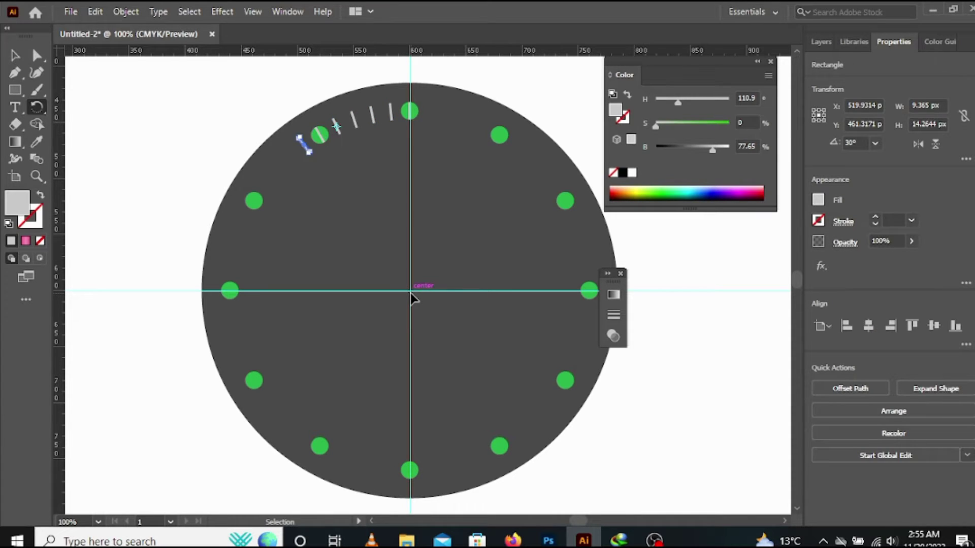
pyautogui.hotkey('ctrl', 'd')
pyautogui.hotkey('ctrl', 'd')
pyautogui.hotkey('ctrl', 'd')
pyautogui.hotkey('ctrl', 'd')
pyautogui.hotkey('ctrl', 'd')
pyautogui.hotkey('ctrl', 'd')
pyautogui.hotkey('ctrl', 'd')
pyautogui.hotkey('ctrl', 'd')
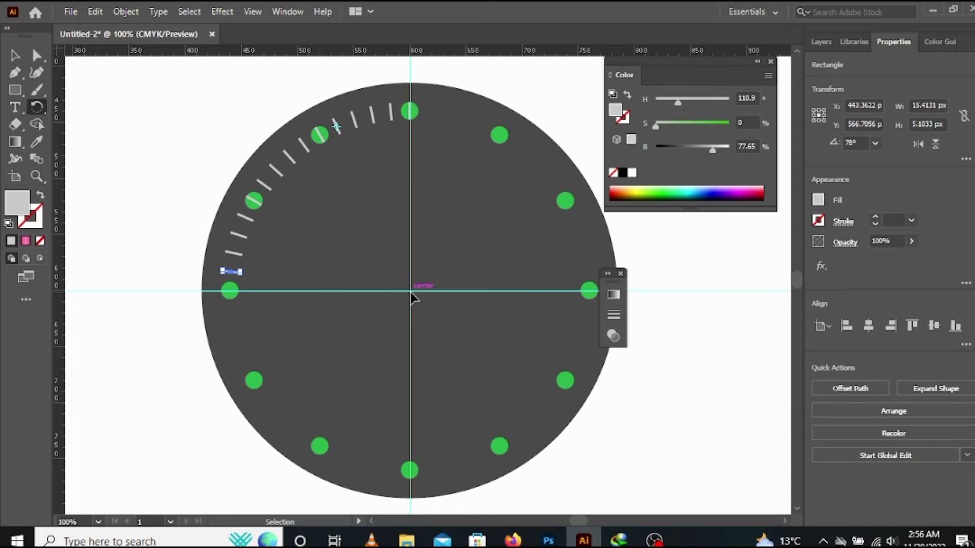
pyautogui.hotkey('ctrl', 'd')
pyautogui.hotkey('ctrl', 'd')
pyautogui.hotkey('ctrl', 'd')
pyautogui.hotkey('ctrl', 'd')
pyautogui.hotkey('ctrl', 'd')
pyautogui.hotkey('ctrl', 'd')
pyautogui.hotkey('ctrl', 'd')
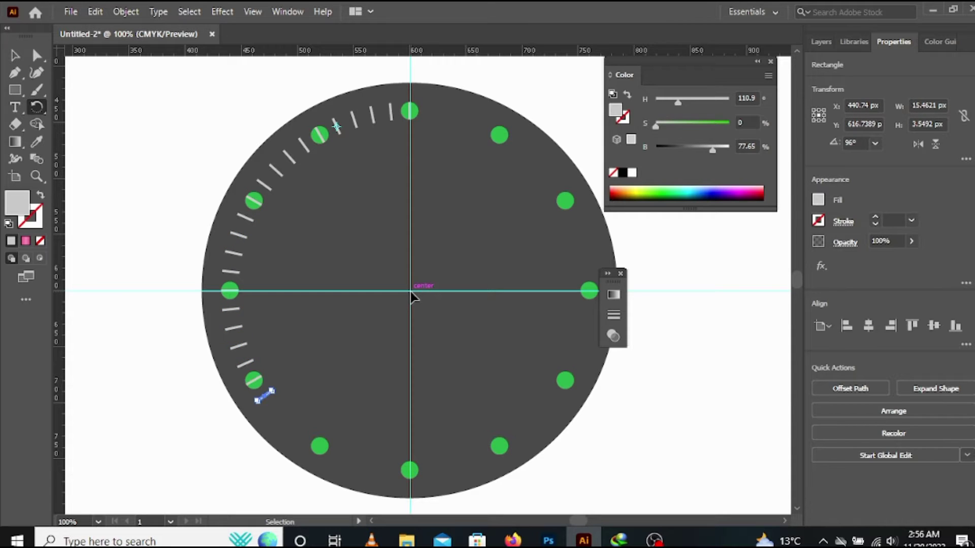
pyautogui.hotkey('ctrl', 'd')
pyautogui.hotkey('ctrl', 'd')
pyautogui.hotkey('ctrl', 'd')
pyautogui.hotkey('ctrl', 'd')
pyautogui.hotkey('ctrl', 'd')
pyautogui.hotkey('ctrl', 'd')
pyautogui.hotkey('ctrl', 'd')
pyautogui.hotkey('ctrl', 'd')
pyautogui.hotkey('ctrl', 'd')
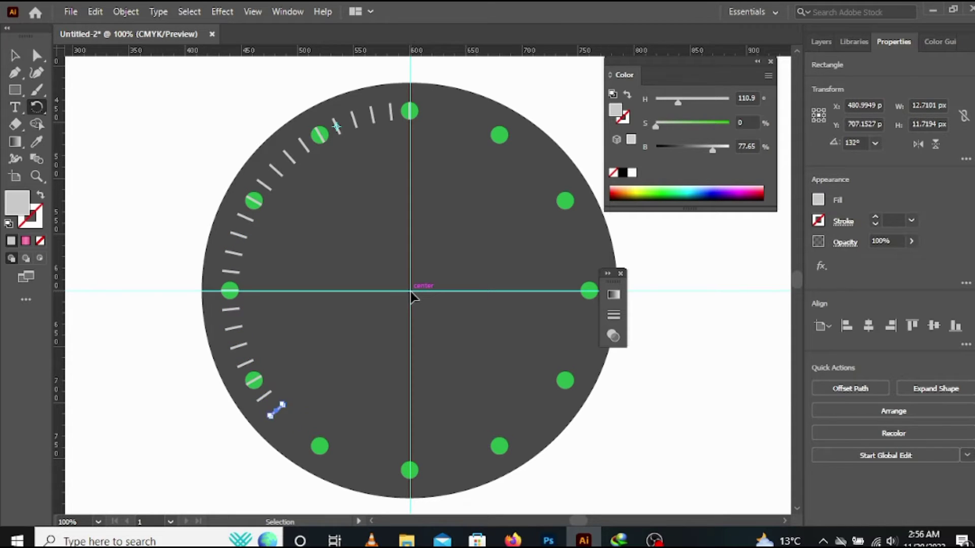
pyautogui.hotkey('ctrl', 'd')
pyautogui.hotkey('ctrl', 'd')
pyautogui.hotkey('ctrl', 'd')
pyautogui.hotkey('ctrl', 'd')
pyautogui.hotkey('ctrl', 'd')
pyautogui.hotkey('ctrl', 'd')
pyautogui.hotkey('ctrl', 'd')
pyautogui.hotkey('ctrl', 'd')
pyautogui.hotkey('ctrl', 'd')
pyautogui.hotkey('ctrl', 'd')
pyautogui.hotkey('ctrl', 'd')
pyautogui.hotkey('ctrl', 'd')
pyautogui.hotkey('ctrl', 'd')
pyautogui.hotkey('ctrl', 'd')
pyautogui.hotkey('ctrl', 'd')
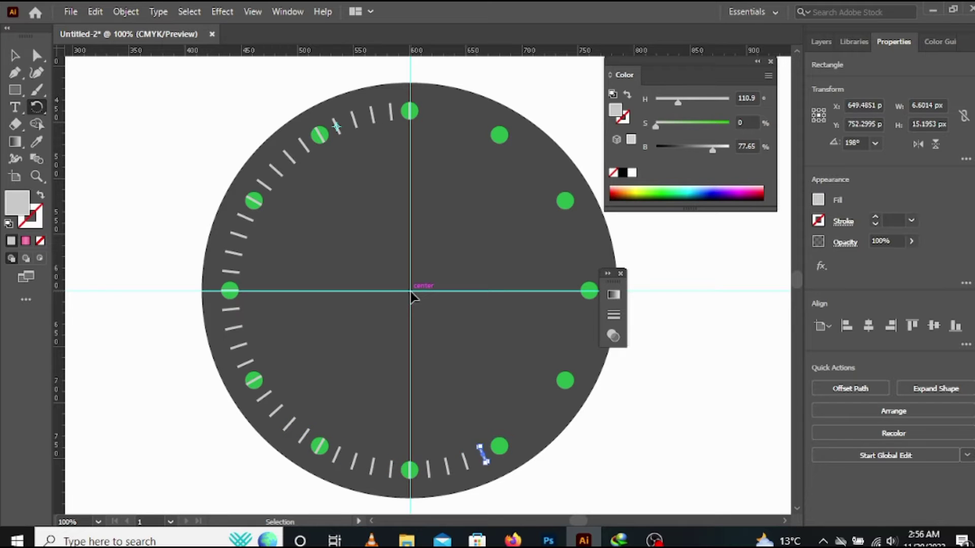
pyautogui.hotkey('ctrl', 'd')
pyautogui.hotkey('ctrl', 'd')
pyautogui.hotkey('ctrl', 'd')
pyautogui.hotkey('ctrl', 'd')
pyautogui.hotkey('ctrl', 'd')
pyautogui.hotkey('ctrl', 'd')
pyautogui.hotkey('ctrl', 'd')
pyautogui.hotkey('ctrl', 'd')
pyautogui.hotkey('ctrl', 'd')
pyautogui.hotkey('ctrl', 'd')
pyautogui.hotkey('ctrl', 'd')
pyautogui.hotkey('ctrl', 'd')
pyautogui.hotkey('ctrl', 'd')
pyautogui.hotkey('ctrl', 'd')
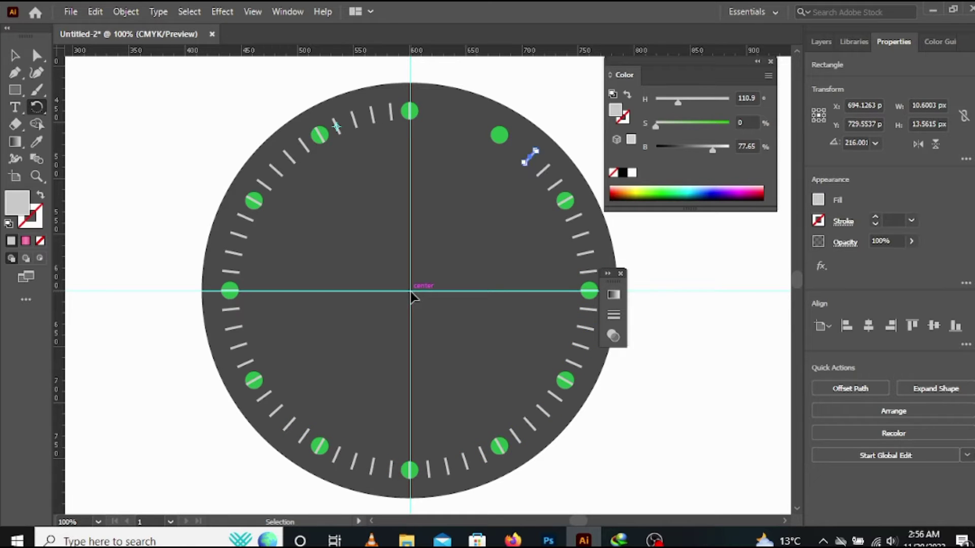
pyautogui.hotkey('ctrl', 'd')
pyautogui.hotkey('ctrl', 'd')
pyautogui.hotkey('ctrl', 'd')
pyautogui.hotkey('ctrl', 'd')
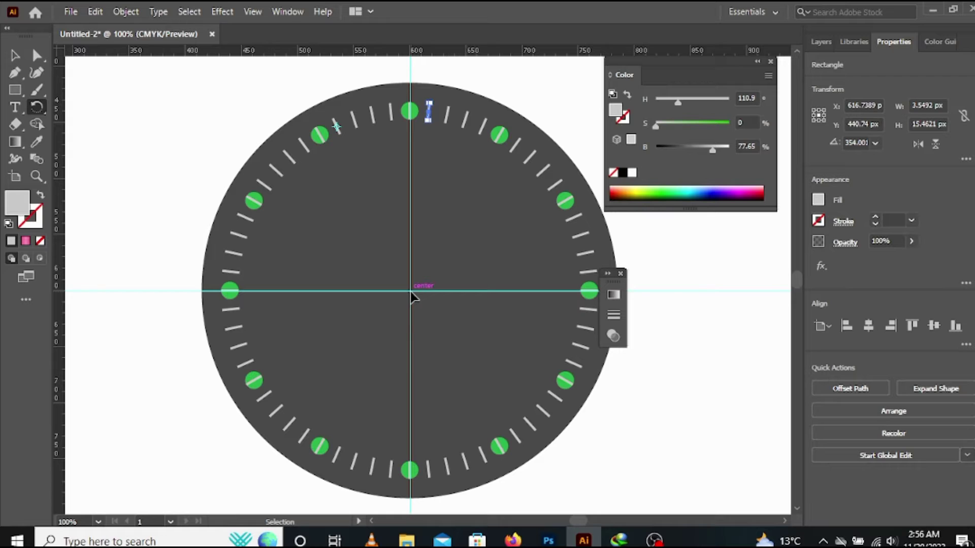
pyautogui.click(15, 55)
pyautogui.click(103, 71)
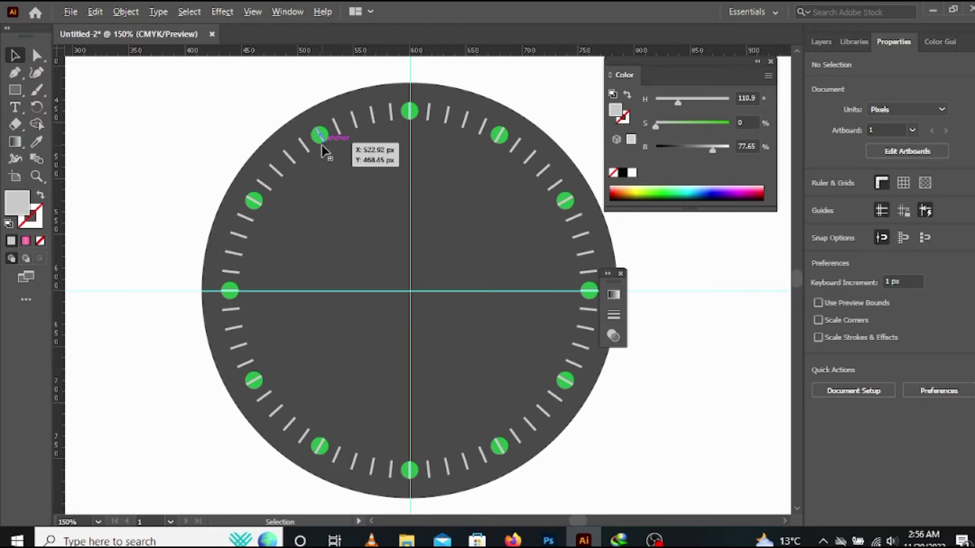
# Zoom in and delete the ticks overlapping the upper-left, top and upper-right green dots
pyautogui.hotkey('ctrl', '+')
pyautogui.scroll(1, 335, 148)
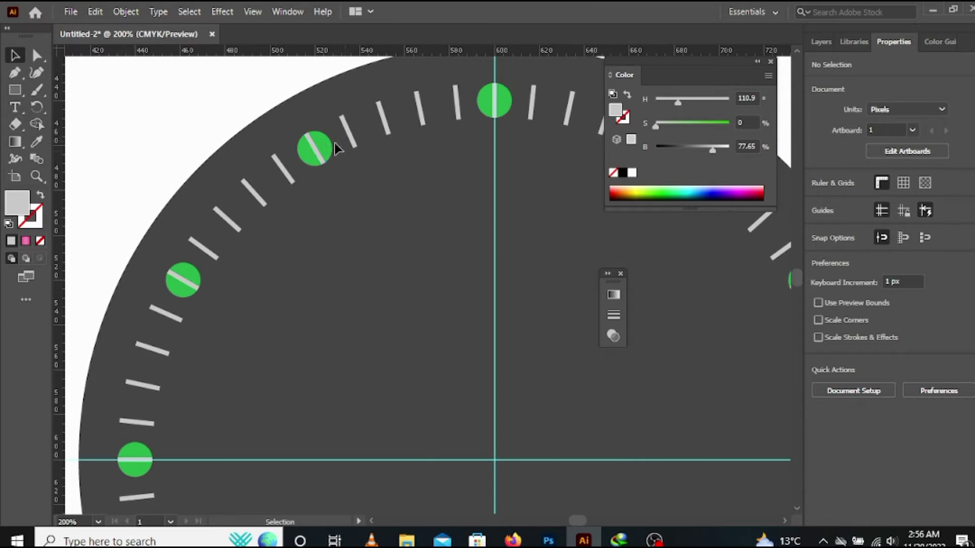
pyautogui.scroll(2, 330, 150)
pyautogui.click(319, 150)
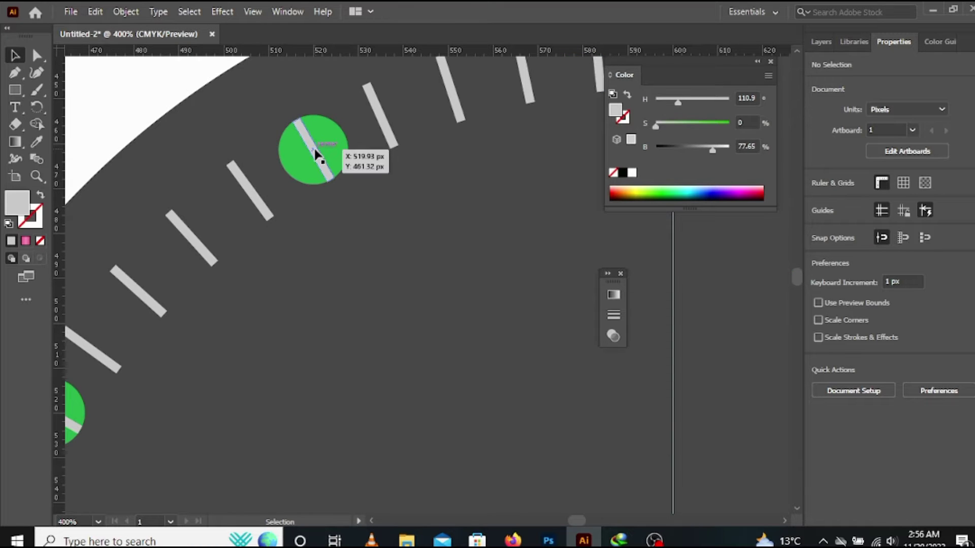
pyautogui.press('Delete')
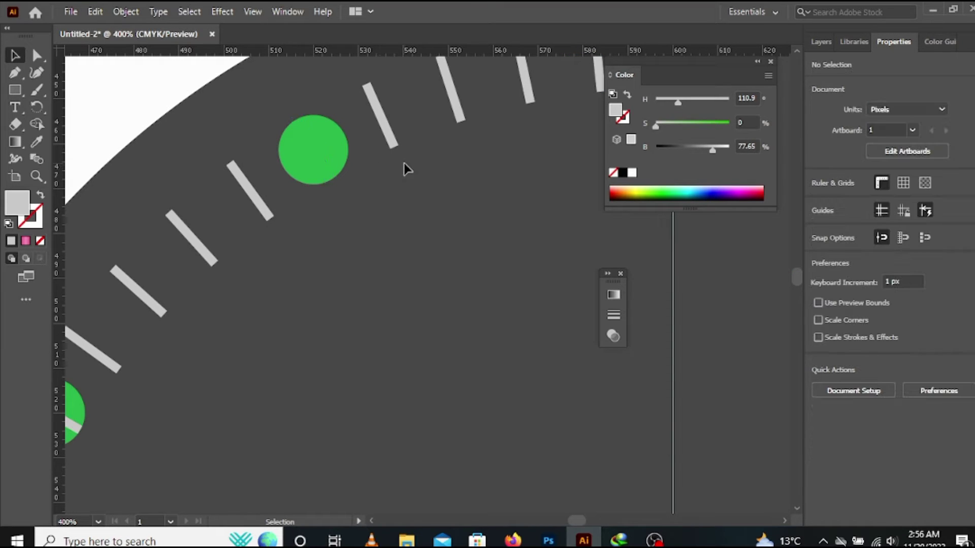
pyautogui.scroll(-2, 404, 164)
pyautogui.moveTo(404, 163); pyautogui.dragTo(184, 255)
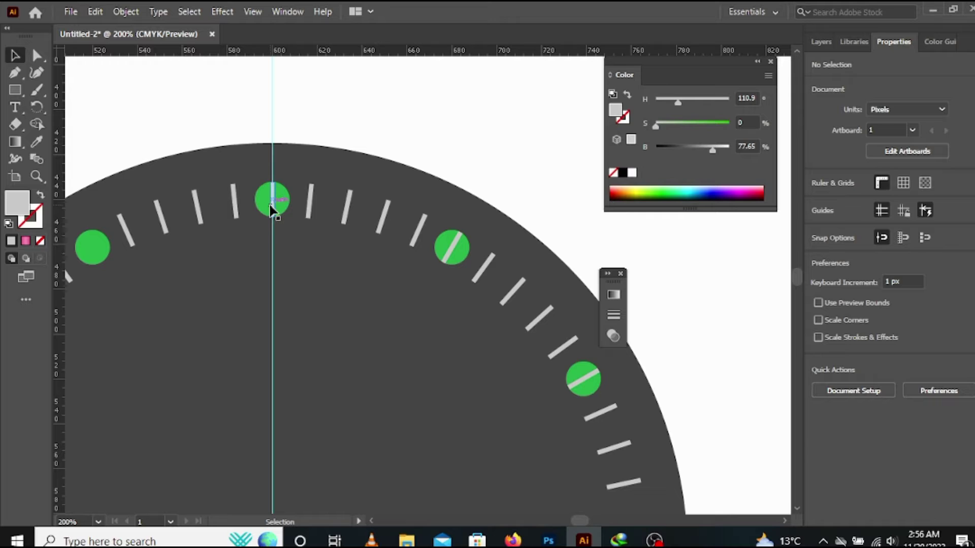
pyautogui.click(268, 210)
pyautogui.click(401, 282)
pyautogui.click(452, 253)
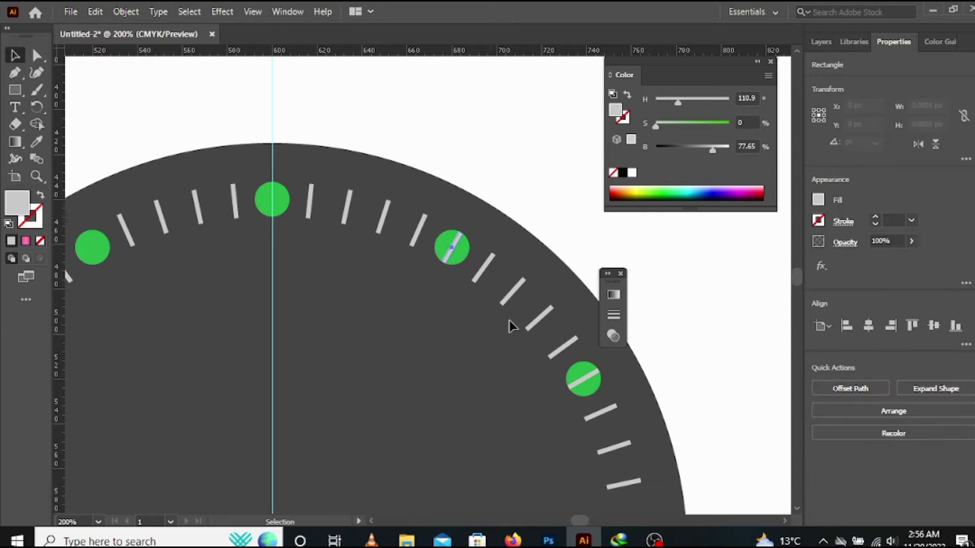
pyautogui.click(511, 328)
pyautogui.click(586, 382)
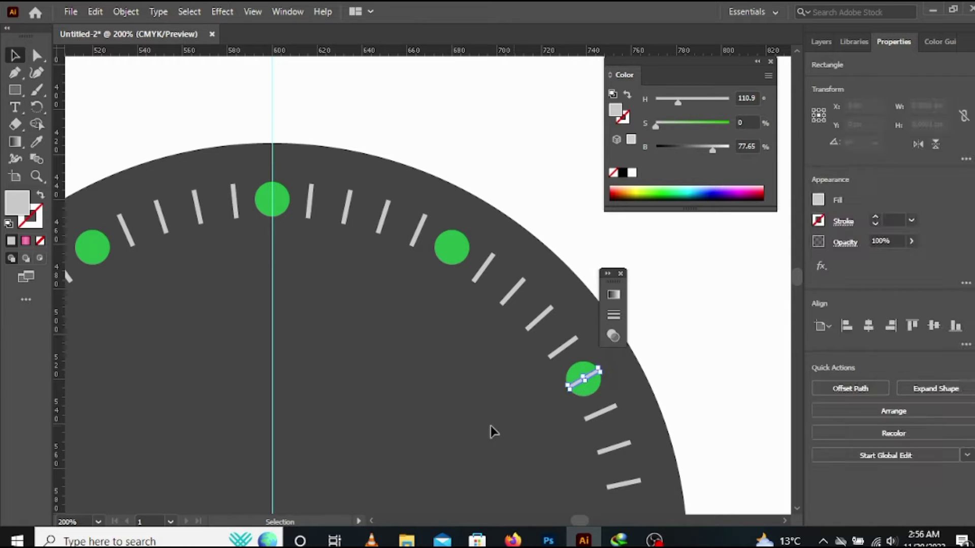
pyautogui.click(432, 432)
# Delete the ticks covering the right-middle, lower, lower-right and lower-left green dots
pyautogui.scroll(-5, 363, 272)
pyautogui.hscroll(2, 364, 272)
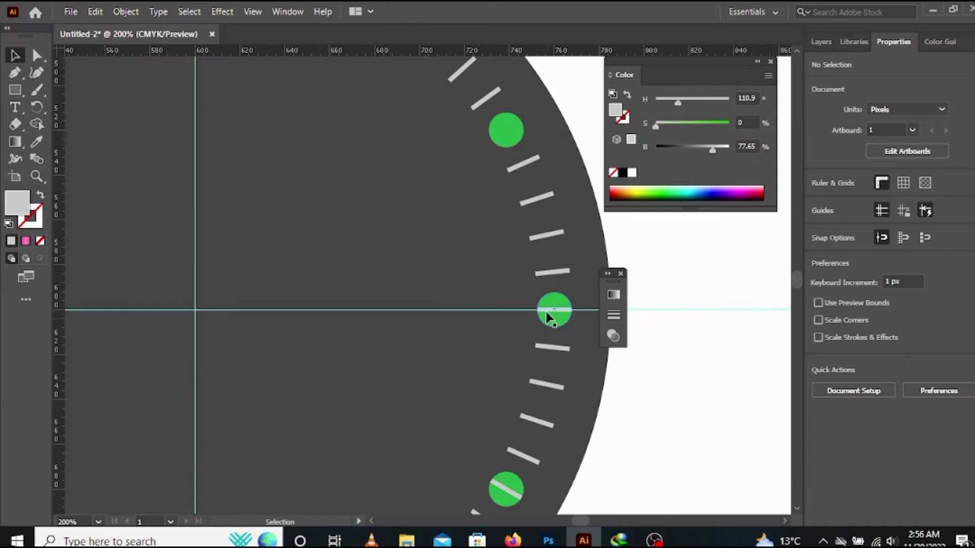
pyautogui.click(549, 317)
pyautogui.click(505, 491)
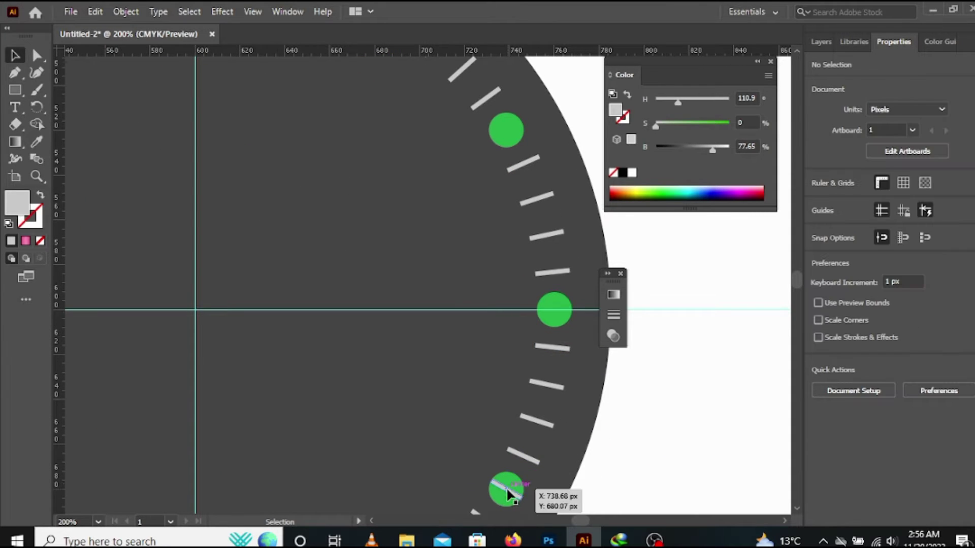
pyautogui.click(507, 489)
pyautogui.press('Delete')
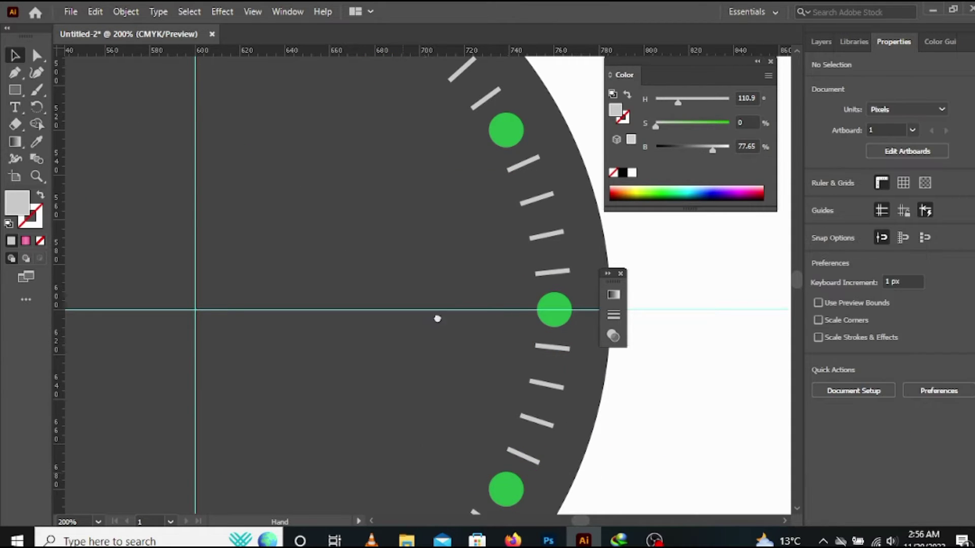
pyautogui.scroll(-5, 438, 320)
pyautogui.hscroll(-2, 437, 320)
pyautogui.click(460, 268)
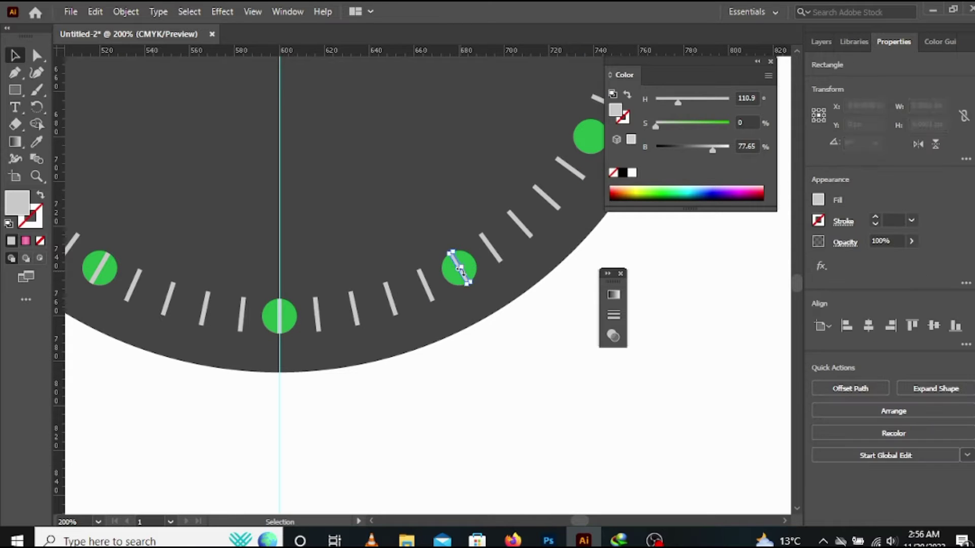
pyautogui.press('Delete')
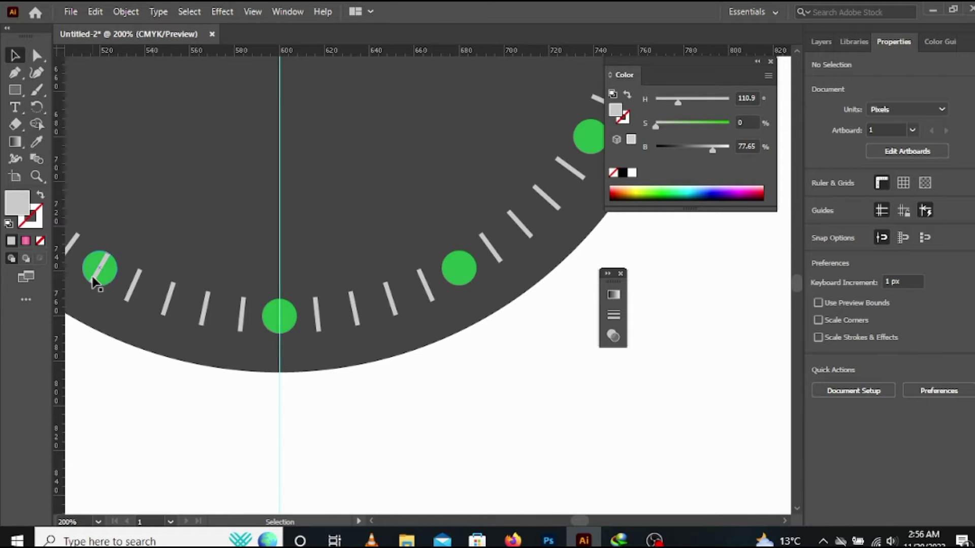
pyautogui.click(104, 267)
pyautogui.press('Delete')
# Delete the remaining ticks over the left-side and upper-left green dots
pyautogui.hscroll(-5, 395, 348)
pyautogui.scroll(2, 395, 348)
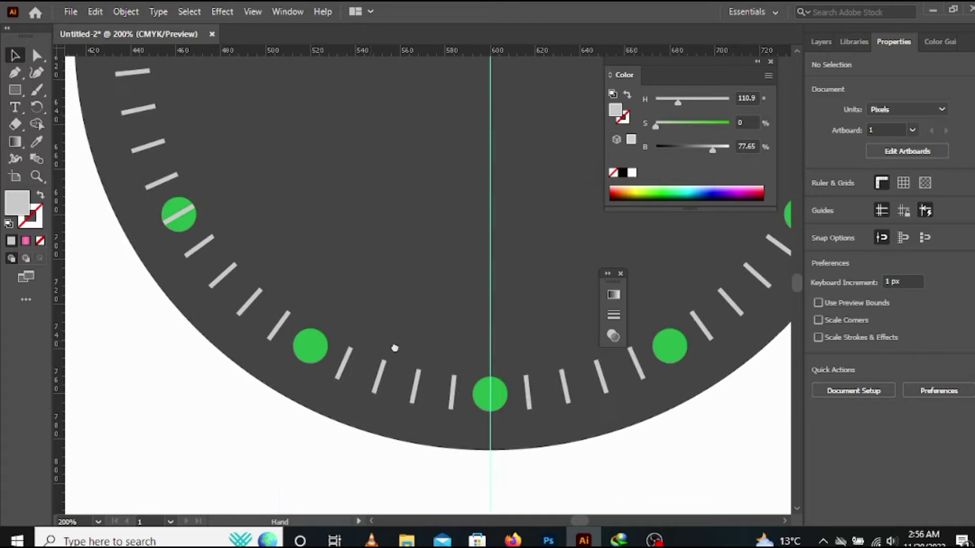
pyautogui.click(278, 240)
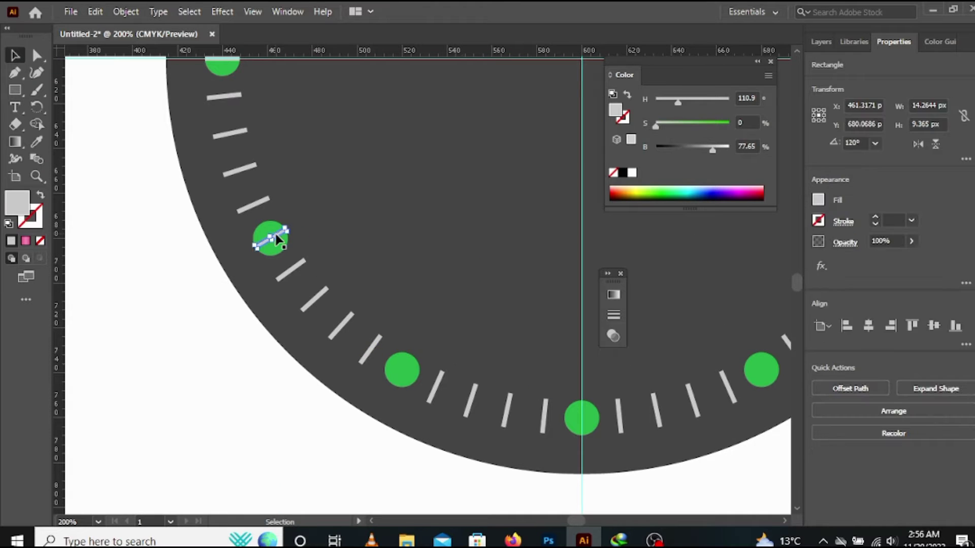
pyautogui.press('Delete')
pyautogui.moveTo(294, 171); pyautogui.dragTo(307, 407)
pyautogui.moveTo(238, 332); pyautogui.dragTo(235, 294)
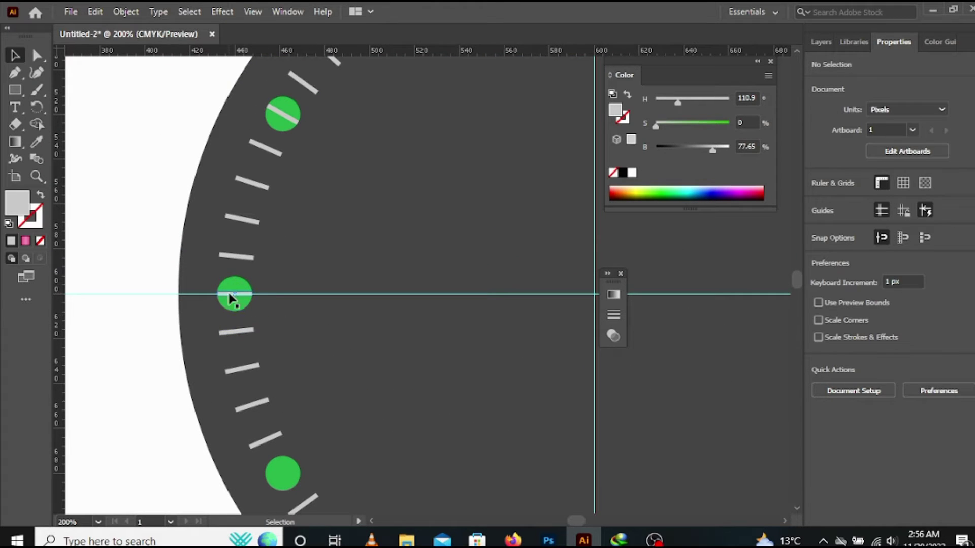
pyautogui.click(283, 191)
pyautogui.moveTo(285, 159); pyautogui.dragTo(240, 257)
pyautogui.press('Delete')
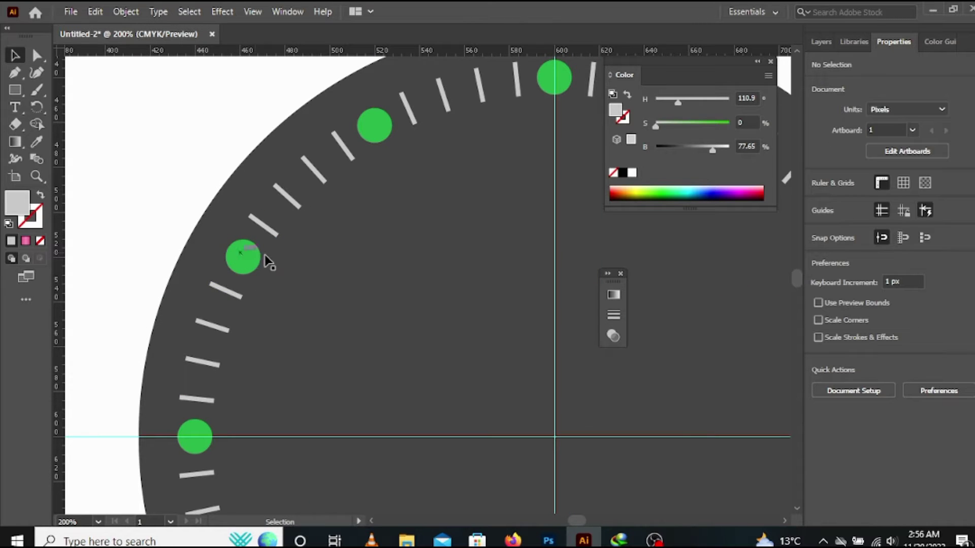
pyautogui.scroll(-3, 389, 274)
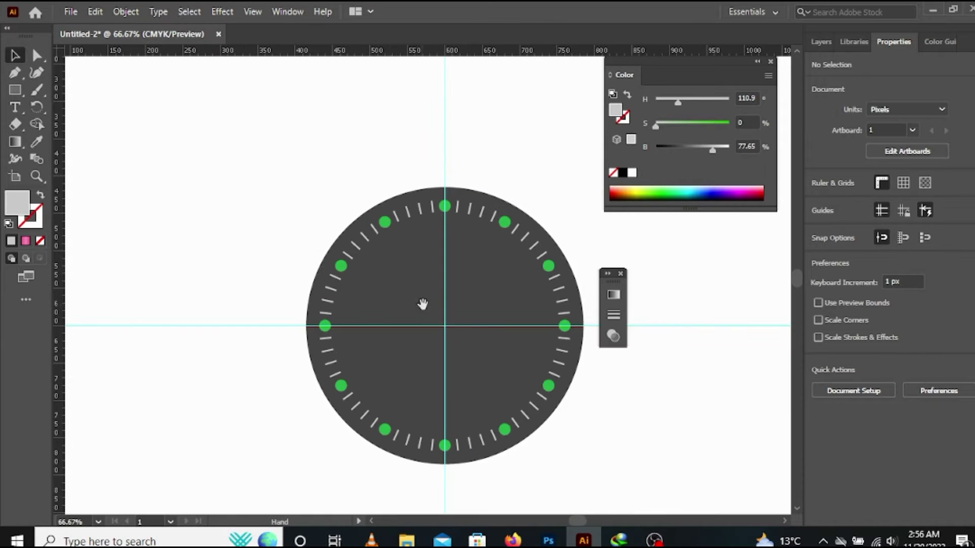
pyautogui.moveTo(429, 293); pyautogui.dragTo(326, 247)
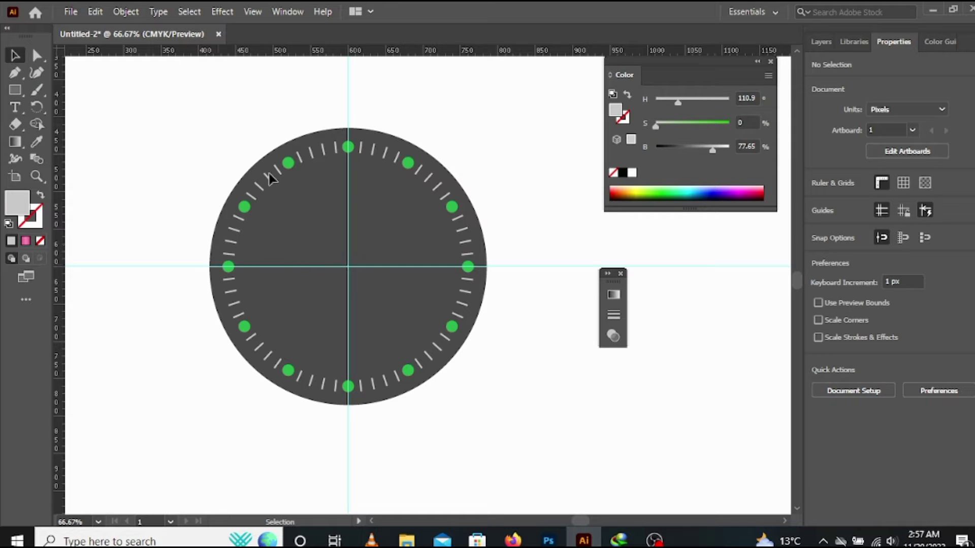
pyautogui.moveTo(163, 87); pyautogui.dragTo(541, 485)
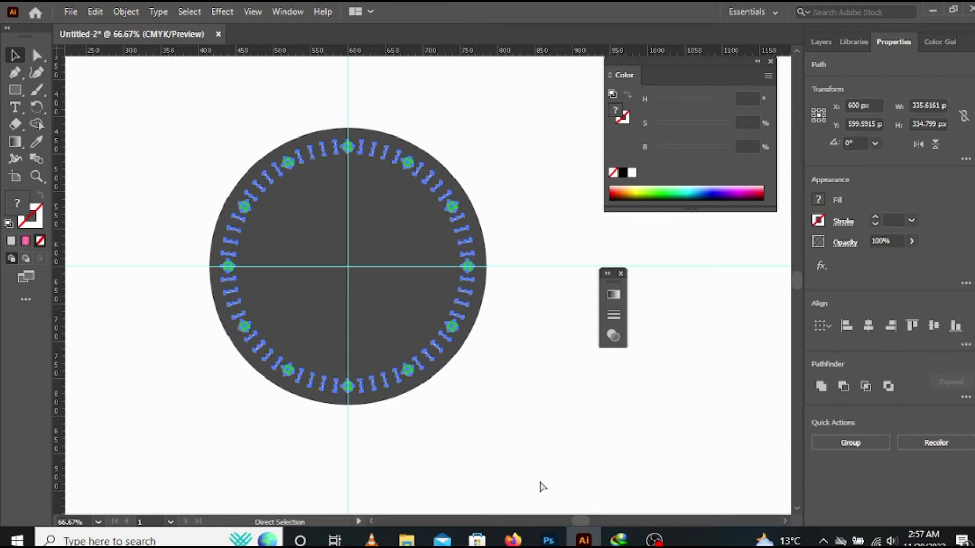
pyautogui.press('v')
pyautogui.click(436, 409)
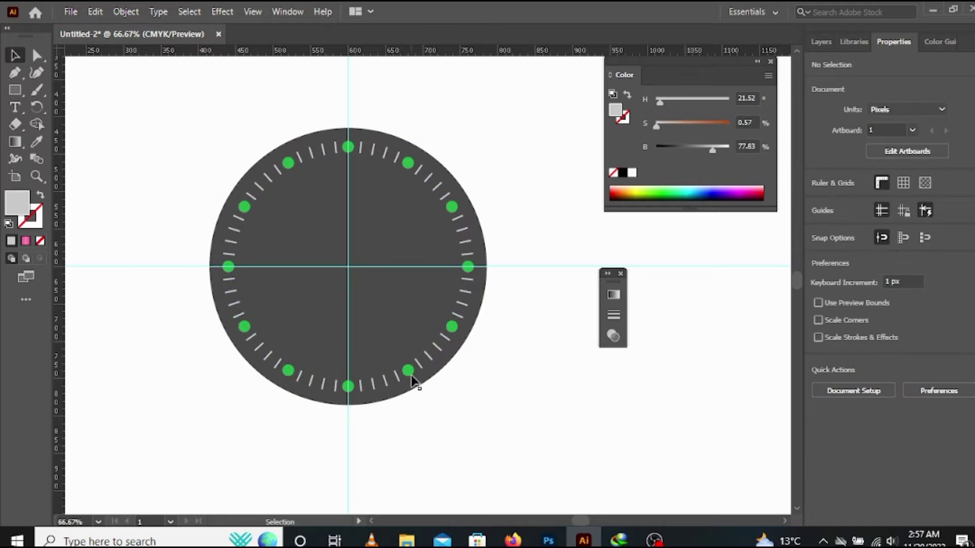
pyautogui.moveTo(412, 376); pyautogui.dragTo(640, 440)
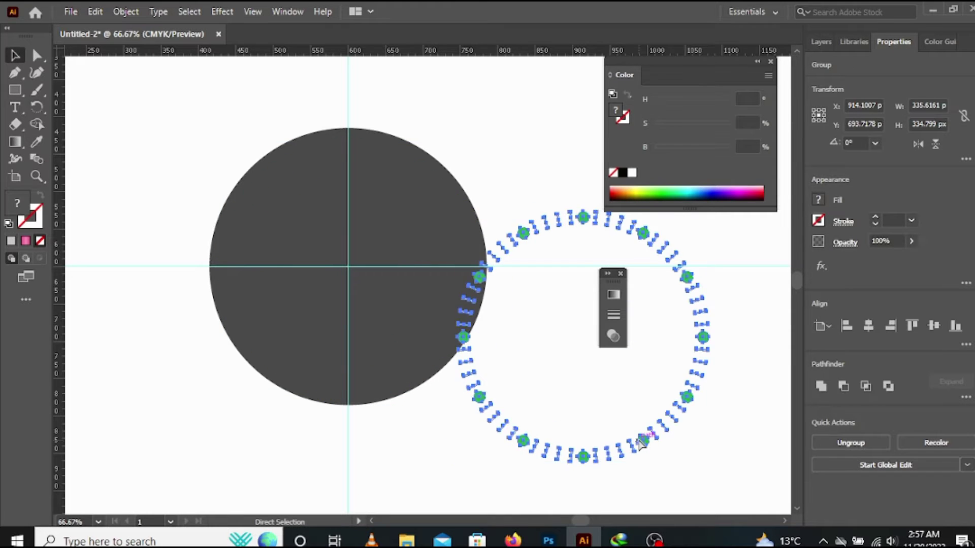
pyautogui.hotkey('ctrl', 'z')
pyautogui.click(465, 433)
pyautogui.scroll(-1, 368, 408)
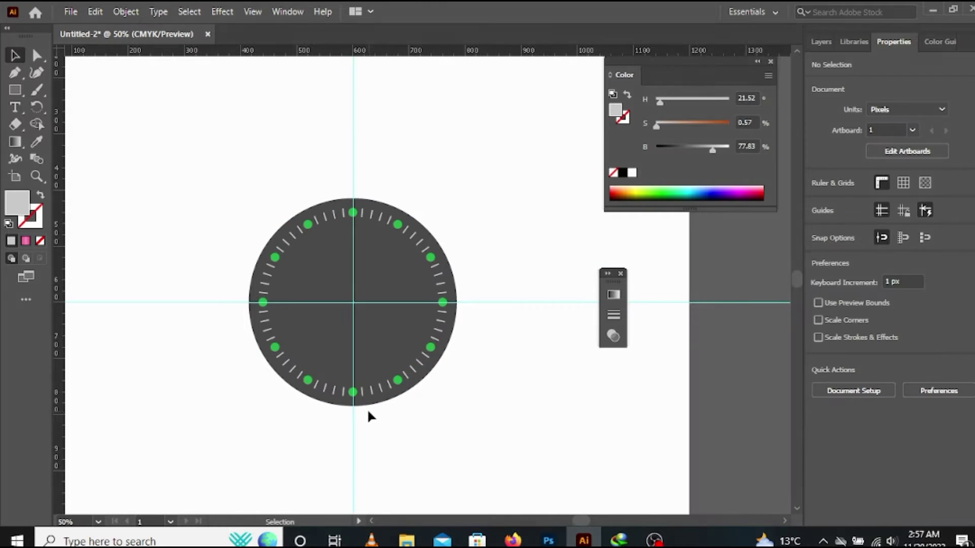
pyautogui.hscroll(-3, 392, 364)
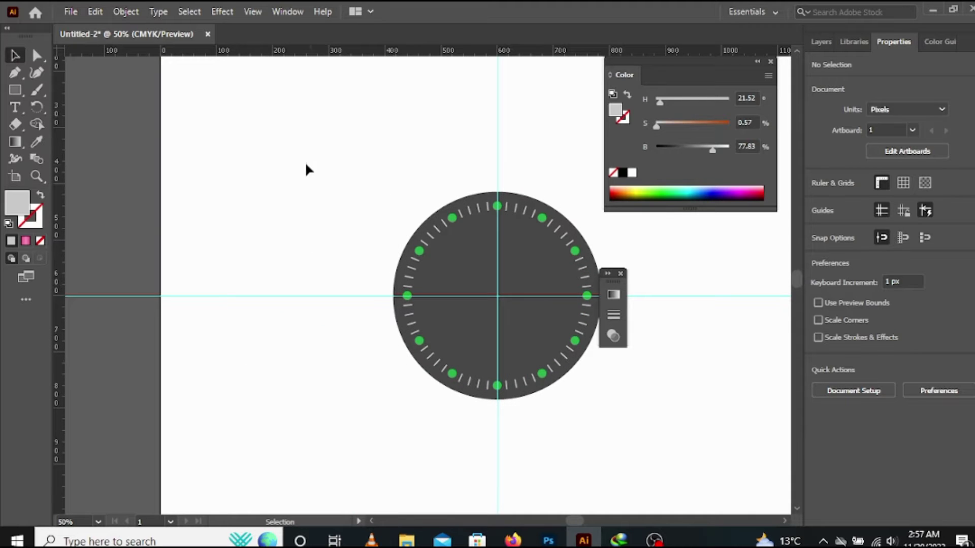
# Hide the rulers through the View menu
pyautogui.click(245, 7)
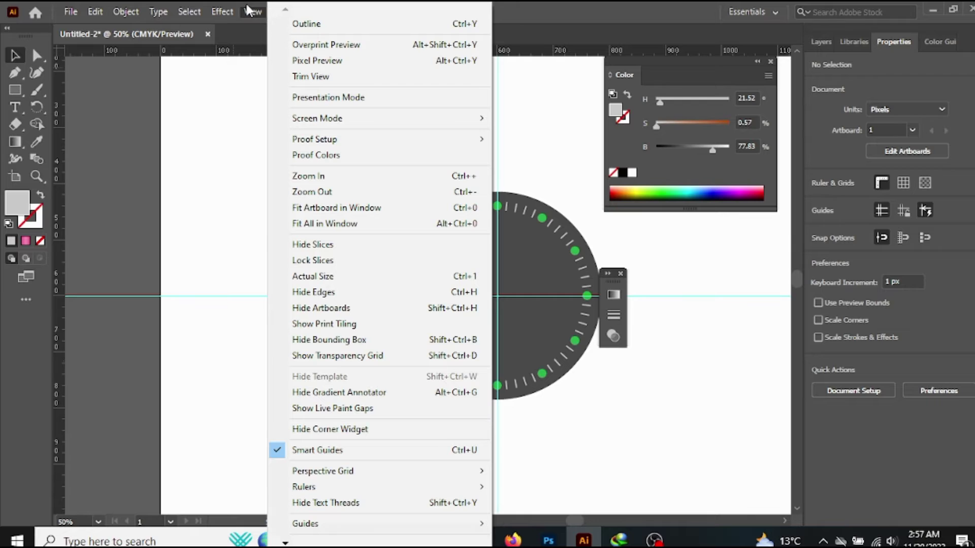
pyautogui.moveTo(457, 486)
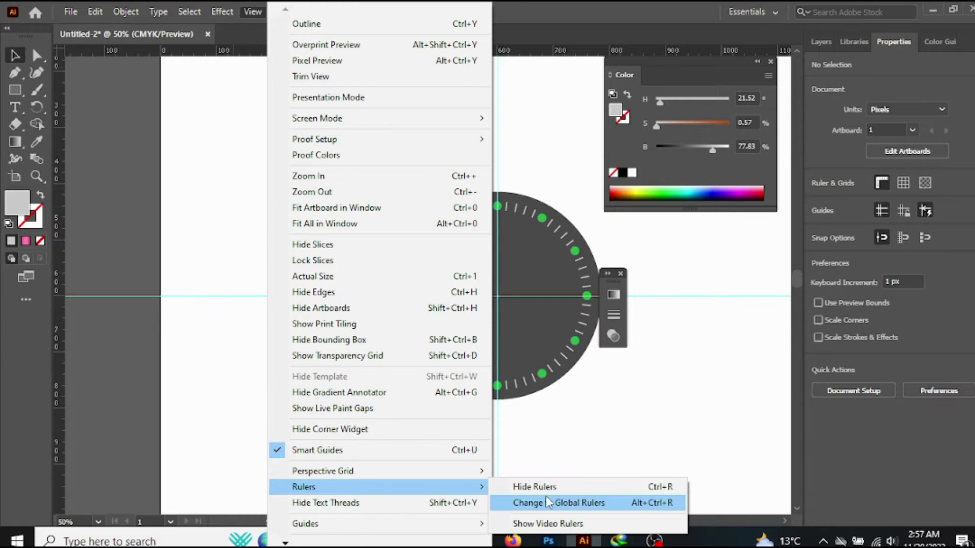
pyautogui.click(546, 487)
pyautogui.hotkey('ctrl', 'a')
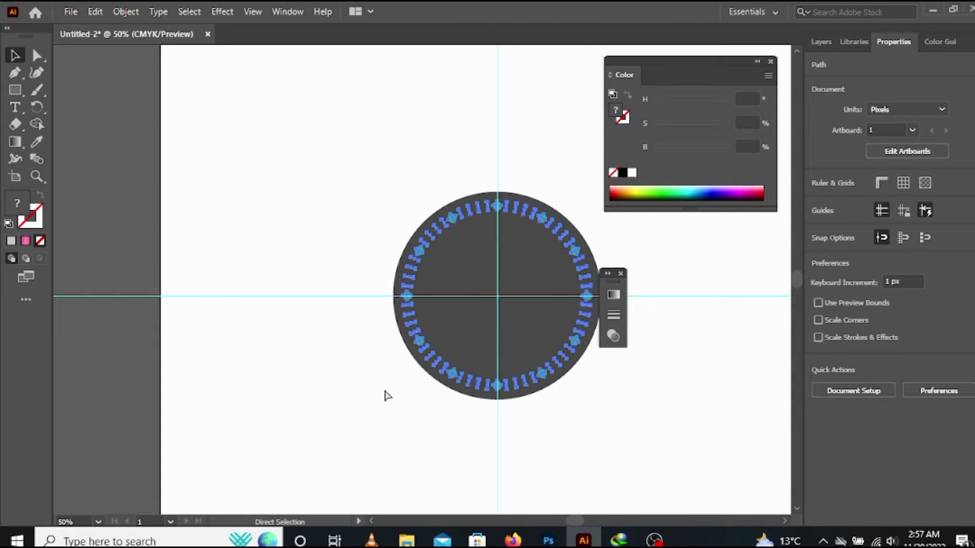
pyautogui.click(291, 9)
# Hide the cyan guides from the canvas context menu
pyautogui.rightClick(287, 148)
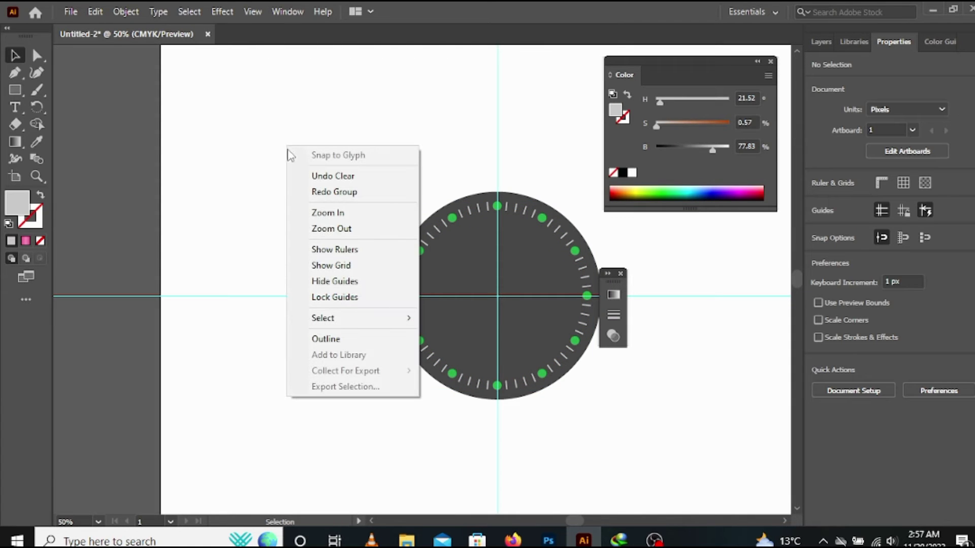
pyautogui.click(350, 282)
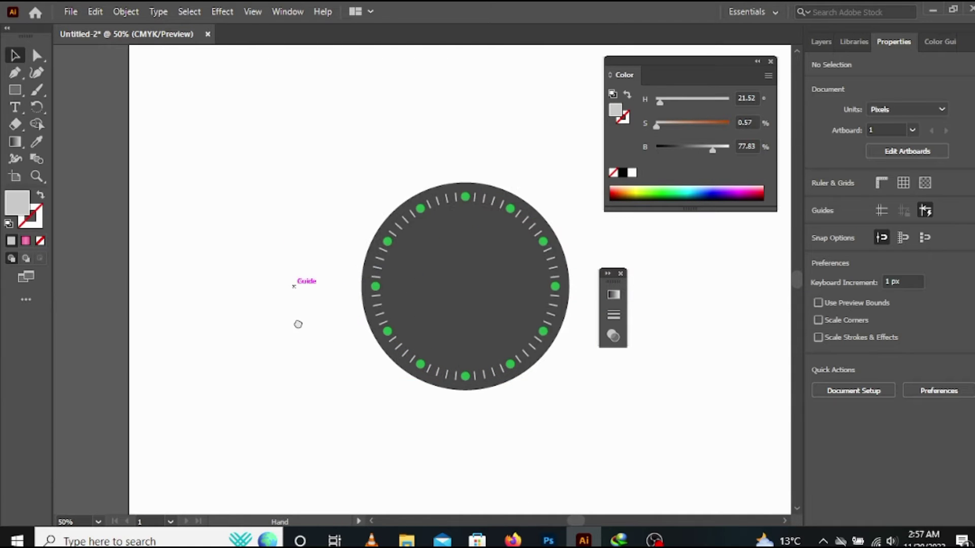
pyautogui.moveTo(325, 142); pyautogui.dragTo(619, 478)
pyautogui.click(618, 474)
# Draw a tall narrow rectangle, about 16.7 × 226 px, to the left of the dial and zoom in
pyautogui.click(15, 90)
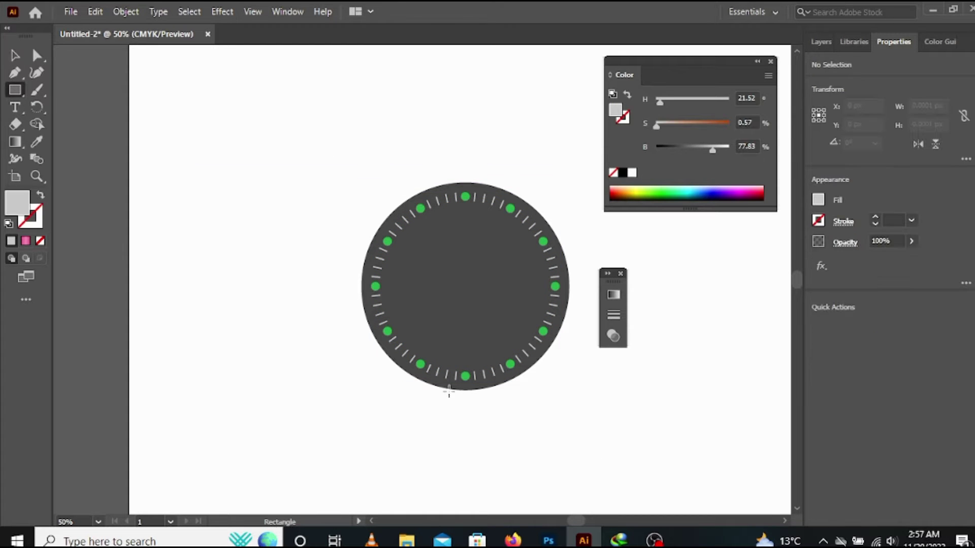
pyautogui.moveTo(276, 219)
pyautogui.mouseDown()
pyautogui.moveTo(290, 370)
pyautogui.moveTo(285, 347)
pyautogui.mouseUp()
pyautogui.scroll(4, 281, 269)
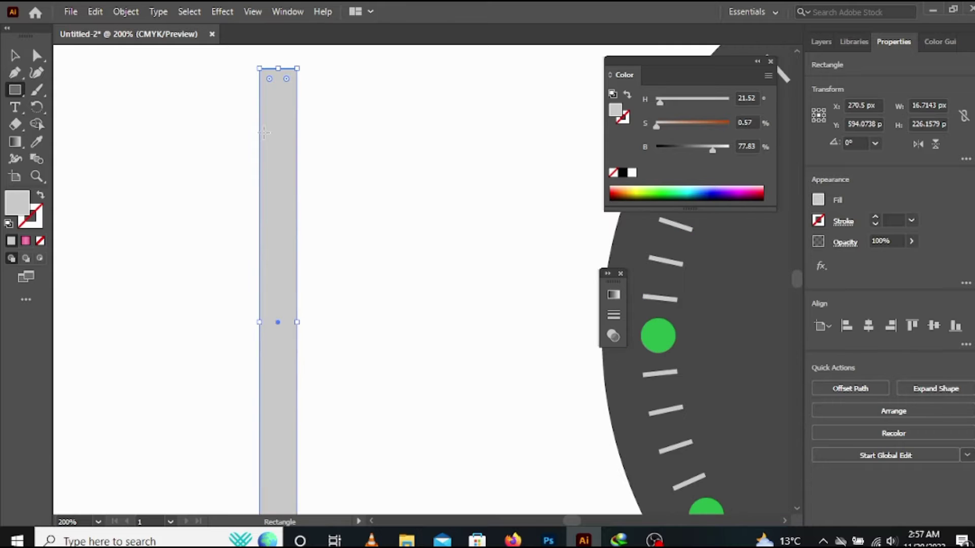
pyautogui.scroll(3, 210, 186)
# Nudge both top corner anchors of the grey rectangle inward so it tapers toward the top
pyautogui.click(37, 55)
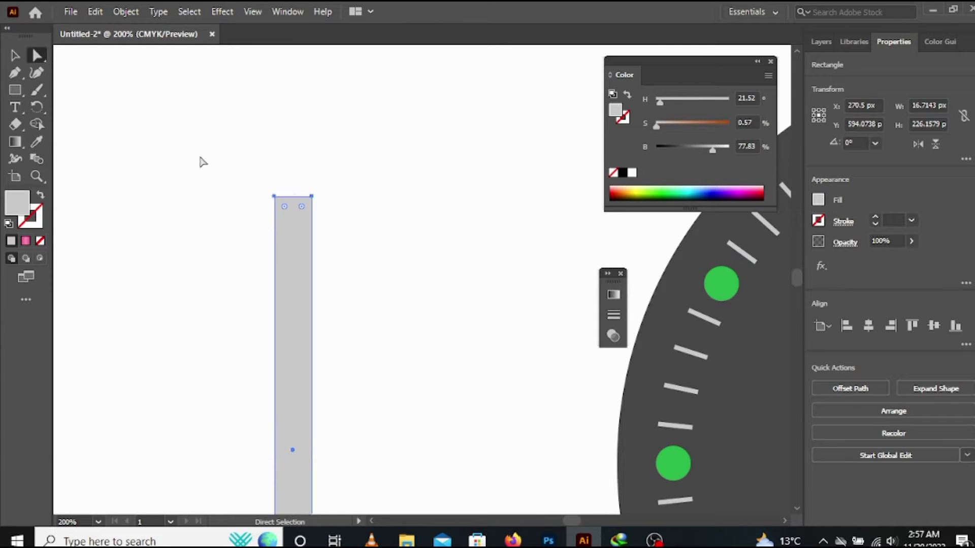
pyautogui.click(234, 167)
pyautogui.moveTo(235, 164); pyautogui.dragTo(288, 222)
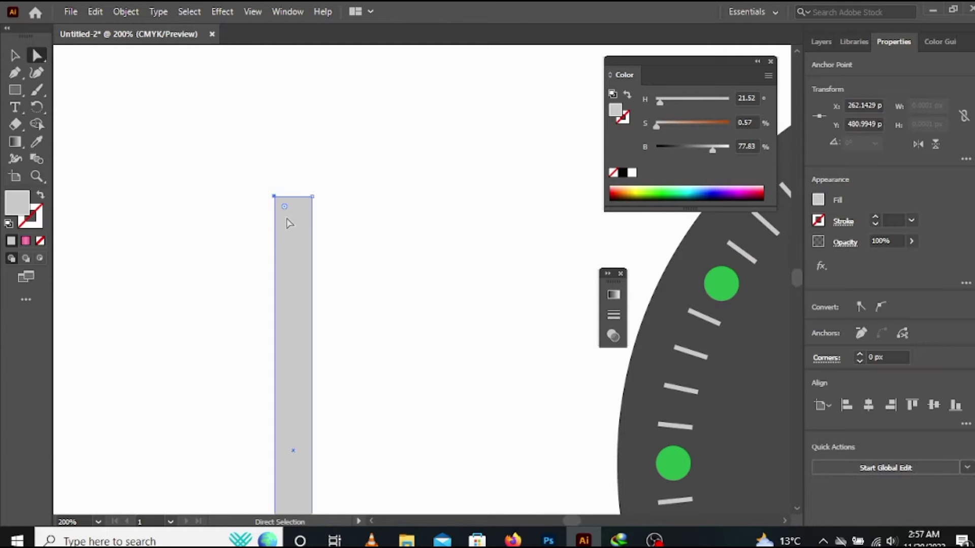
pyautogui.press('Right')
pyautogui.press('Right')
pyautogui.press('Right')
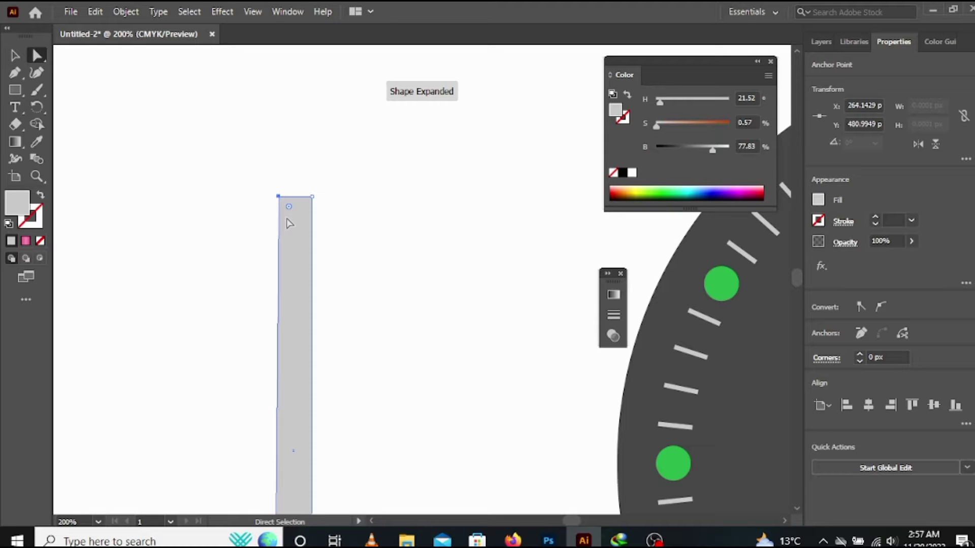
pyautogui.moveTo(300, 181); pyautogui.dragTo(341, 246)
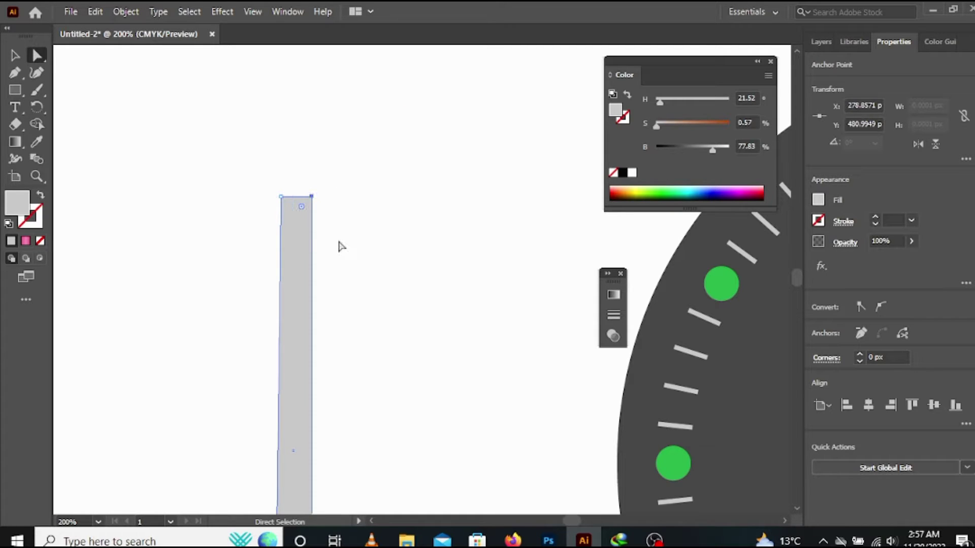
pyautogui.press('Left')
pyautogui.press('Left')
pyautogui.press('Left')
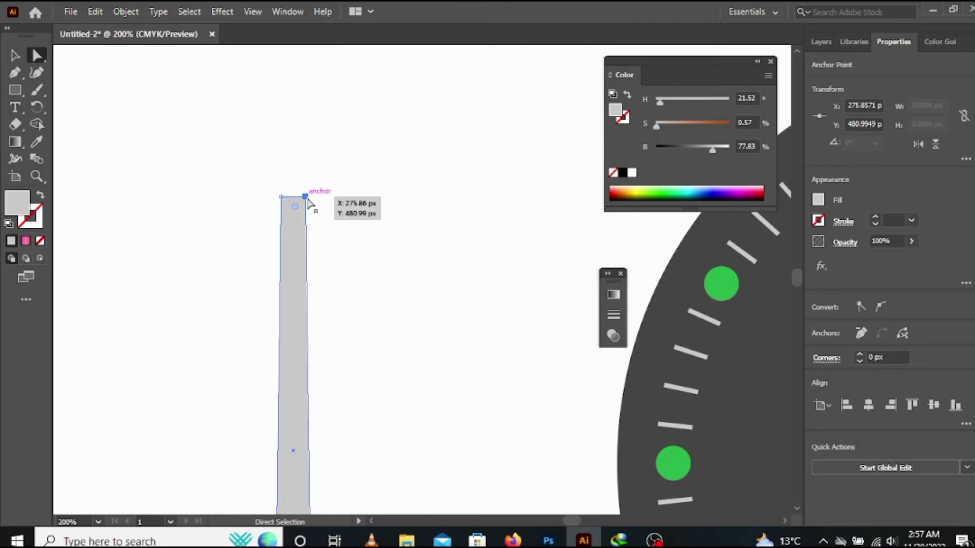
pyautogui.scroll(-2, 350, 241)
pyautogui.scroll(2, 354, 247)
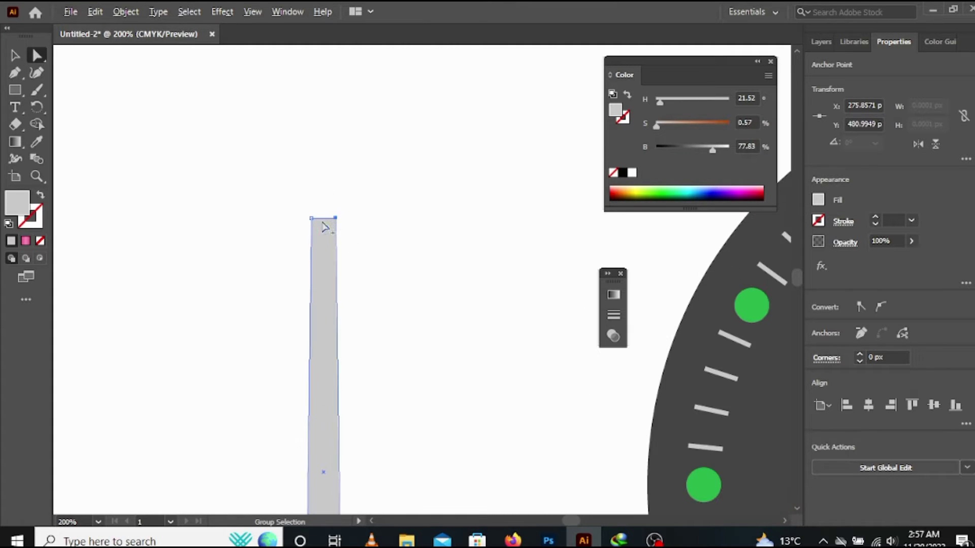
pyautogui.press('Left')
pyautogui.press('Left')
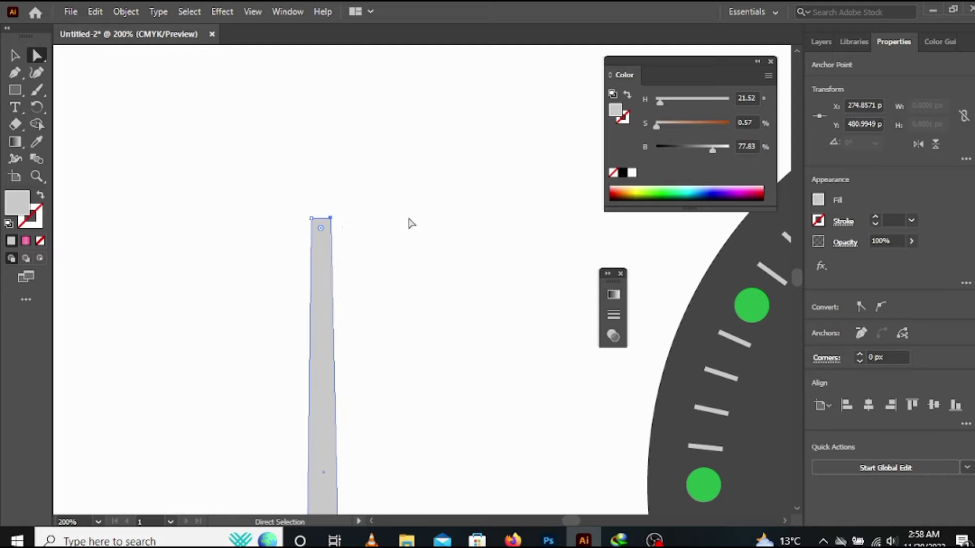
pyautogui.press('Right')
pyautogui.press('Right')
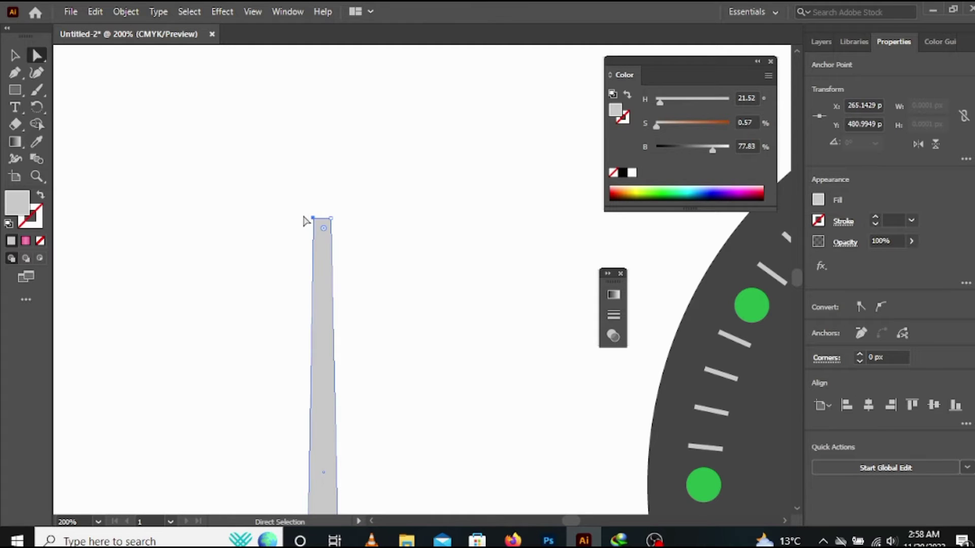
pyautogui.click(385, 240)
pyautogui.scroll(-3, 363, 246)
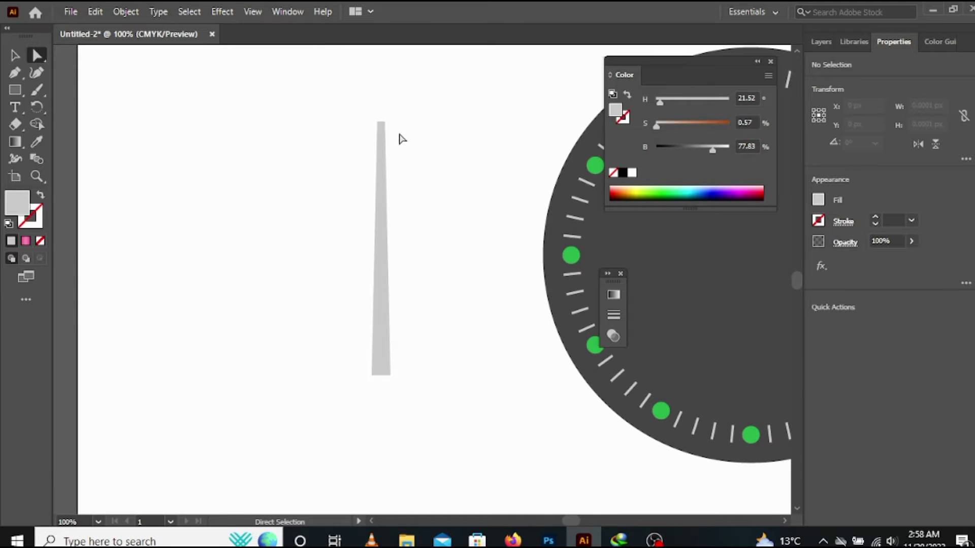
pyautogui.scroll(4, 394, 131)
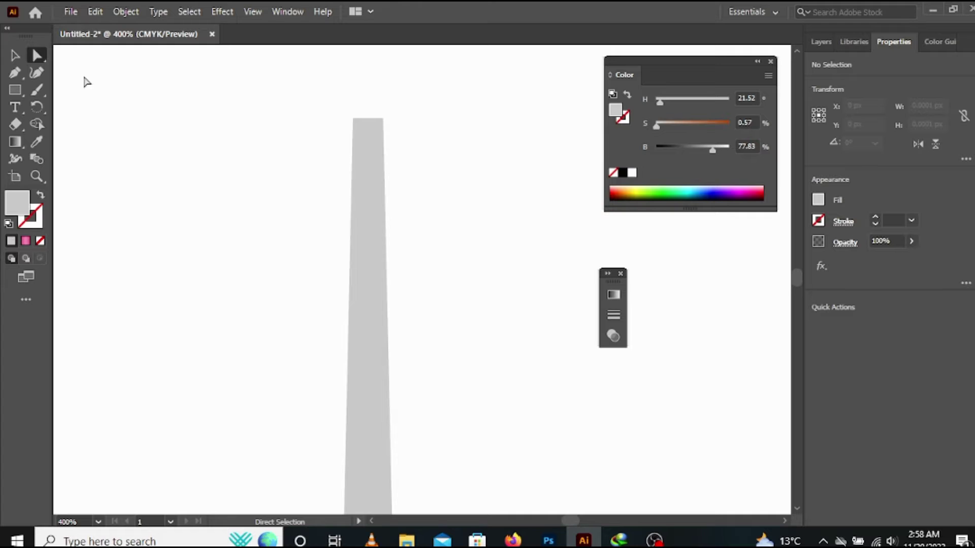
# Add an anchor at the top centre of the tall grey shape and pull it up into a pointed tip
pyautogui.click(15, 55)
pyautogui.click(361, 252)
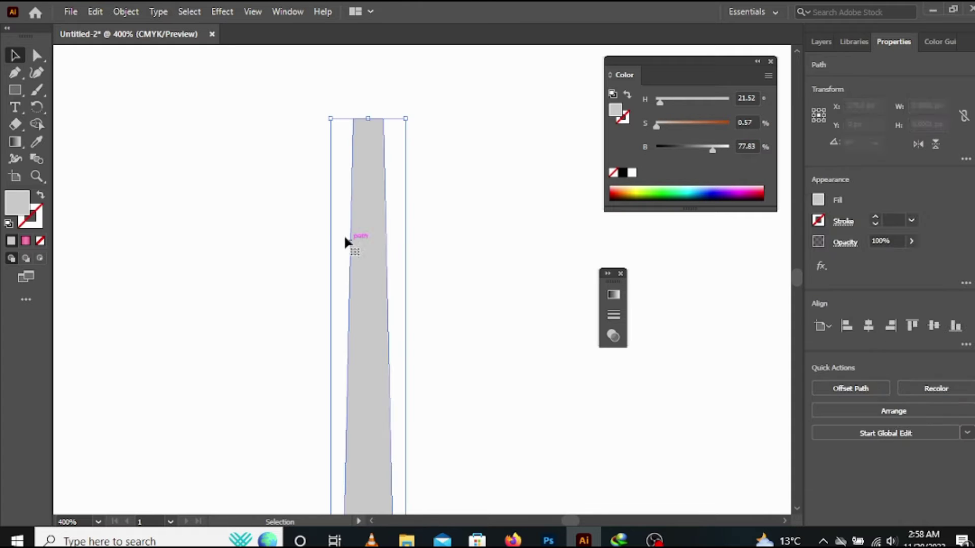
pyautogui.click(15, 72)
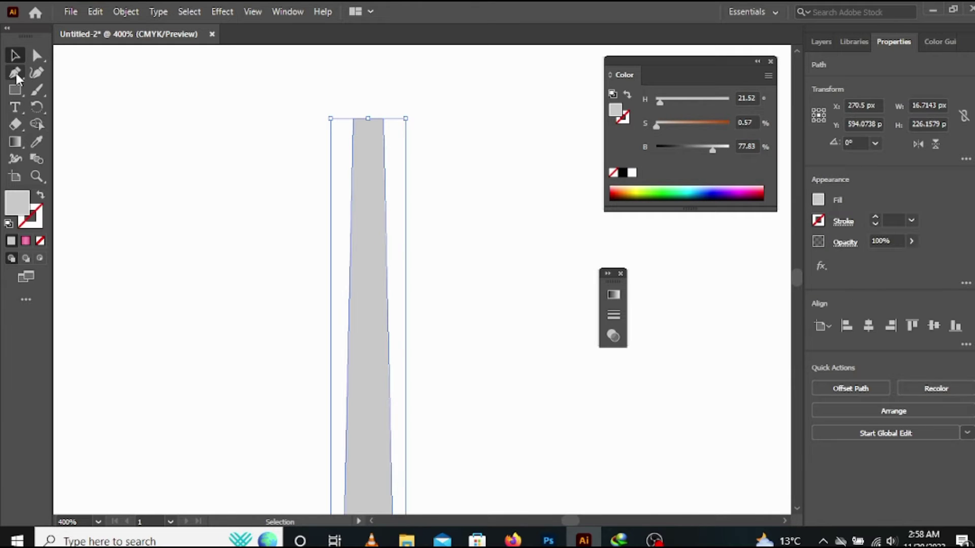
pyautogui.click(368, 118)
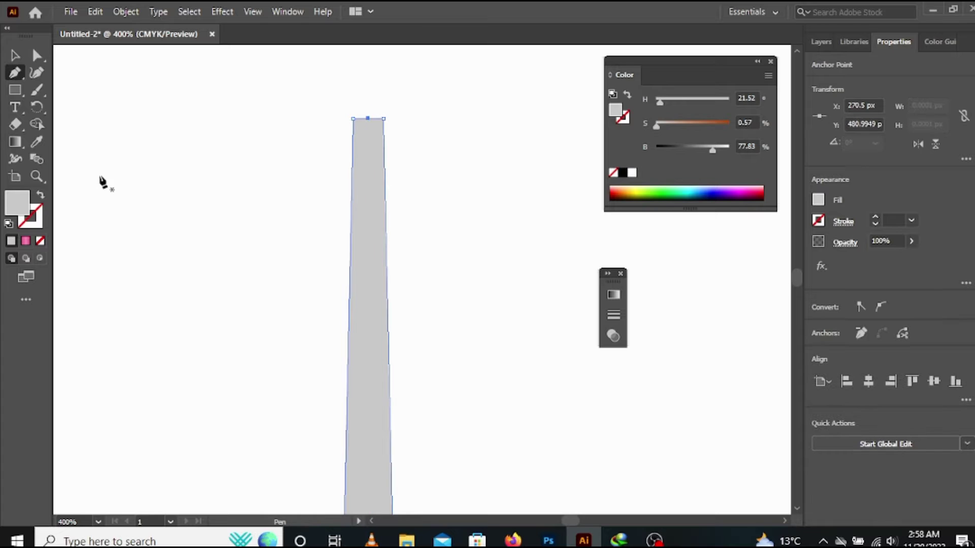
pyautogui.click(37, 55)
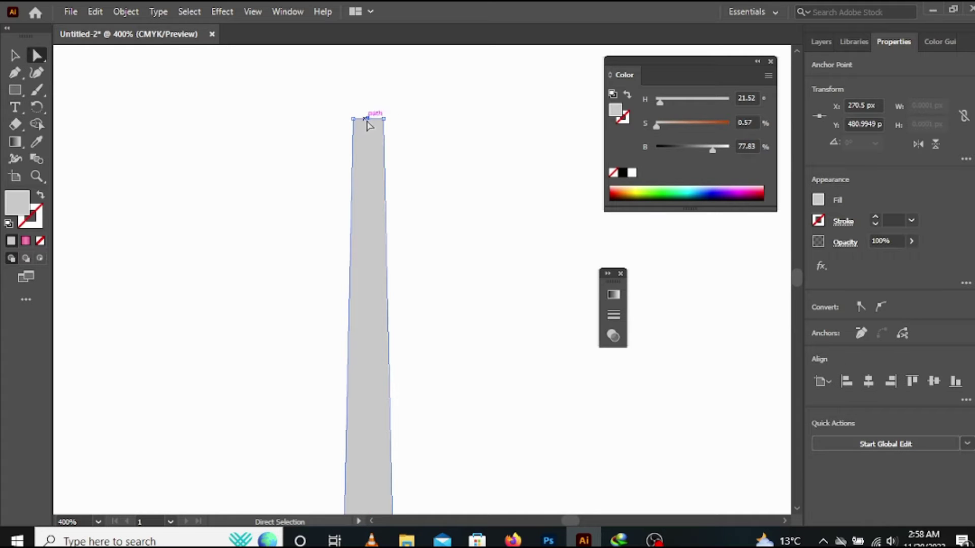
pyautogui.moveTo(367, 121); pyautogui.dragTo(367, 98)
pyautogui.click(441, 181)
pyautogui.hotkey('ctrl', '1')
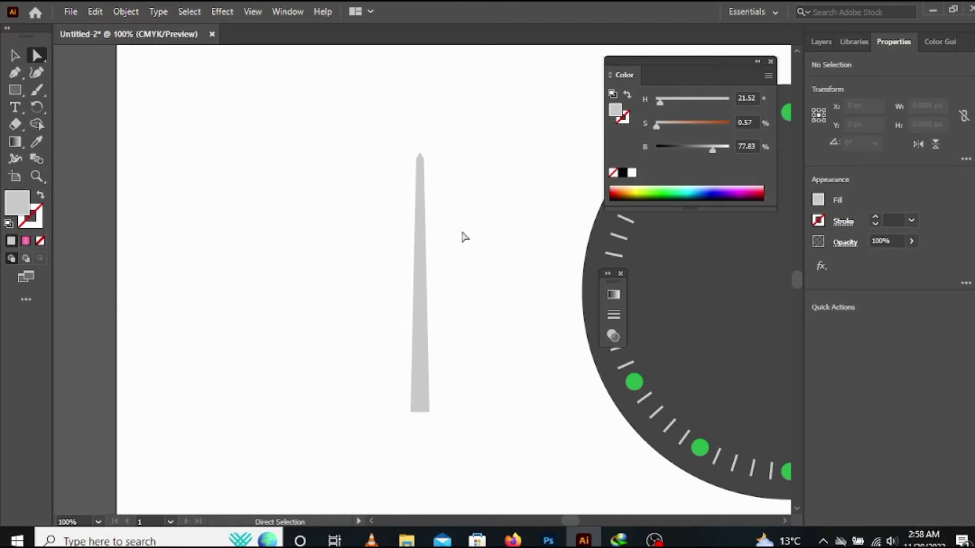
pyautogui.moveTo(477, 315); pyautogui.dragTo(333, 272)
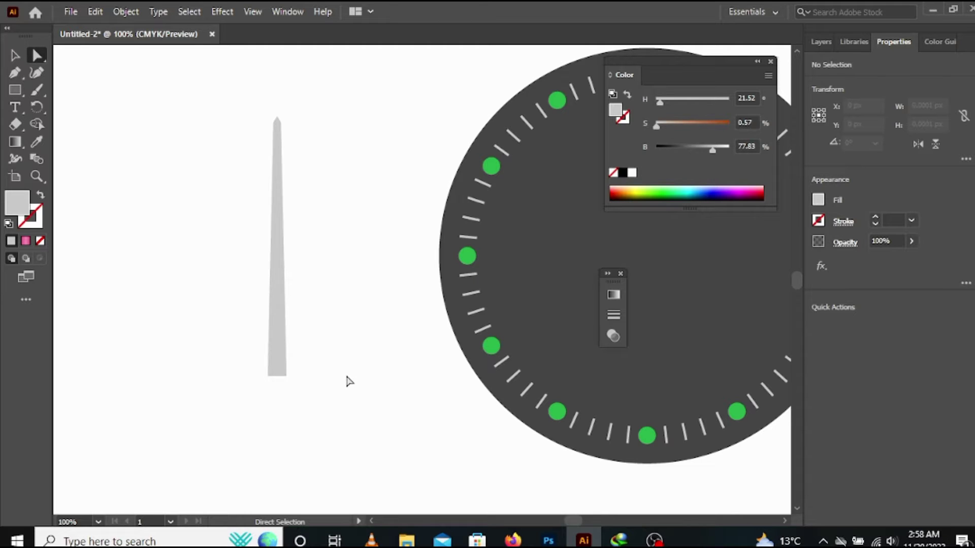
# Duplicate the pointed grey hand beside the original and shorten the copy
pyautogui.click(15, 55)
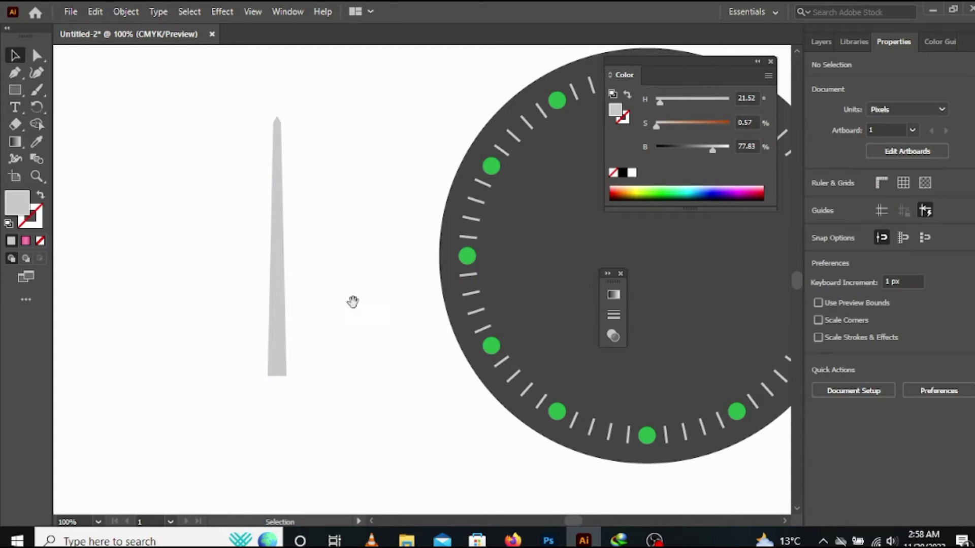
pyautogui.moveTo(353, 301); pyautogui.dragTo(255, 298)
pyautogui.moveTo(181, 344); pyautogui.dragTo(241, 343)
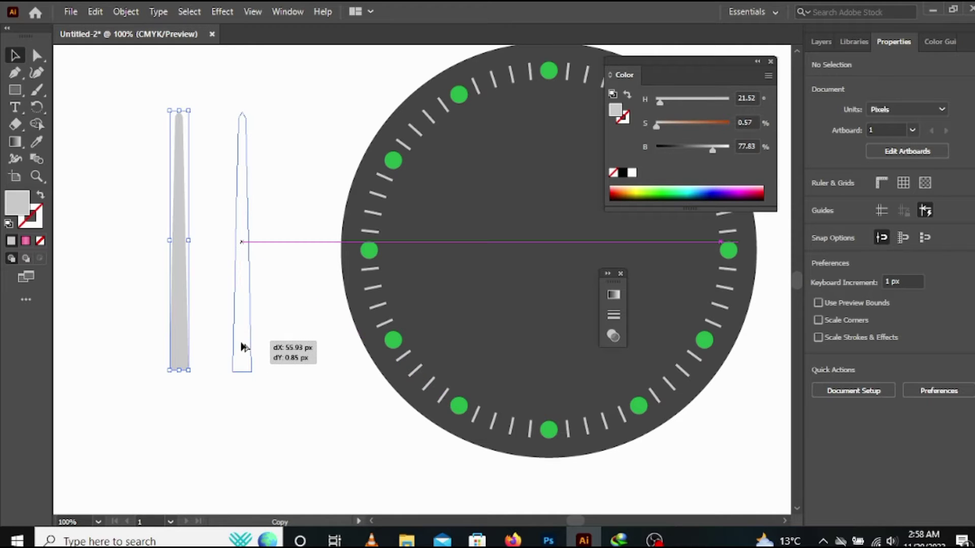
pyautogui.moveTo(319, 311); pyautogui.dragTo(318, 310)
pyautogui.moveTo(247, 111); pyautogui.dragTo(237, 154)
pyautogui.click(296, 385)
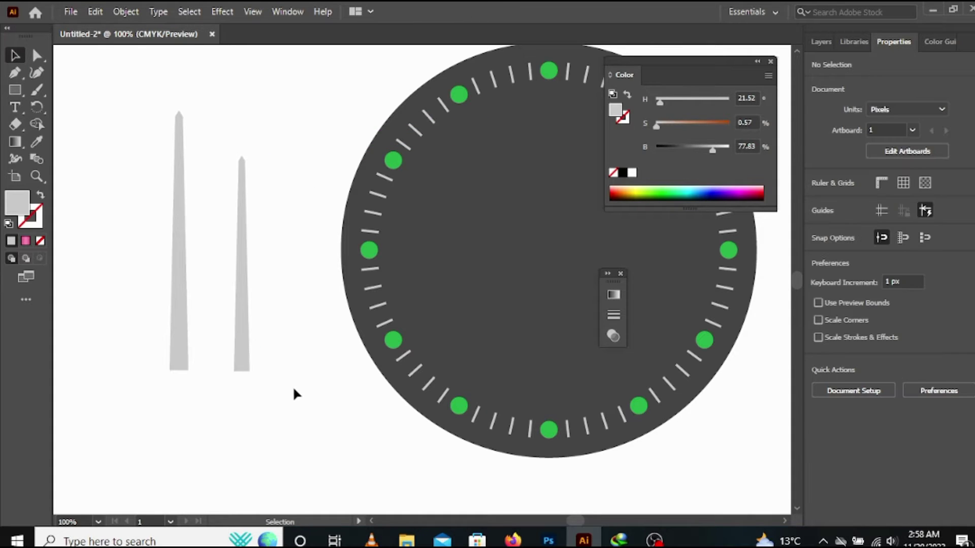
# Rotate the shorter hand to 312° and place its base on the tall hand's base
pyautogui.hscroll(-2, 294, 389)
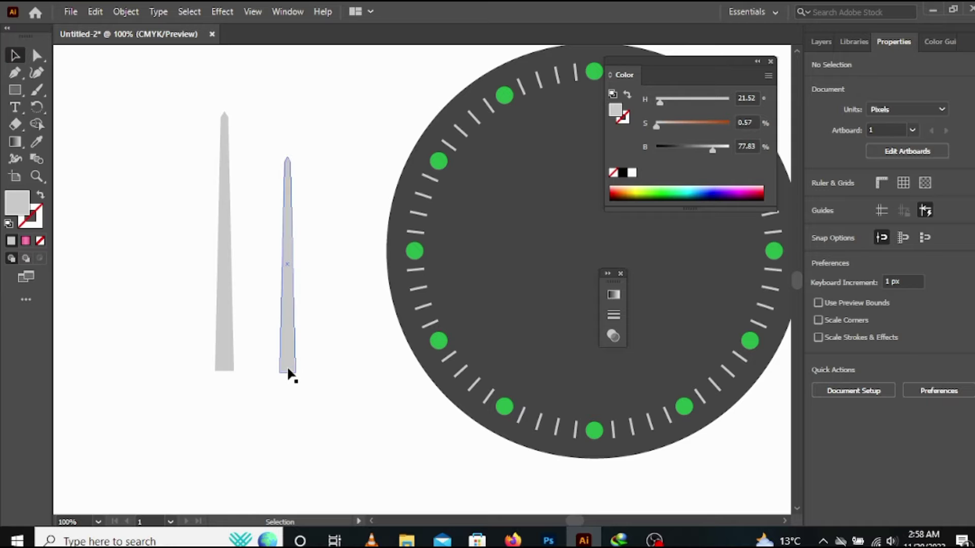
pyautogui.moveTo(291, 375); pyautogui.dragTo(233, 365)
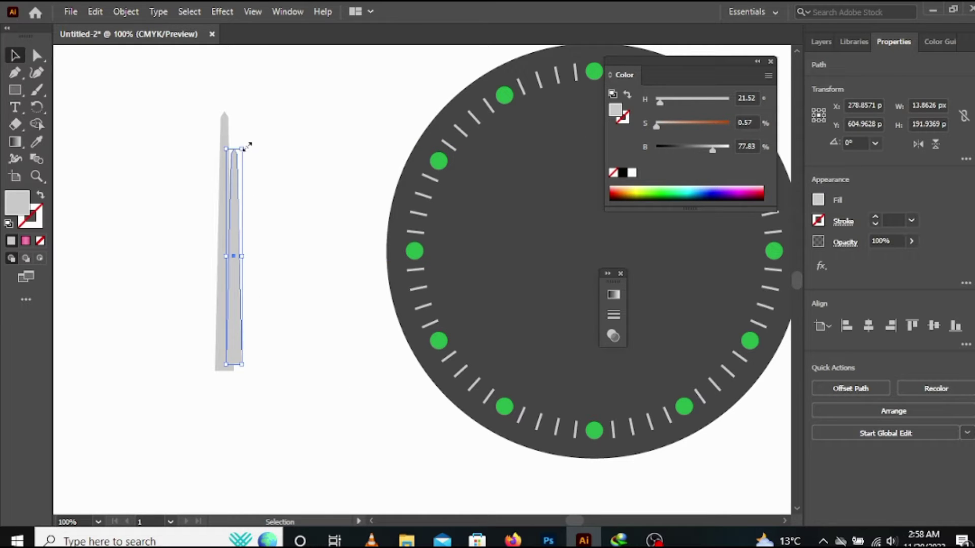
pyautogui.moveTo(247, 146); pyautogui.dragTo(325, 192)
pyautogui.scroll(2, 242, 304)
pyautogui.moveTo(96, 319); pyautogui.dragTo(208, 403)
pyautogui.scroll(3, 208, 403)
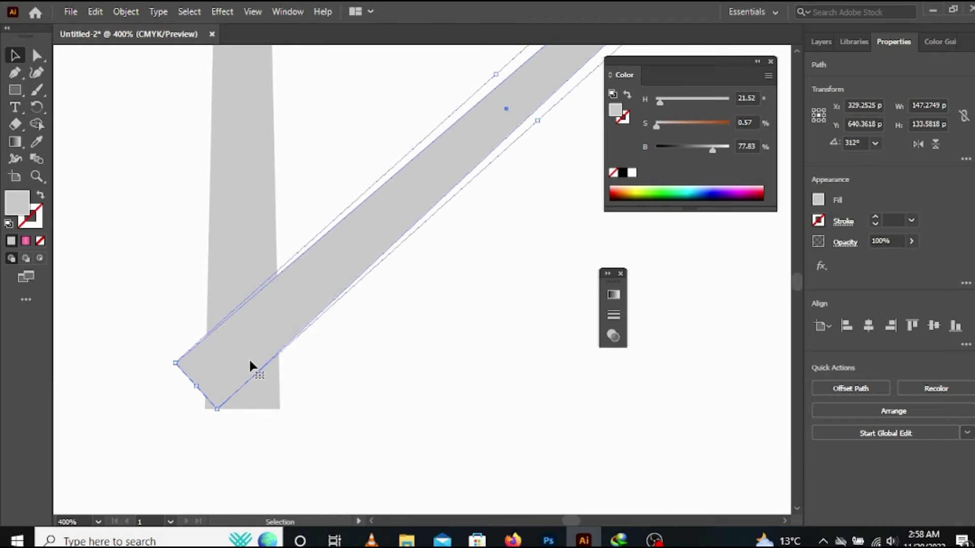
pyautogui.scroll(-5, 249, 362)
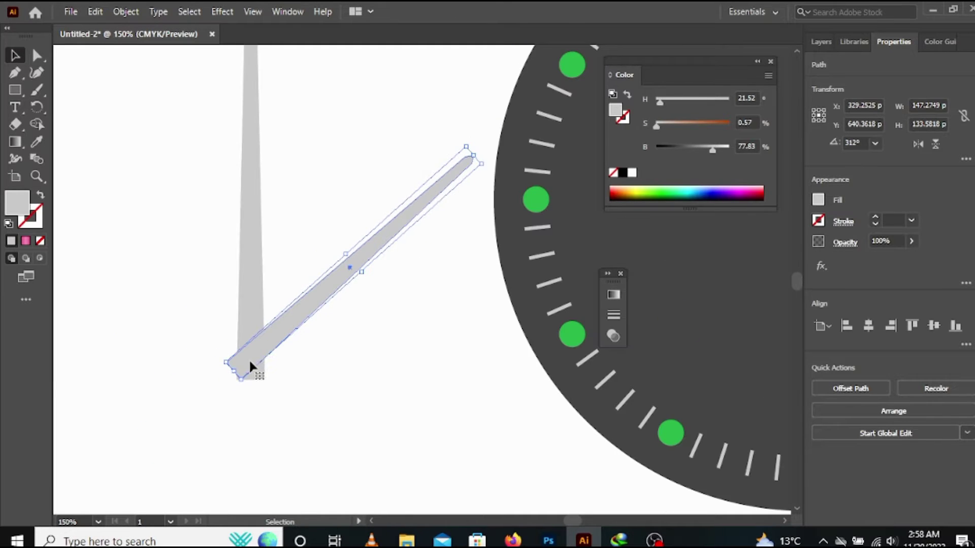
pyautogui.moveTo(248, 363); pyautogui.dragTo(249, 361)
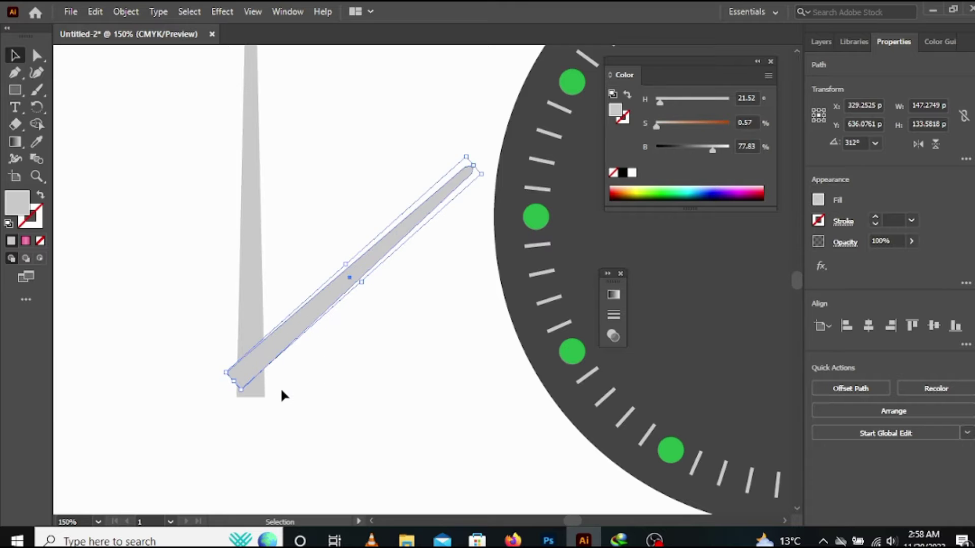
pyautogui.click(293, 396)
pyautogui.scroll(1, 268, 385)
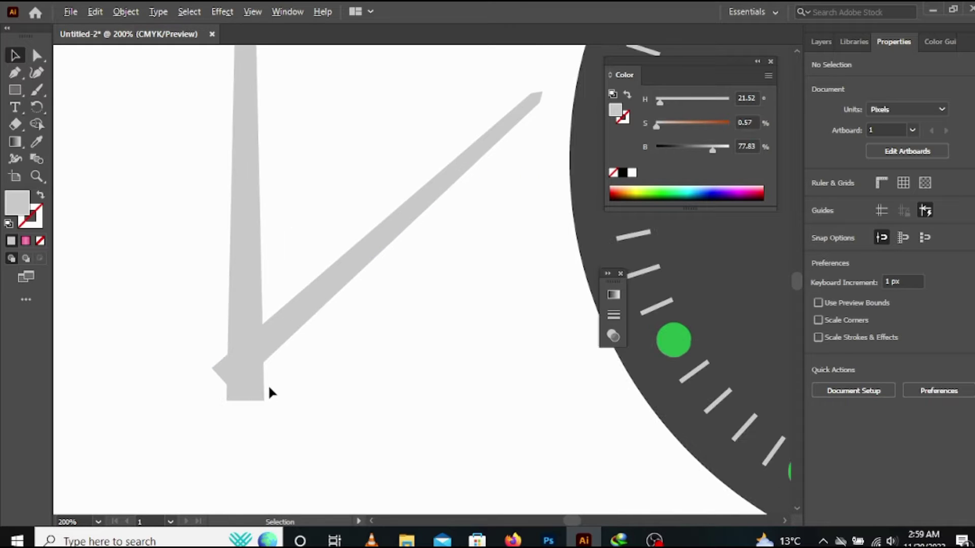
# Draw a small black circle about 6 px wide at the base of the hands
pyautogui.moveTo(16, 90); pyautogui.dragTo(91, 107)
pyautogui.scroll(2, 248, 362)
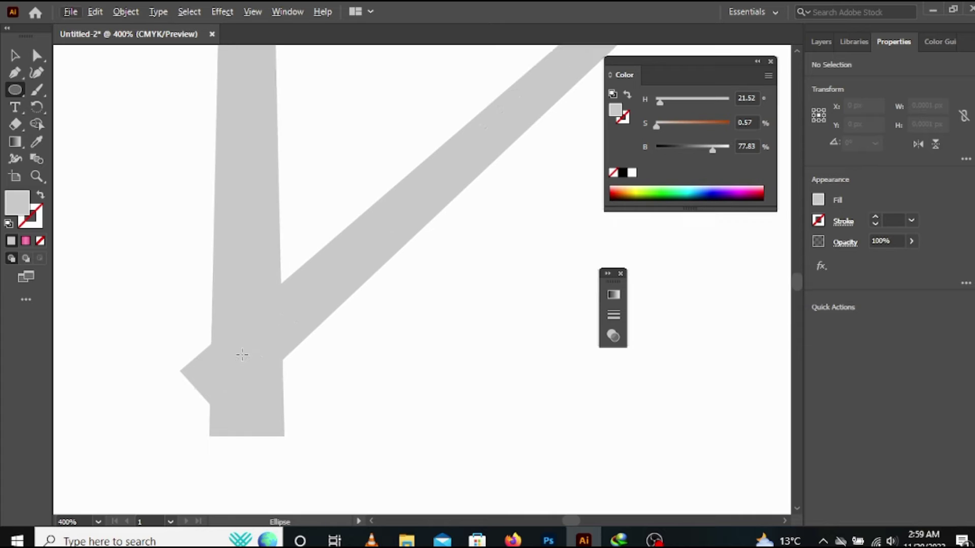
pyautogui.moveTo(239, 348); pyautogui.dragTo(264, 376)
pyautogui.click(622, 172)
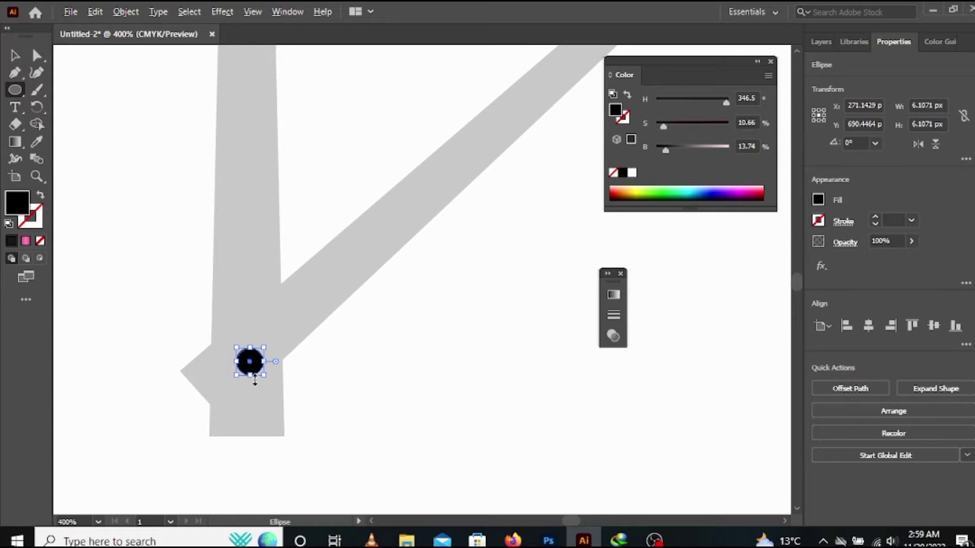
pyautogui.scroll(1, 251, 373)
pyautogui.moveTo(247, 350); pyautogui.dragTo(241, 344)
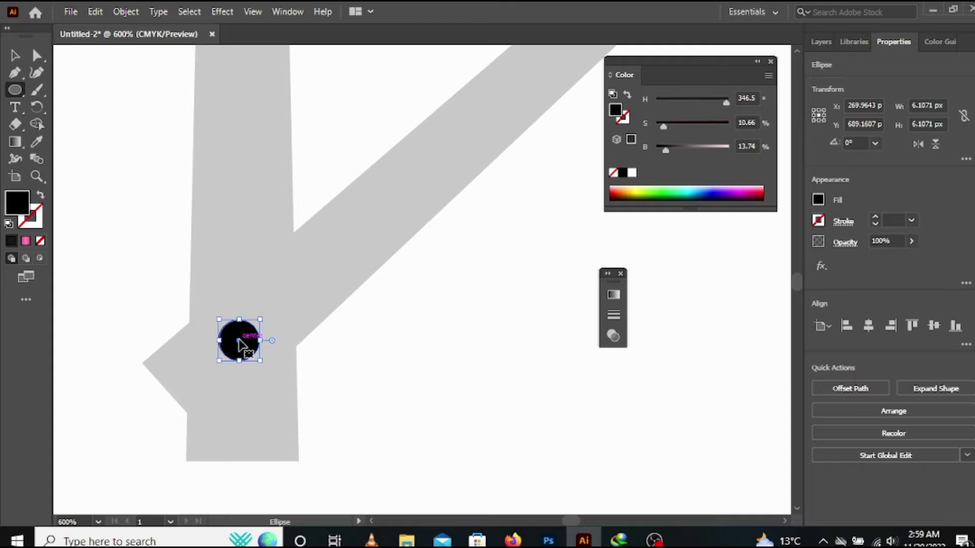
pyautogui.click(253, 201)
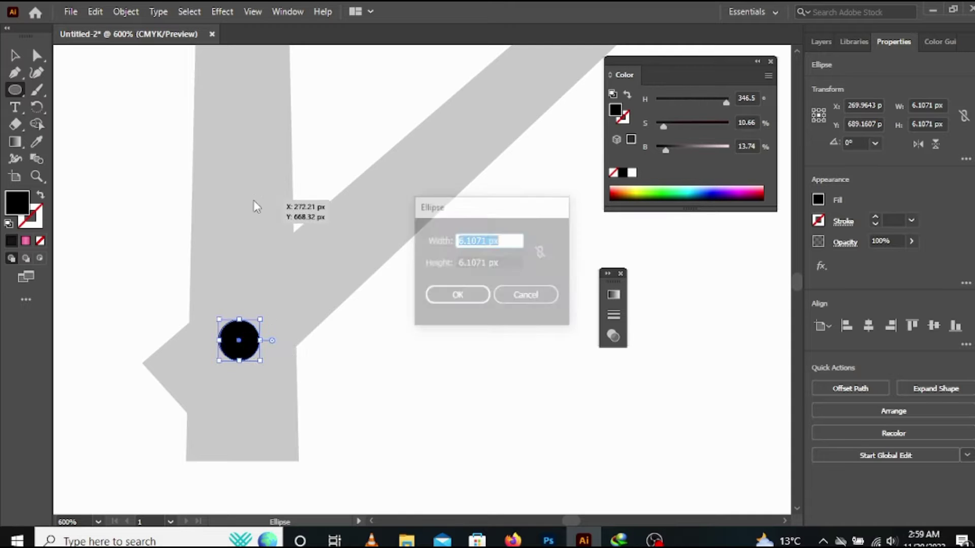
pyautogui.click(510, 289)
# Horizontally centre the black dot on the tall hand, using the hand as key object
pyautogui.press('v')
pyautogui.click(261, 186)
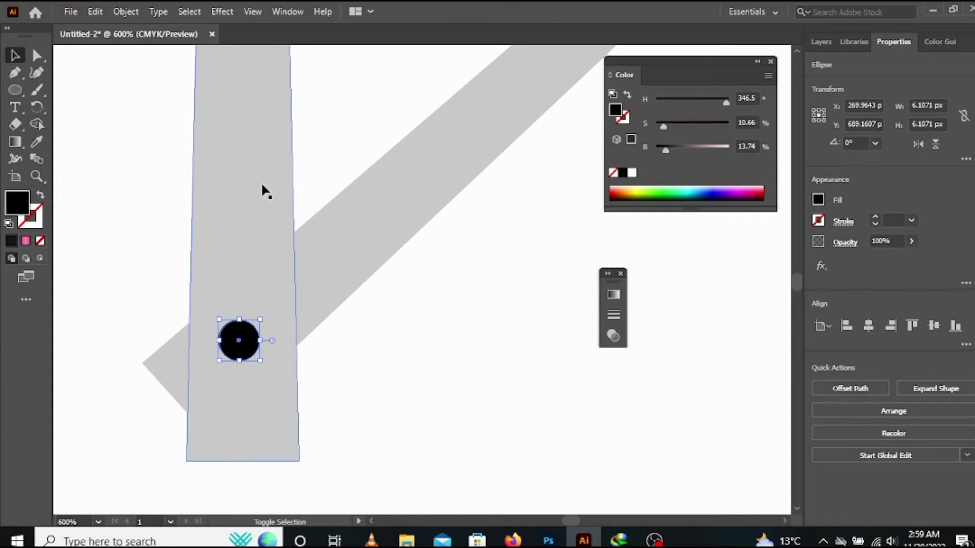
pyautogui.click(261, 181)
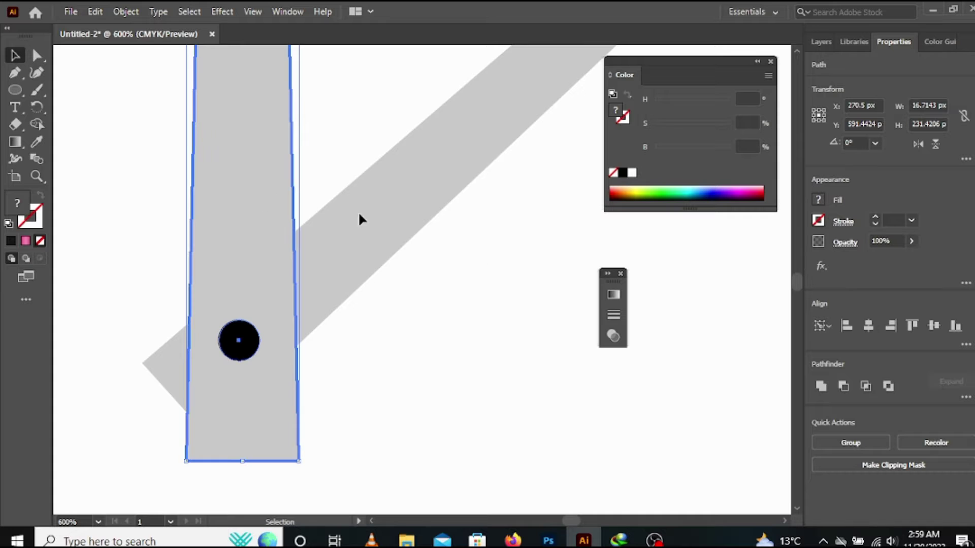
pyautogui.click(868, 326)
pyautogui.click(471, 430)
pyautogui.scroll(-5, 448, 412)
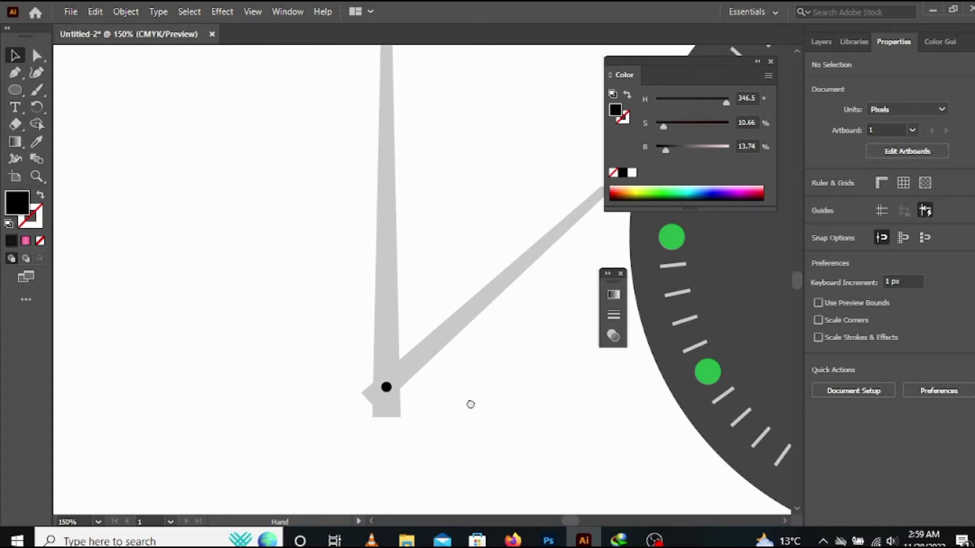
# Select both clock hands and group them
pyautogui.scroll(-2, 352, 419)
pyautogui.moveTo(376, 425); pyautogui.dragTo(322, 413)
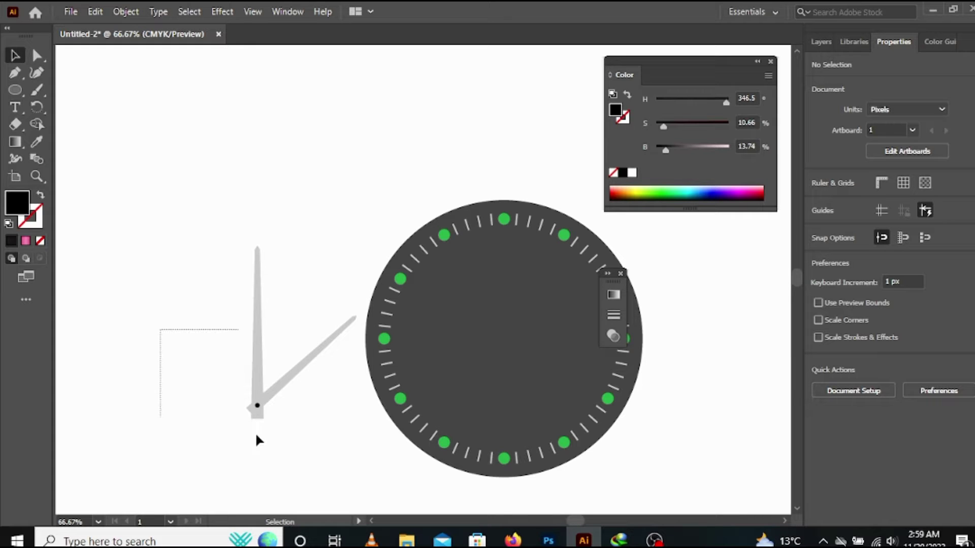
pyautogui.moveTo(256, 440); pyautogui.dragTo(274, 447)
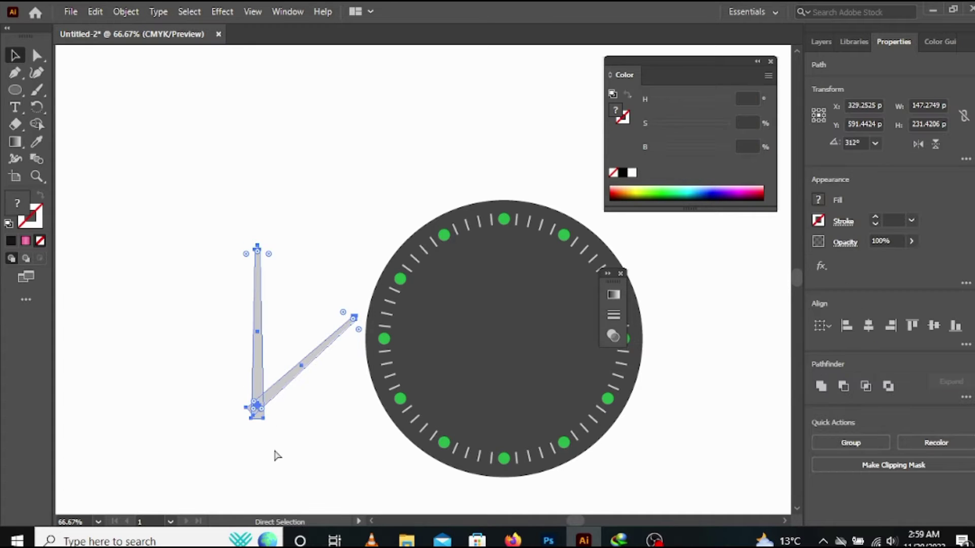
pyautogui.hotkey('ctrl', 'g')
pyautogui.press('v')
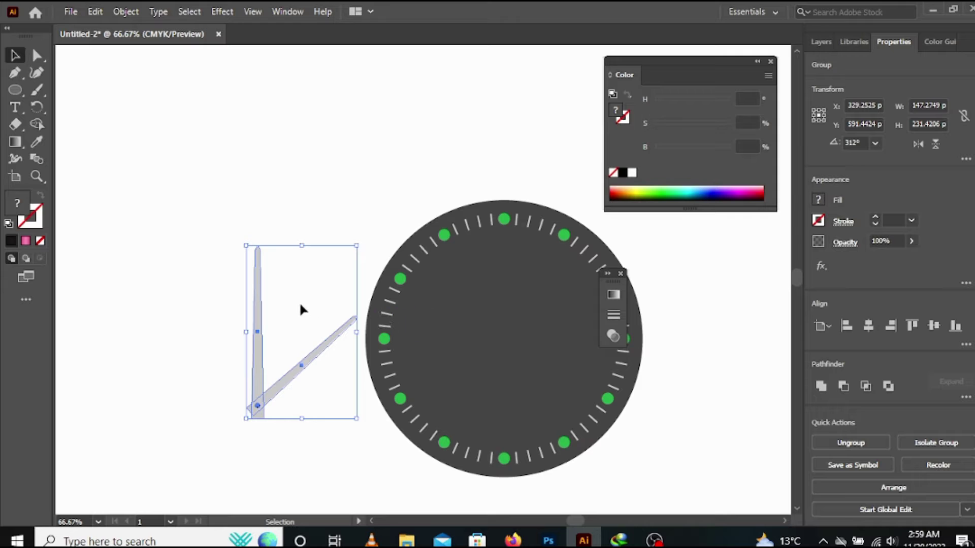
# Apply a drop shadow: opacity 55%, X offset 0 px, Y offset 3 px, blur 5 px
pyautogui.click(227, 11)
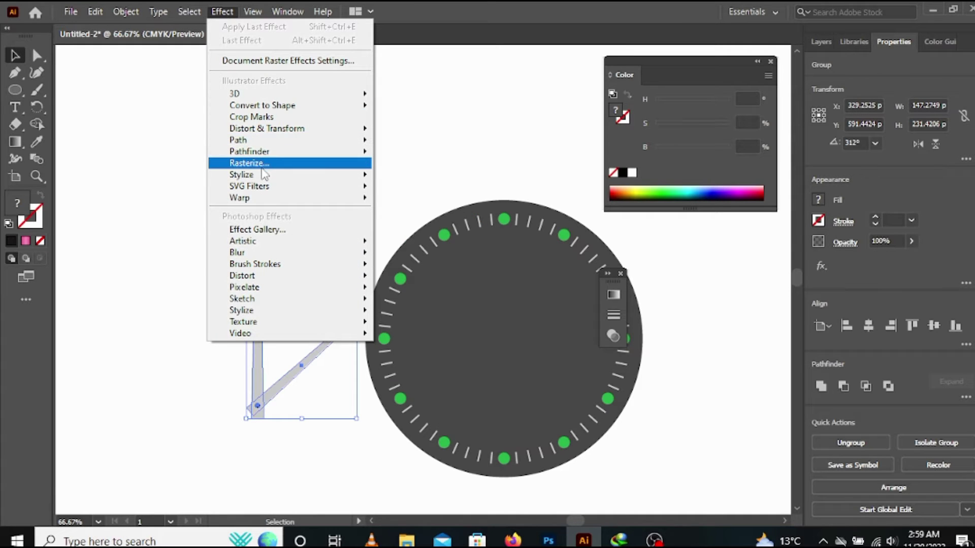
pyautogui.moveTo(264, 176)
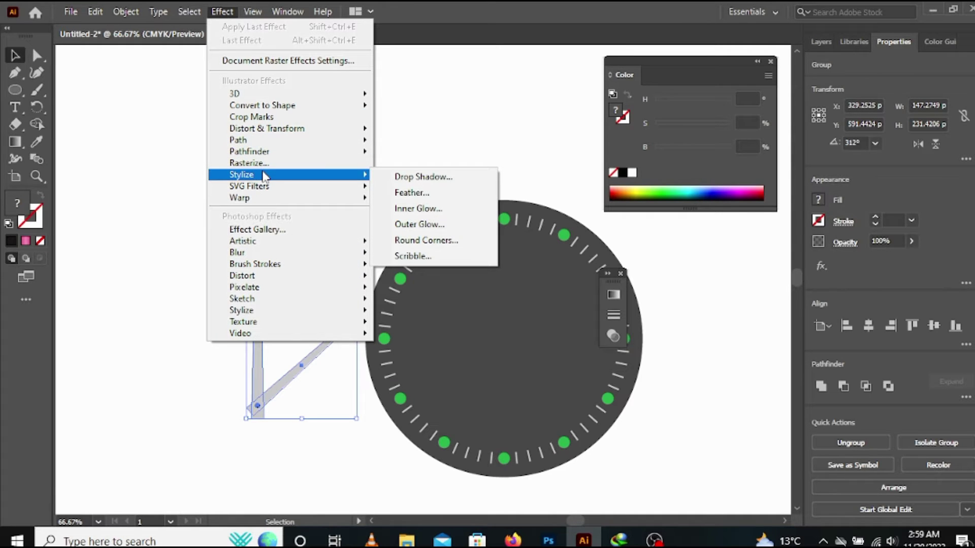
pyautogui.click(431, 178)
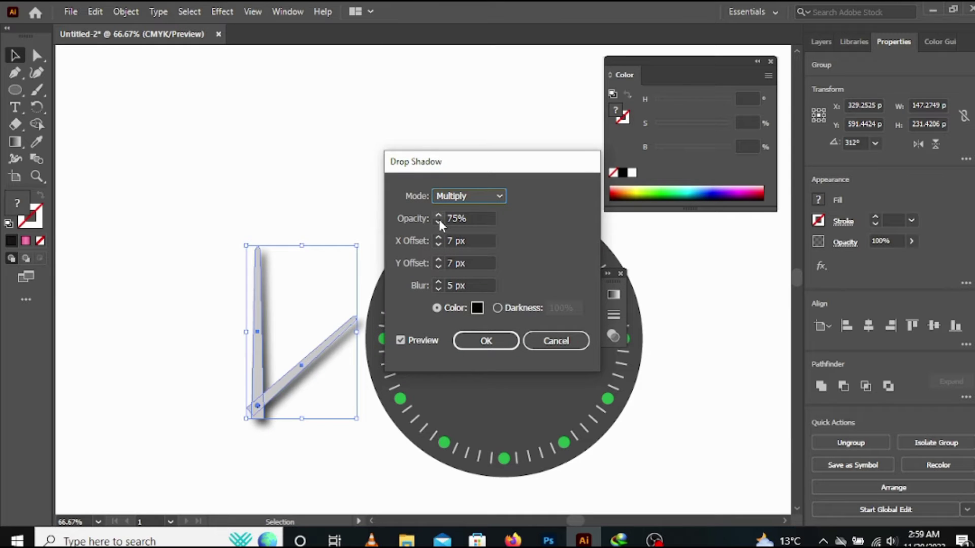
pyautogui.moveTo(450, 219); pyautogui.dragTo(354, 229)
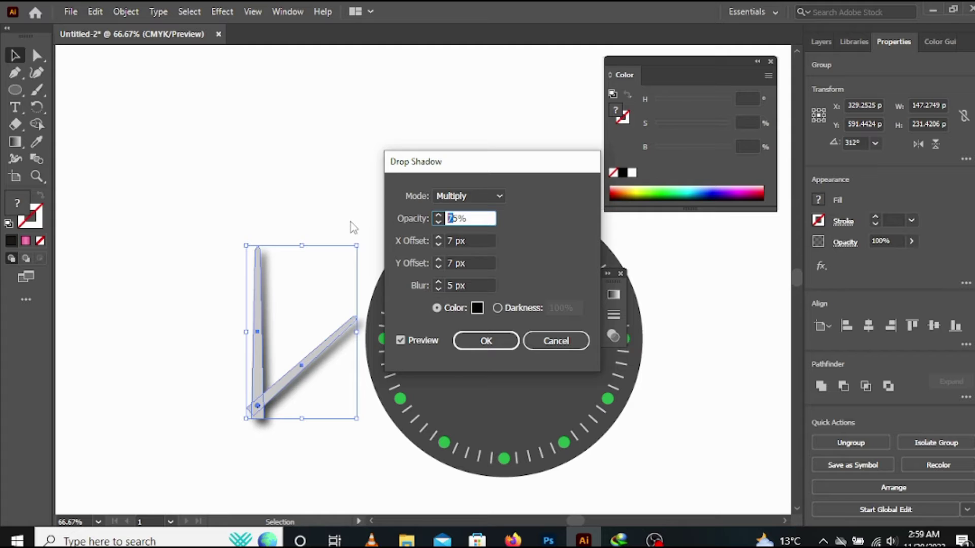
pyautogui.write('5')
pyautogui.click(451, 241)
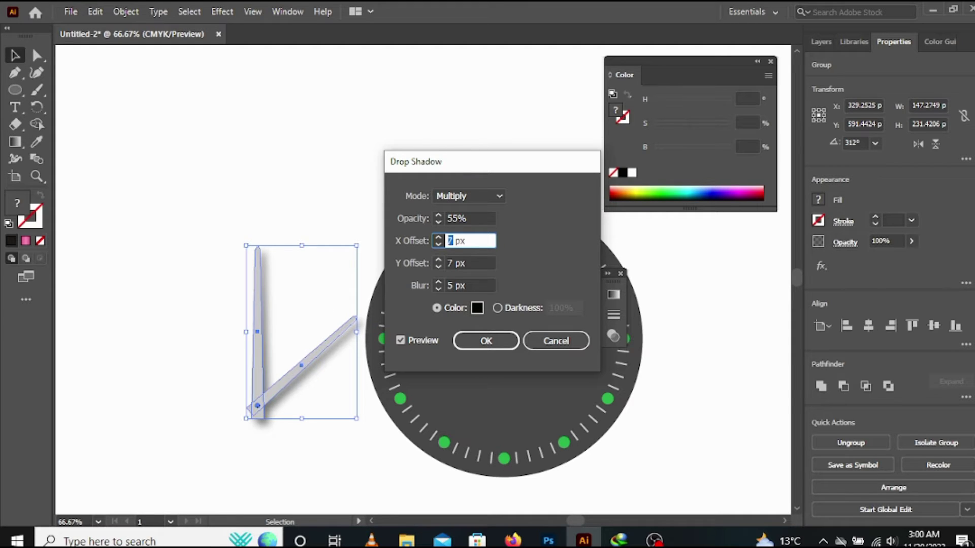
pyautogui.press('Tab')
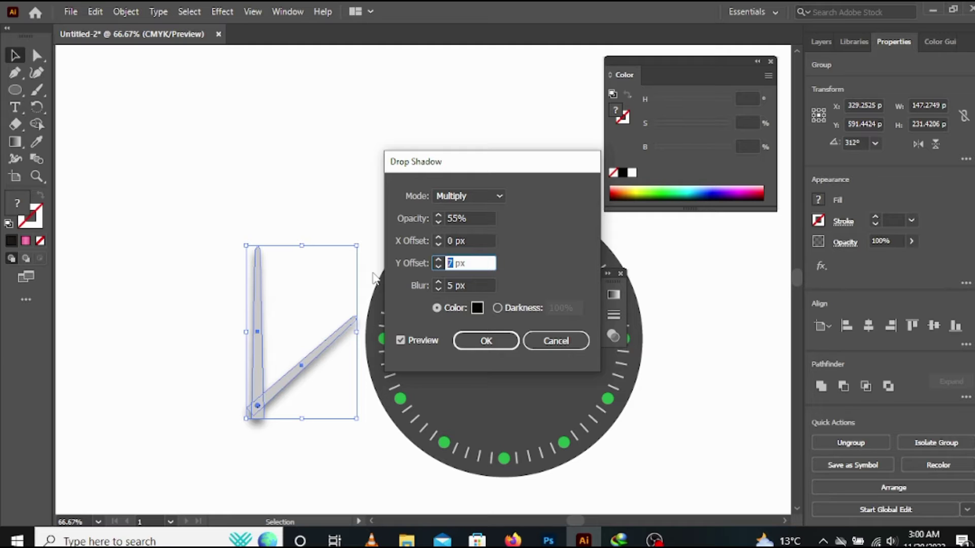
pyautogui.press('Tab')
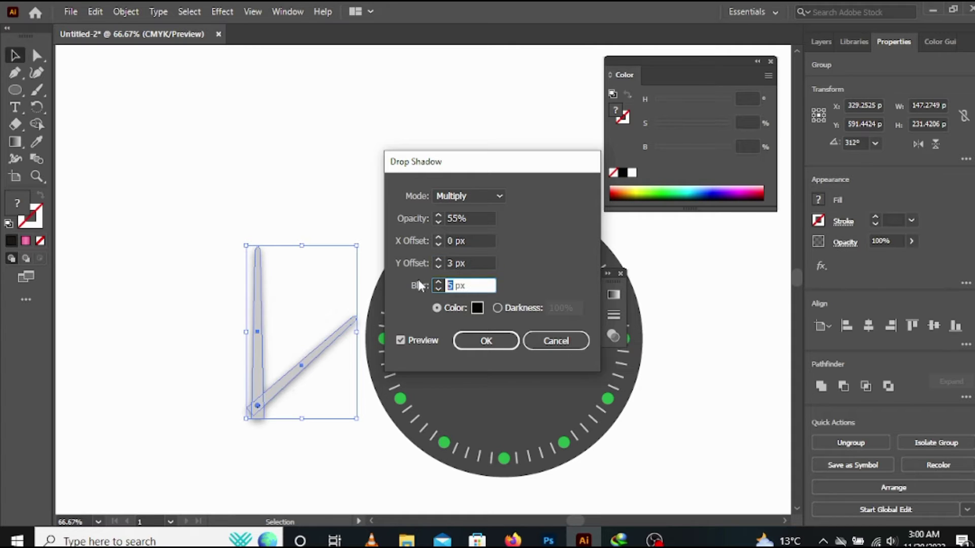
pyautogui.click(478, 342)
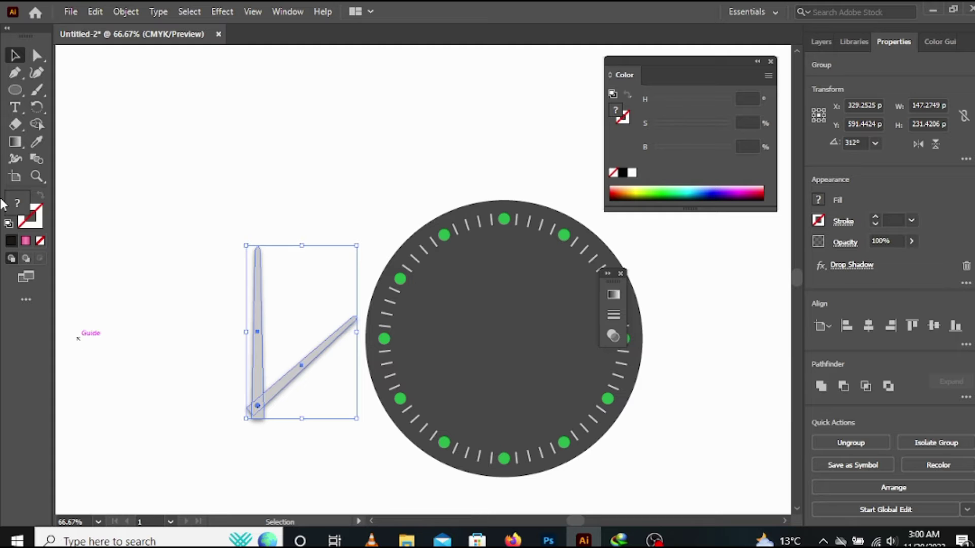
# Drag the hand group by its pivot dot onto the dial's centre
pyautogui.click(211, 101)
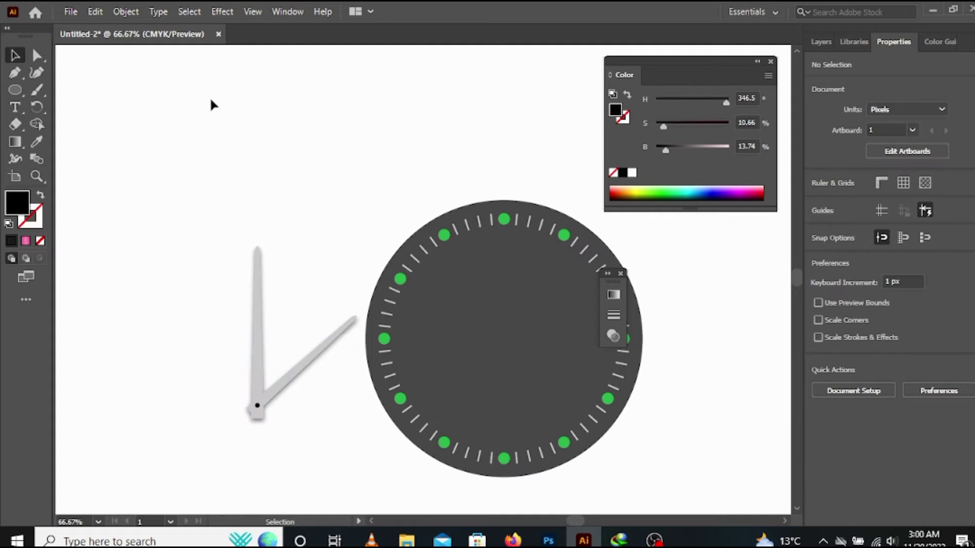
pyautogui.moveTo(163, 279); pyautogui.dragTo(275, 447)
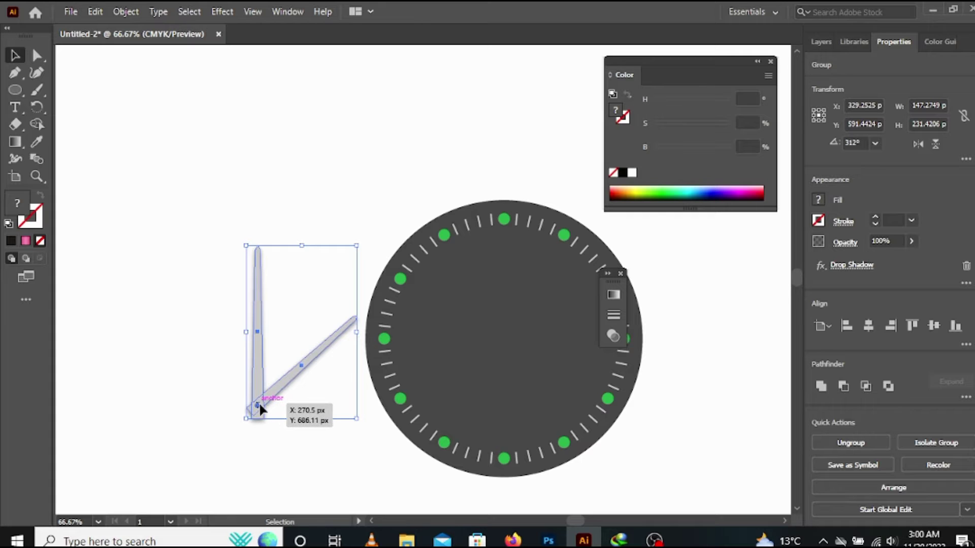
pyautogui.moveTo(257, 409); pyautogui.dragTo(507, 361)
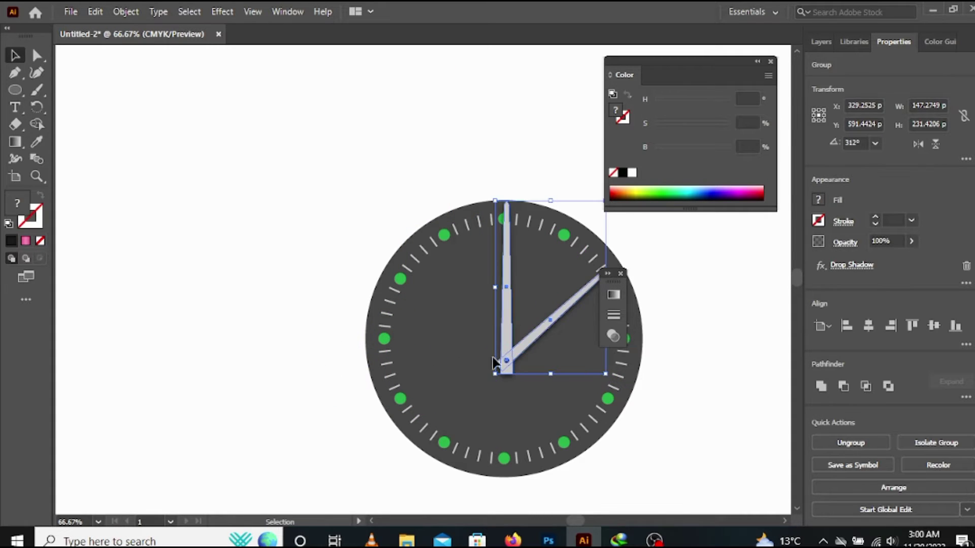
pyautogui.click(253, 11)
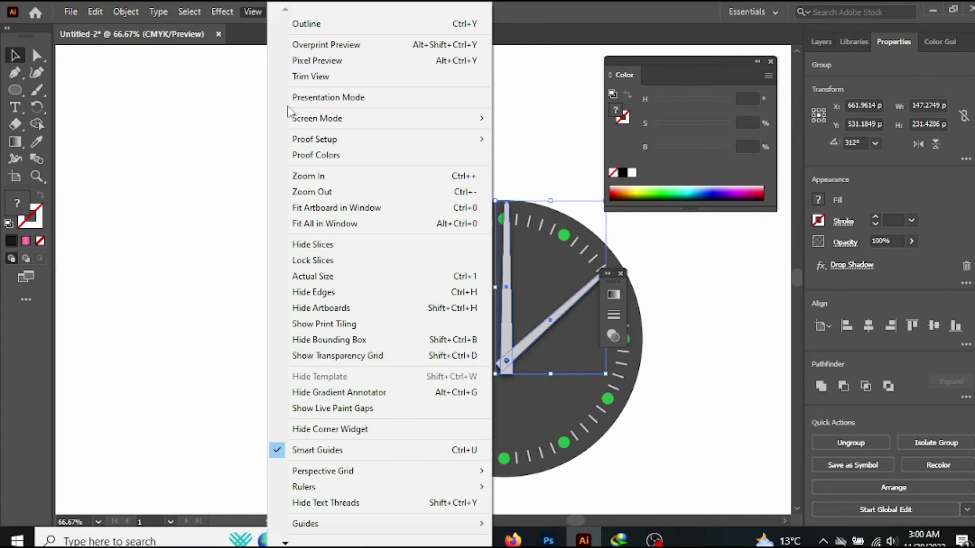
# Show the rulers along the canvas edges
pyautogui.click(221, 26)
pyautogui.rightClick(307, 249)
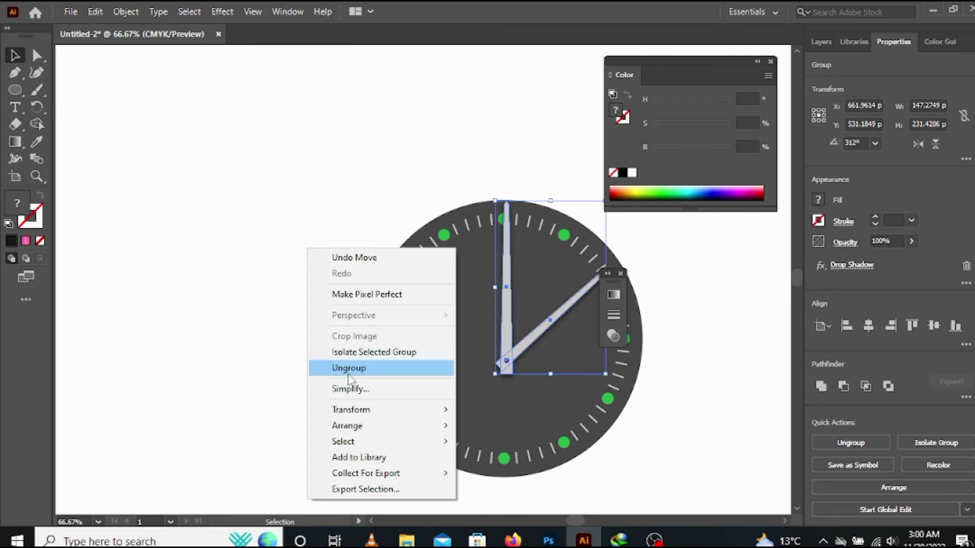
pyautogui.rightClick(214, 268)
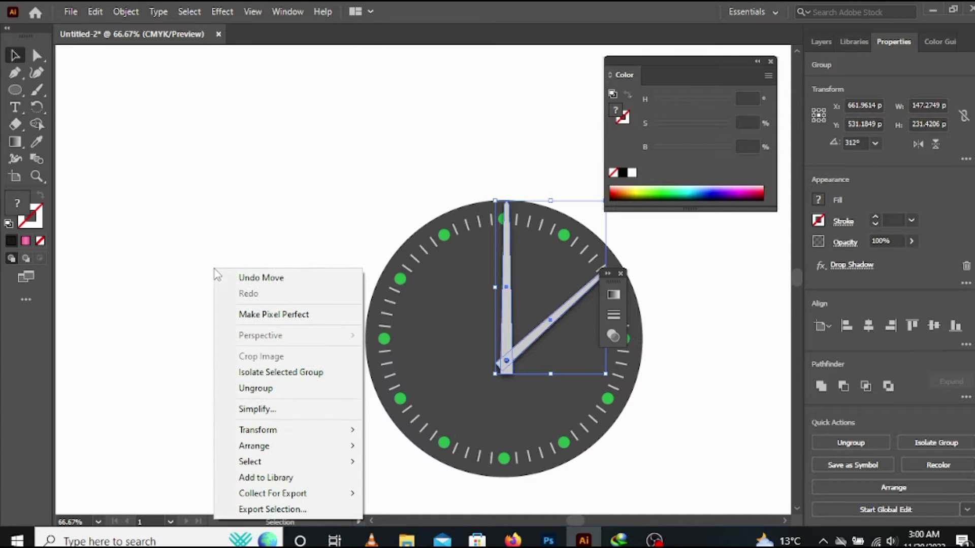
pyautogui.moveTo(318, 447)
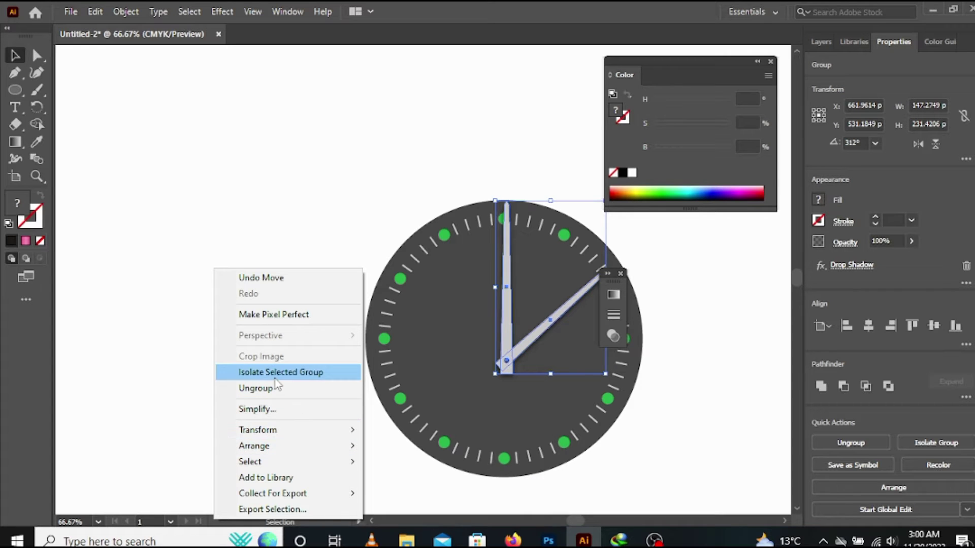
pyautogui.click(272, 11)
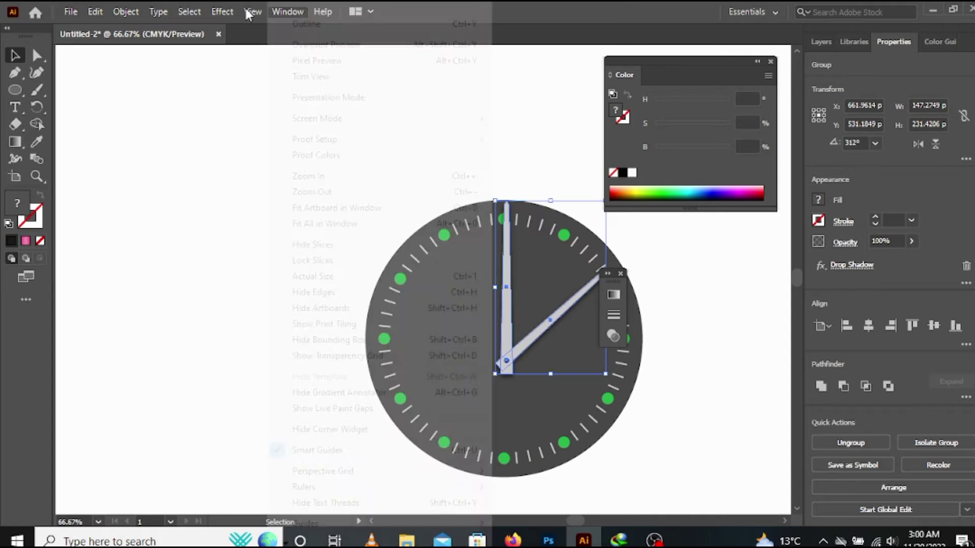
pyautogui.moveTo(245, 8)
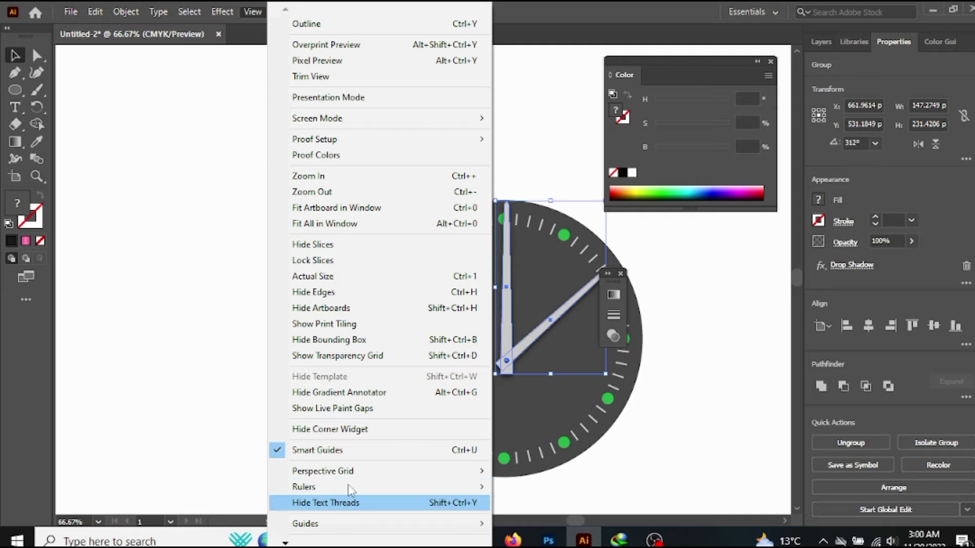
pyautogui.moveTo(349, 484)
pyautogui.click(527, 488)
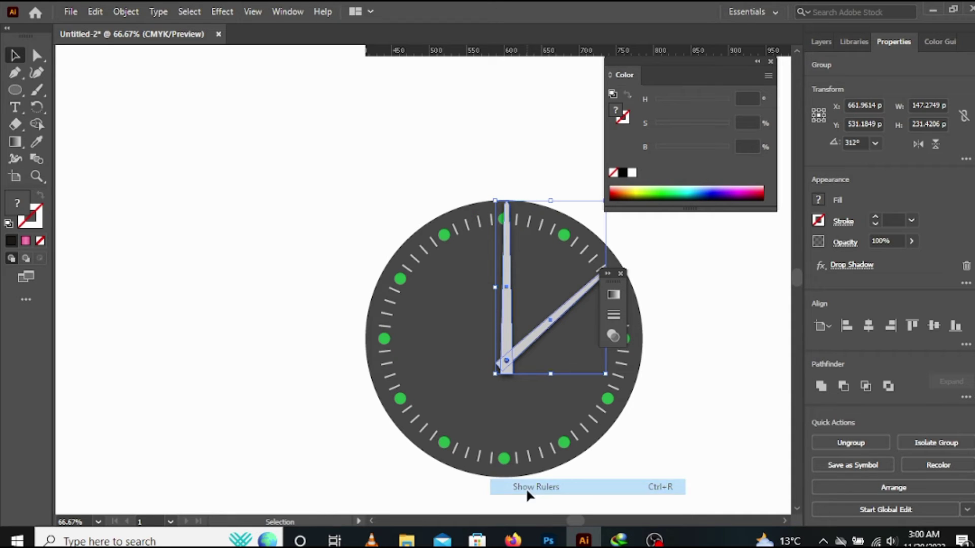
# Turn on the transparency grid behind the artwork
pyautogui.rightClick(203, 197)
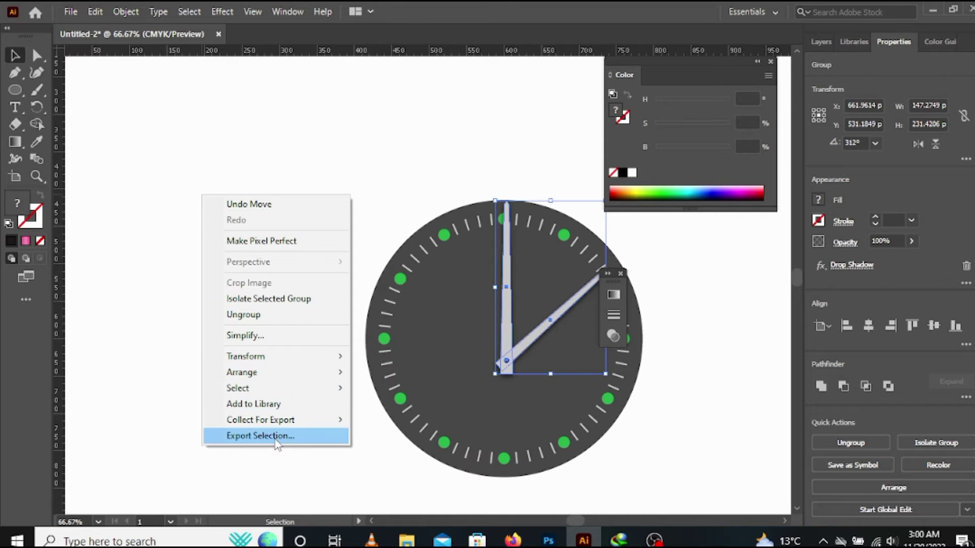
pyautogui.click(282, 12)
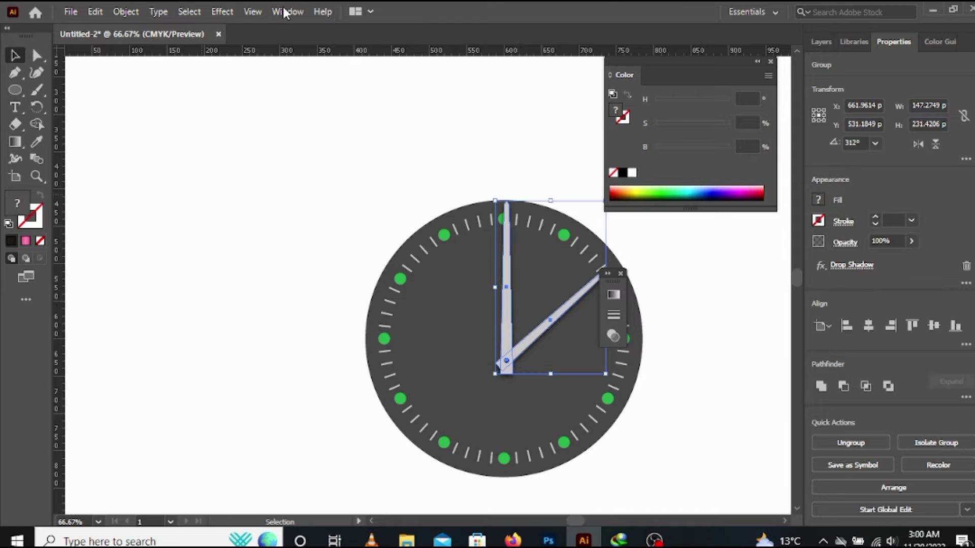
pyautogui.click(285, 12)
pyautogui.click(251, 11)
pyautogui.click(252, 11)
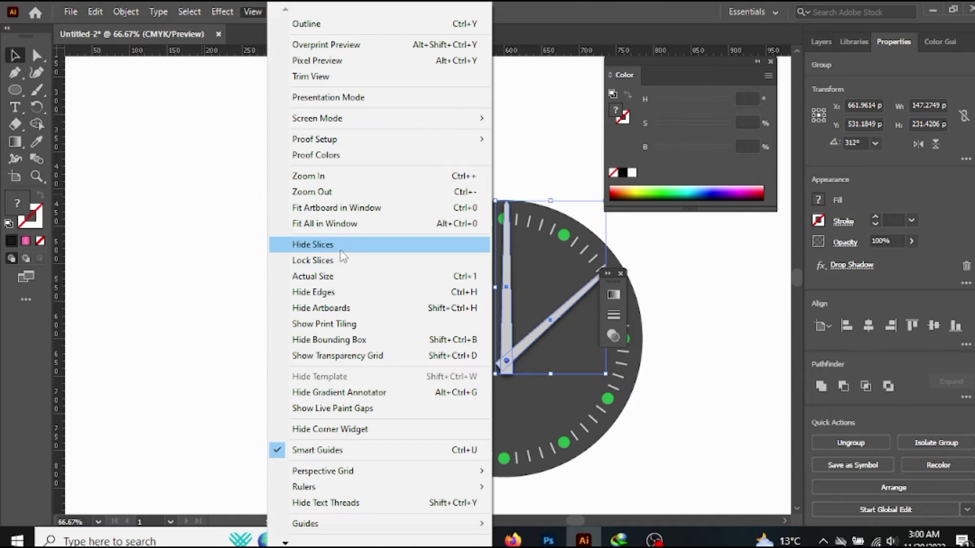
pyautogui.click(346, 355)
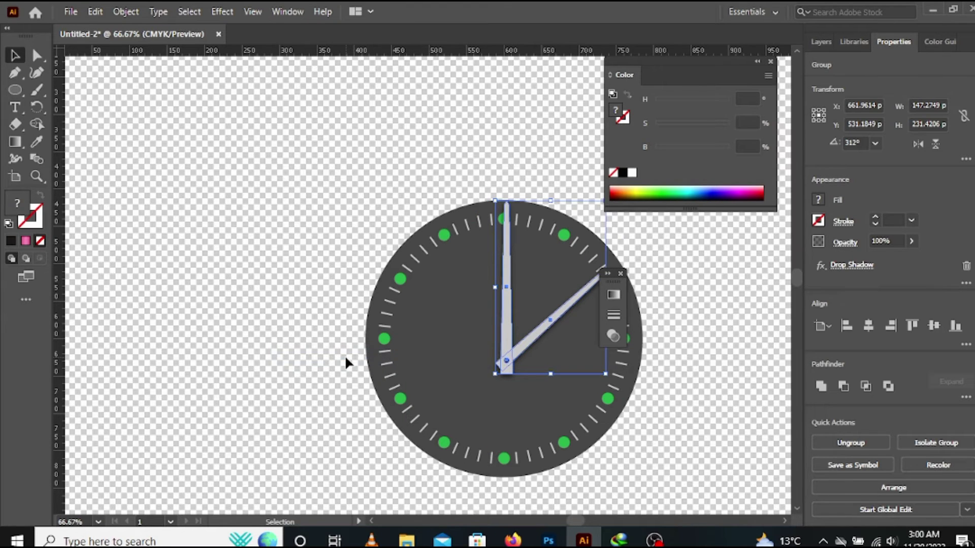
# Undo the hands' move, then hide the gradient annotator and the transparency grid
pyautogui.hotkey('ctrl', 'z')
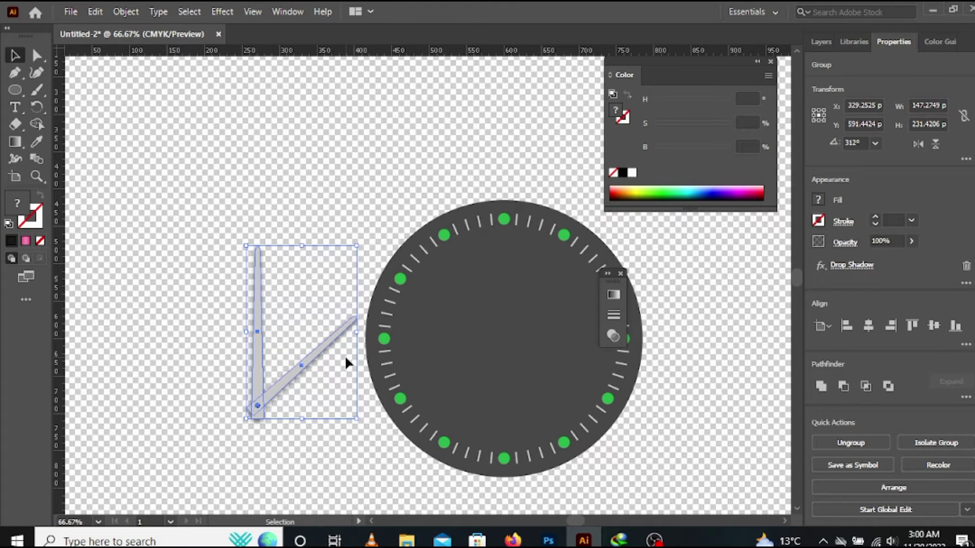
pyautogui.click(286, 11)
pyautogui.moveTo(249, 11)
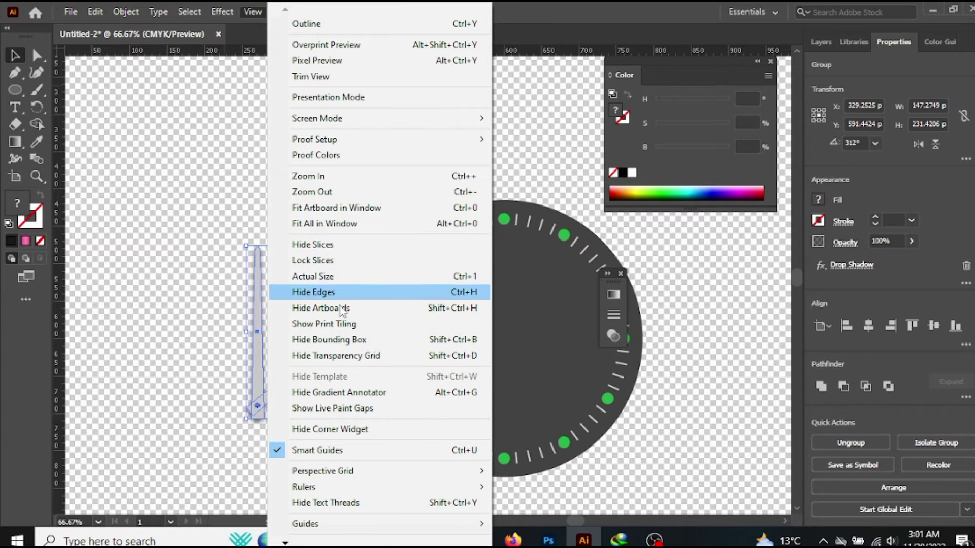
pyautogui.click(340, 393)
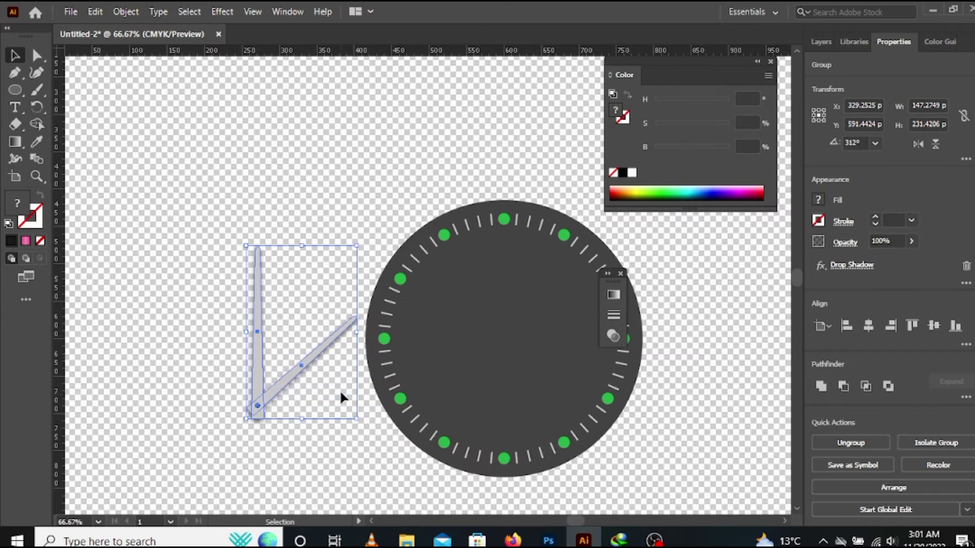
pyautogui.click(279, 8)
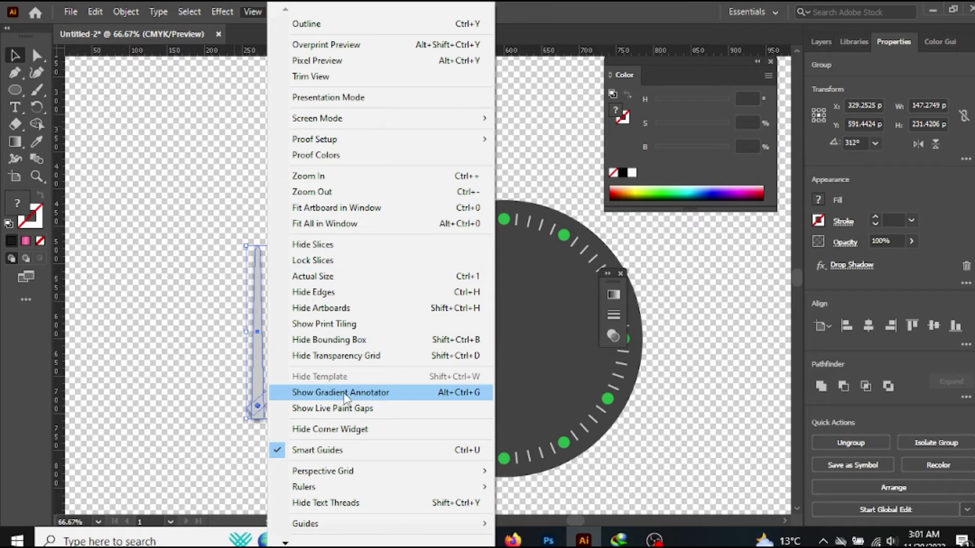
pyautogui.click(346, 355)
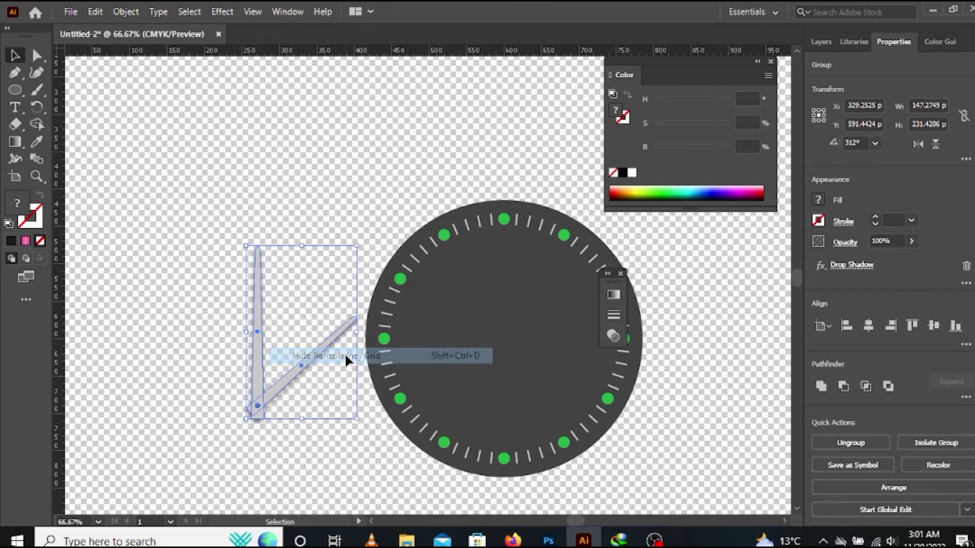
# Show the guides crossing the dial centre
pyautogui.click(252, 11)
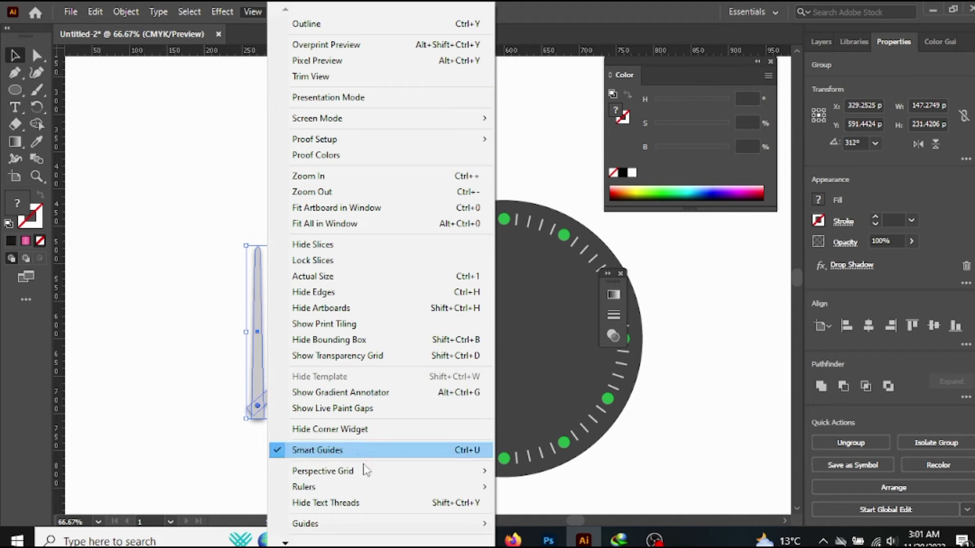
pyautogui.moveTo(384, 493)
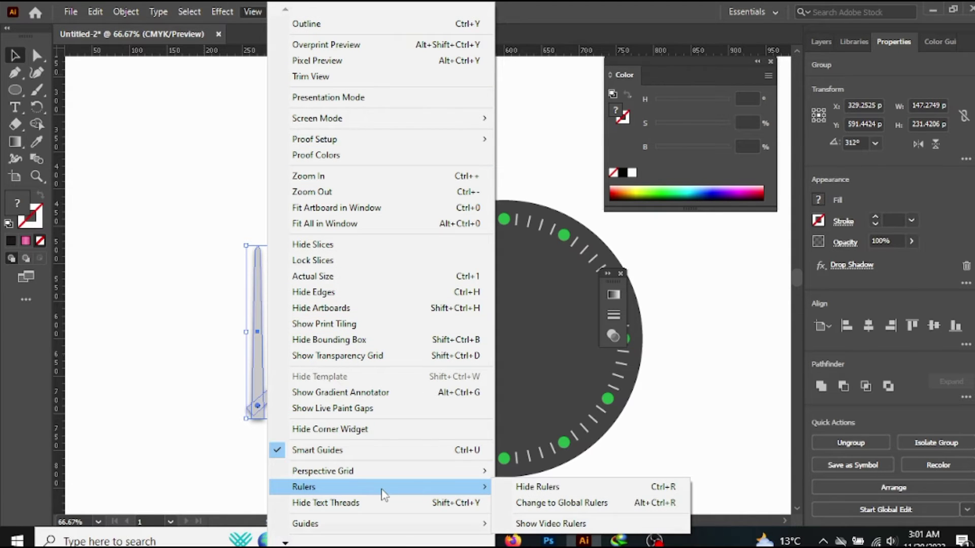
pyautogui.moveTo(384, 474)
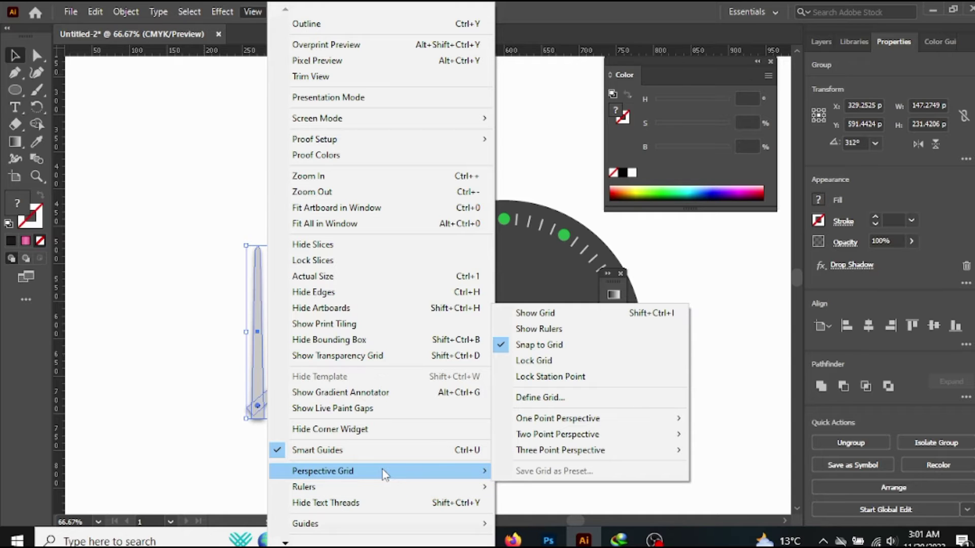
pyautogui.moveTo(354, 524)
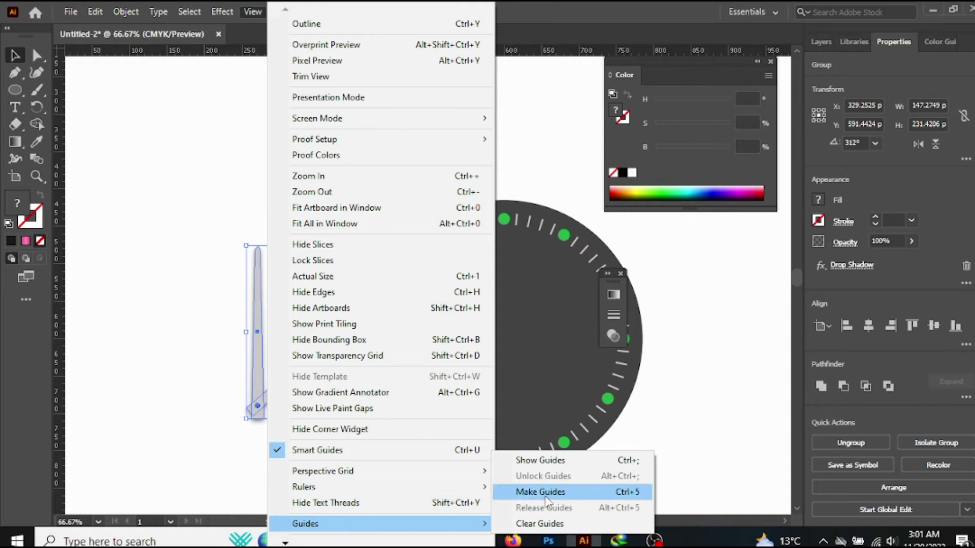
pyautogui.click(540, 460)
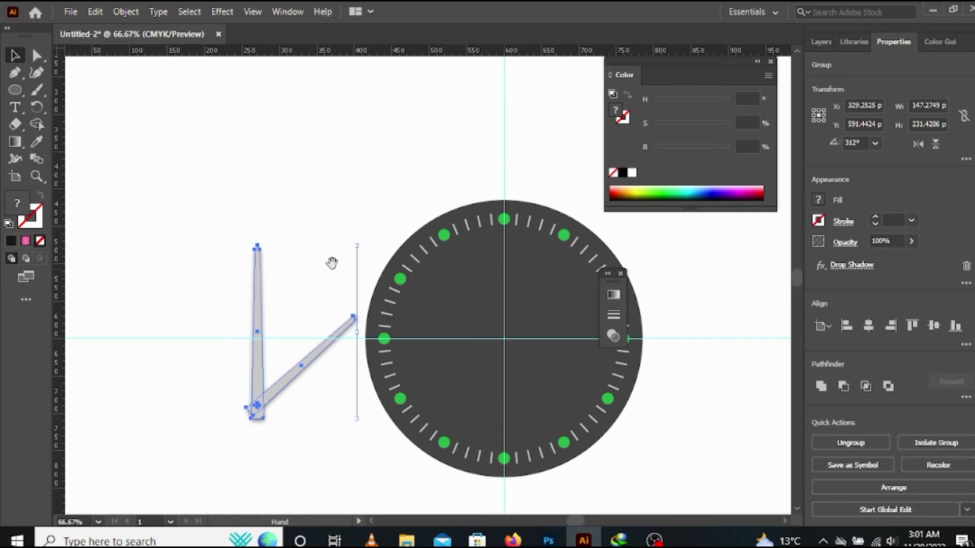
# Move the hand group so its pivot dot lands on the guide intersection
pyautogui.moveTo(334, 264); pyautogui.dragTo(207, 288)
pyautogui.moveTo(131, 431); pyautogui.dragTo(377, 364)
pyautogui.scroll(4, 380, 365)
pyautogui.scroll(-4, 426, 381)
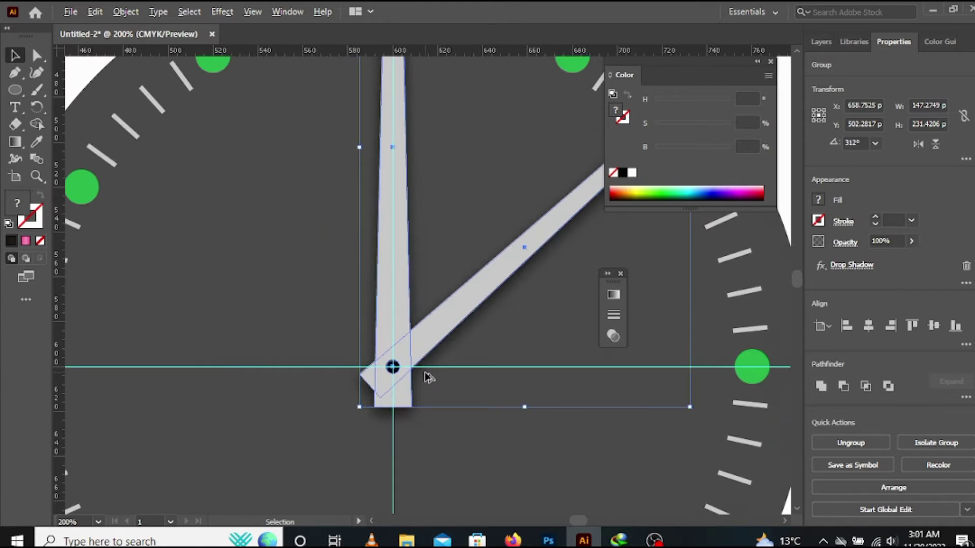
pyautogui.moveTo(365, 156); pyautogui.dragTo(317, 176)
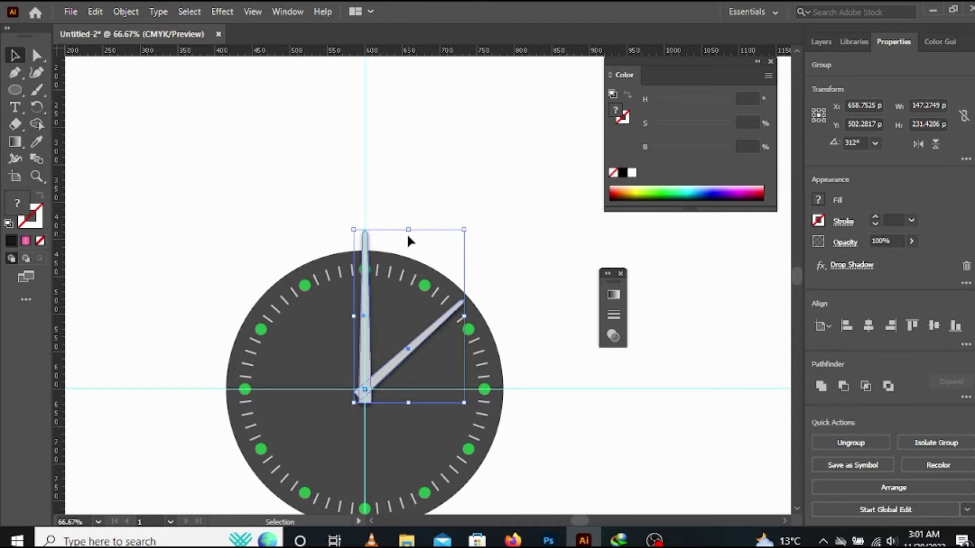
# Scale the hands down with the bounding-box handles so they fit within the dial
pyautogui.moveTo(410, 230); pyautogui.dragTo(409, 301)
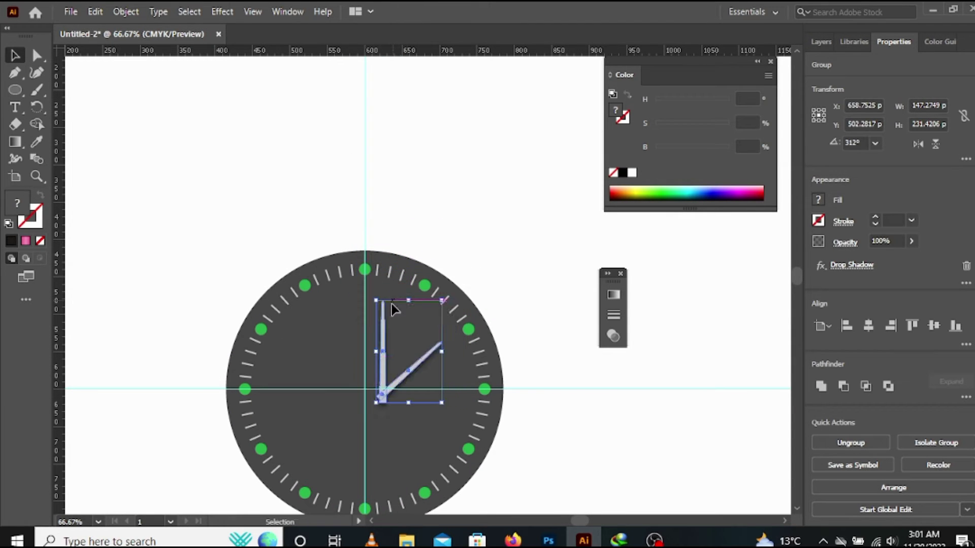
pyautogui.scroll(1, 378, 401)
pyautogui.scroll(1, 380, 402)
pyautogui.hotkey('ctrl', 'z')
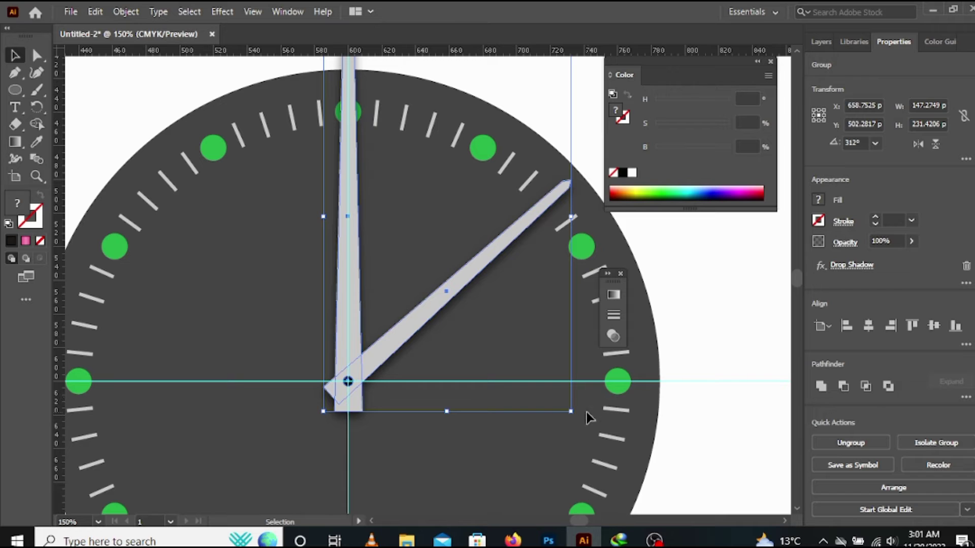
pyautogui.moveTo(572, 412); pyautogui.dragTo(356, 436)
pyautogui.scroll(1, 331, 240)
pyautogui.scroll(-3, 413, 421)
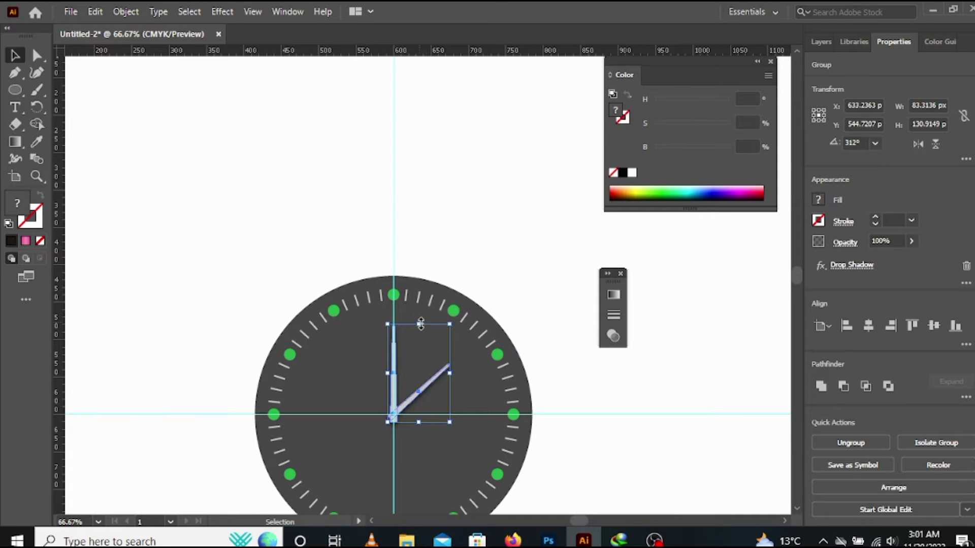
pyautogui.moveTo(421, 324); pyautogui.dragTo(425, 311)
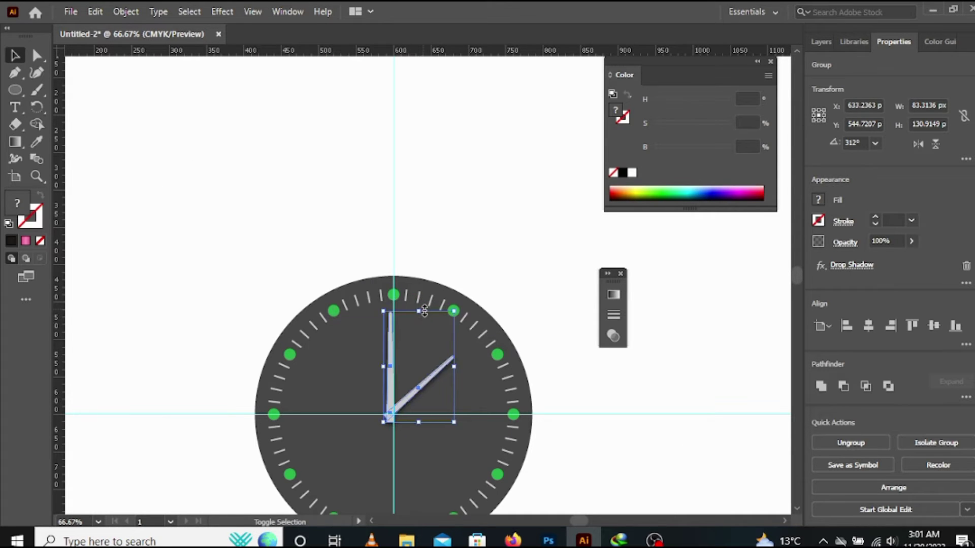
pyautogui.scroll(2, 394, 368)
pyautogui.scroll(2, 351, 323)
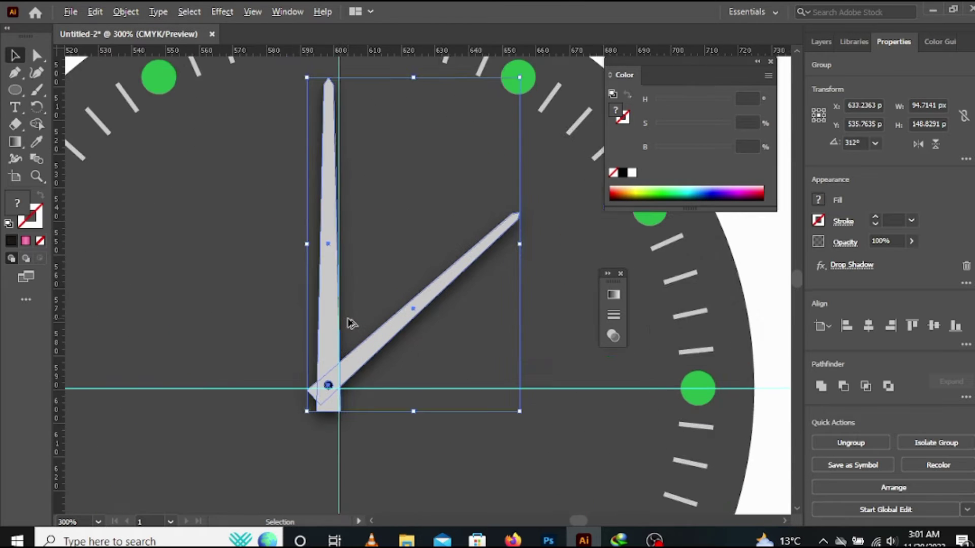
pyautogui.scroll(2, 348, 318)
pyautogui.scroll(-4, 385, 349)
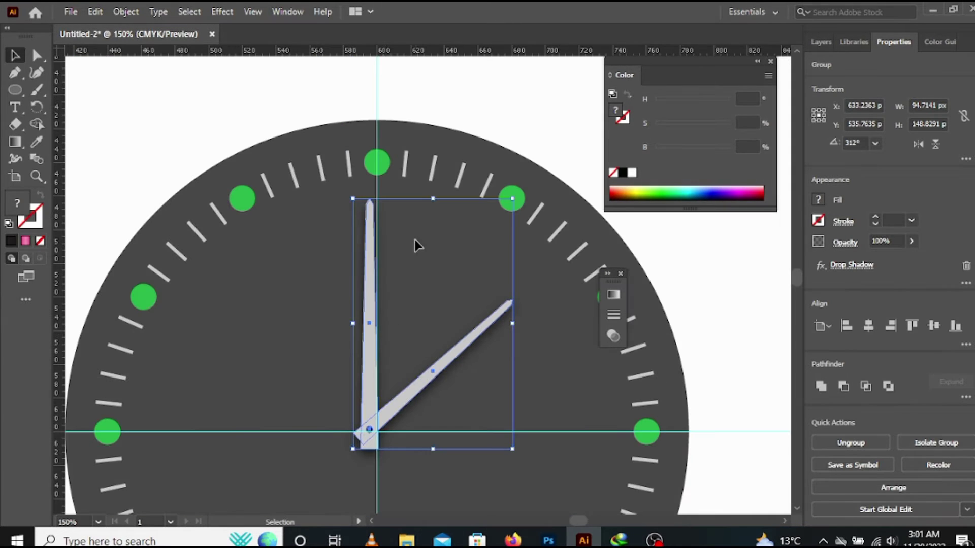
pyautogui.moveTo(433, 198); pyautogui.dragTo(433, 176)
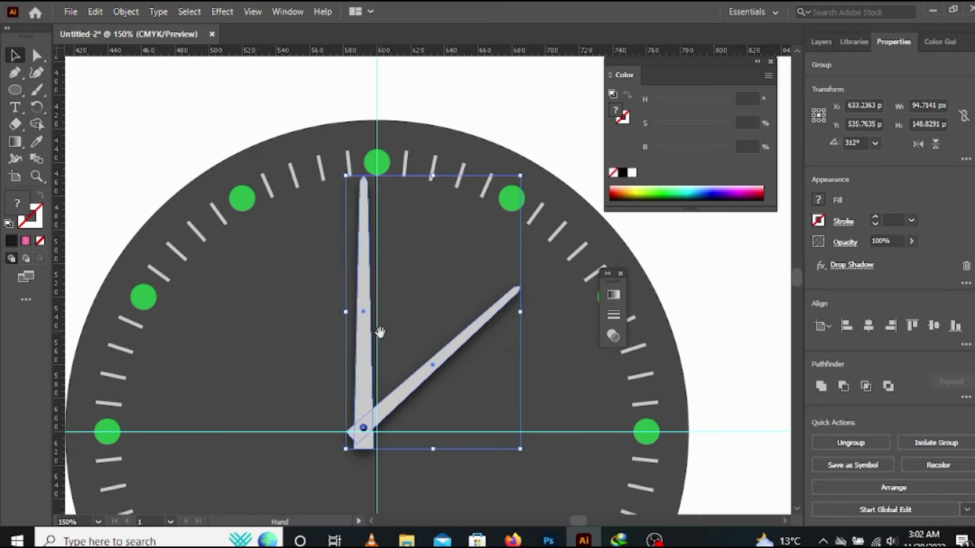
# Nudge the hand group so the pivot dot sits exactly on the dial centre
pyautogui.scroll(-3, 308, 362)
pyautogui.hscroll(2, 309, 362)
pyautogui.scroll(3, 308, 362)
pyautogui.moveTo(342, 352); pyautogui.dragTo(378, 363)
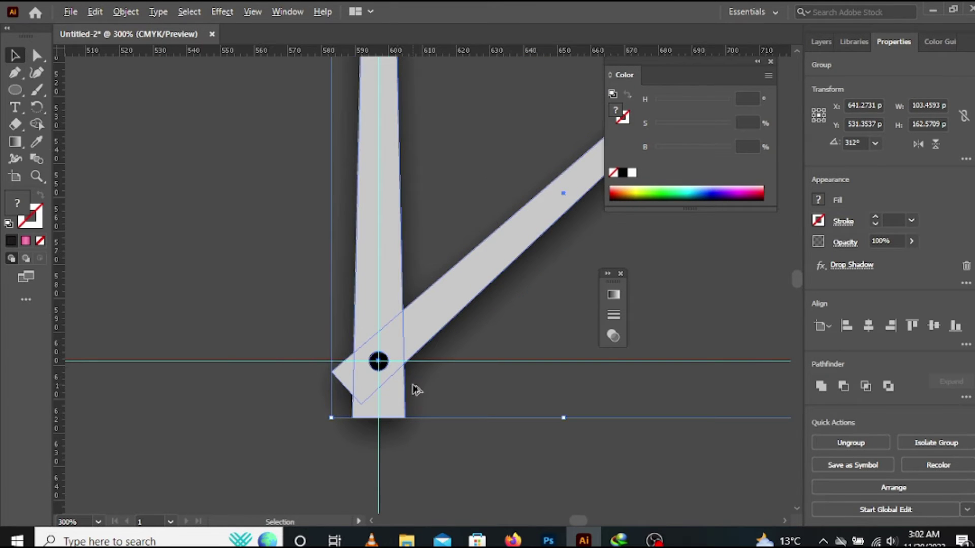
pyautogui.scroll(4, 389, 374)
pyautogui.scroll(-7, 402, 381)
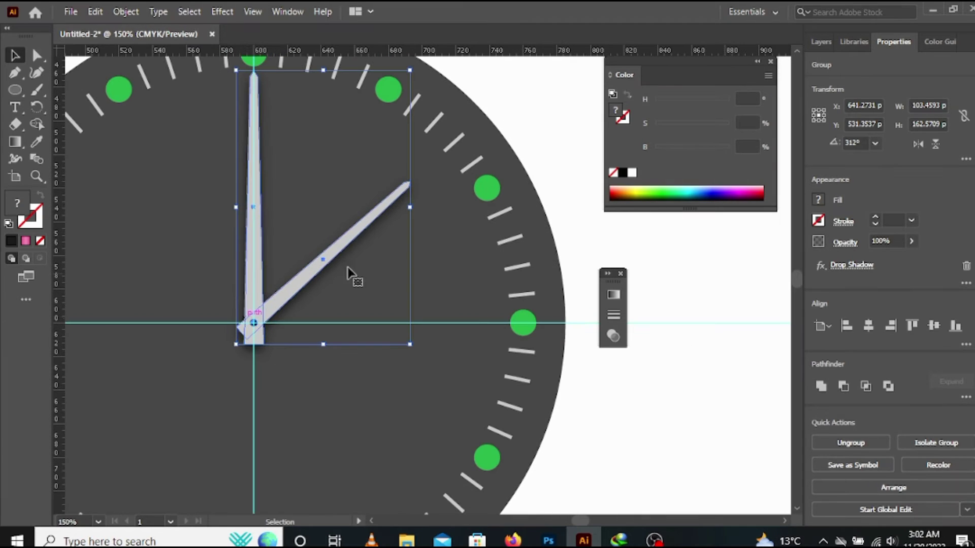
# Inside the hand group, adjust the minute hand's tip so it angles up-right
pyautogui.doubleClick(359, 231)
pyautogui.click(359, 231)
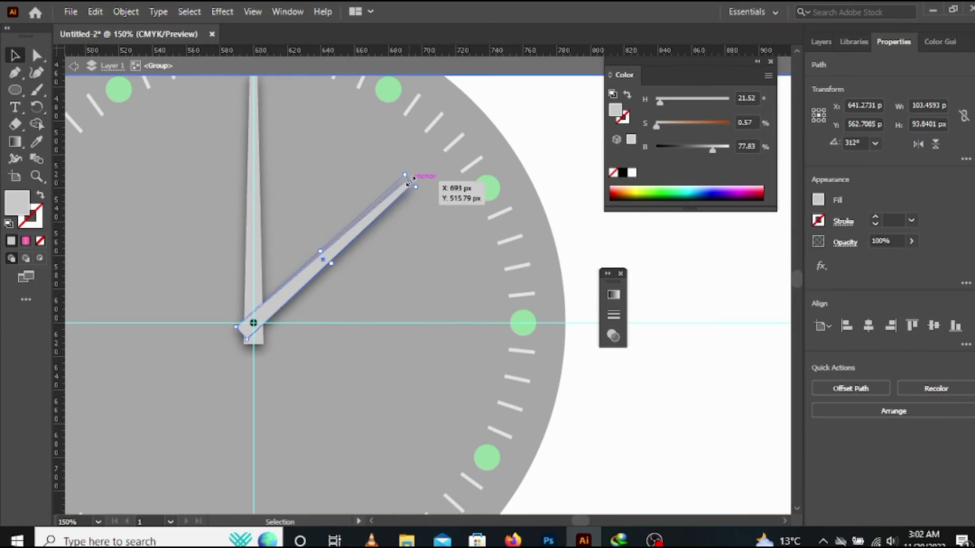
pyautogui.moveTo(408, 183); pyautogui.dragTo(395, 198)
pyautogui.press('a')
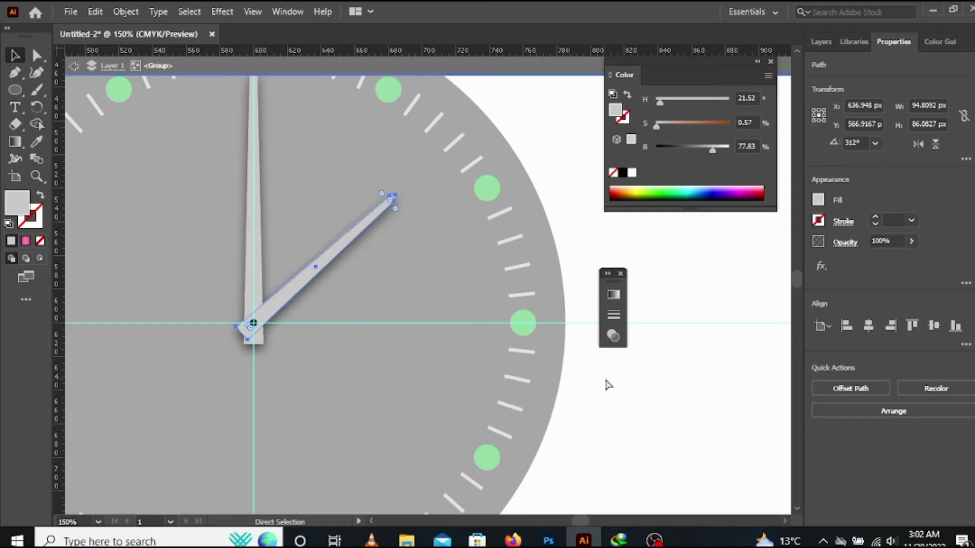
pyautogui.press('v')
# Exit isolation mode, deselect, and zoom out to 66.67% to view the whole clock
pyautogui.click(612, 381)
pyautogui.press('Escape')
pyautogui.scroll(-2, 611, 381)
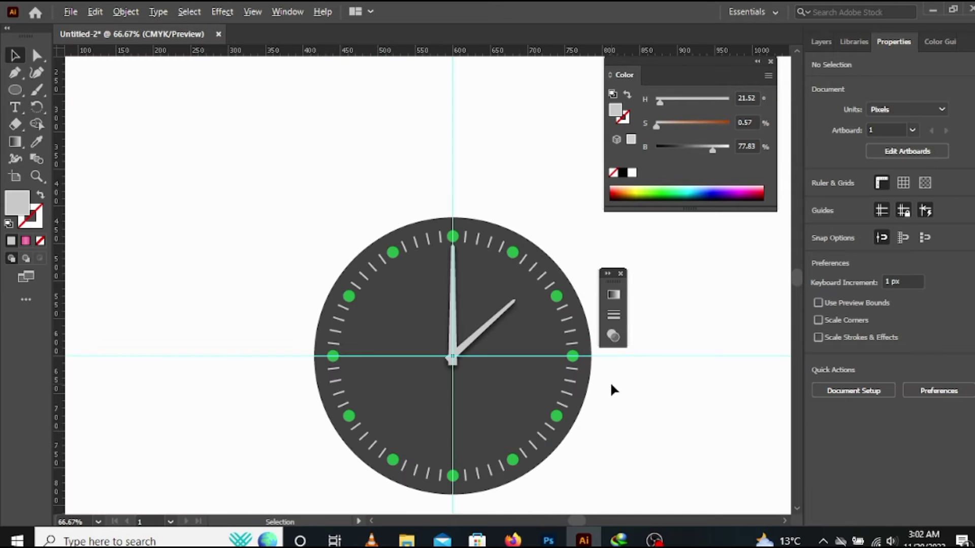
pyautogui.moveTo(582, 414); pyautogui.dragTo(450, 335)
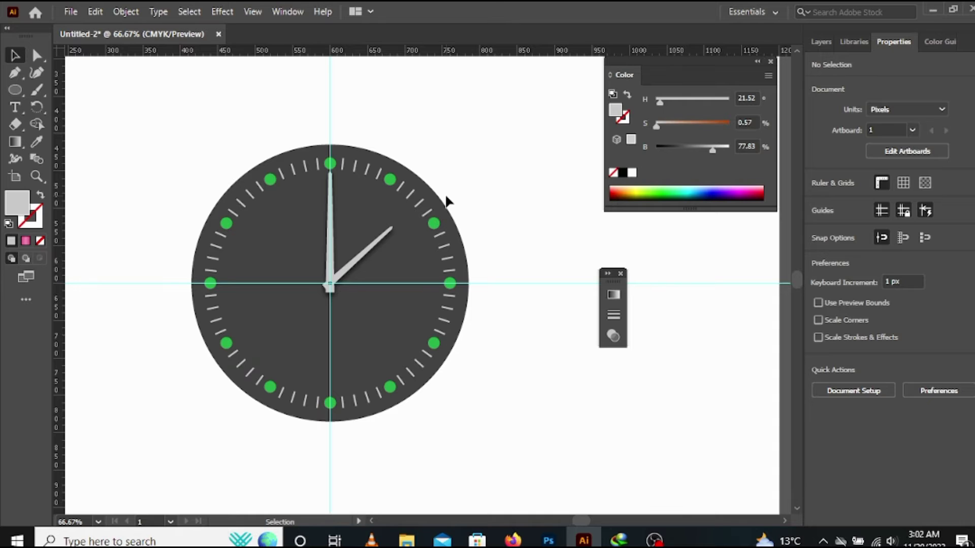
pyautogui.scroll(-2, 447, 202)
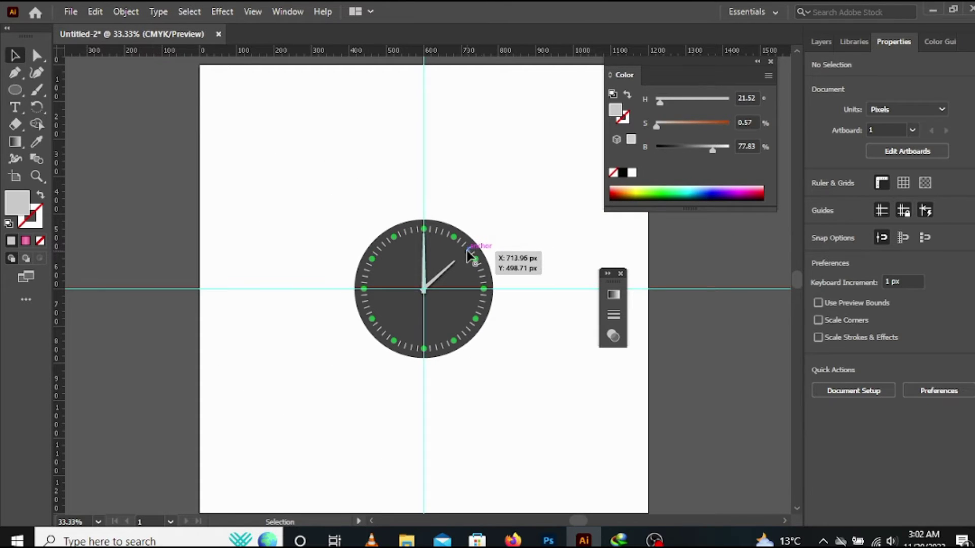
pyautogui.scroll(2, 447, 264)
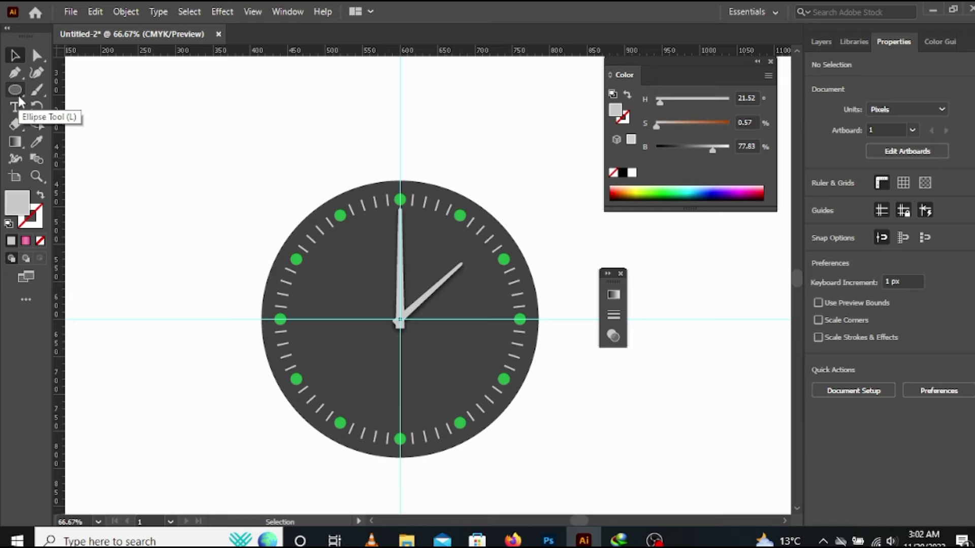
# Draw a thin tall rectangle to the left of the dial
pyautogui.moveTo(18, 93); pyautogui.dragTo(50, 90)
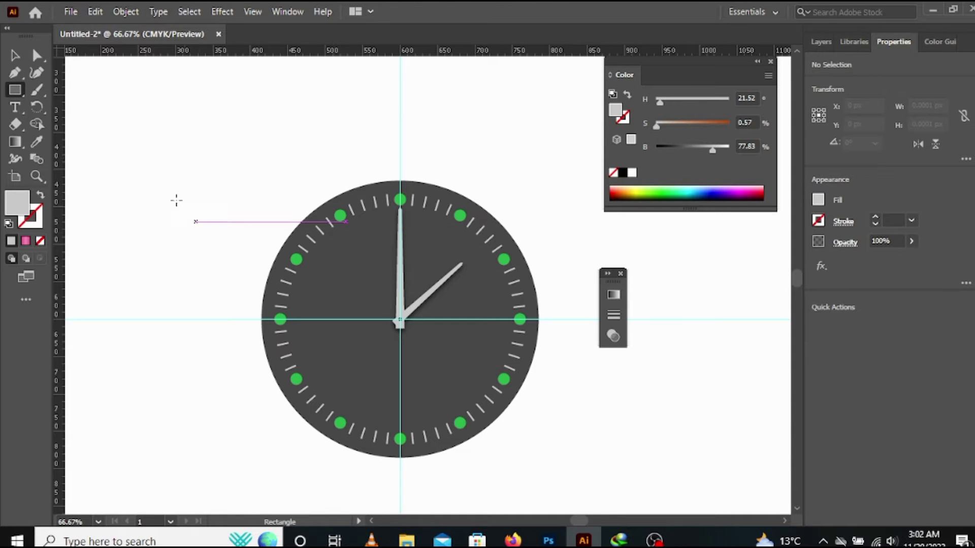
pyautogui.moveTo(167, 194); pyautogui.dragTo(168, 379)
pyautogui.scroll(4, 159, 191)
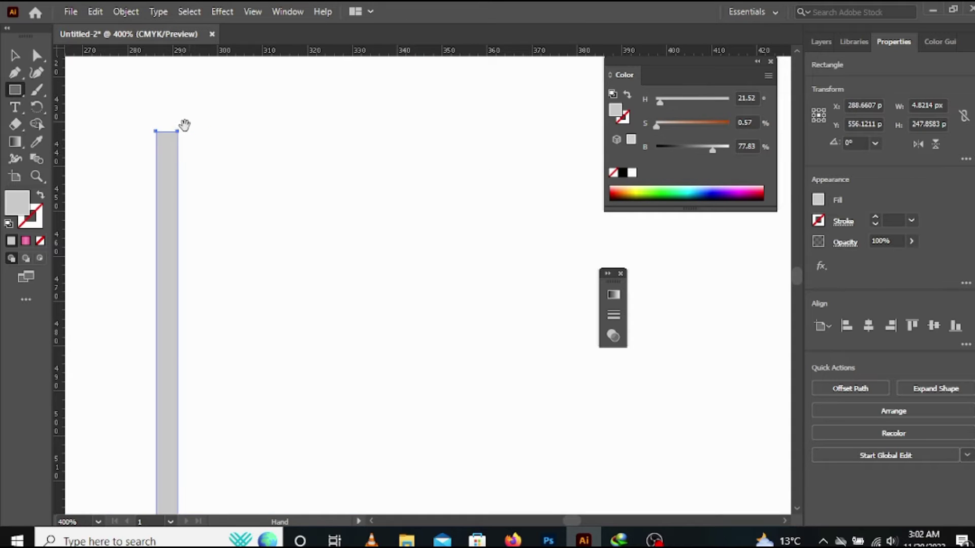
pyautogui.moveTo(184, 125); pyautogui.dragTo(305, 320)
pyautogui.scroll(1, 305, 325)
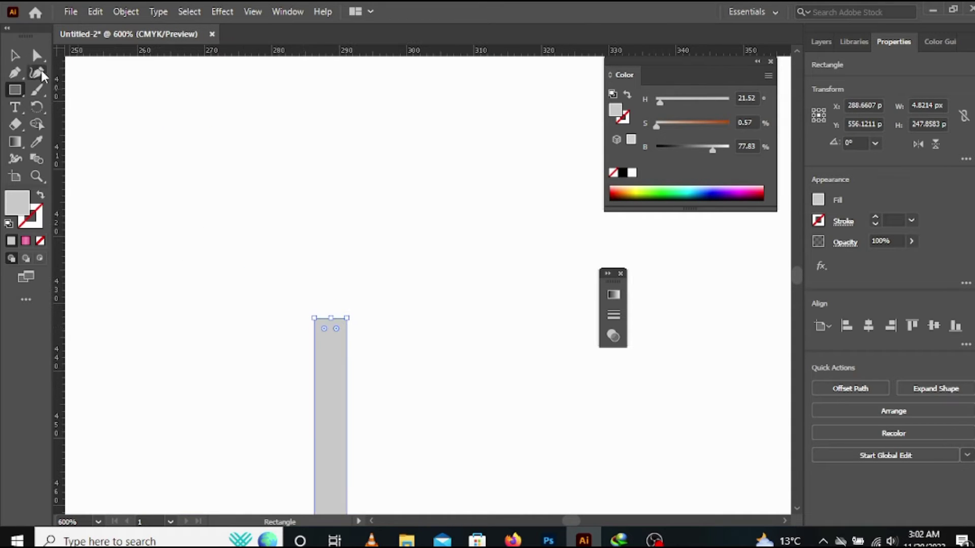
# Nudge the rectangle's top two corners inward to narrow its top
pyautogui.click(37, 54)
pyautogui.click(285, 305)
pyautogui.moveTo(314, 318); pyautogui.dragTo(317, 324)
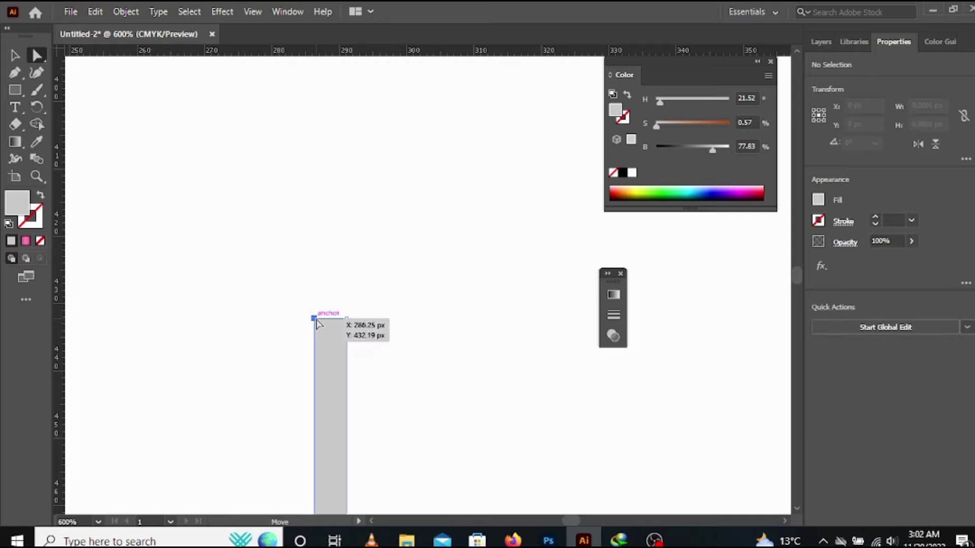
pyautogui.keyDown('shift'); pyautogui.click(347, 319); pyautogui.keyUp('shift')
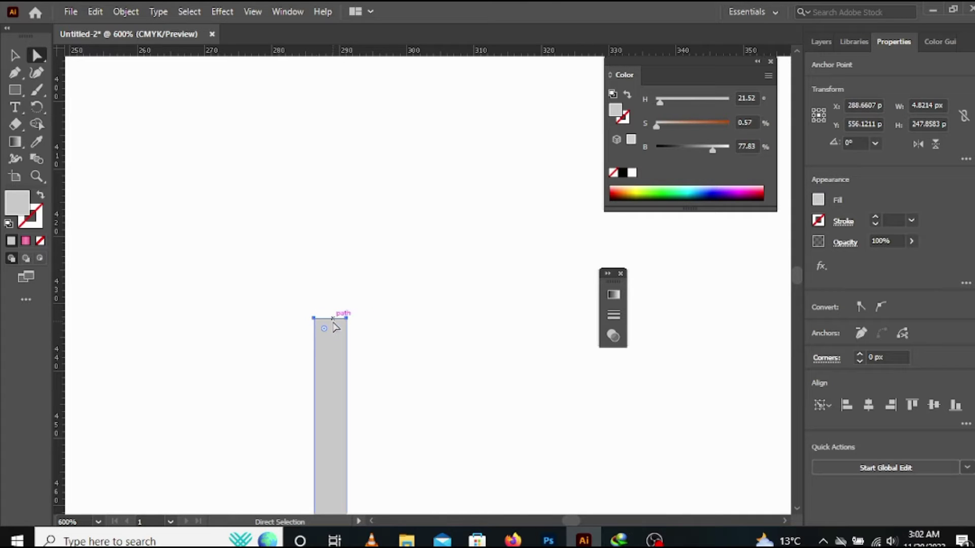
pyautogui.click(305, 284)
pyautogui.click(314, 319)
pyautogui.press('Right')
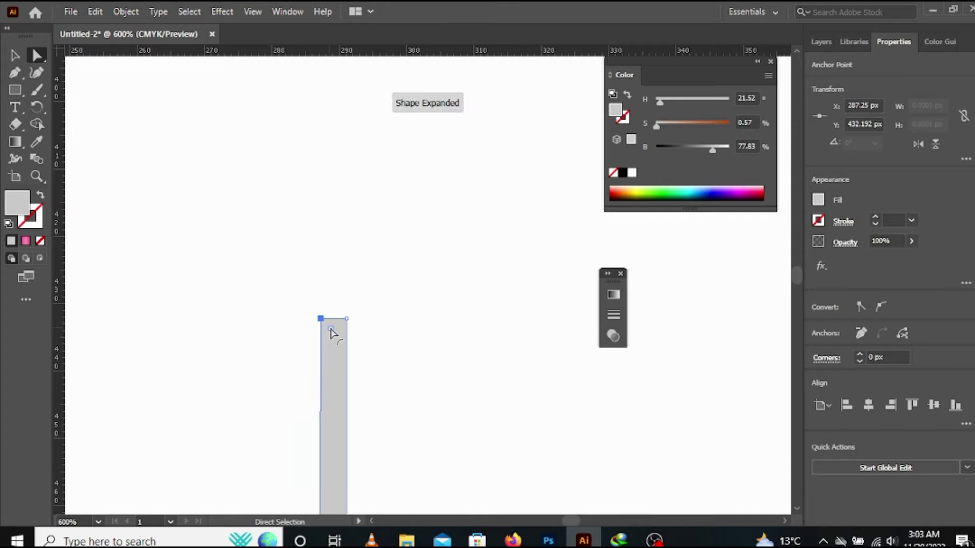
pyautogui.press('Left')
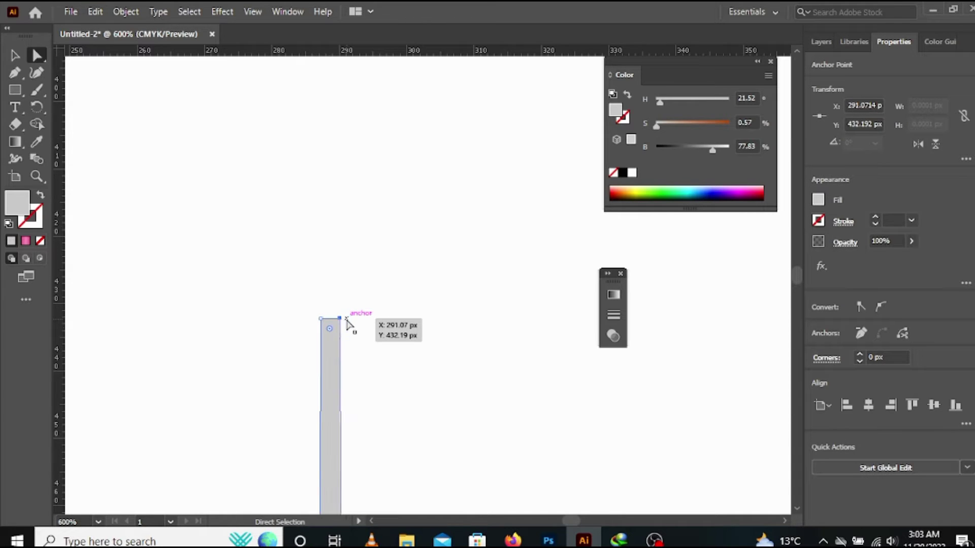
pyautogui.click(354, 309)
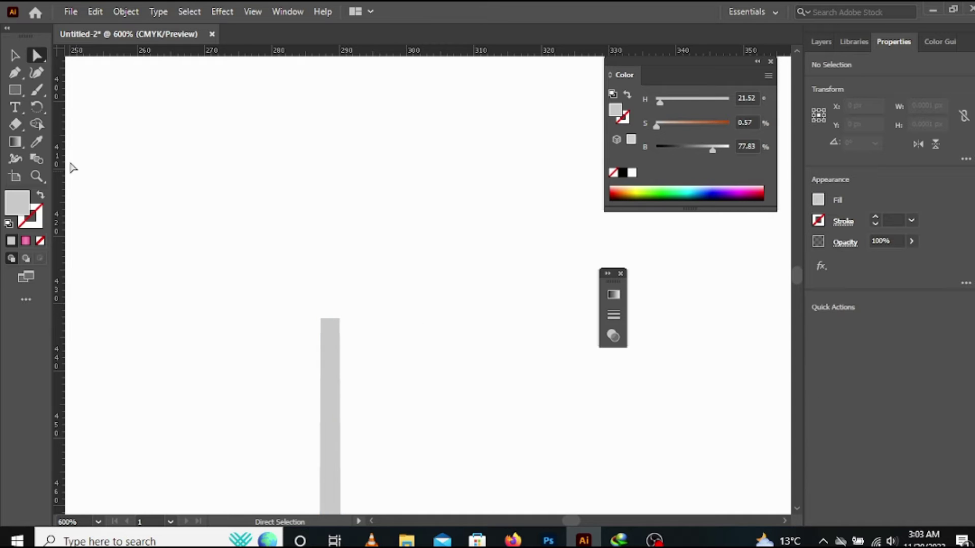
# Add an anchor at the middle of the top edge and pull it up into a point
pyautogui.click(15, 73)
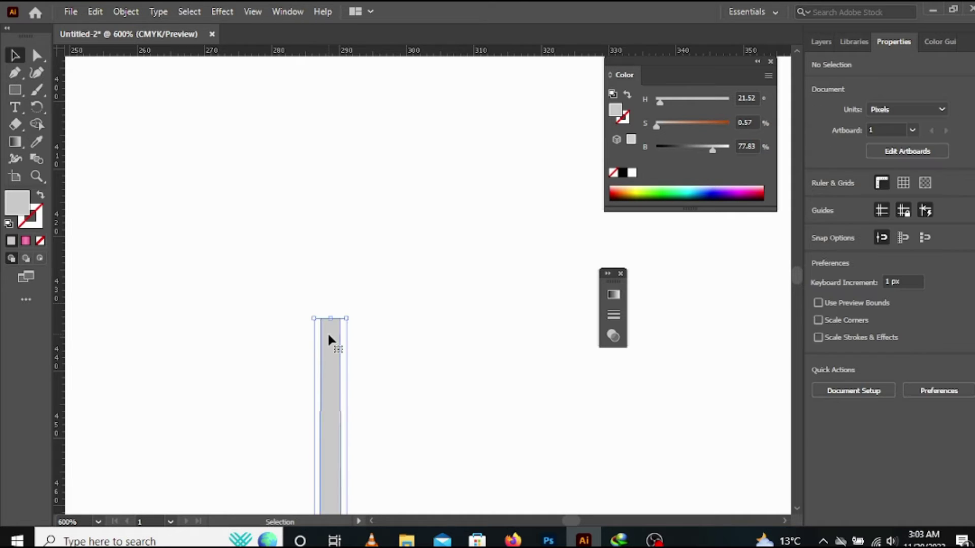
pyautogui.keyDown('ctrl'); pyautogui.click(329, 331); pyautogui.keyUp('ctrl')
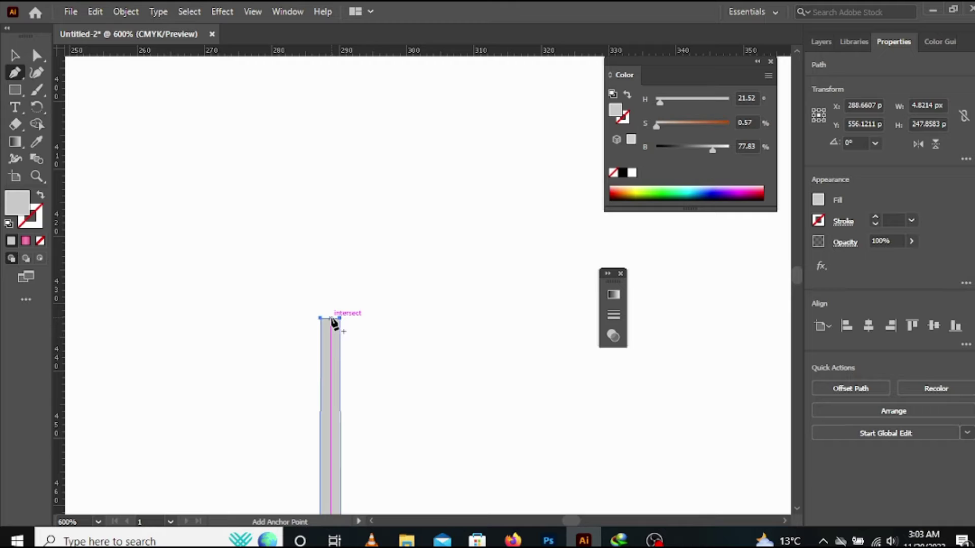
pyautogui.click(330, 319)
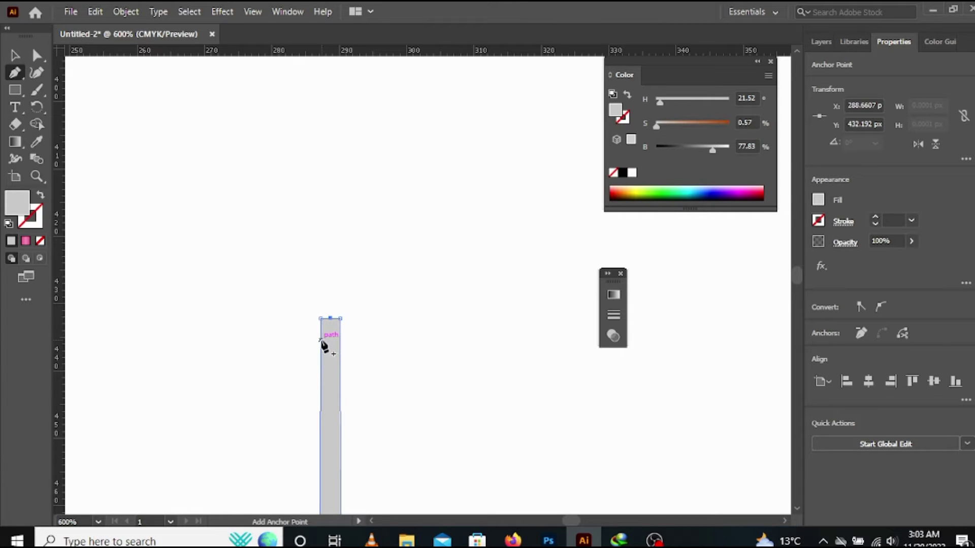
pyautogui.press('a')
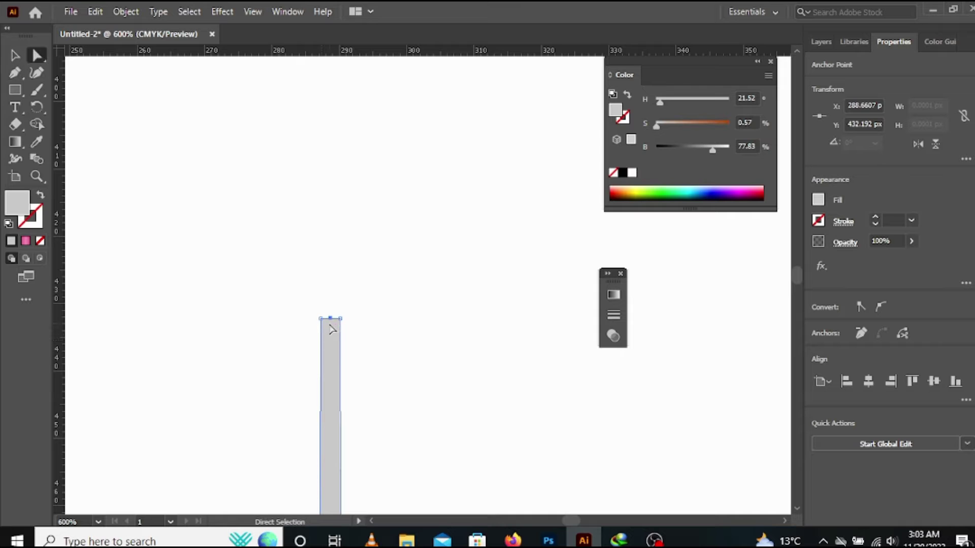
pyautogui.moveTo(330, 319); pyautogui.dragTo(330, 302)
pyautogui.scroll(-1, 354, 320)
pyautogui.scroll(-2, 354, 321)
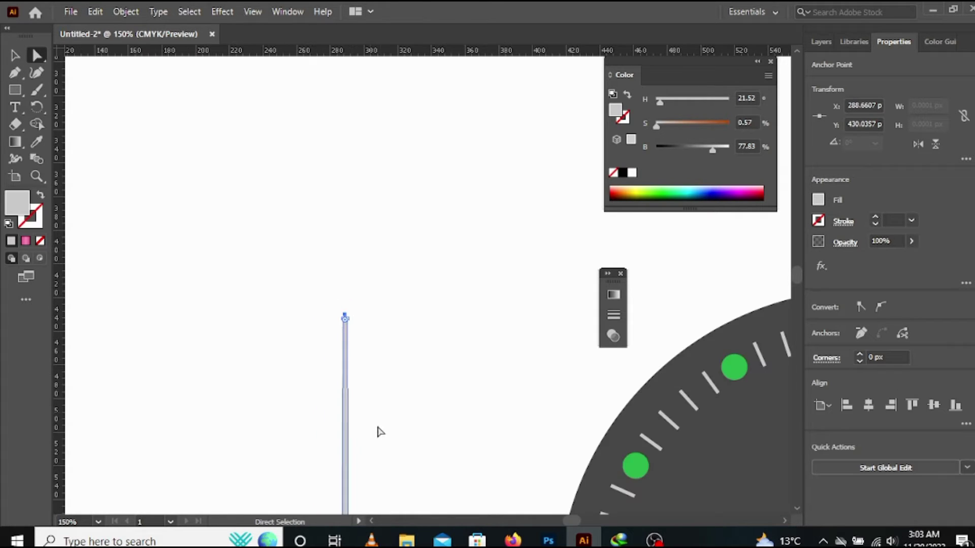
pyautogui.scroll(-2, 311, 175)
pyautogui.scroll(-2, 335, 228)
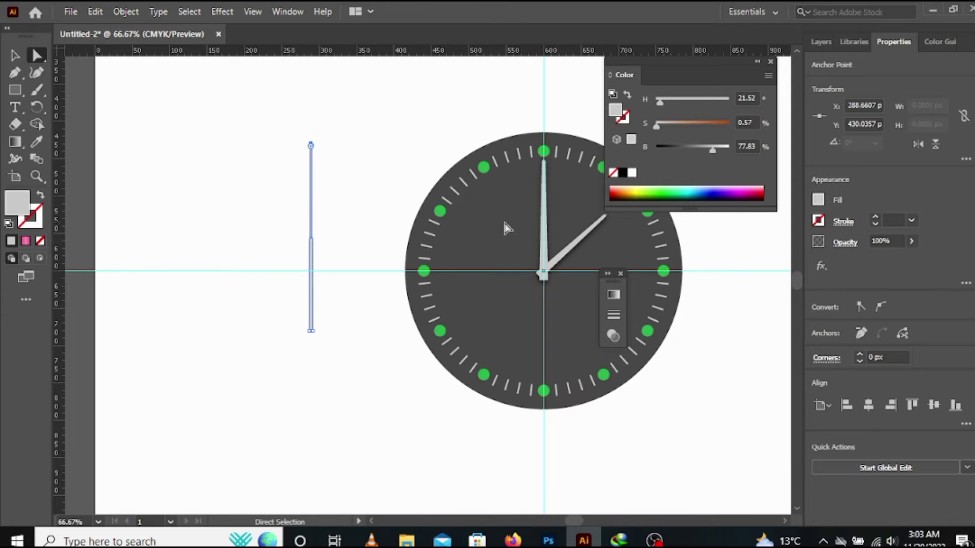
# Fill the pointed bar with bright orange #EF7700
pyautogui.doubleClick(17, 203)
pyautogui.moveTo(522, 335); pyautogui.dragTo(522, 342)
pyautogui.click(481, 196)
pyautogui.moveTo(481, 196); pyautogui.dragTo(492, 174)
pyautogui.click(645, 179)
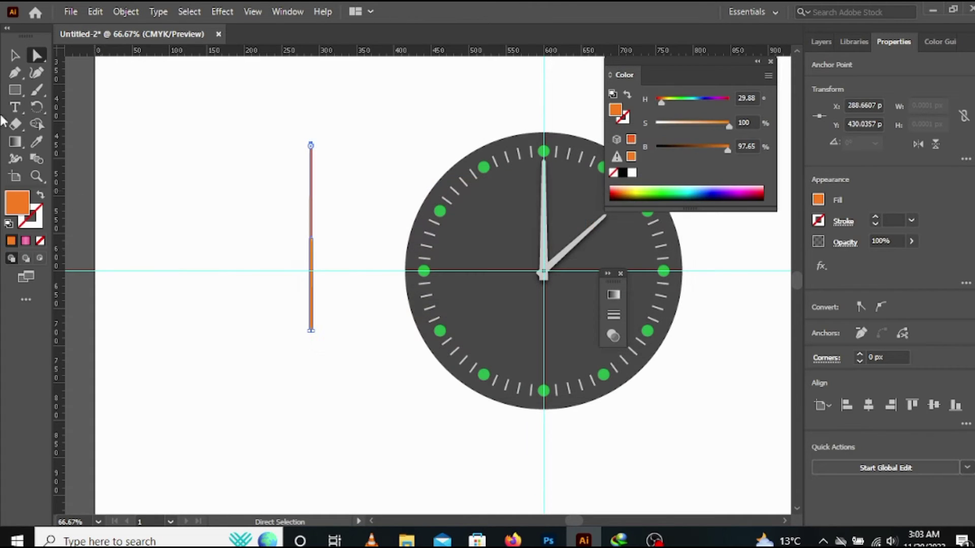
# Pull the orange bar's bottom-left and bottom-right anchors outward so it widens toward its base
pyautogui.click(14, 54)
pyautogui.click(205, 167)
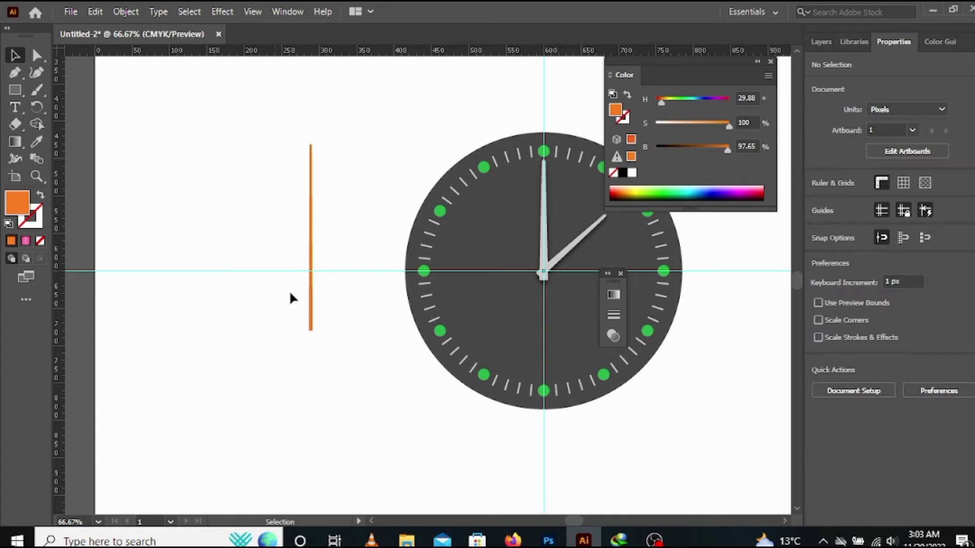
pyautogui.scroll(4, 309, 329)
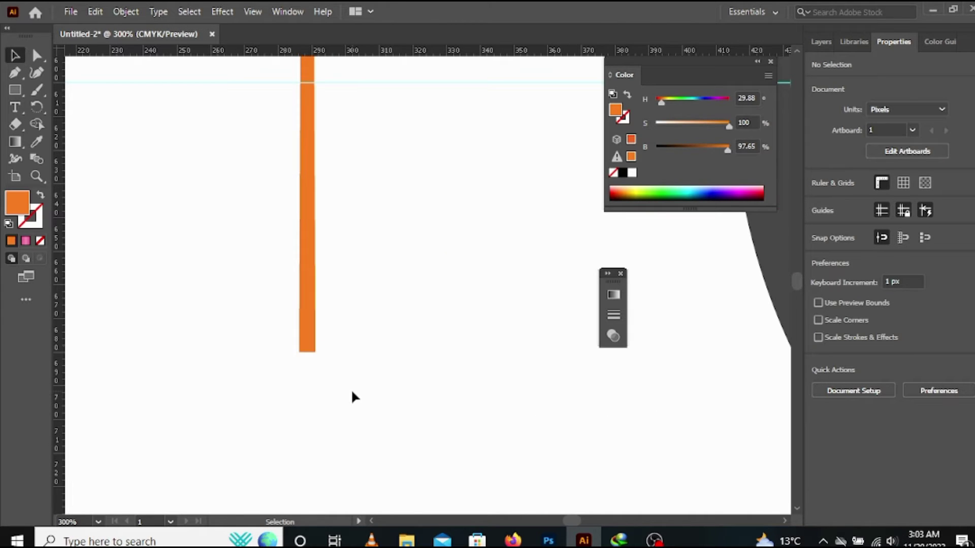
pyautogui.press('a')
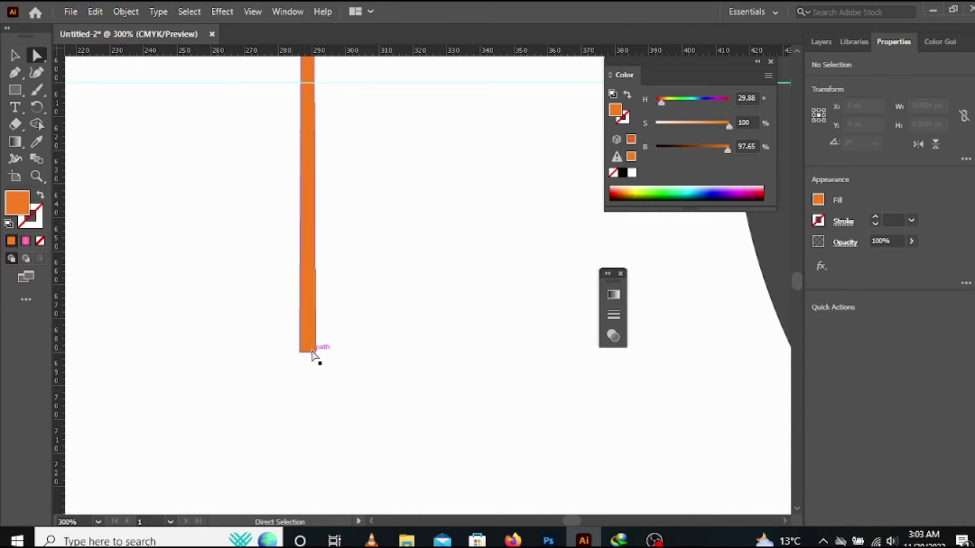
pyautogui.click(316, 353)
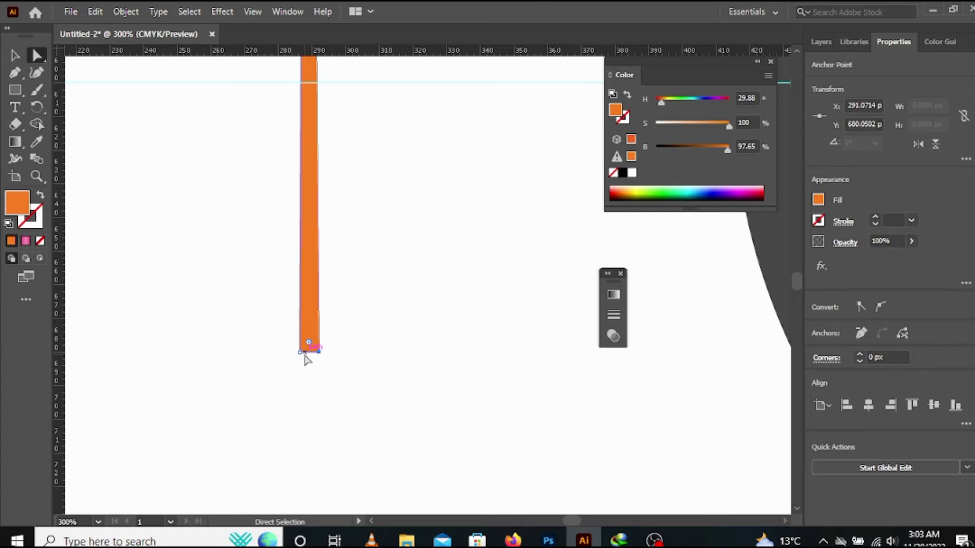
pyautogui.moveTo(303, 354); pyautogui.dragTo(297, 356)
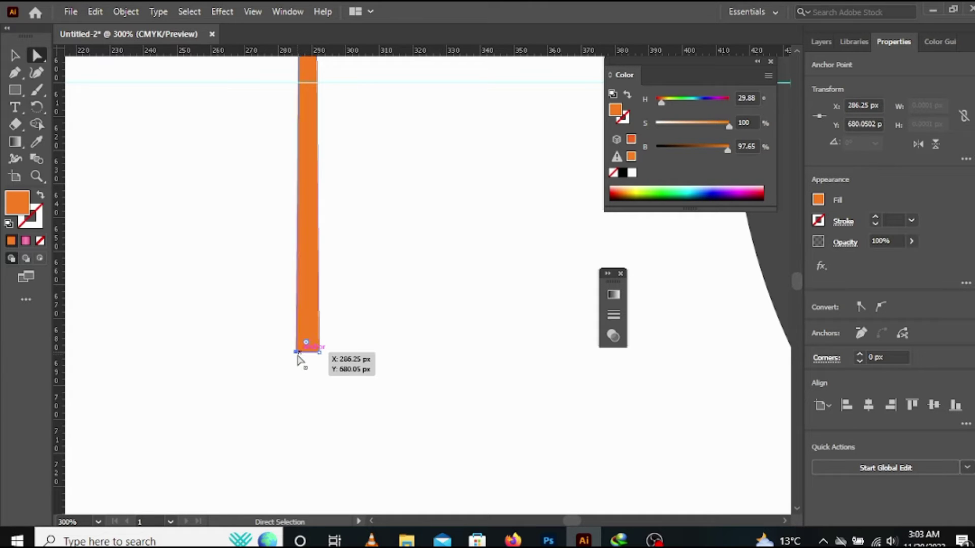
pyautogui.click(319, 351)
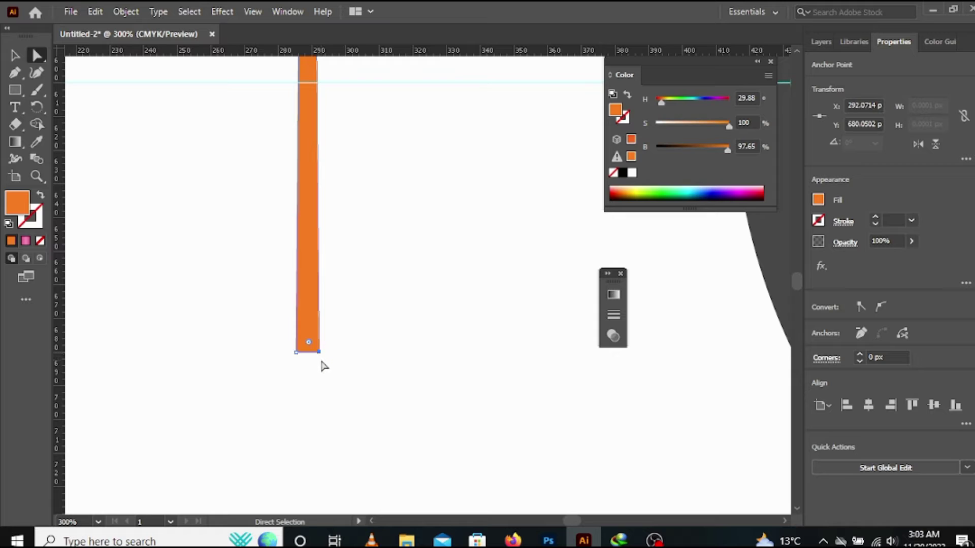
pyautogui.press('Right')
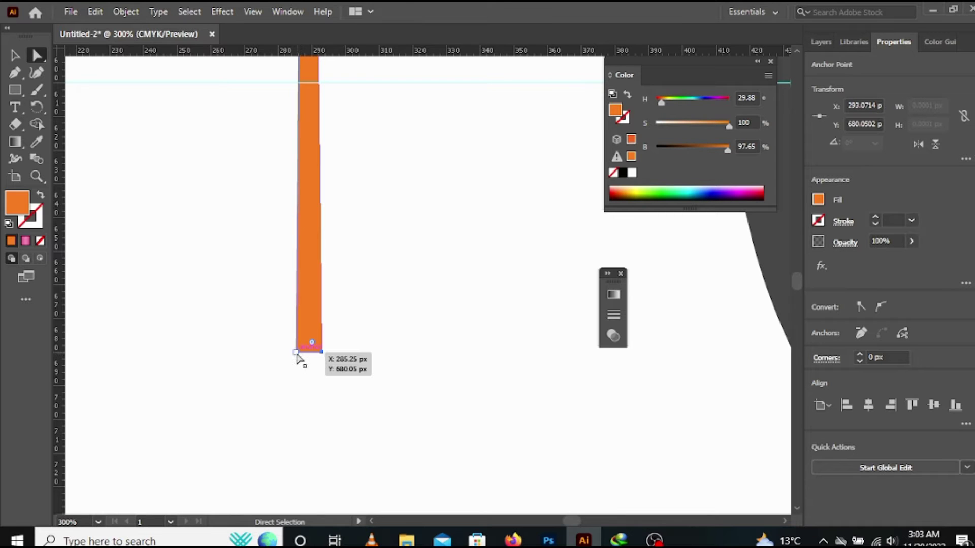
pyautogui.click(300, 403)
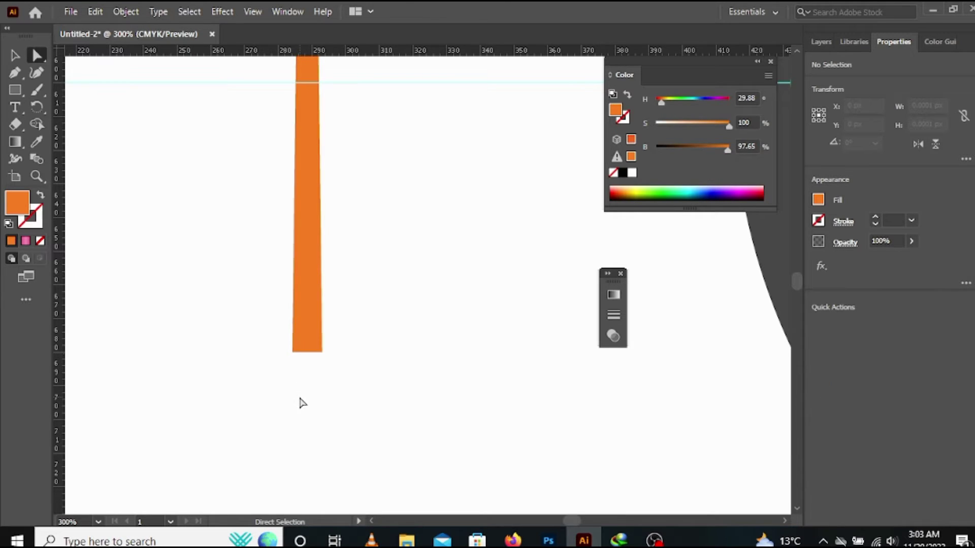
pyautogui.scroll(-1, 299, 403)
pyautogui.scroll(-1, 349, 363)
pyautogui.scroll(-1, 333, 366)
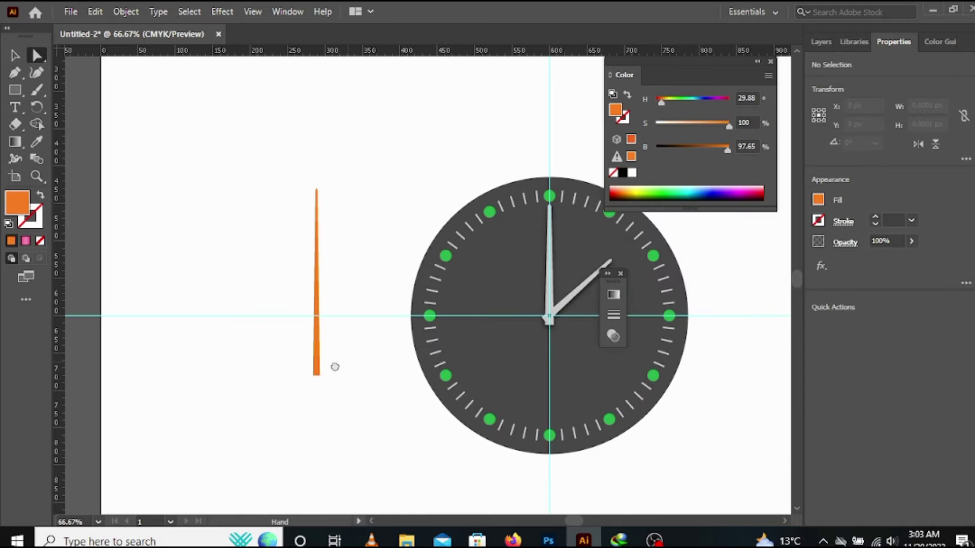
pyautogui.click(14, 55)
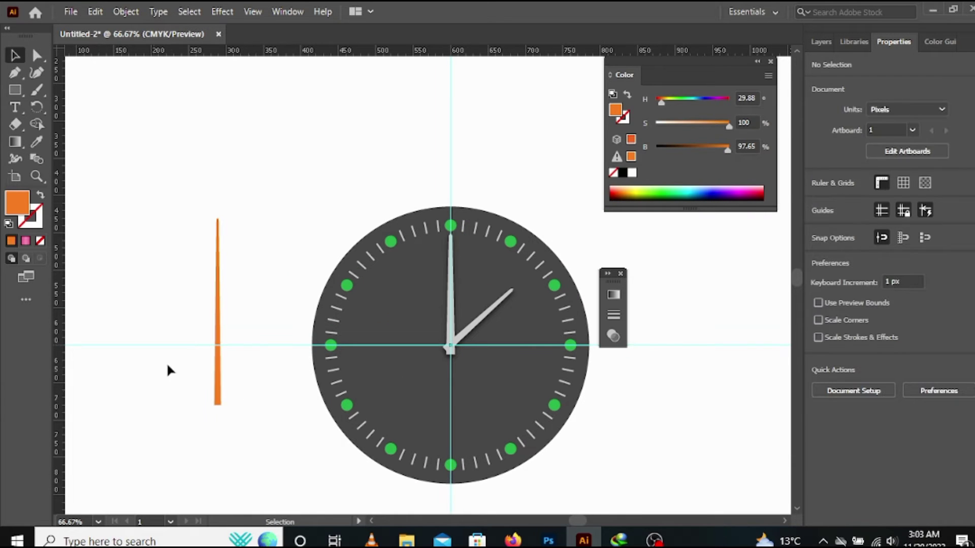
# Rotate the orange bar to about 114°
pyautogui.click(218, 399)
pyautogui.moveTo(230, 412); pyautogui.dragTo(266, 328)
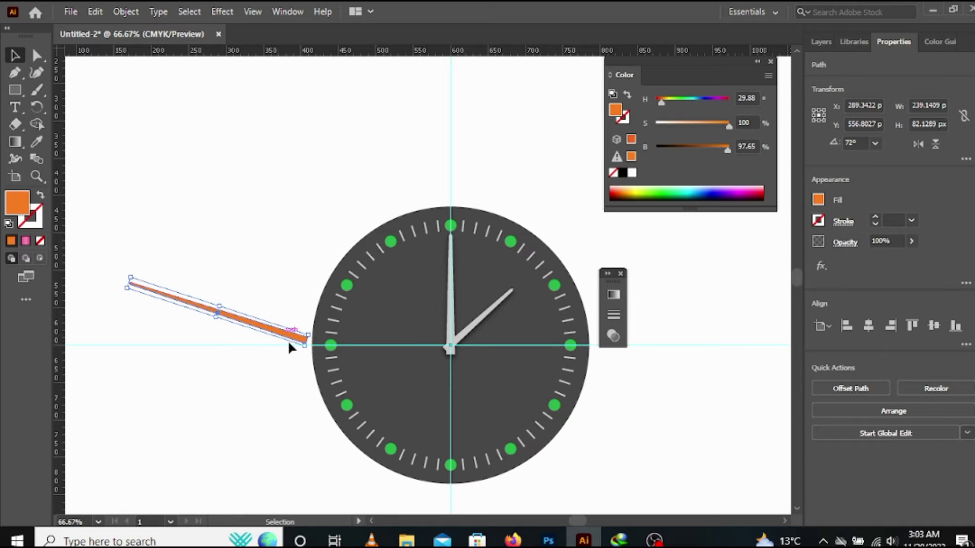
pyautogui.moveTo(310, 354); pyautogui.dragTo(406, 376)
pyautogui.scroll(3, 471, 357)
pyautogui.scroll(4, 440, 341)
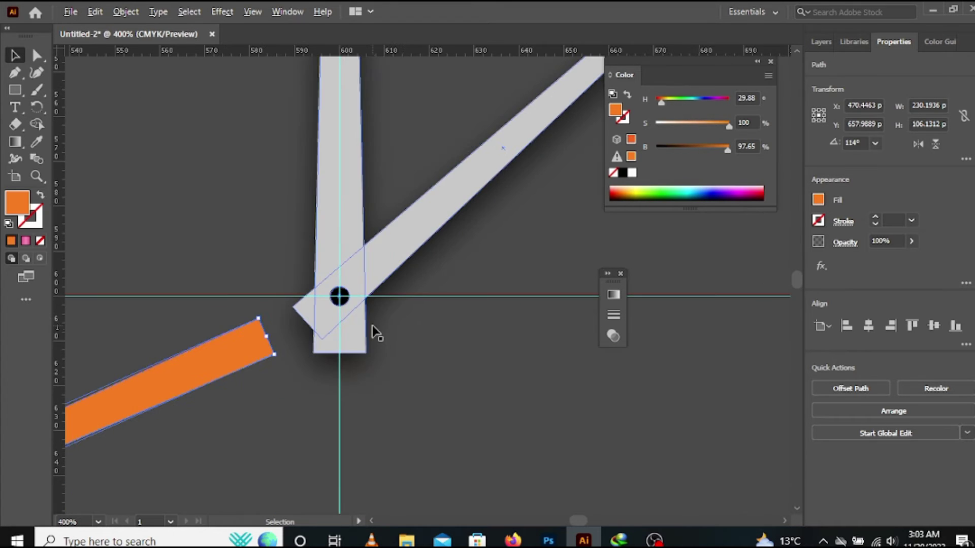
# Isolate the hands group and resize the black pivot dot to about 7.07 px
pyautogui.click(316, 249)
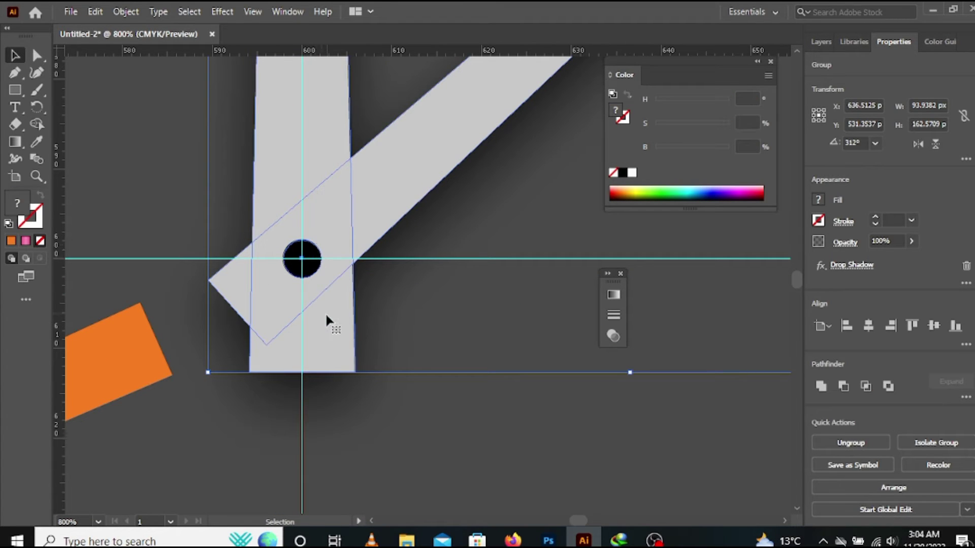
pyautogui.doubleClick(315, 278)
pyautogui.click(304, 275)
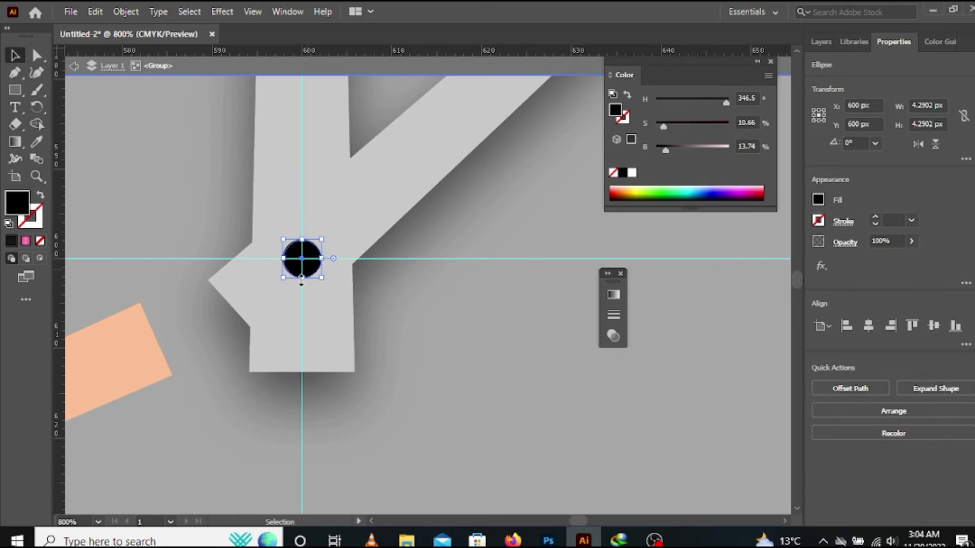
pyautogui.moveTo(303, 283); pyautogui.dragTo(303, 260)
pyautogui.scroll(-3, 320, 282)
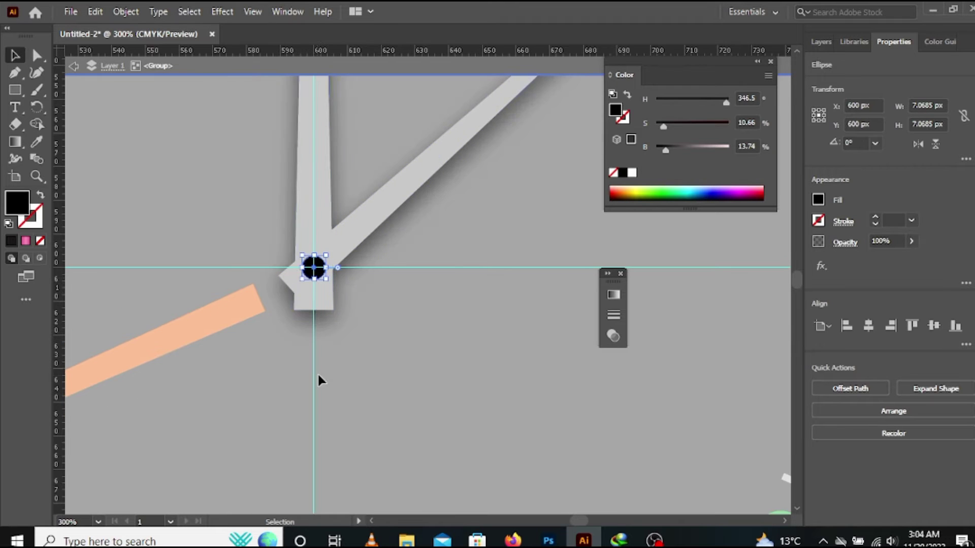
pyautogui.scroll(-2, 269, 327)
pyautogui.doubleClick(662, 439)
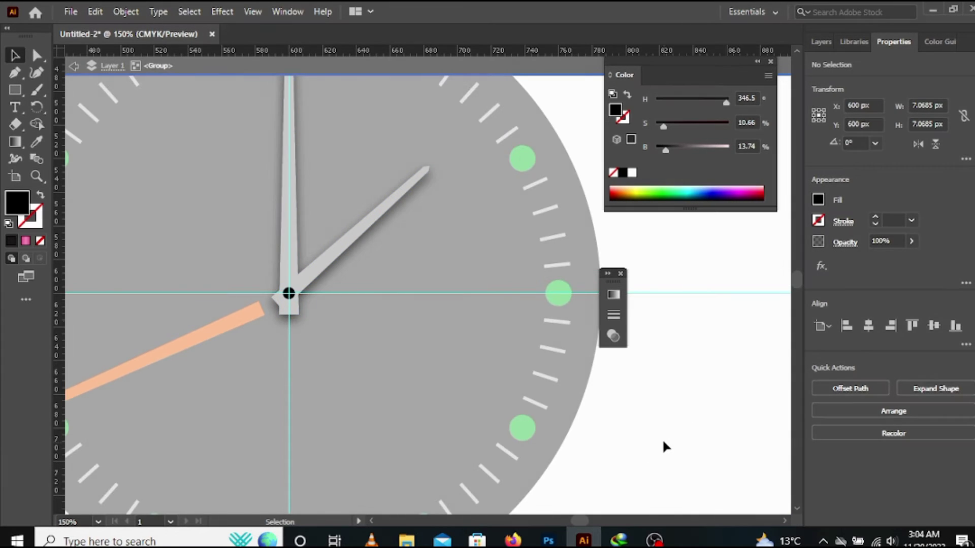
# Move the orange hand so its base end sits on the clock centre
pyautogui.scroll(2, 285, 293)
pyautogui.press('a')
pyautogui.click(292, 300)
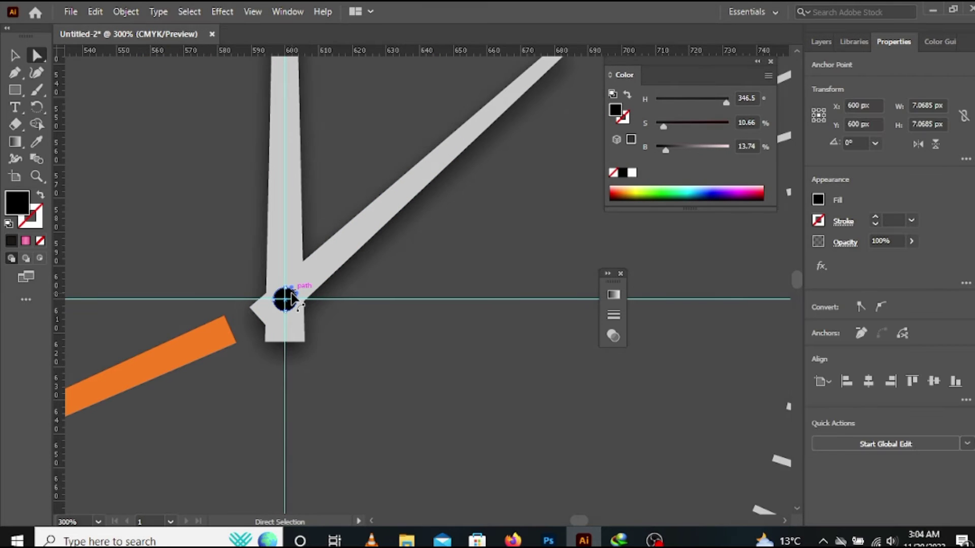
pyautogui.press('ctrl')
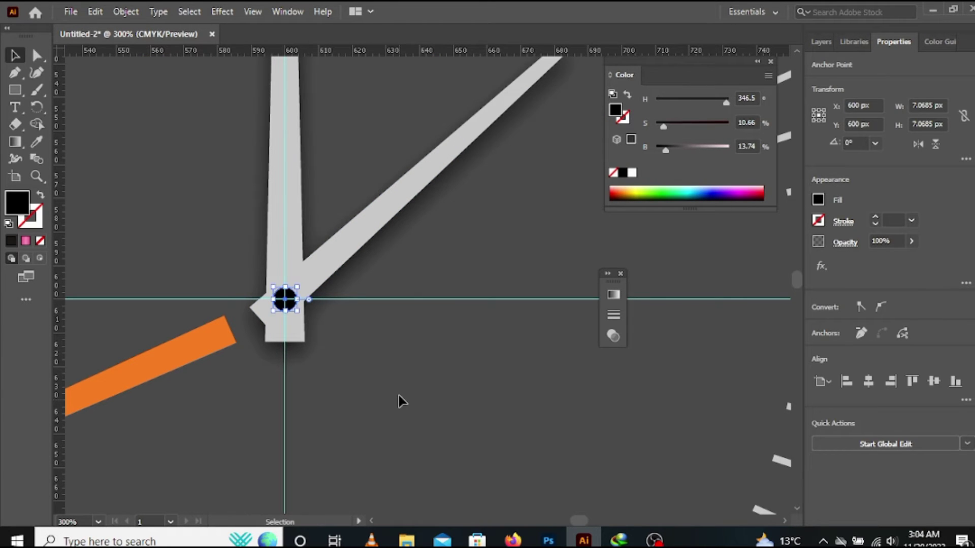
pyautogui.press('i')
pyautogui.click(180, 347)
pyautogui.moveTo(180, 344); pyautogui.dragTo(249, 327)
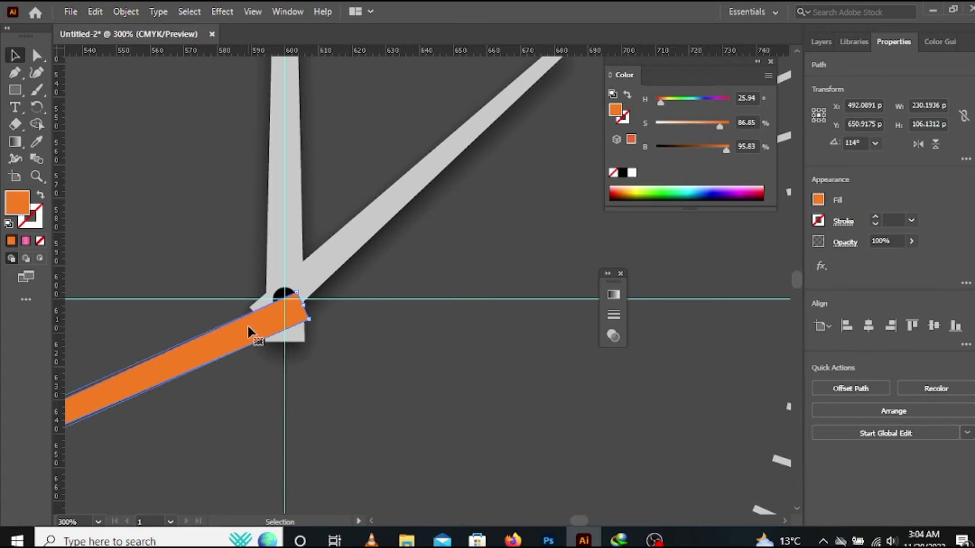
pyautogui.click(339, 268)
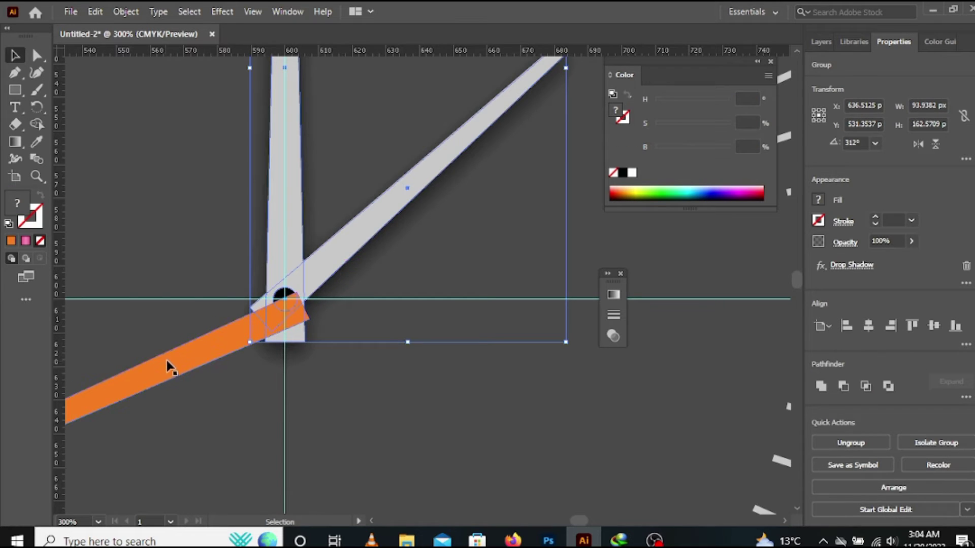
pyautogui.keyDown('shift'); pyautogui.click(271, 317); pyautogui.keyUp('shift')
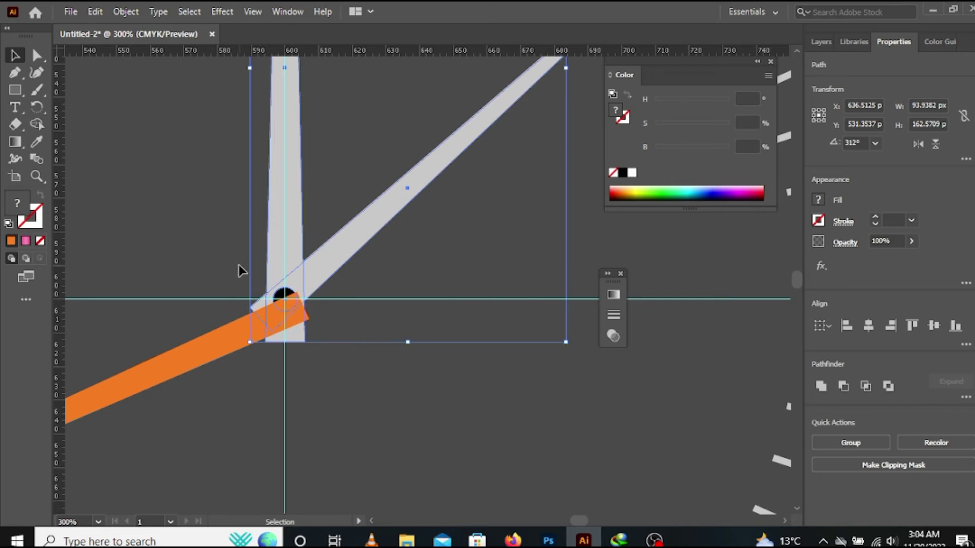
pyautogui.hotkey('ctrl', '-')
pyautogui.hotkey('ctrl', '-')
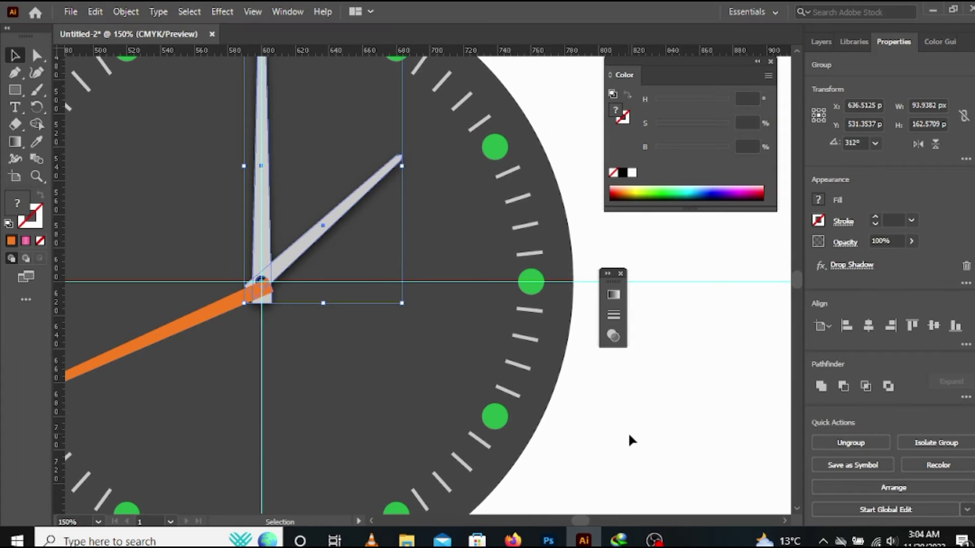
pyautogui.click(630, 440)
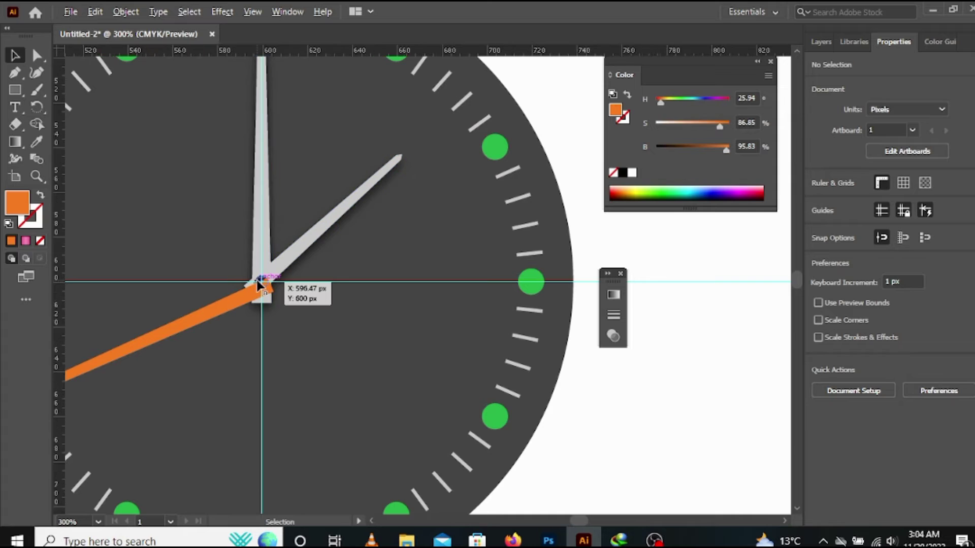
# Alt-drag a copy of the black pivot dot above the orange hand and centre the hand beneath it
pyautogui.scroll(5, 256, 284)
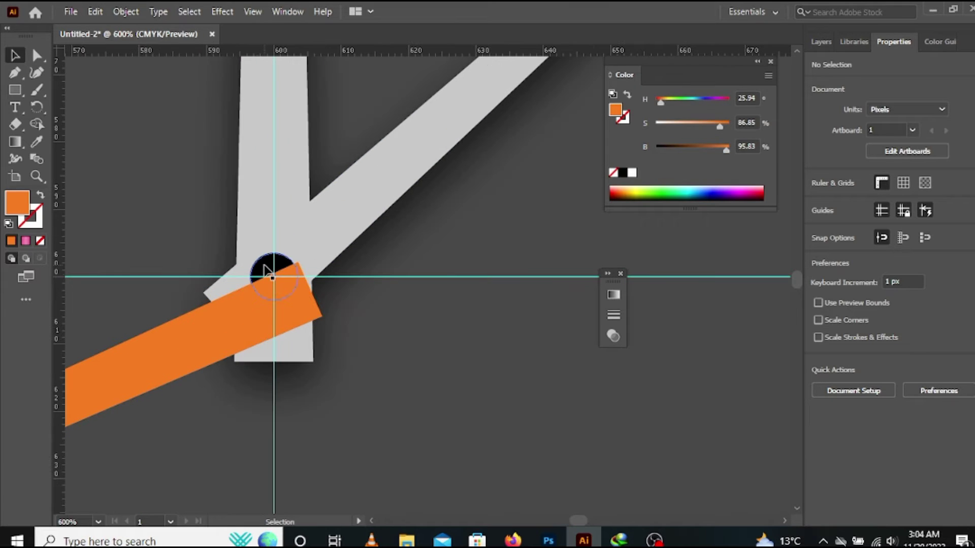
pyautogui.press('a')
pyautogui.click(266, 270)
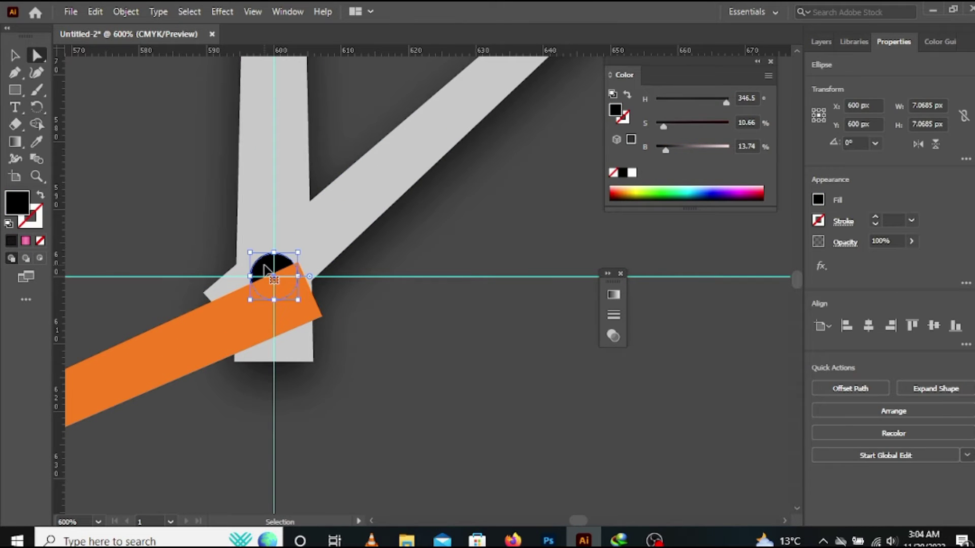
pyautogui.press('ctrl')
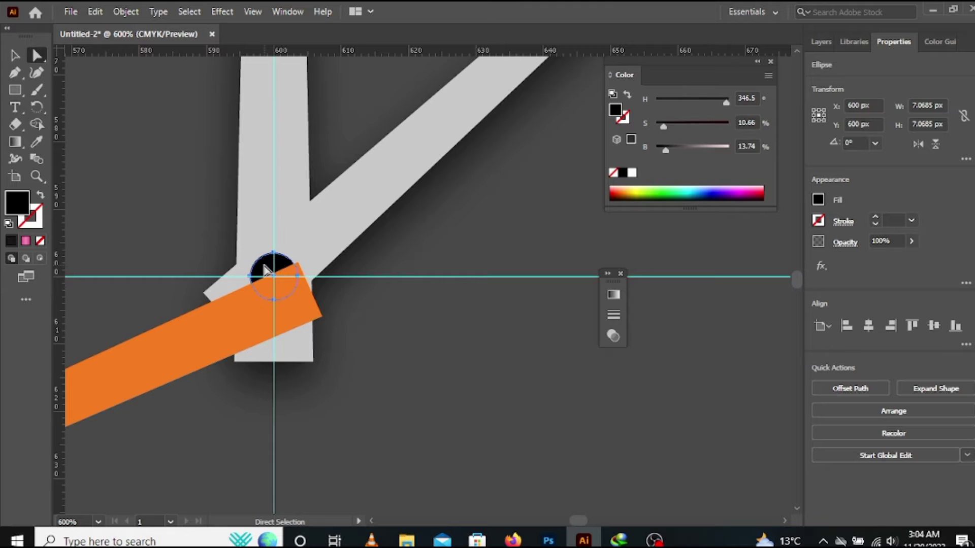
pyautogui.moveTo(267, 269); pyautogui.dragTo(224, 275)
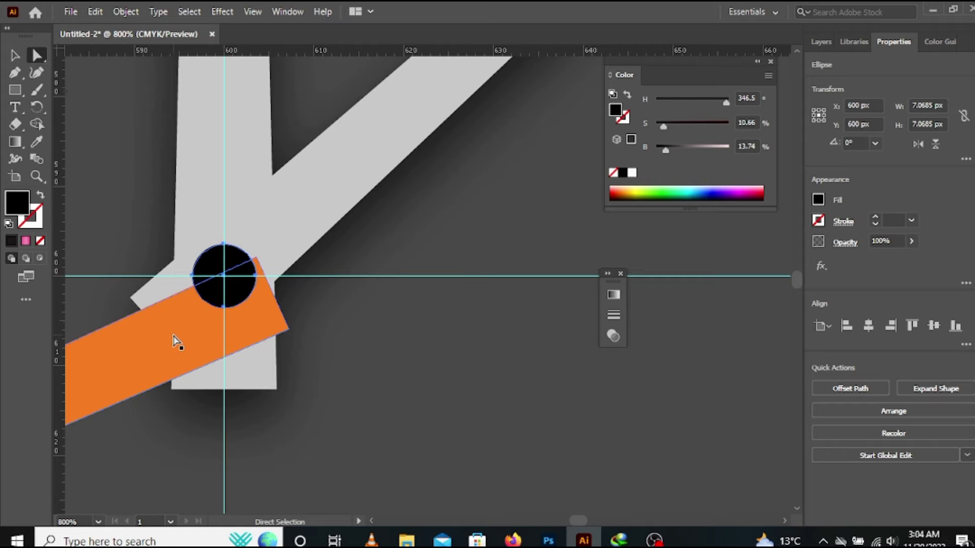
pyautogui.scroll(-1, 169, 339)
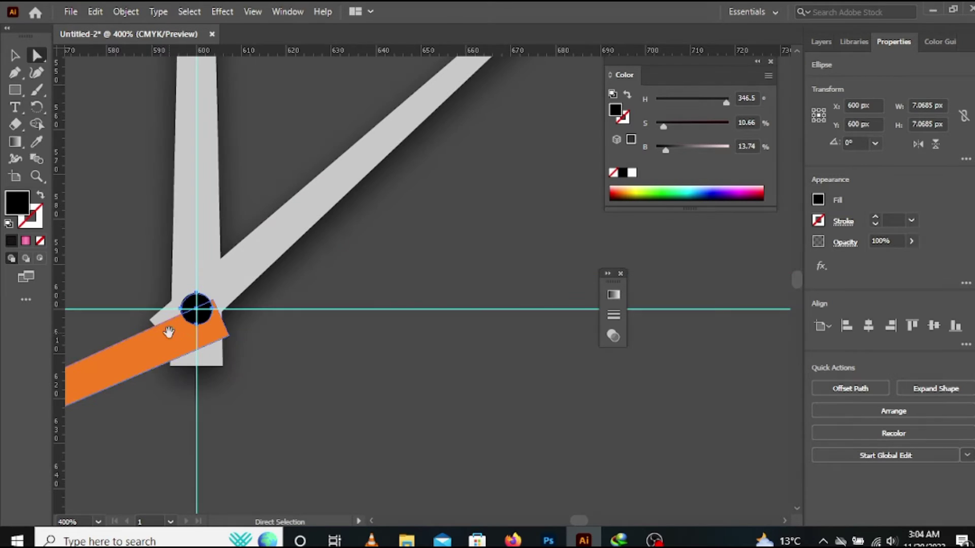
pyautogui.moveTo(171, 338); pyautogui.dragTo(311, 323)
# Adjust the outer tip and scale the orange second hand shorter to fit inside the dial
pyautogui.scroll(1, 308, 346)
pyautogui.scroll(-7, 311, 329)
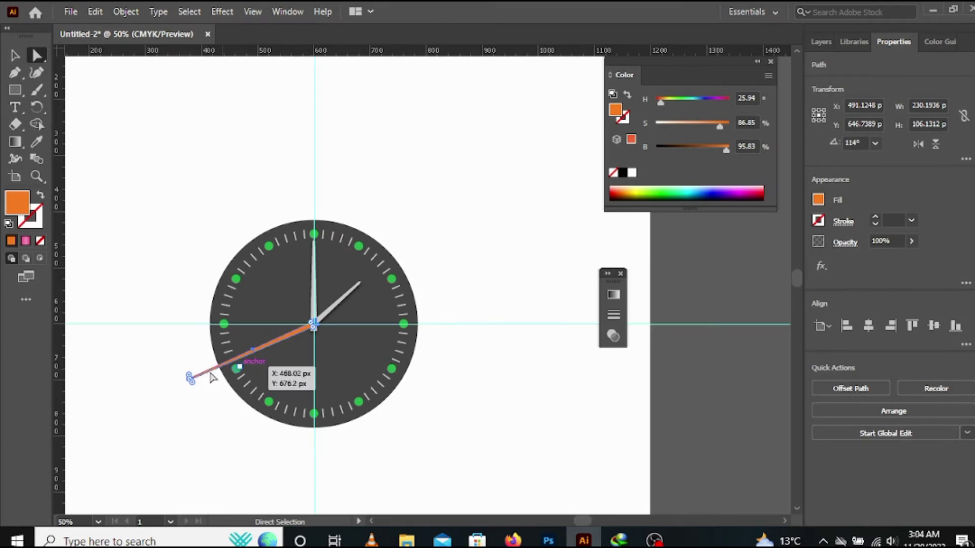
pyautogui.moveTo(191, 374); pyautogui.dragTo(290, 351)
pyautogui.scroll(6, 288, 348)
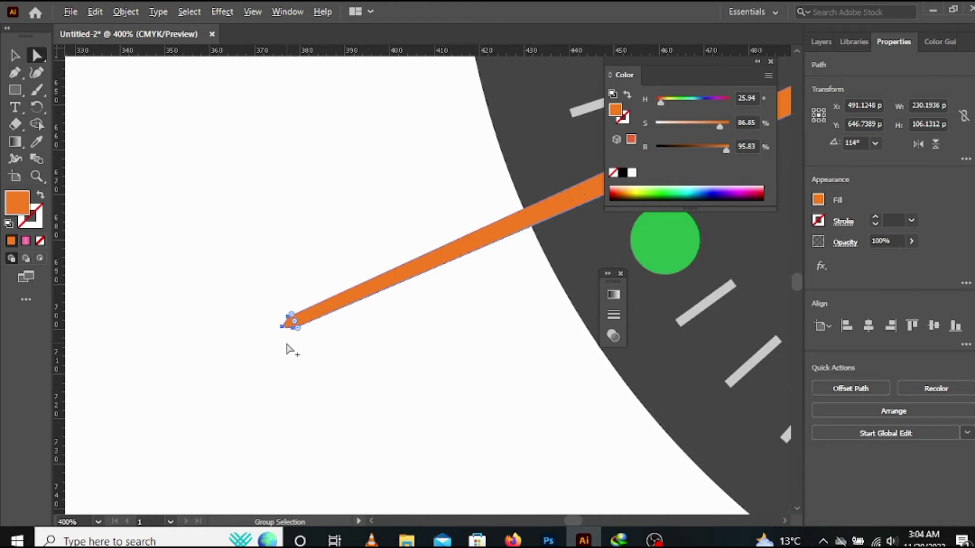
pyautogui.press('v')
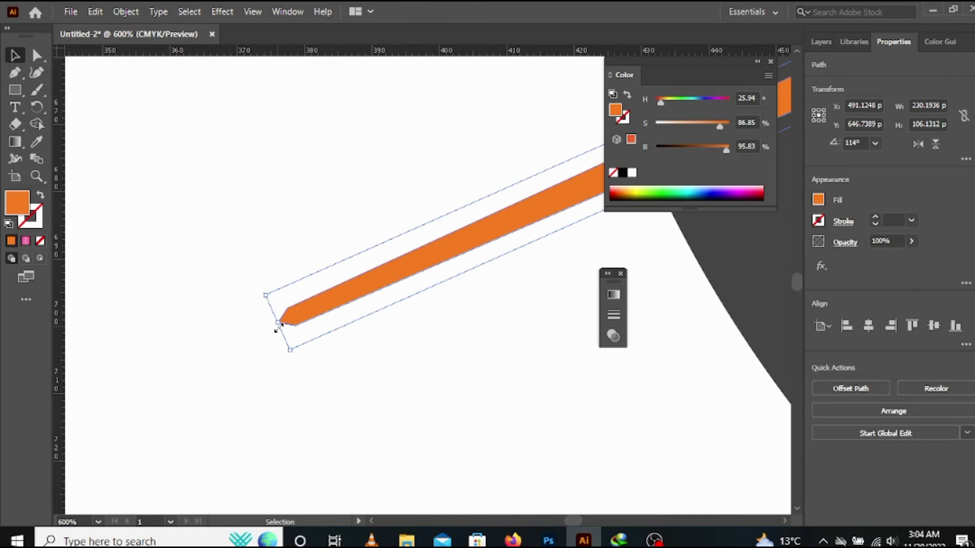
pyautogui.moveTo(276, 326); pyautogui.dragTo(325, 333)
pyautogui.hscroll(-3, 162, 401)
pyautogui.click(141, 410)
pyautogui.scroll(-4, 327, 334)
pyautogui.click(204, 385)
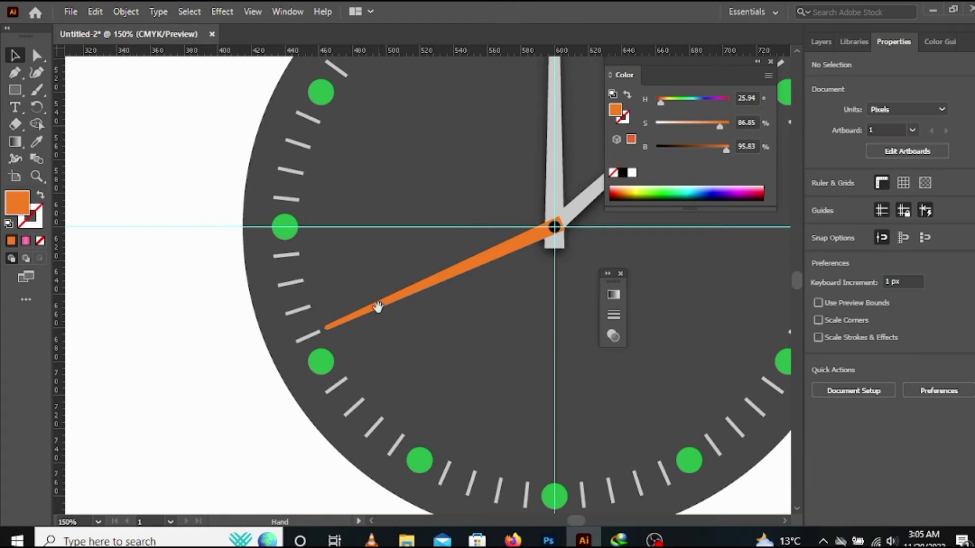
pyautogui.scroll(-5, 272, 351)
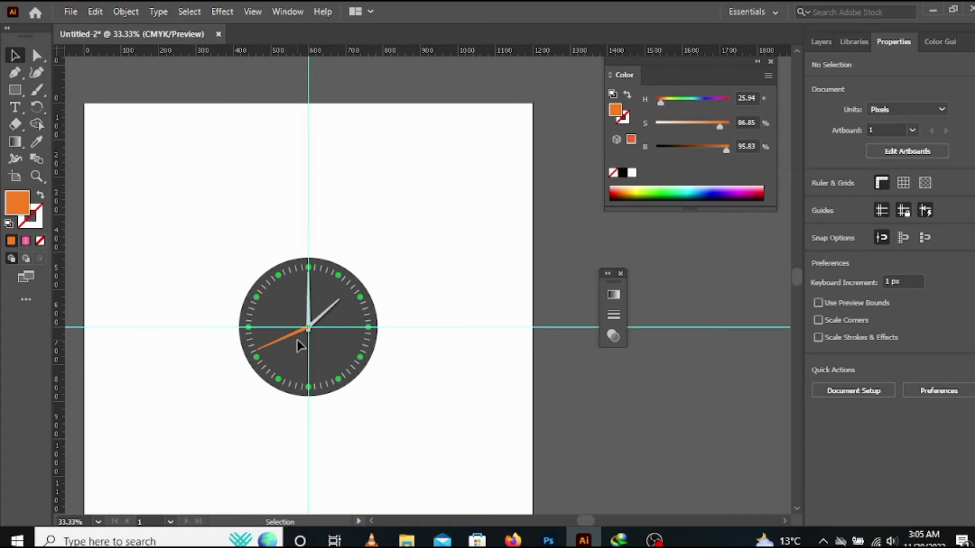
pyautogui.scroll(2, 297, 339)
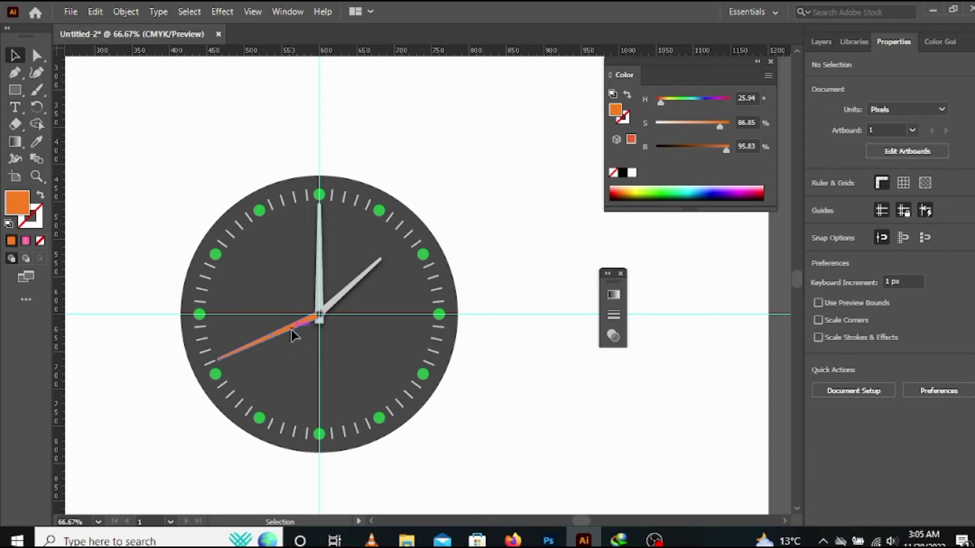
# Give the orange second hand a Multiply 55% drop shadow (X 0, Y 3, Blur 3 px)
pyautogui.click(291, 330)
pyautogui.click(222, 12)
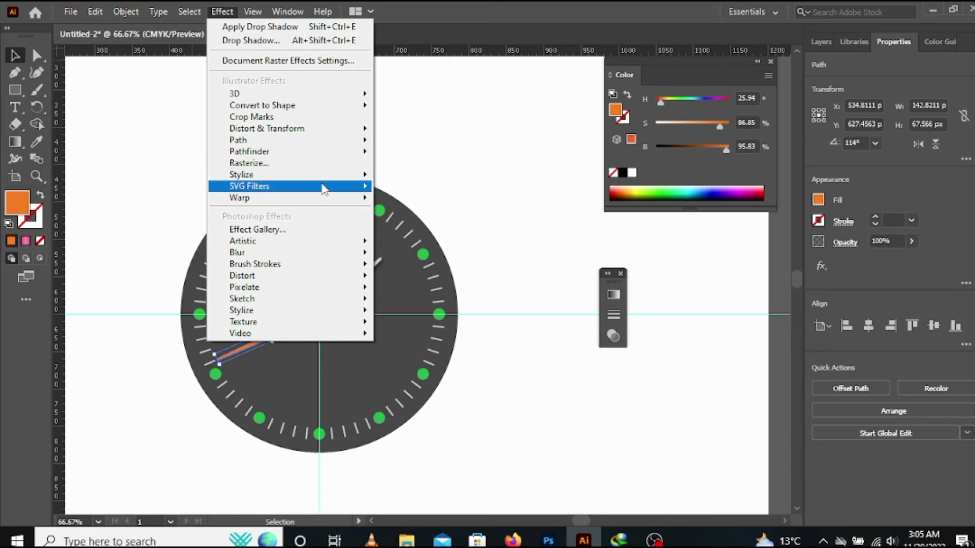
pyautogui.moveTo(325, 175)
pyautogui.click(425, 177)
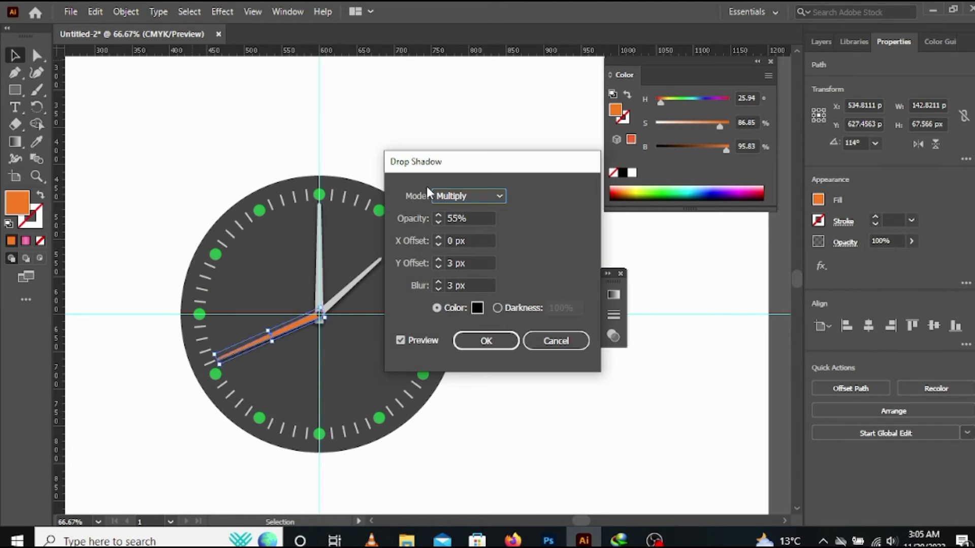
pyautogui.click(512, 340)
# Hide the cyan guides
pyautogui.click(542, 421)
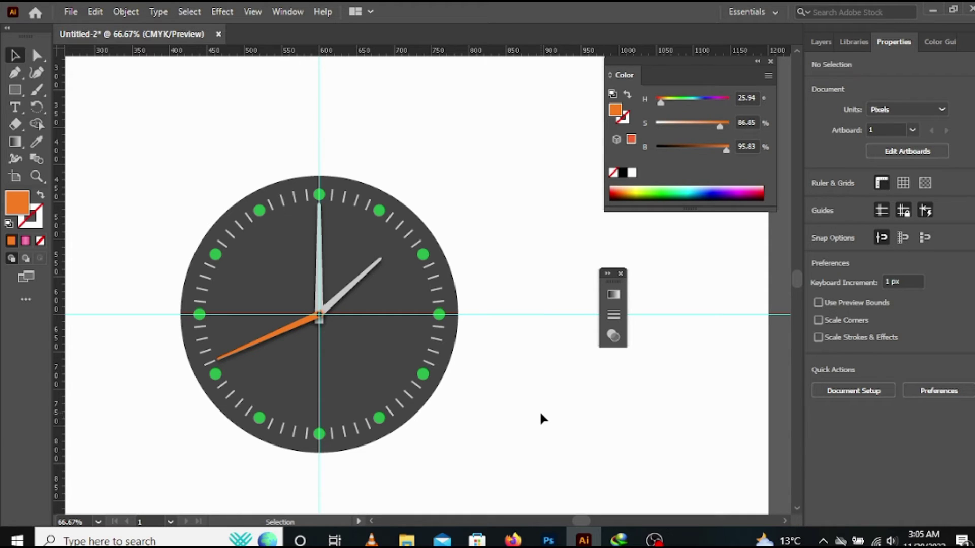
pyautogui.rightClick(191, 111)
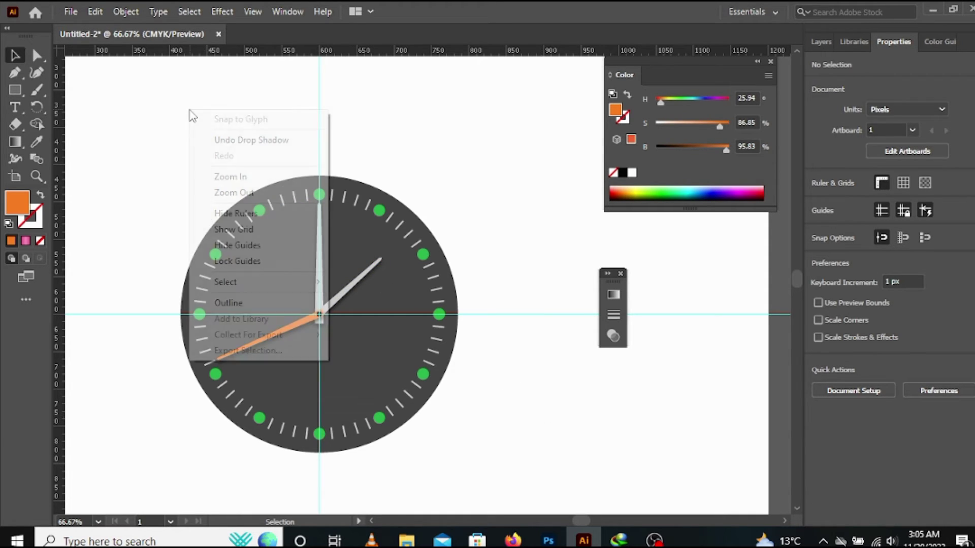
pyautogui.click(247, 249)
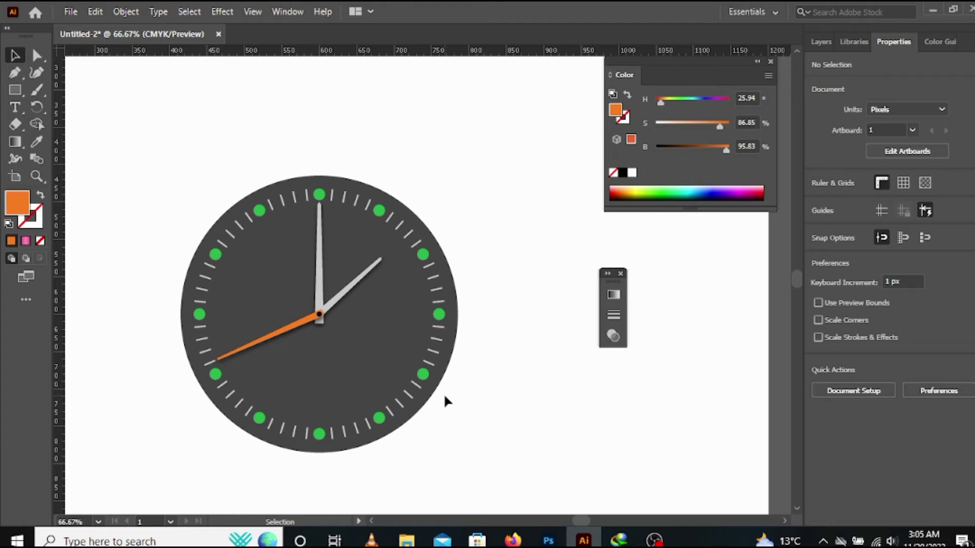
# Unlock all the locked clock parts with Object > Unlock All
pyautogui.scroll(-3, 444, 393)
pyautogui.moveTo(470, 400); pyautogui.dragTo(405, 335)
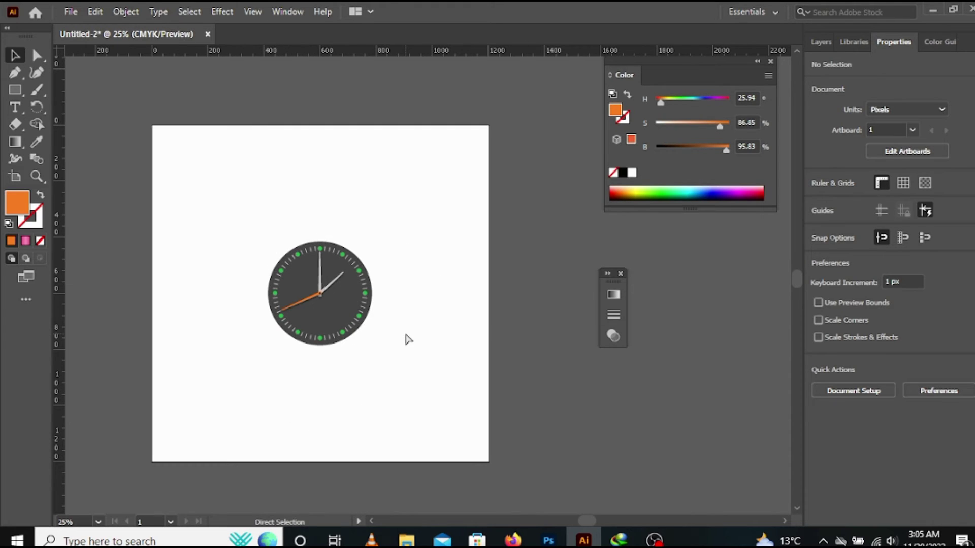
pyautogui.click(138, 12)
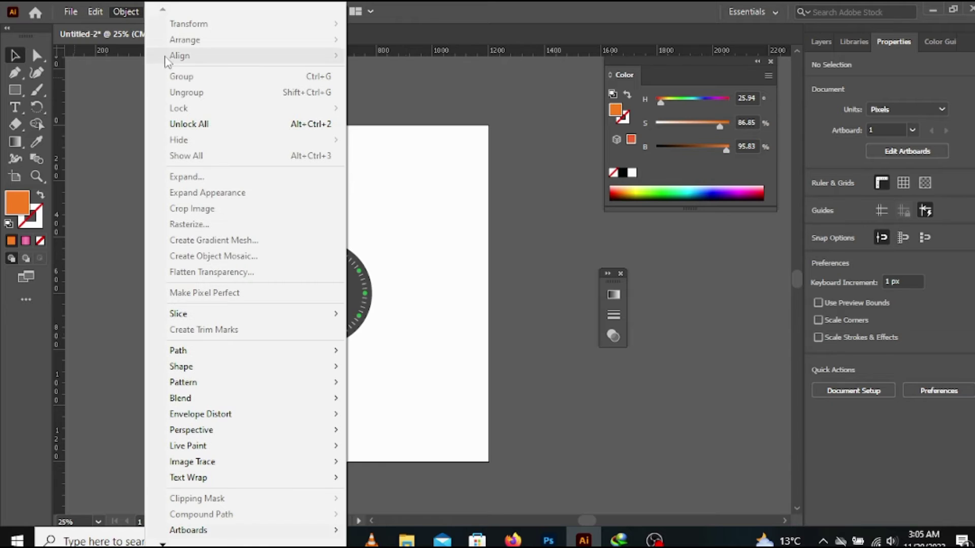
pyautogui.click(219, 134)
# Group all the clock parts and move the group off the artboard to the right
pyautogui.moveTo(243, 169); pyautogui.dragTo(417, 452)
pyautogui.hotkey('ctrl', 'g')
pyautogui.click(414, 397)
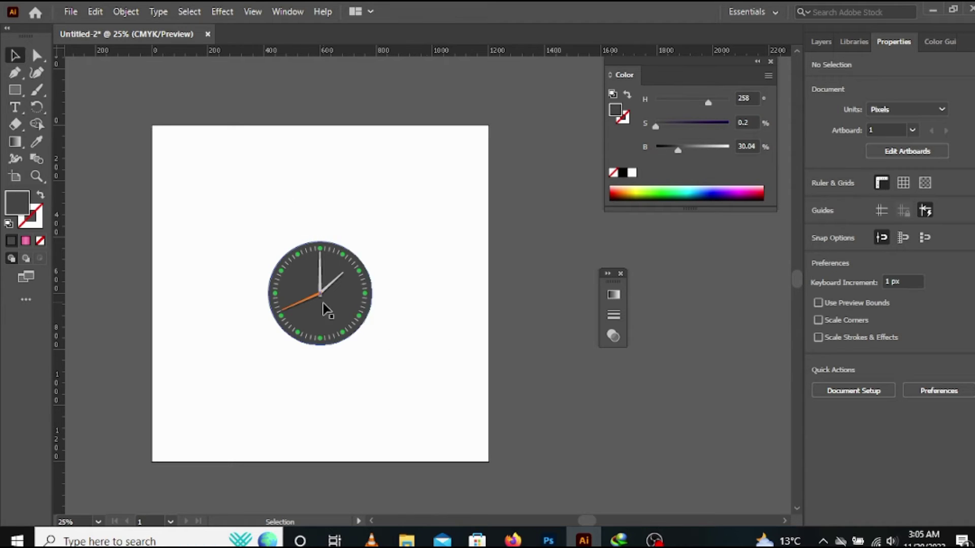
pyautogui.moveTo(327, 309); pyautogui.dragTo(555, 261)
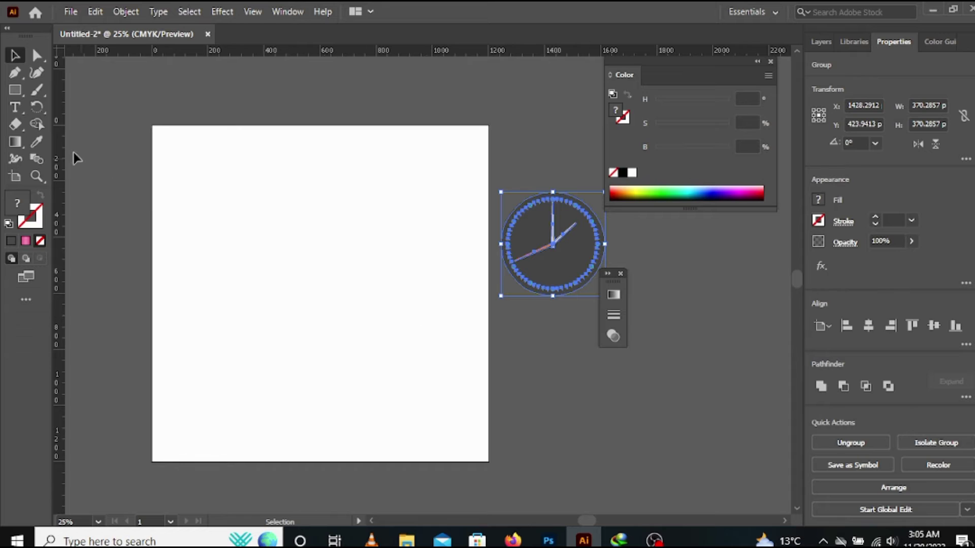
# Draw a large perfect circle with the Ellipse tool
pyautogui.click(15, 90)
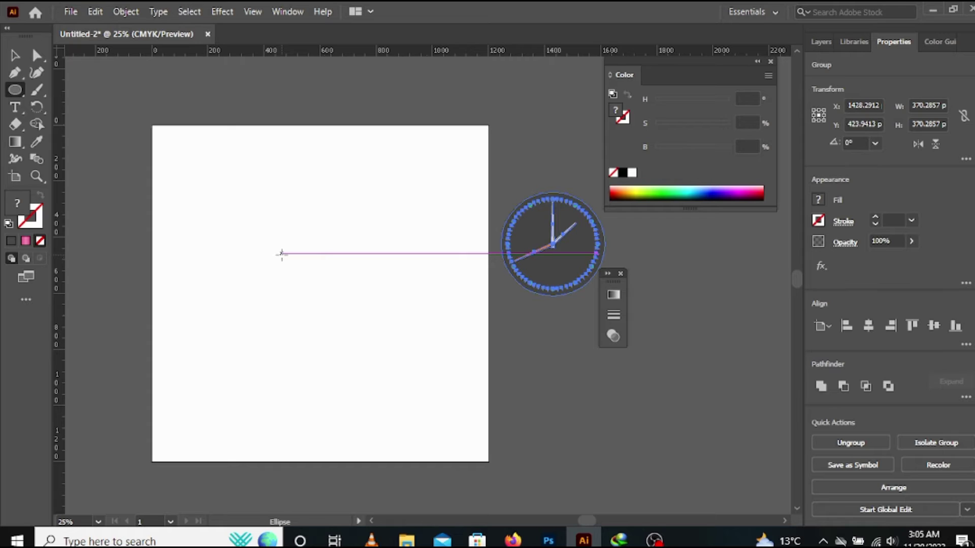
pyautogui.moveTo(271, 235); pyautogui.dragTo(338, 376)
pyautogui.hotkey('ctrl', '=')
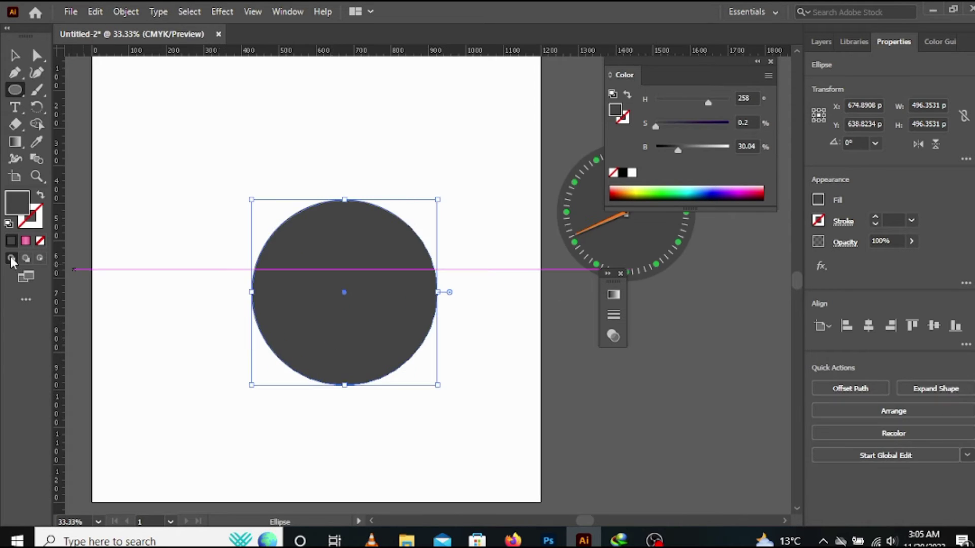
# Fill the circle with very dark grey and centre it on the artboard
pyautogui.doubleClick(22, 205)
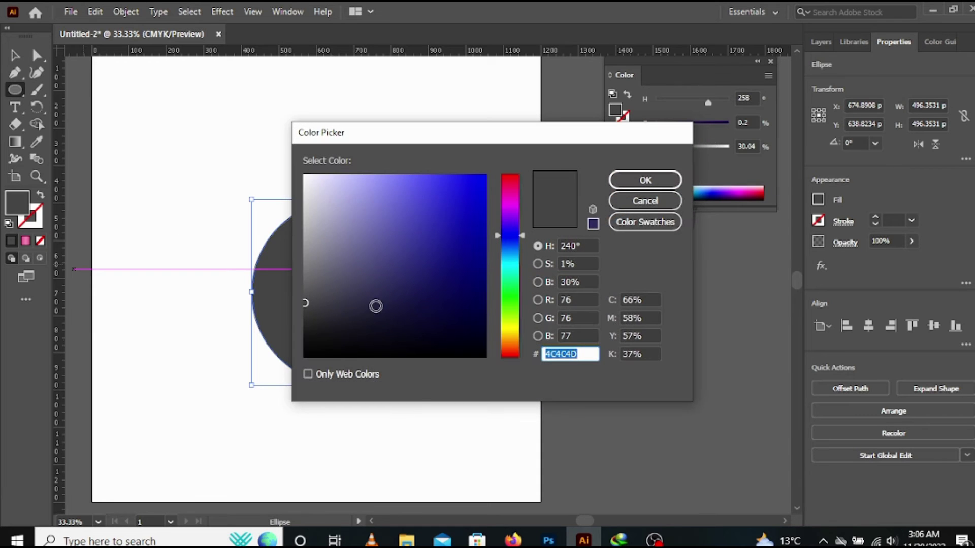
pyautogui.click(305, 332)
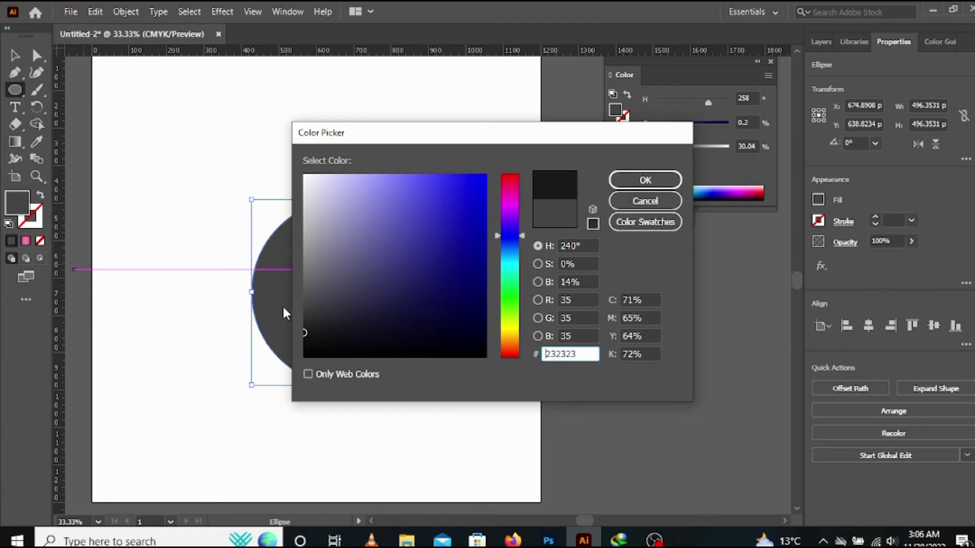
pyautogui.click(304, 316)
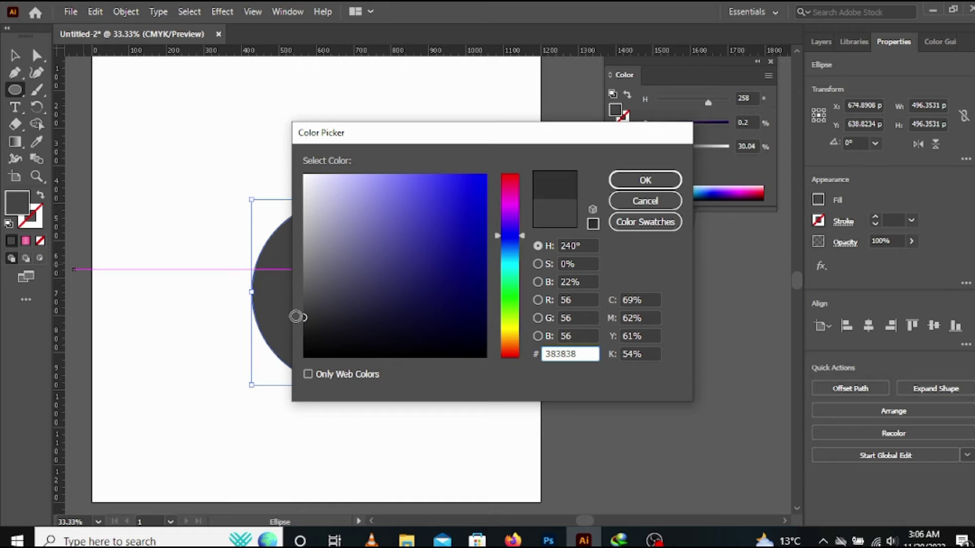
pyautogui.click(646, 181)
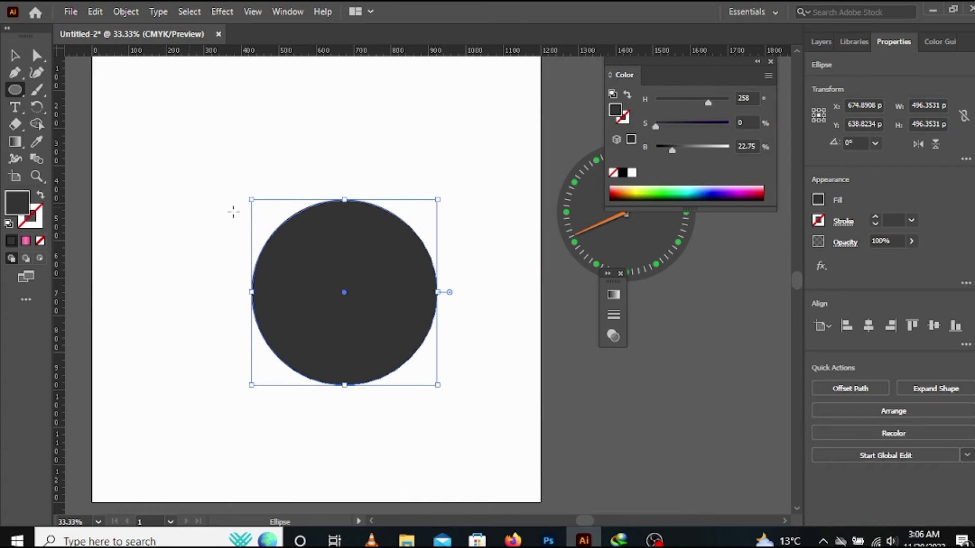
pyautogui.click(933, 326)
pyautogui.click(869, 326)
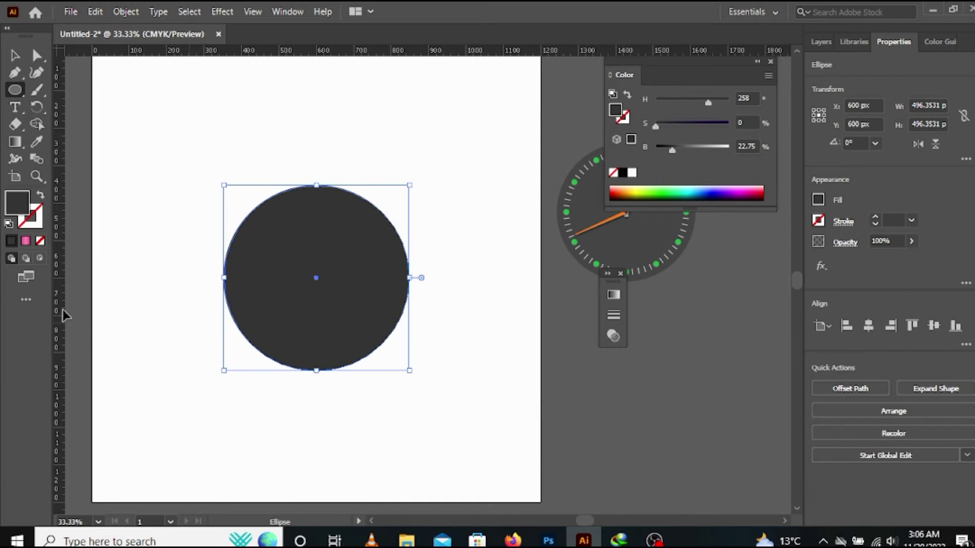
pyautogui.moveTo(15, 90); pyautogui.dragTo(80, 90)
# Draw a rectangle over the circle's top, centred horizontally and slightly narrowed
pyautogui.moveTo(253, 158); pyautogui.dragTo(382, 217)
pyautogui.scroll(1, 322, 218)
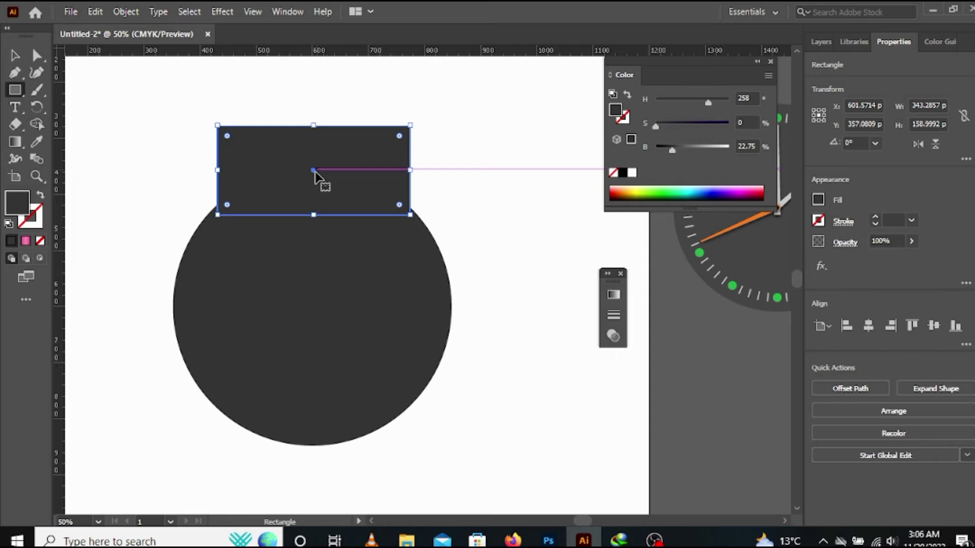
pyautogui.moveTo(314, 172); pyautogui.dragTo(314, 161)
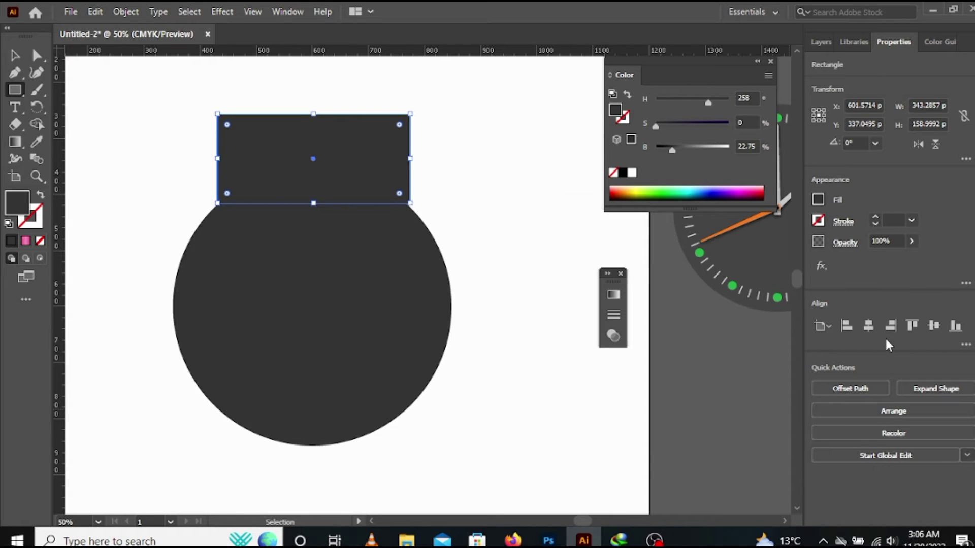
pyautogui.click(875, 327)
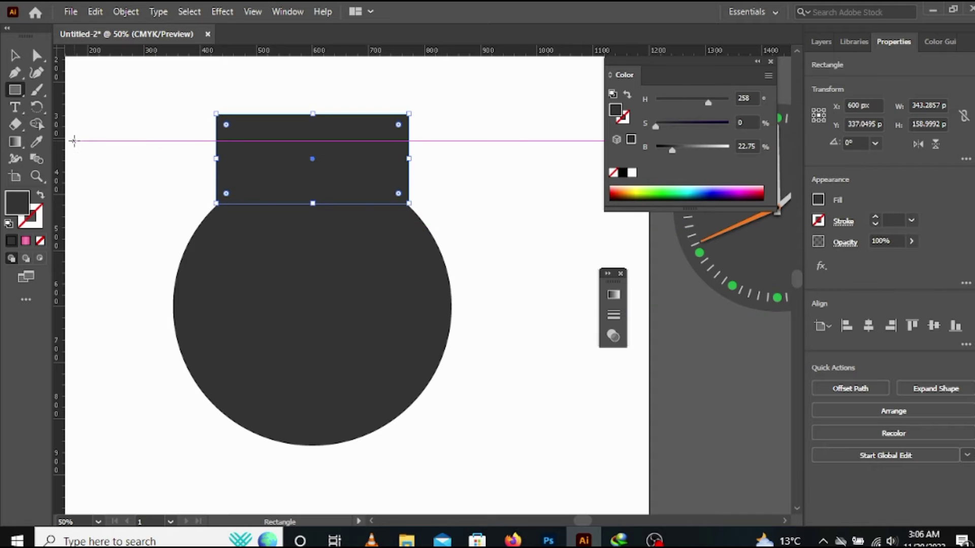
pyautogui.scroll(3, 228, 172)
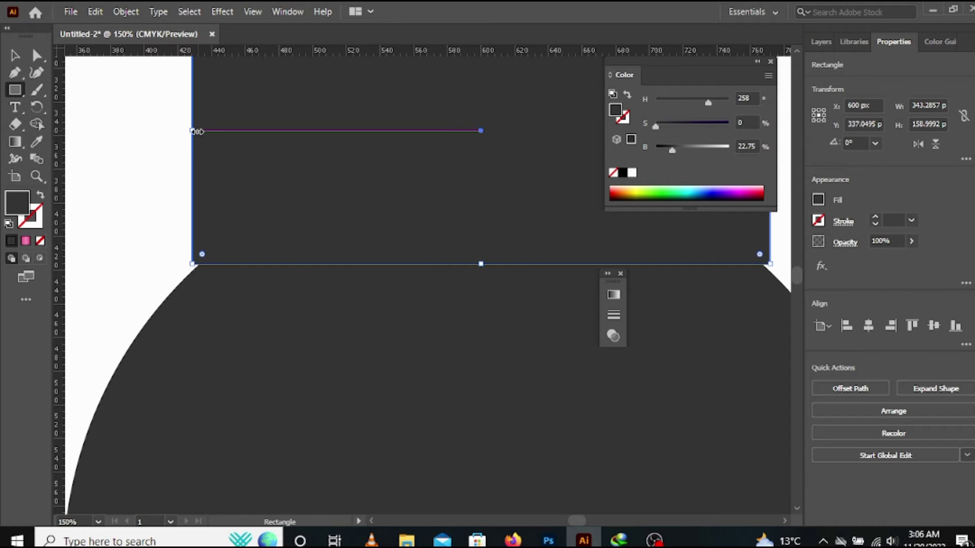
pyautogui.moveTo(197, 131); pyautogui.dragTo(201, 131)
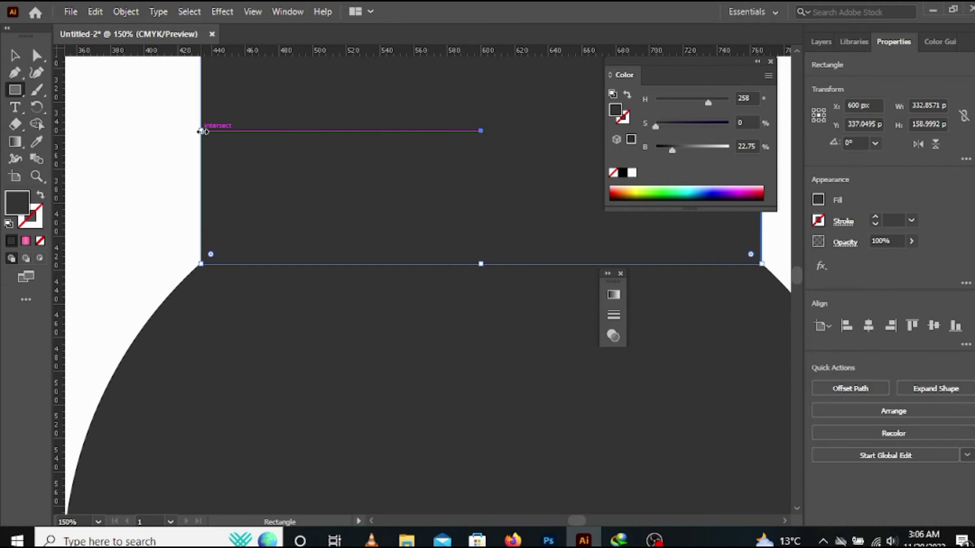
pyautogui.click(13, 54)
pyautogui.click(121, 127)
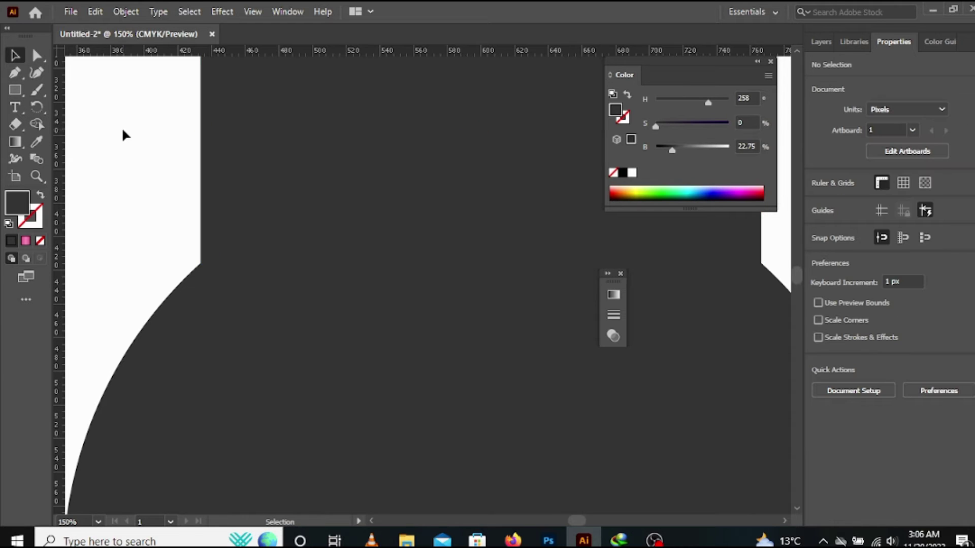
pyautogui.scroll(-5, 121, 127)
pyautogui.click(172, 147)
pyautogui.keyDown('shift'); pyautogui.click(170, 191); pyautogui.keyUp('shift')
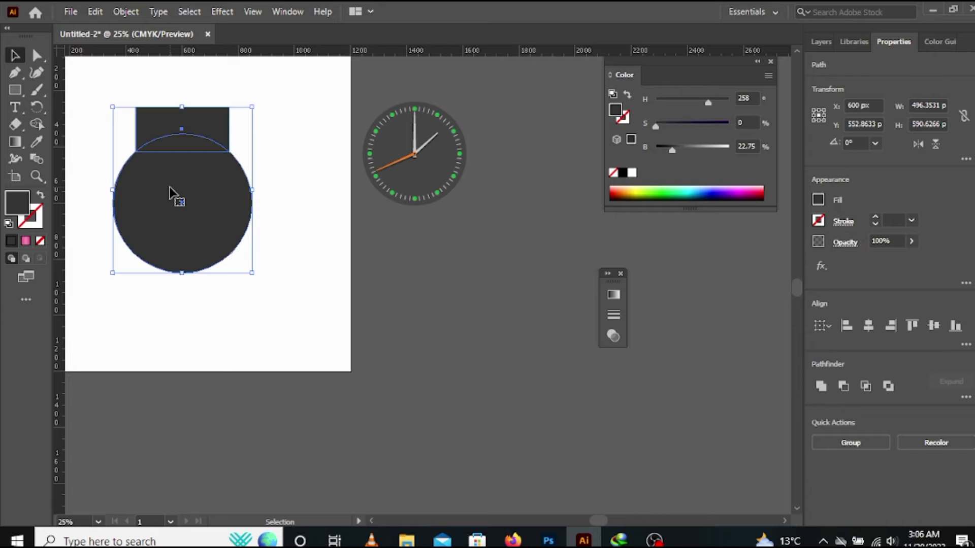
# Place a copy of the rectangle below the circle and select all three shapes
pyautogui.click(316, 109)
pyautogui.click(198, 124)
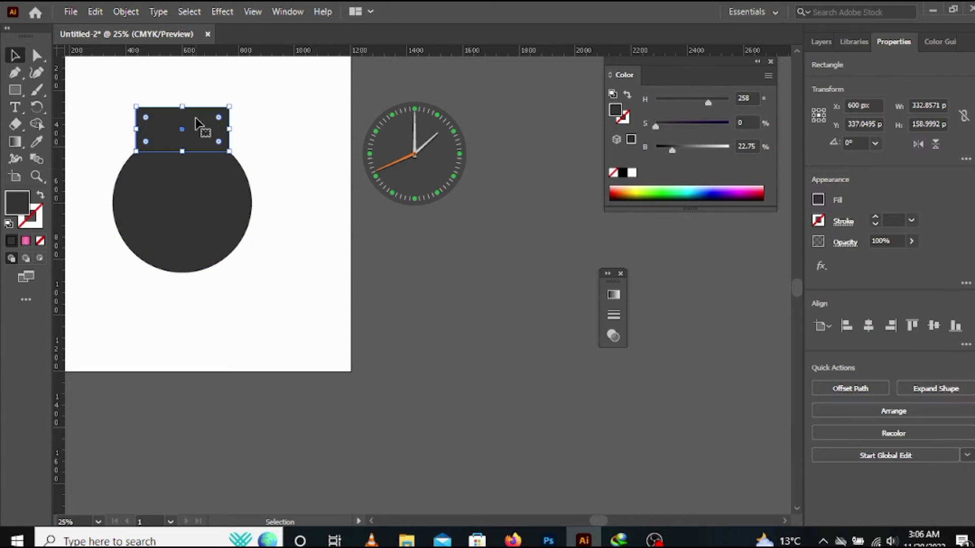
pyautogui.moveTo(196, 142); pyautogui.dragTo(198, 271)
pyautogui.moveTo(199, 271); pyautogui.dragTo(198, 270)
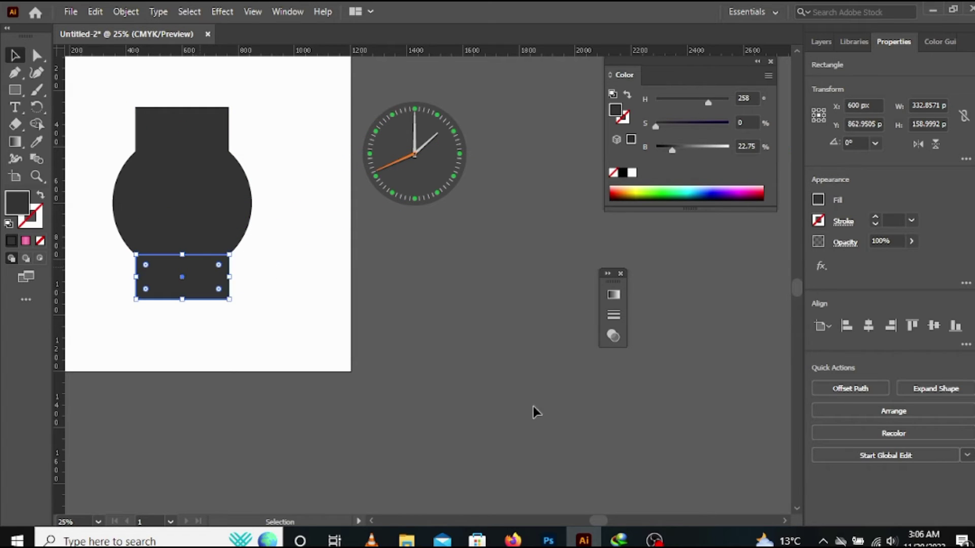
pyautogui.click(415, 395)
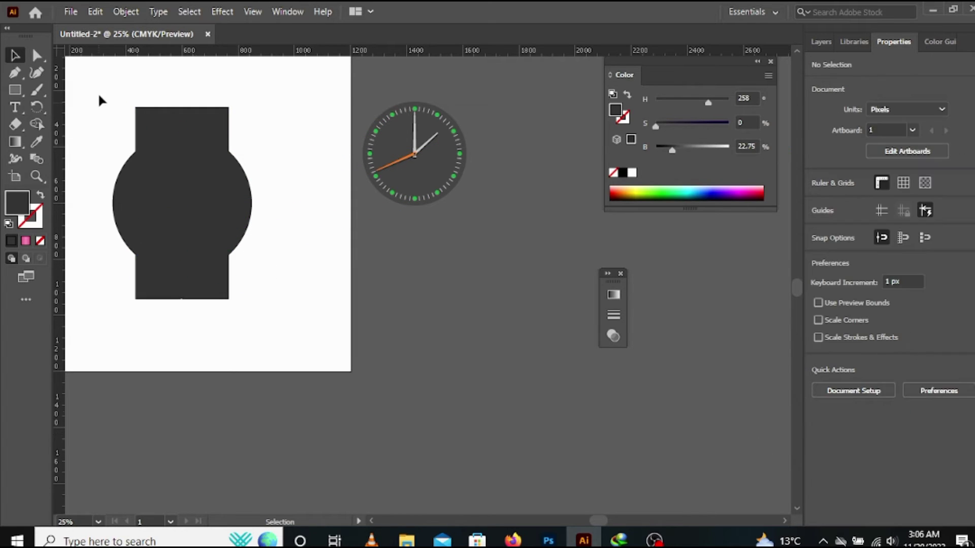
pyautogui.moveTo(98, 96); pyautogui.dragTo(320, 346)
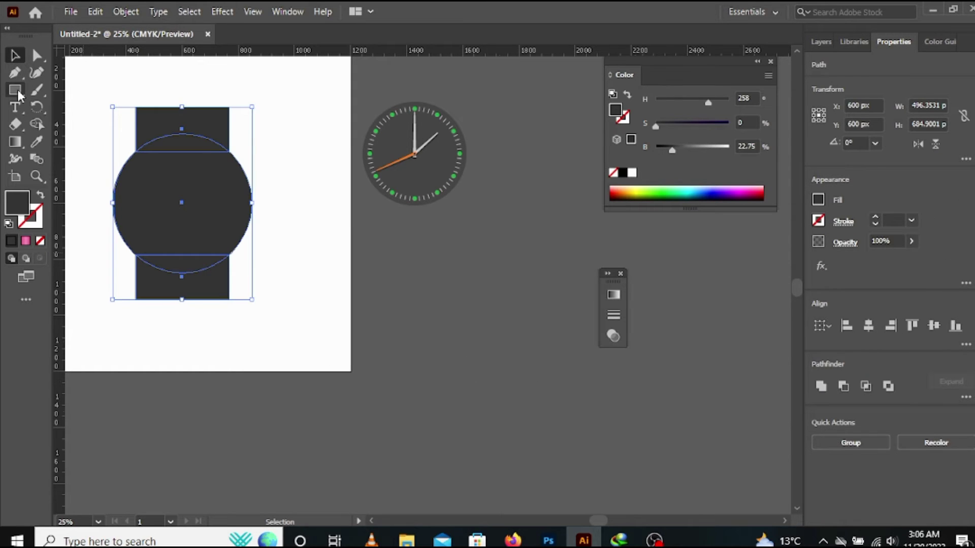
# Unite the circle and both rectangles into one body with the Shape Builder tool
pyautogui.click(37, 124)
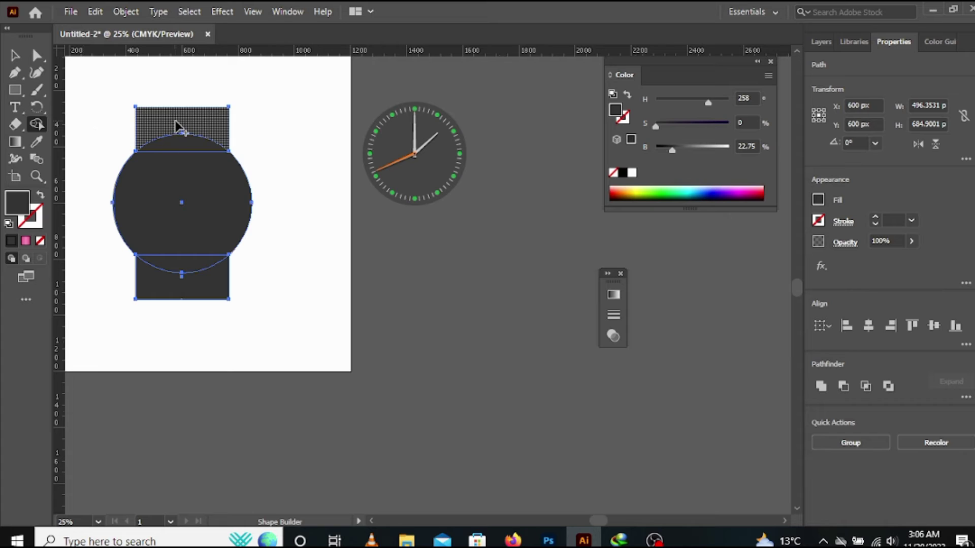
pyautogui.moveTo(178, 126); pyautogui.dragTo(179, 287)
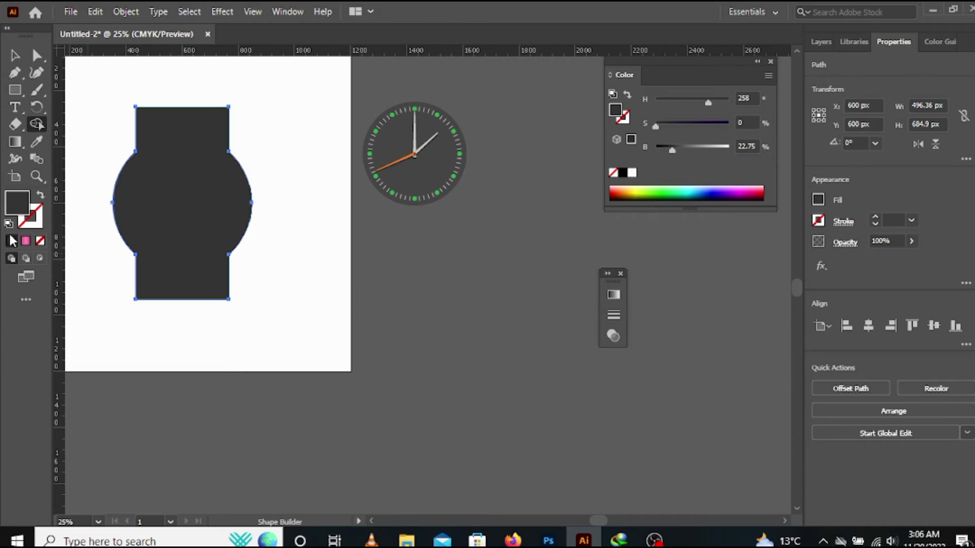
pyautogui.click(14, 90)
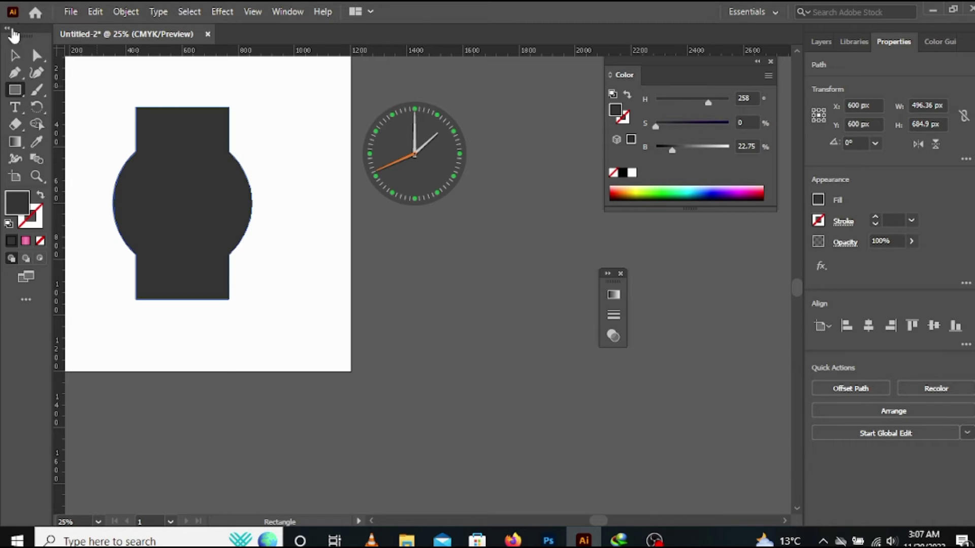
# Draw a smaller rectangle centred over the top of the watch body and make it taller
pyautogui.moveTo(146, 93); pyautogui.dragTo(218, 134)
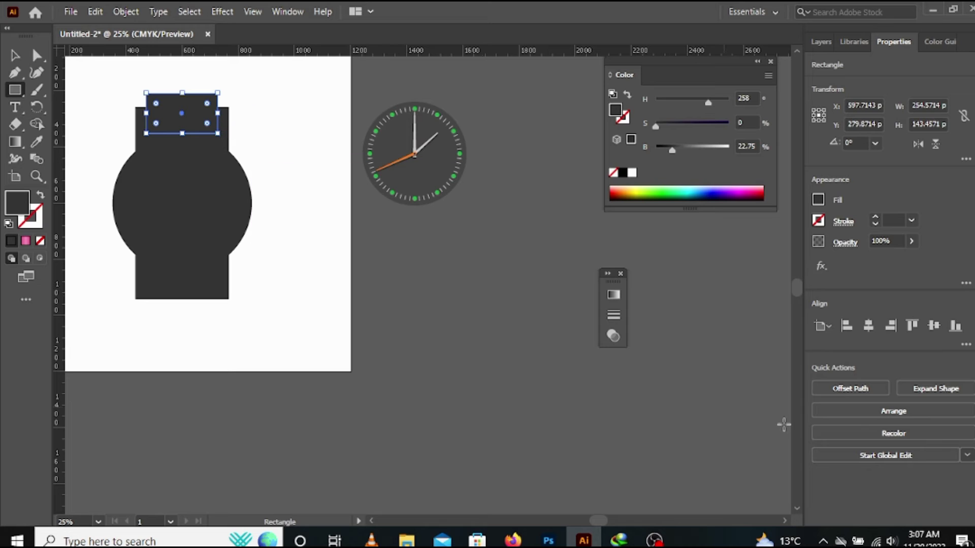
pyautogui.click(869, 326)
pyautogui.scroll(2, 163, 113)
pyautogui.moveTo(163, 113); pyautogui.dragTo(294, 210)
pyautogui.scroll(1, 241, 237)
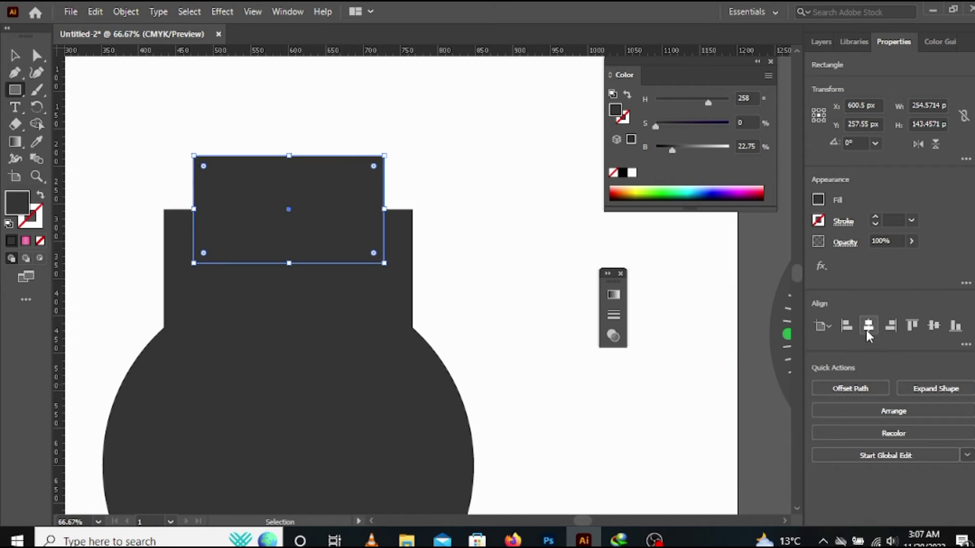
pyautogui.click(867, 326)
pyautogui.moveTo(290, 263); pyautogui.dragTo(290, 282)
pyautogui.click(10, 55)
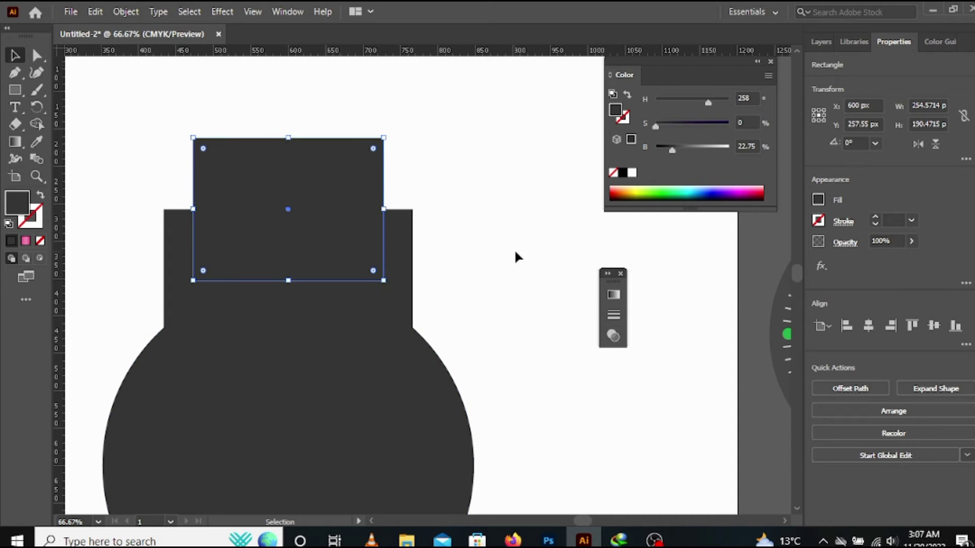
pyautogui.click(477, 265)
pyautogui.scroll(-3, 472, 228)
# Give the upper rectangle a light grey #C6C6C6 fill
pyautogui.click(361, 113)
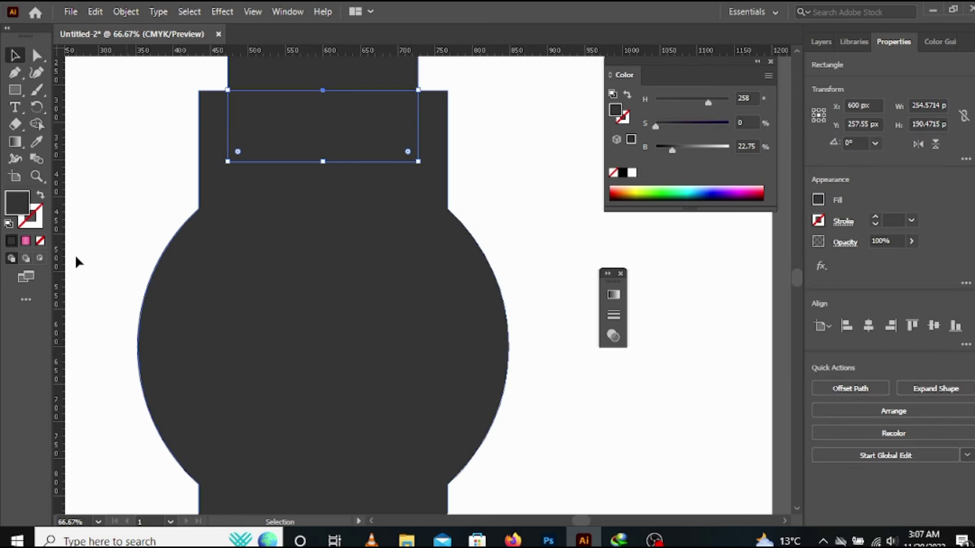
pyautogui.click(633, 173)
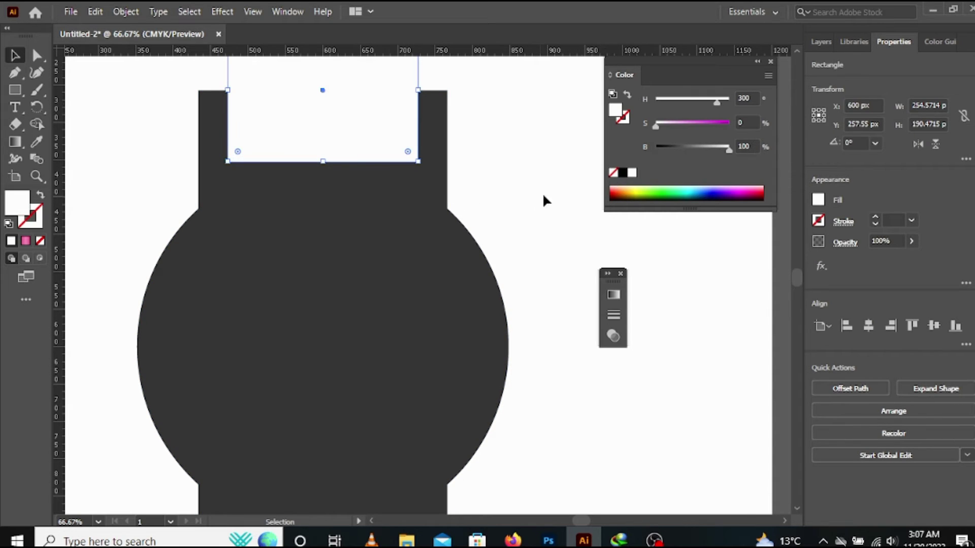
pyautogui.doubleClick(21, 200)
pyautogui.moveTo(302, 194); pyautogui.dragTo(301, 214)
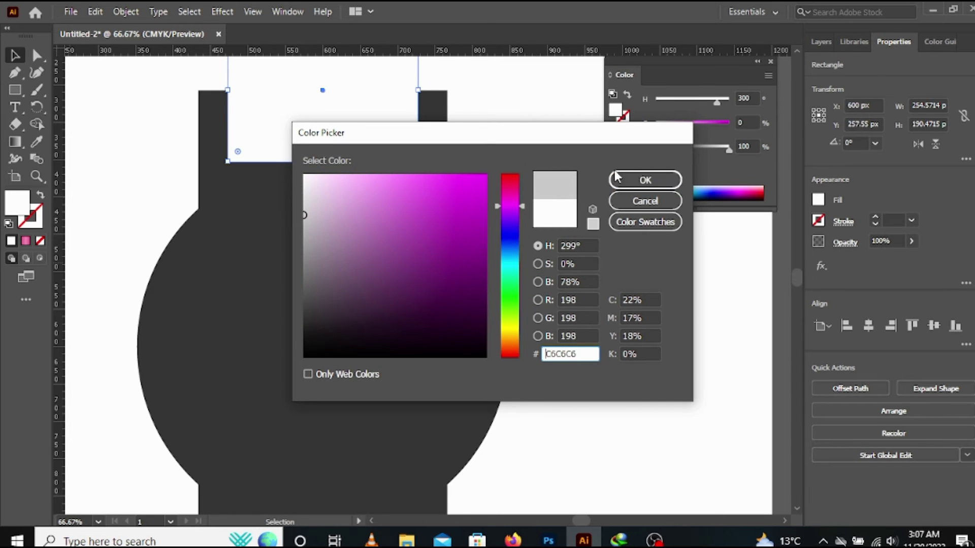
pyautogui.click(645, 181)
pyautogui.click(598, 413)
pyautogui.scroll(-4, 577, 403)
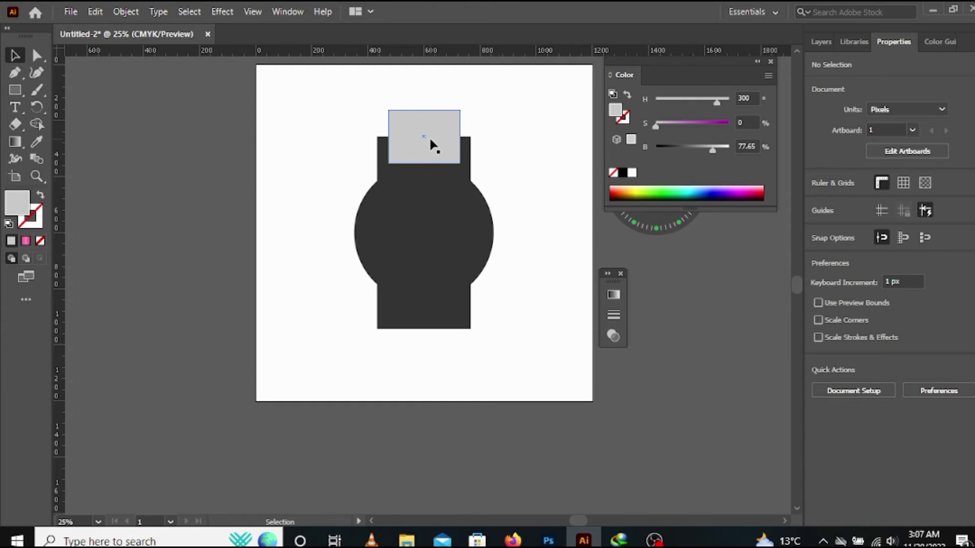
# Copy the grey rectangle down over the bottom strap
pyautogui.moveTo(430, 147); pyautogui.dragTo(402, 341)
pyautogui.hotkey('ctrl', 'shift', 'a')
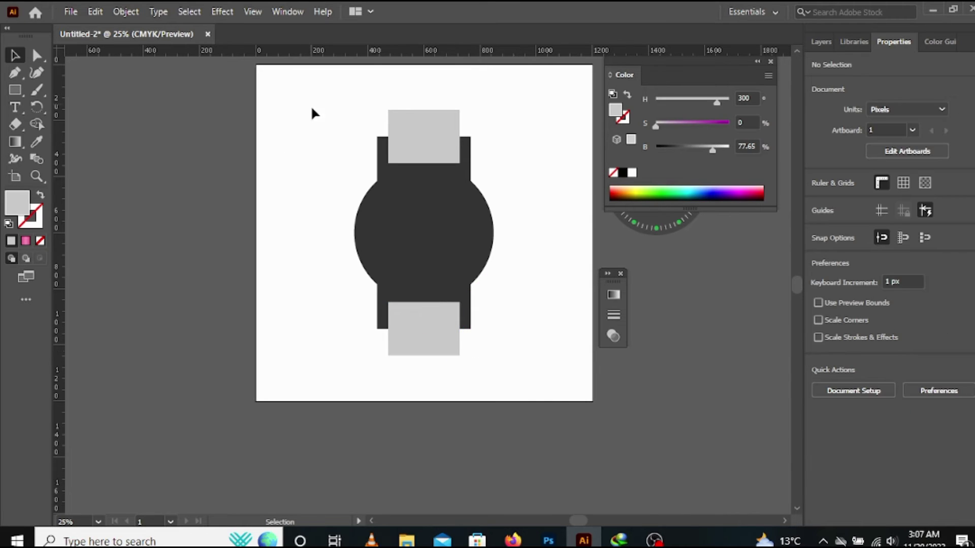
pyautogui.moveTo(310, 106); pyautogui.dragTo(560, 400)
pyautogui.click(528, 399)
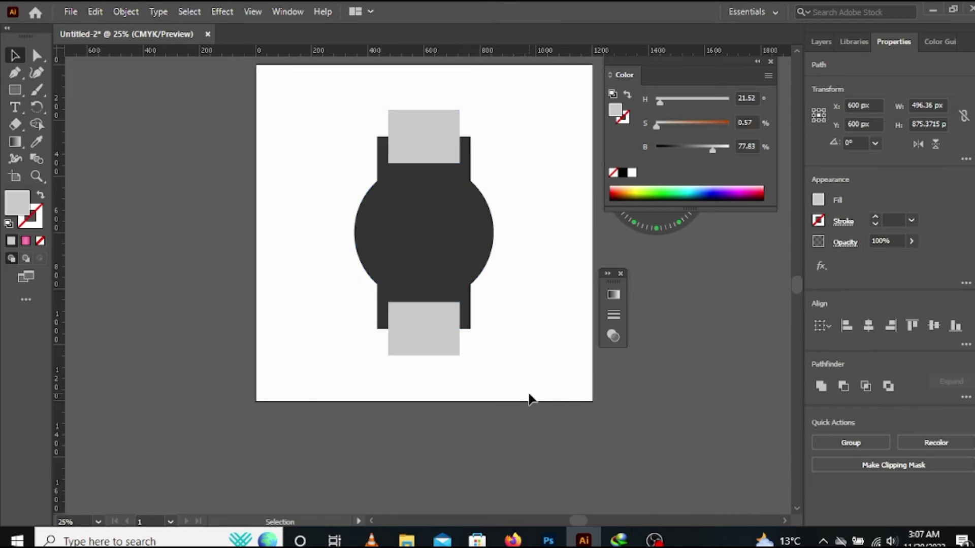
# Delete both grey regions from the watch body with Shape Builder, leaving the lugs
pyautogui.click(35, 124)
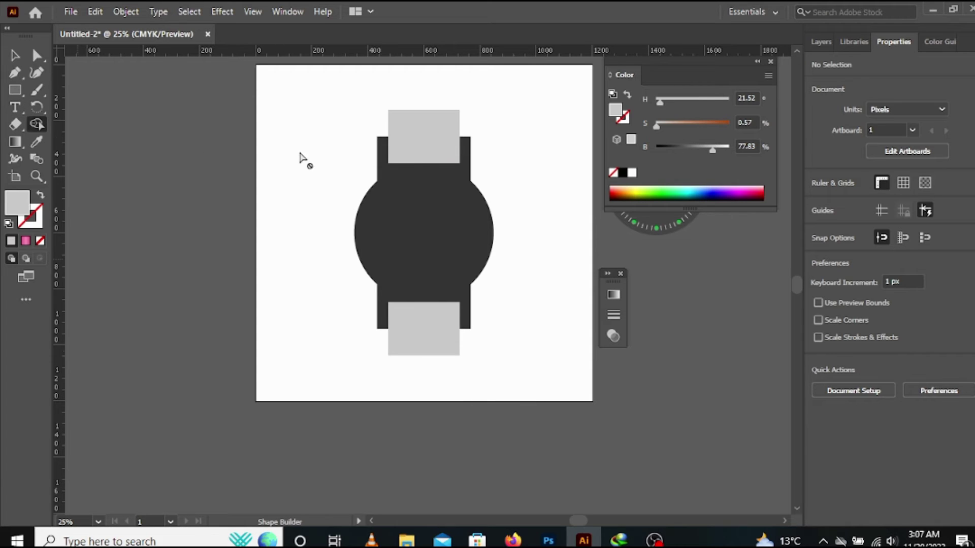
pyautogui.click(14, 55)
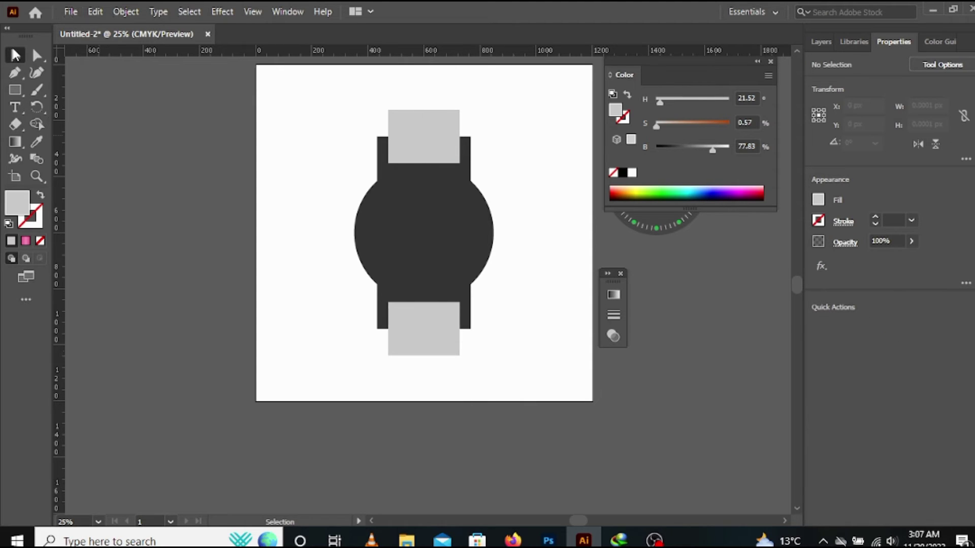
pyautogui.moveTo(358, 95); pyautogui.dragTo(551, 467)
pyautogui.click(36, 123)
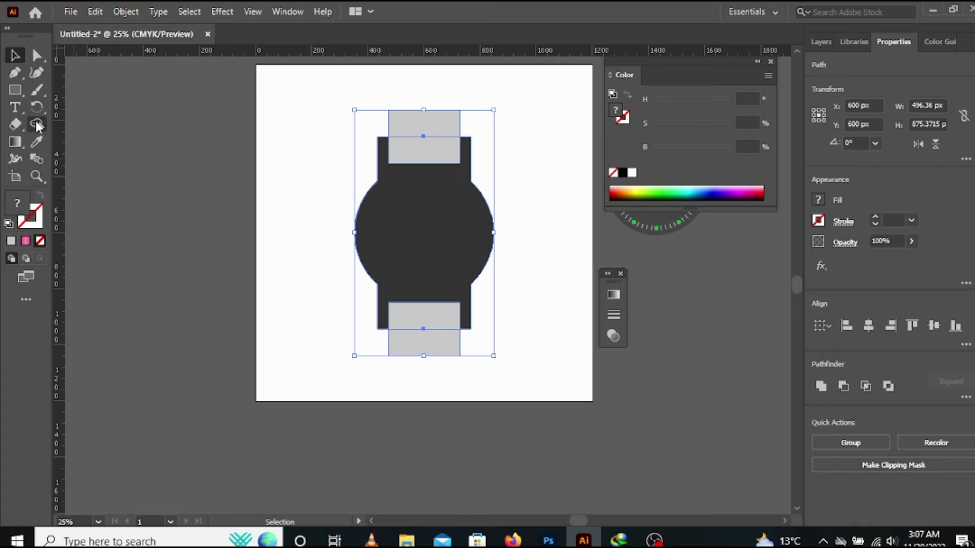
pyautogui.moveTo(419, 96); pyautogui.dragTo(425, 149)
pyautogui.moveTo(436, 341); pyautogui.dragTo(425, 309)
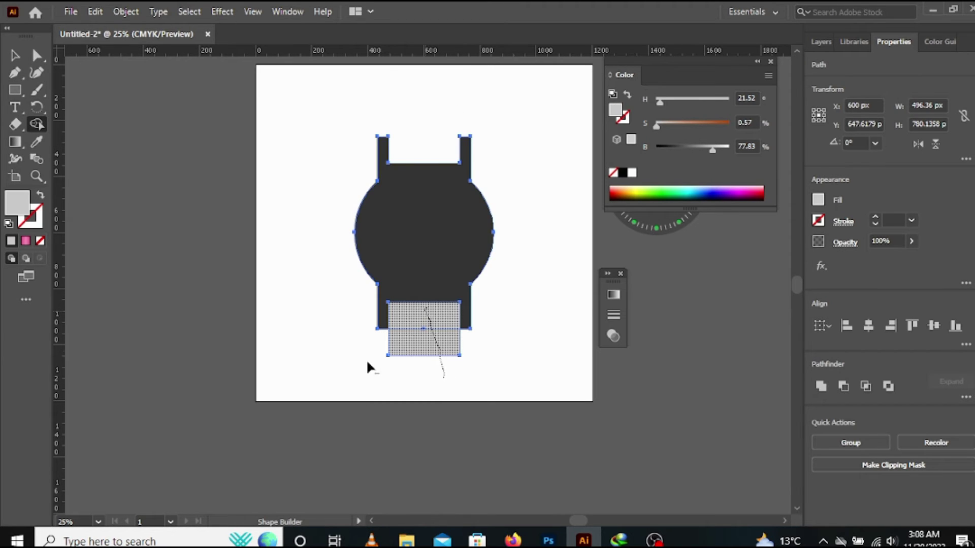
pyautogui.click(37, 55)
# Round the four corners where the watch case meets its lugs
pyautogui.click(217, 102)
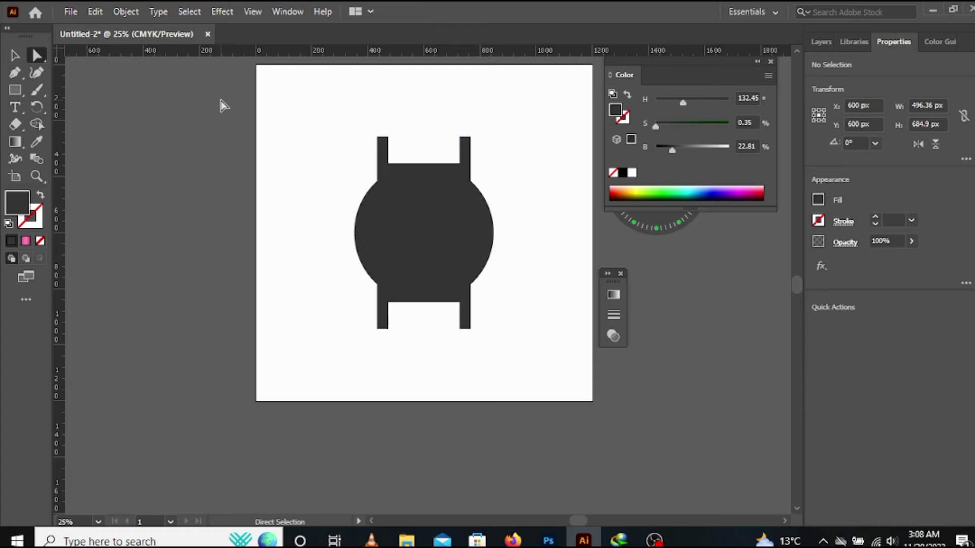
pyautogui.moveTo(217, 102); pyautogui.dragTo(184, 144)
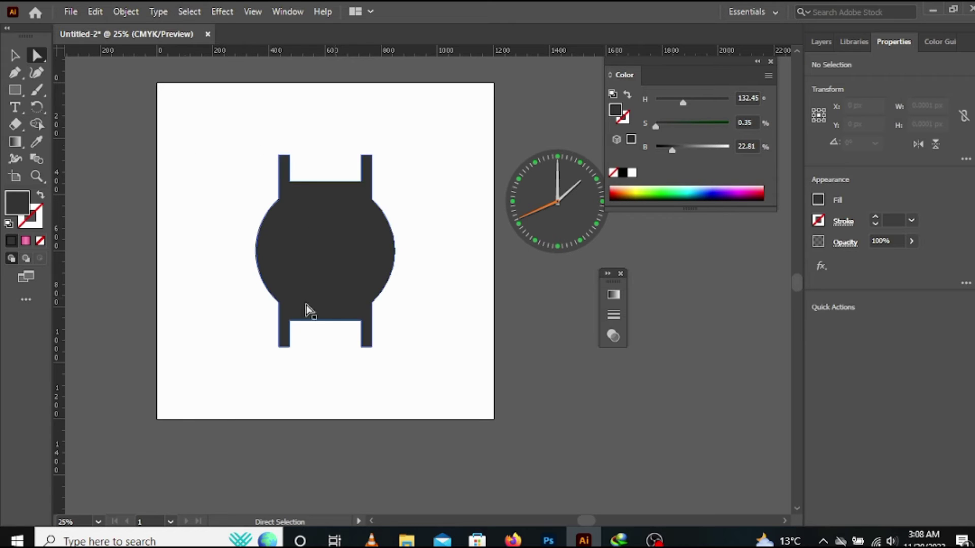
pyautogui.scroll(1, 302, 308)
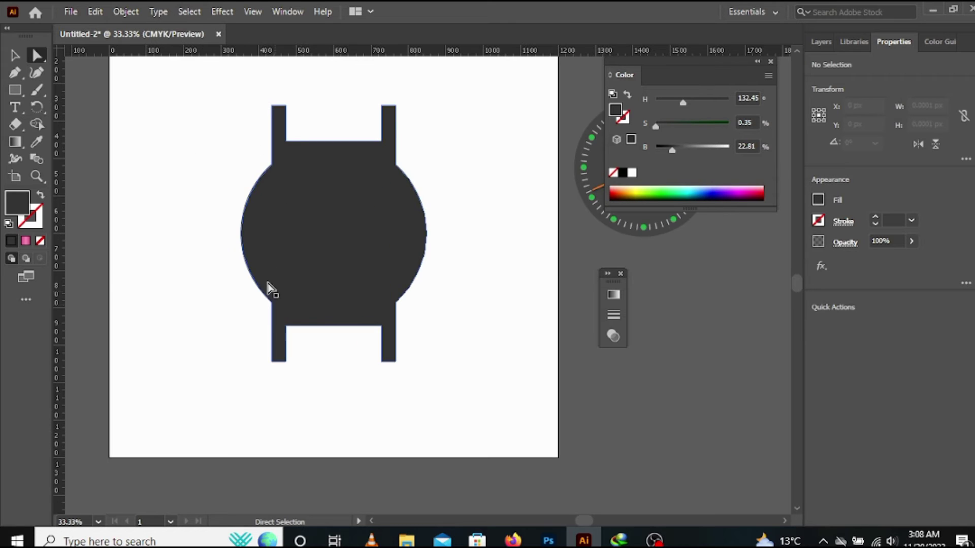
pyautogui.click(270, 173)
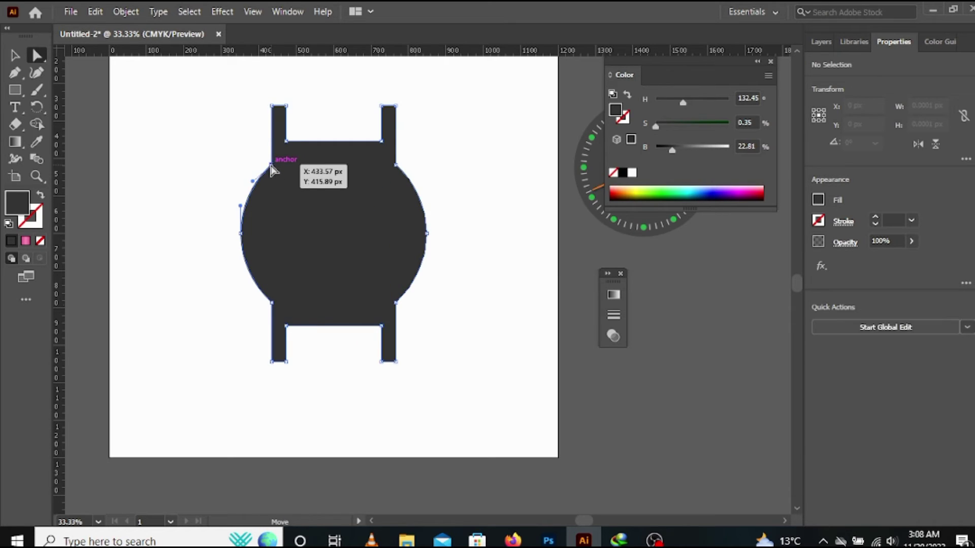
pyautogui.keyDown('shift'); pyautogui.click(396, 164); pyautogui.keyUp('shift')
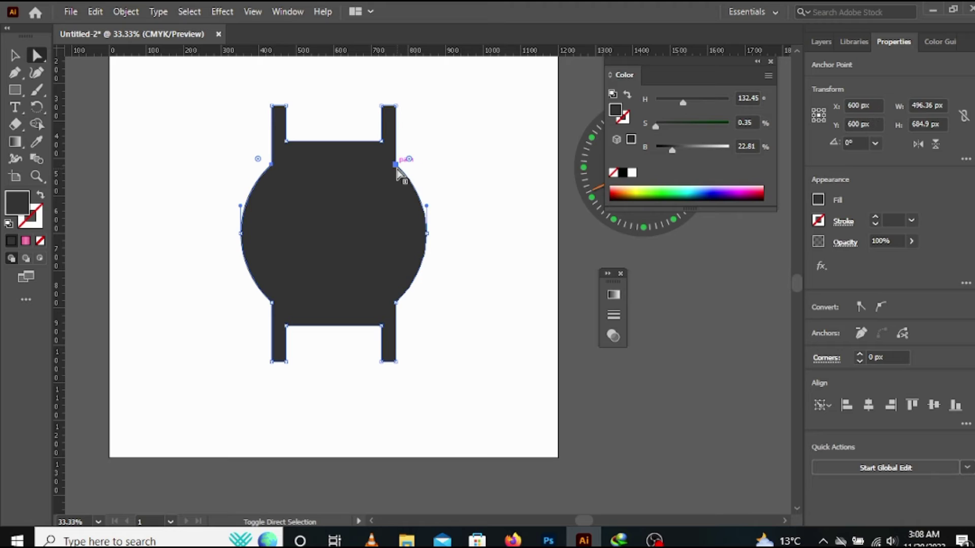
pyautogui.keyDown('shift'); pyautogui.click(396, 303); pyautogui.keyUp('shift')
pyautogui.keyDown('shift'); pyautogui.click(273, 307); pyautogui.keyUp('shift')
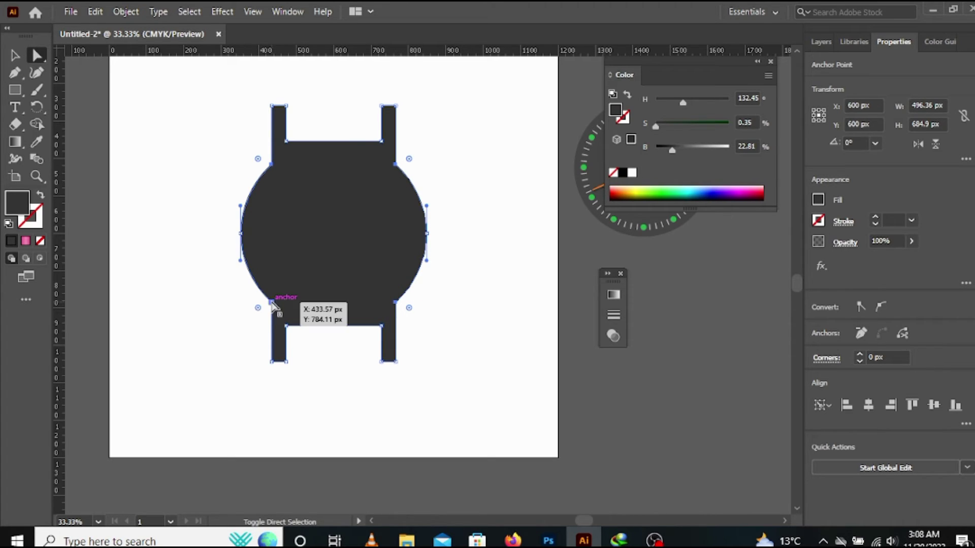
pyautogui.keyDown('shift'); pyautogui.click(272, 302); pyautogui.keyUp('shift')
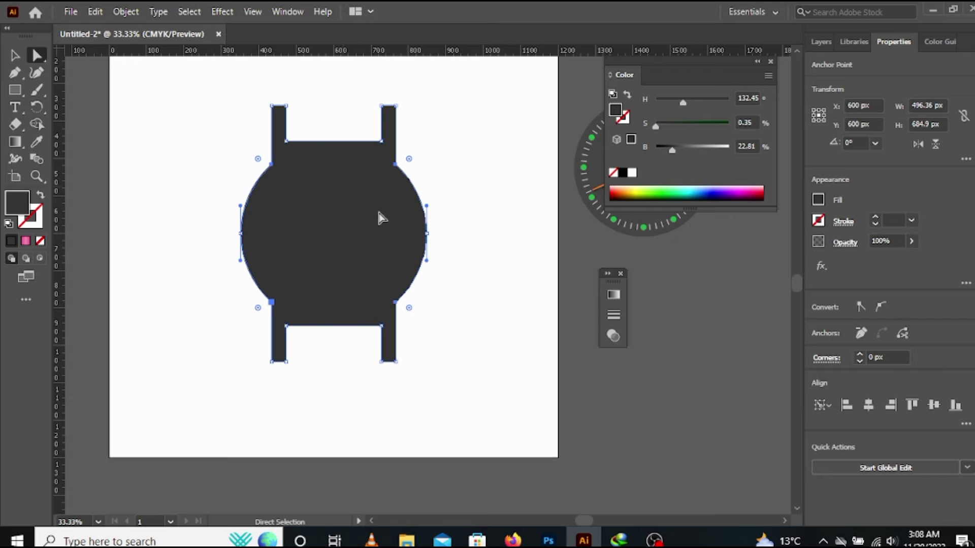
pyautogui.moveTo(257, 162); pyautogui.dragTo(243, 152)
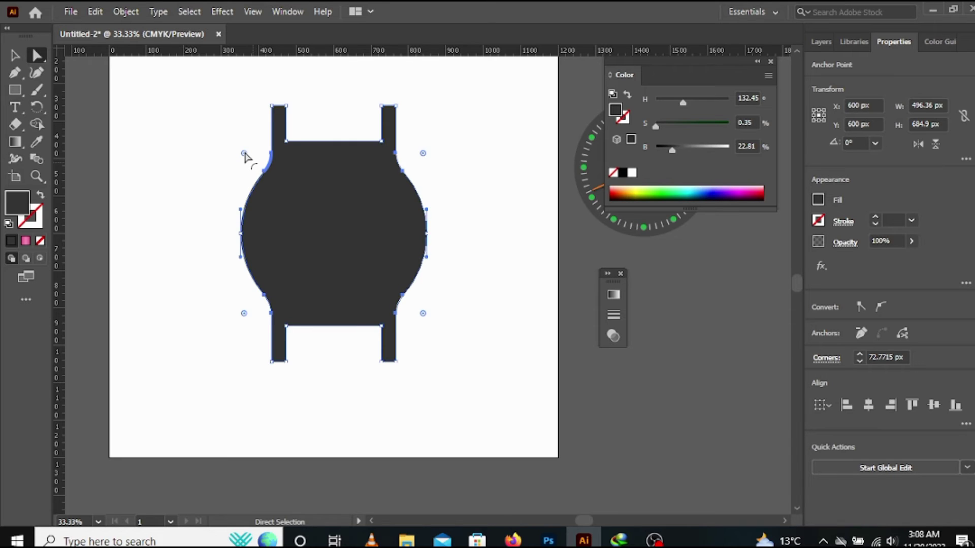
pyautogui.click(234, 152)
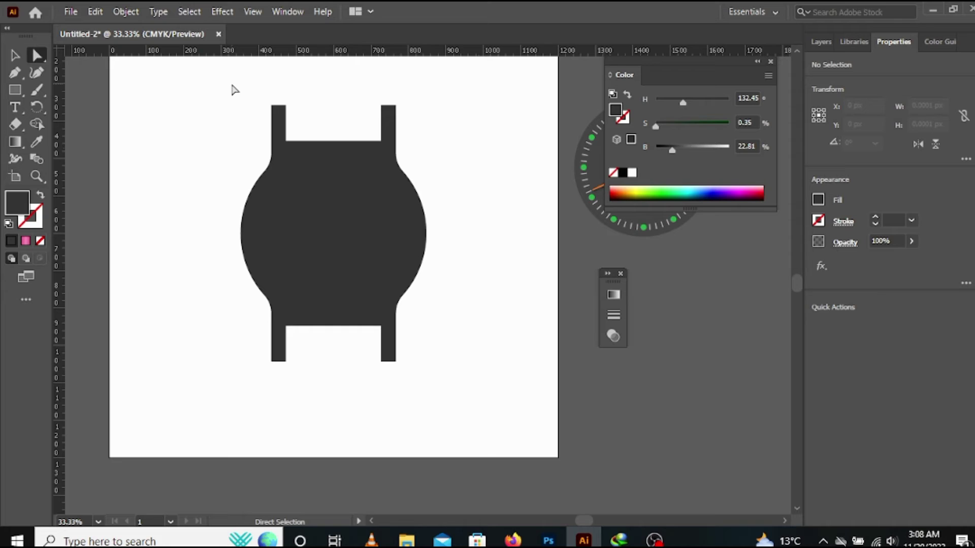
# Shorten the lugs by nudging the top anchors down once and the bottom anchors up three times
pyautogui.moveTo(318, 107); pyautogui.dragTo(264, 93)
pyautogui.moveTo(188, 68); pyautogui.dragTo(453, 127)
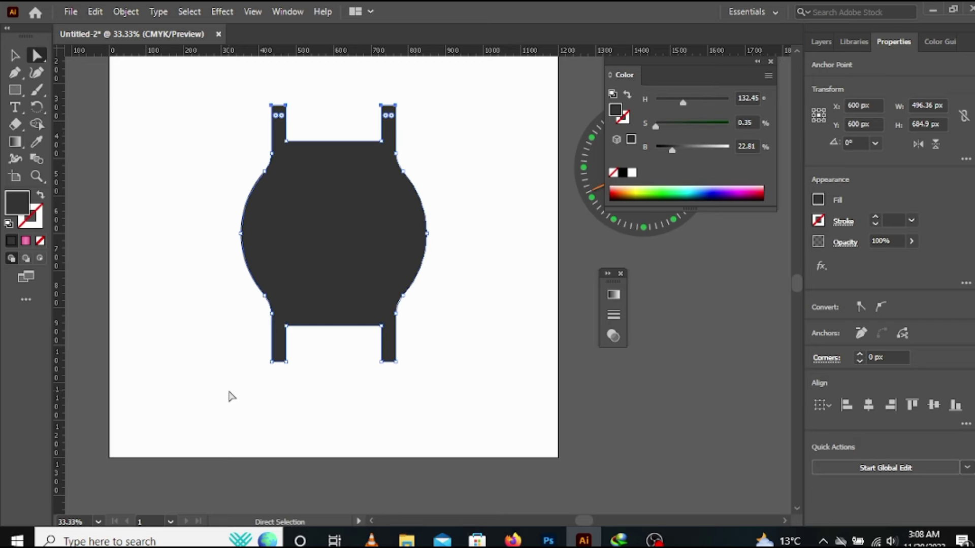
pyautogui.press('Down')
pyautogui.press('Down')
pyautogui.press('Down')
pyautogui.press('Down')
pyautogui.press('Down')
pyautogui.moveTo(231, 345); pyautogui.dragTo(489, 407)
pyautogui.press('Up')
pyautogui.press('Up')
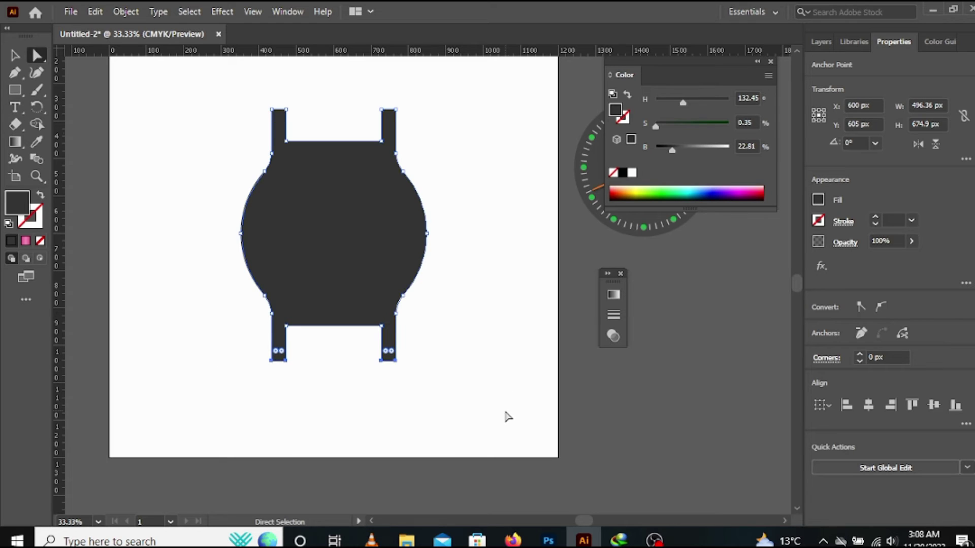
pyautogui.press('Up')
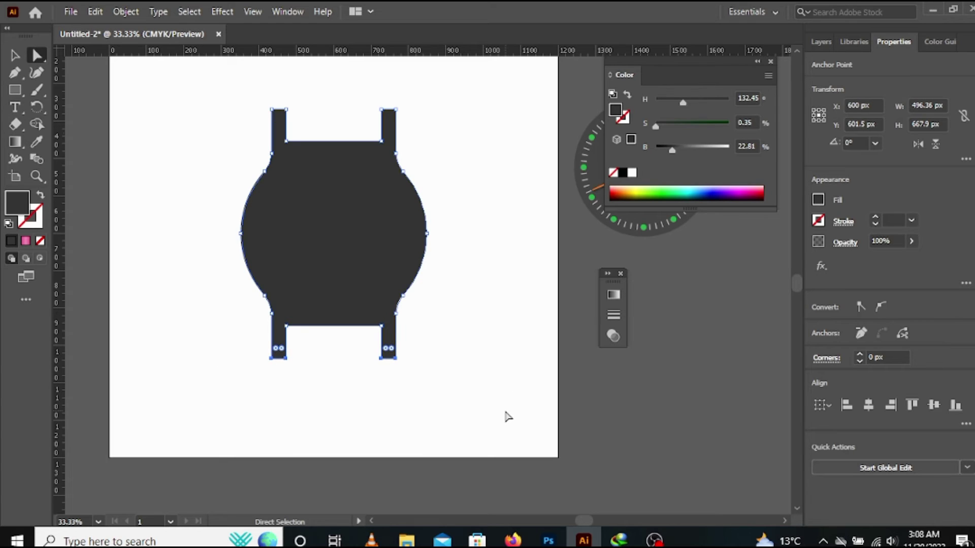
pyautogui.press('Up')
pyautogui.press('Up')
pyautogui.click(480, 429)
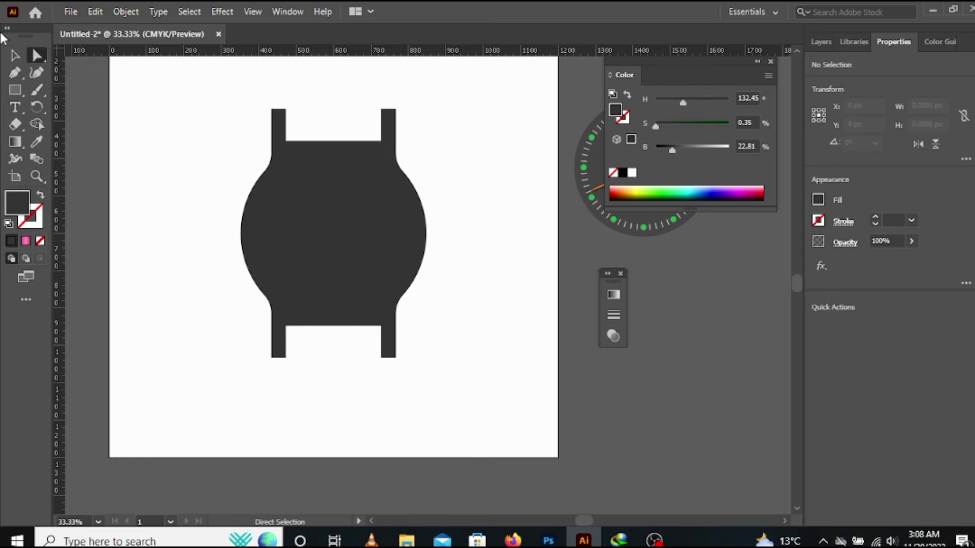
pyautogui.click(14, 55)
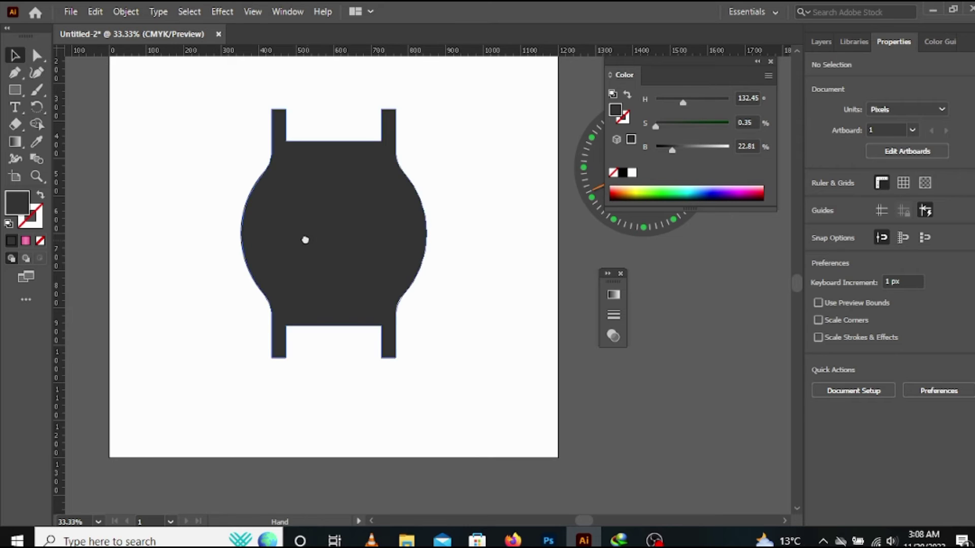
# Group all the watch body paths together
pyautogui.moveTo(304, 235); pyautogui.dragTo(268, 182)
pyautogui.hotkey('ctrl', '-')
pyautogui.moveTo(147, 67); pyautogui.dragTo(413, 357)
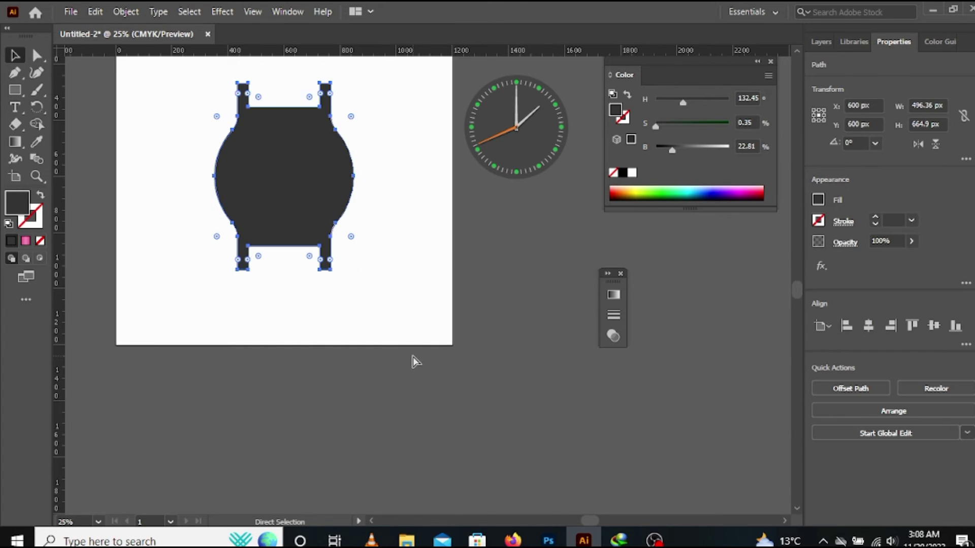
pyautogui.hotkey('ctrl', 'g')
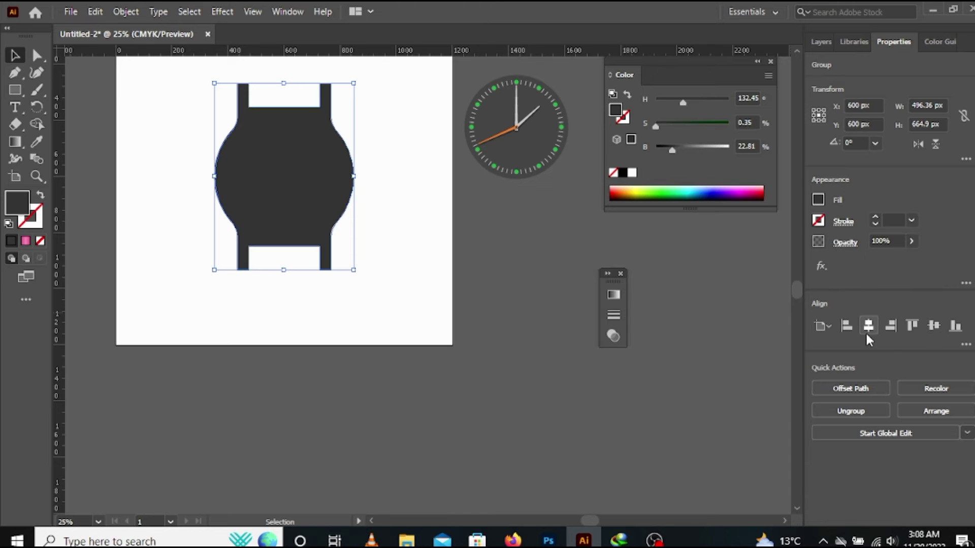
pyautogui.click(394, 211)
# Move the clock onto the watch body, in front of it, centred on the artboard
pyautogui.moveTo(401, 235); pyautogui.dragTo(435, 277)
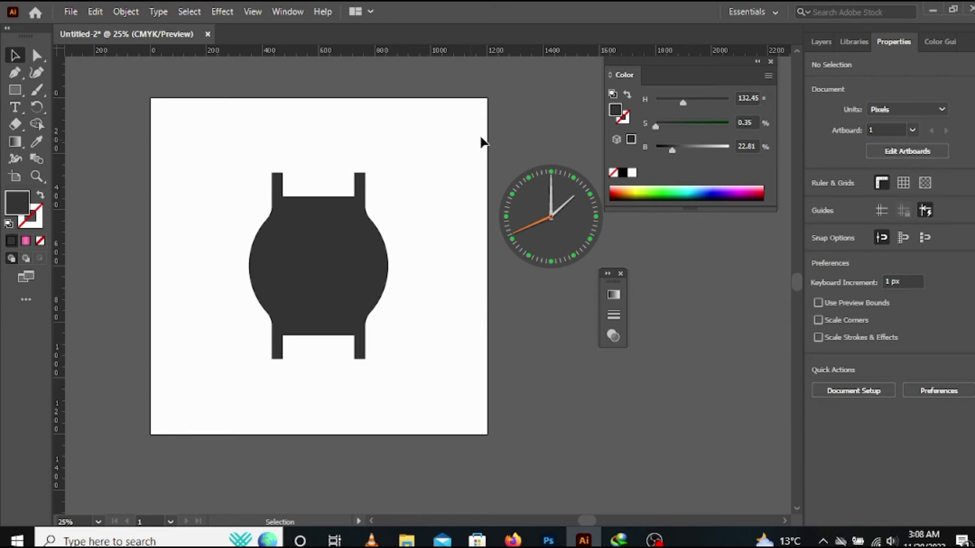
pyautogui.moveTo(554, 242); pyautogui.dragTo(333, 284)
pyautogui.rightClick(333, 283)
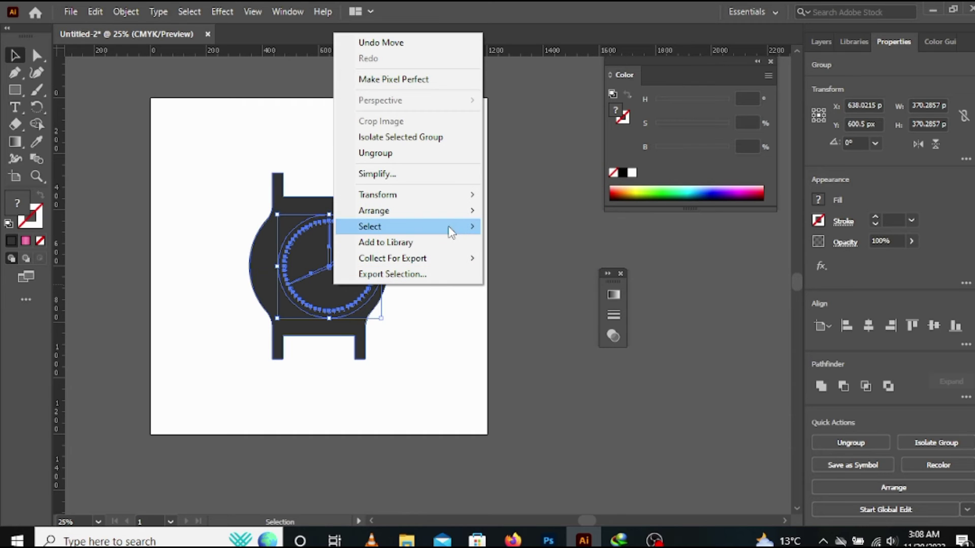
pyautogui.moveTo(447, 212)
pyautogui.click(513, 210)
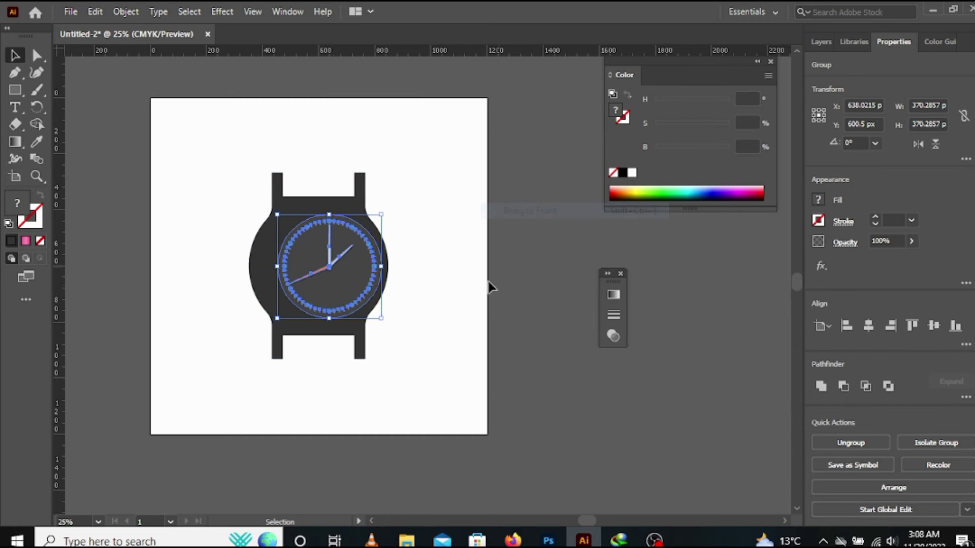
pyautogui.click(356, 292)
pyautogui.hotkey('ctrl', 'z')
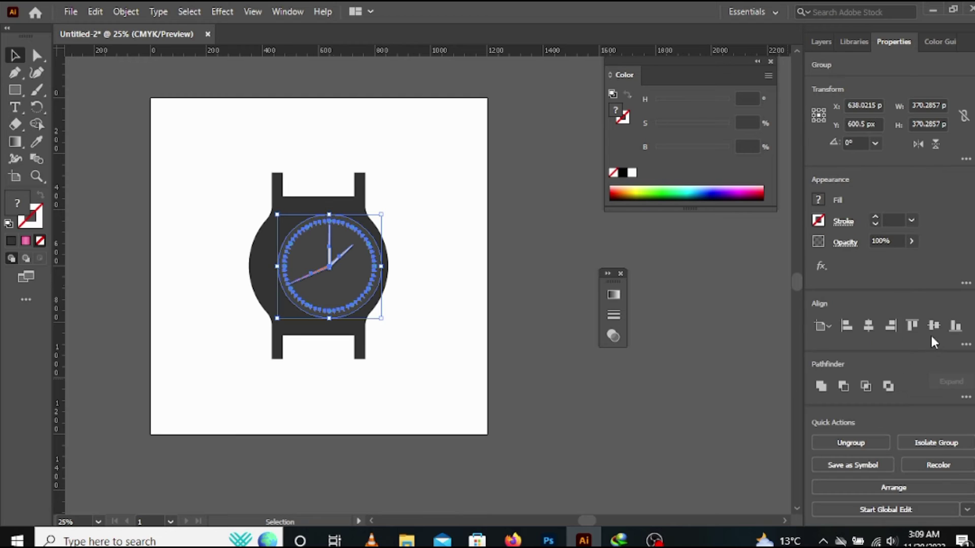
pyautogui.click(932, 328)
pyautogui.click(867, 328)
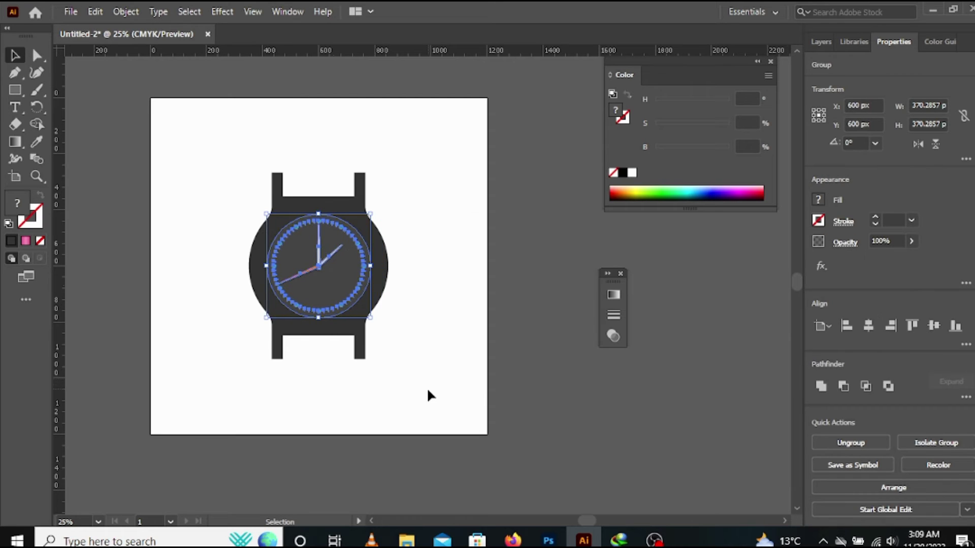
pyautogui.click(412, 362)
# Scale the clock face up to about 408 px and centre it horizontally on the case
pyautogui.click(314, 287)
pyautogui.scroll(1, 316, 283)
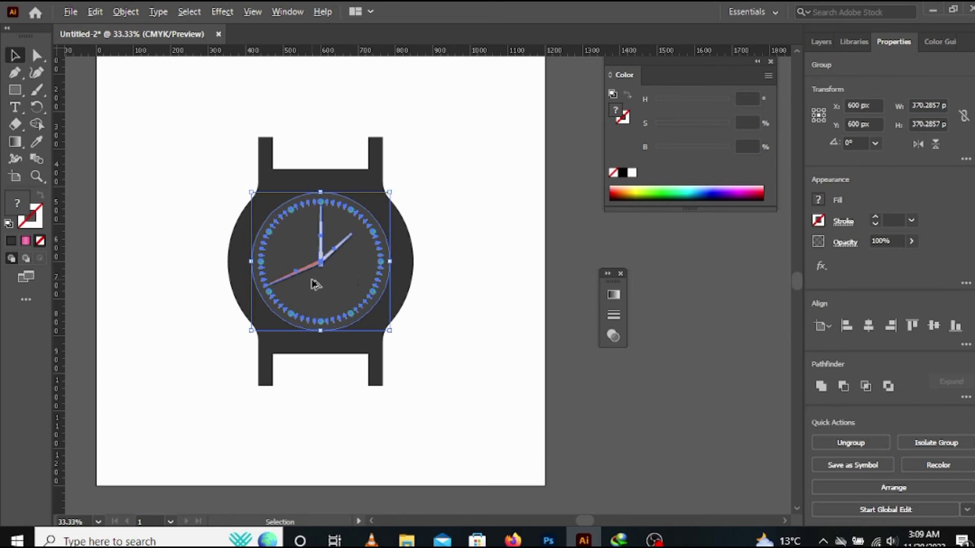
pyautogui.moveTo(395, 265); pyautogui.dragTo(402, 264)
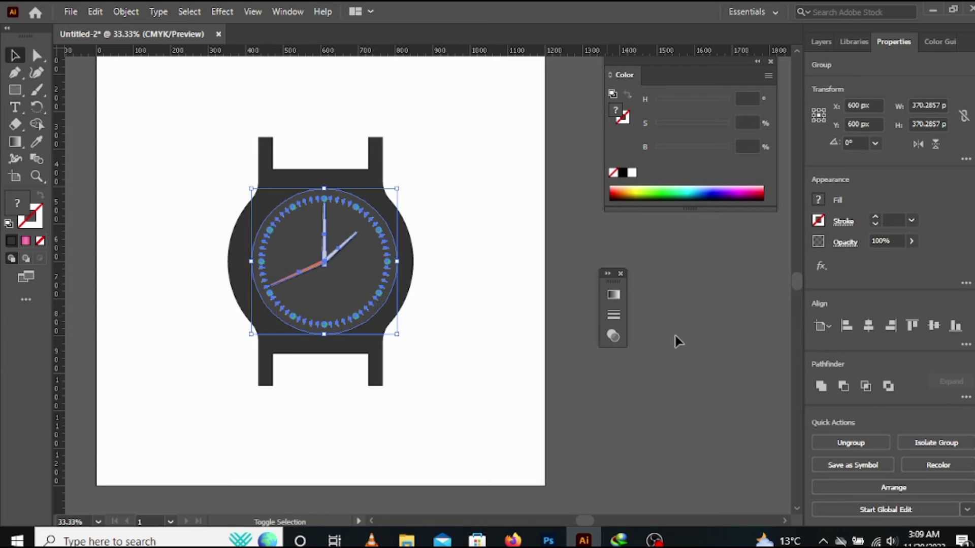
pyautogui.click(870, 326)
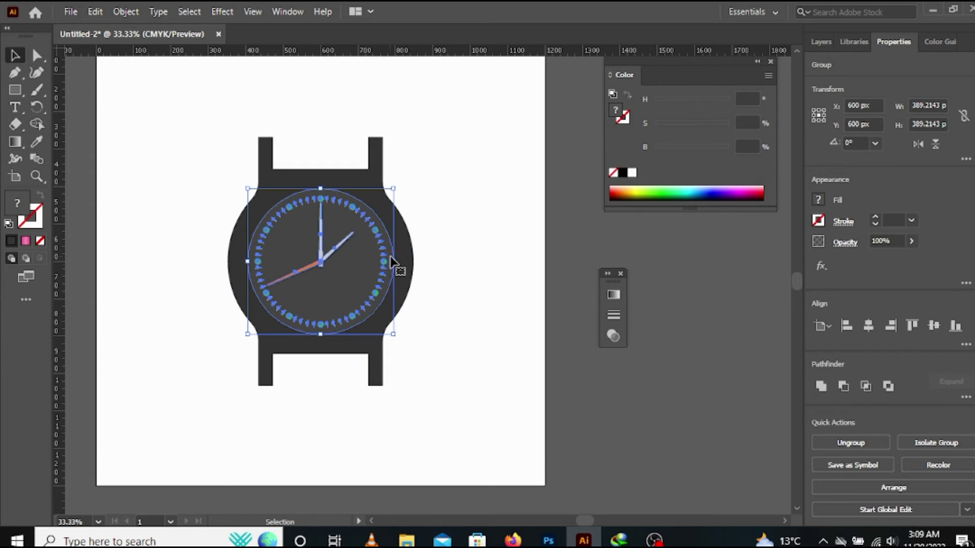
pyautogui.moveTo(392, 261); pyautogui.dragTo(401, 261)
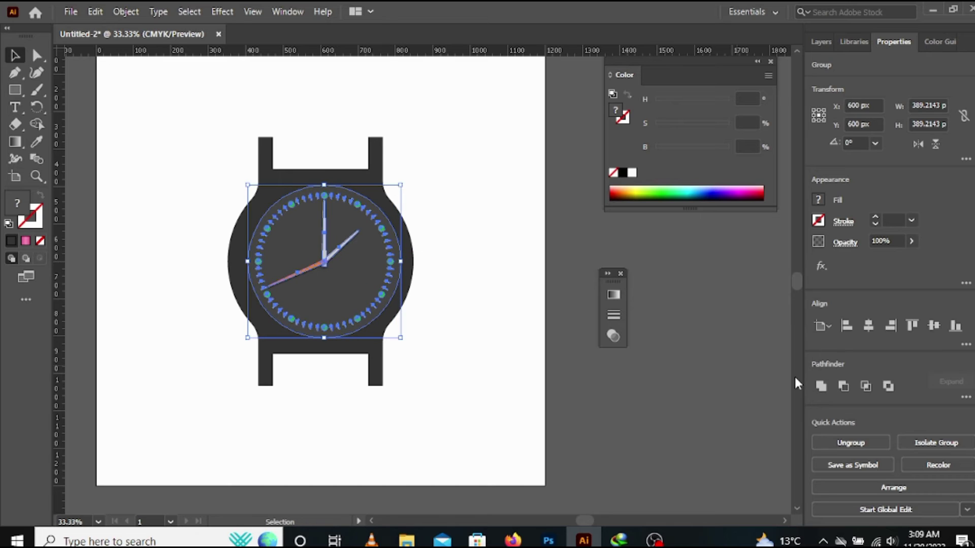
pyautogui.click(866, 331)
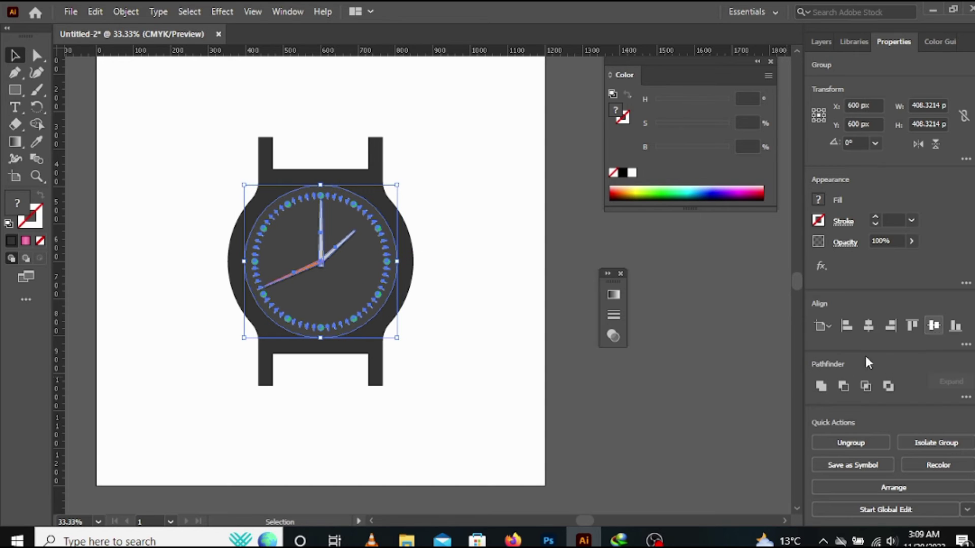
pyautogui.click(472, 363)
pyautogui.scroll(-1, 472, 369)
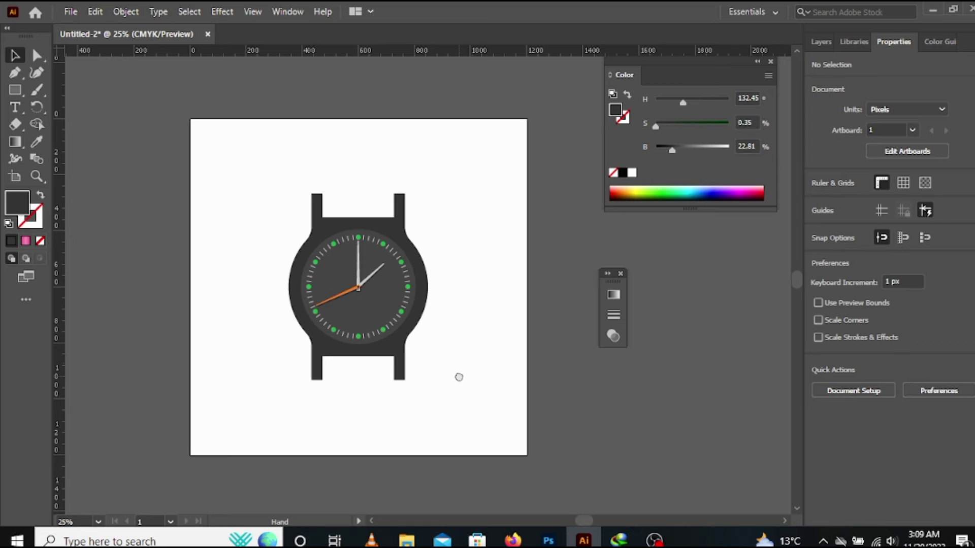
# Stretch the artboard taller to about 1200 × 2791 px with the Artboard tool
pyautogui.moveTo(458, 376); pyautogui.dragTo(427, 354)
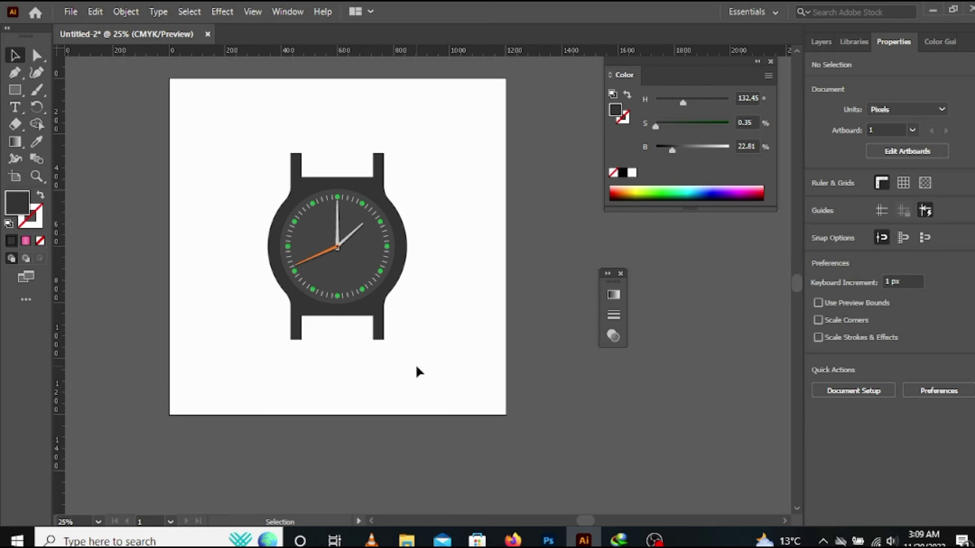
pyautogui.scroll(-2, 416, 363)
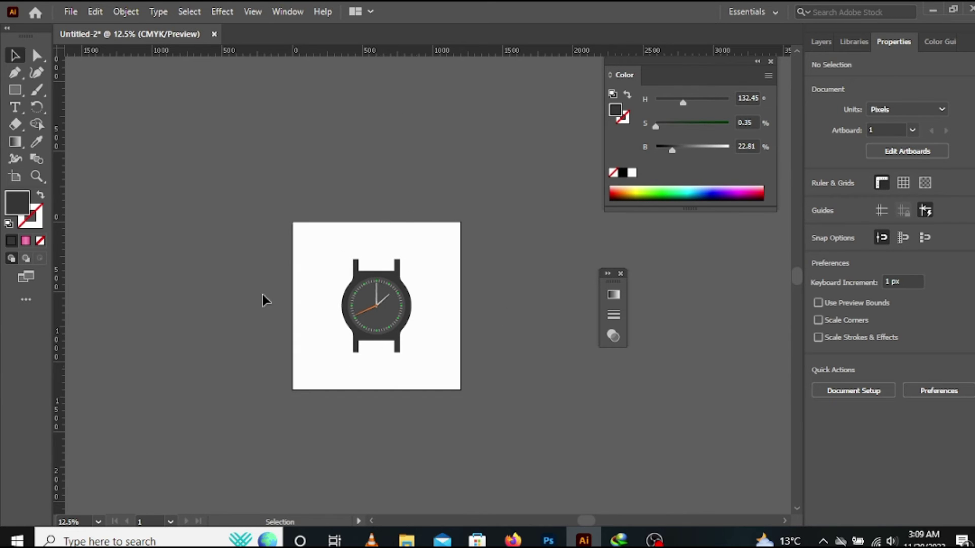
pyautogui.click(20, 178)
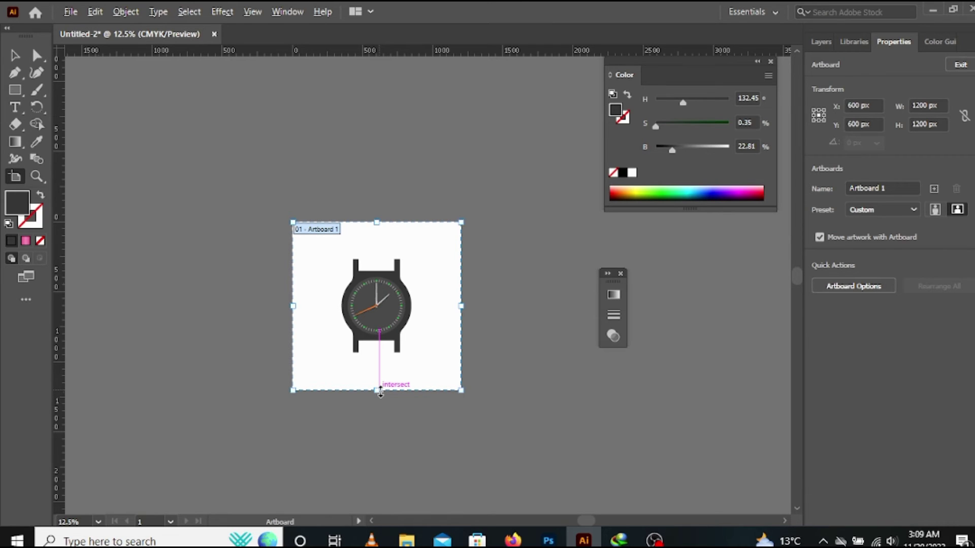
pyautogui.moveTo(381, 391); pyautogui.dragTo(368, 502)
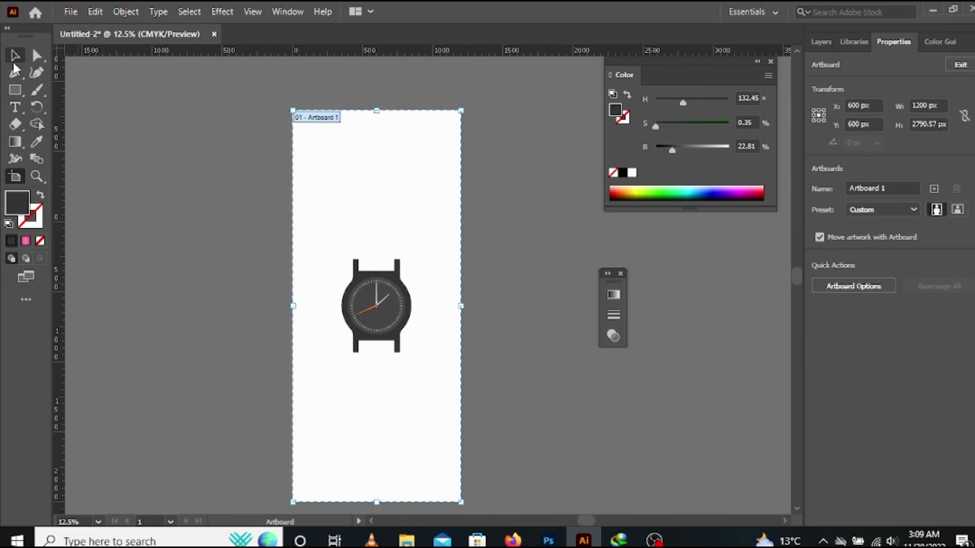
pyautogui.click(14, 55)
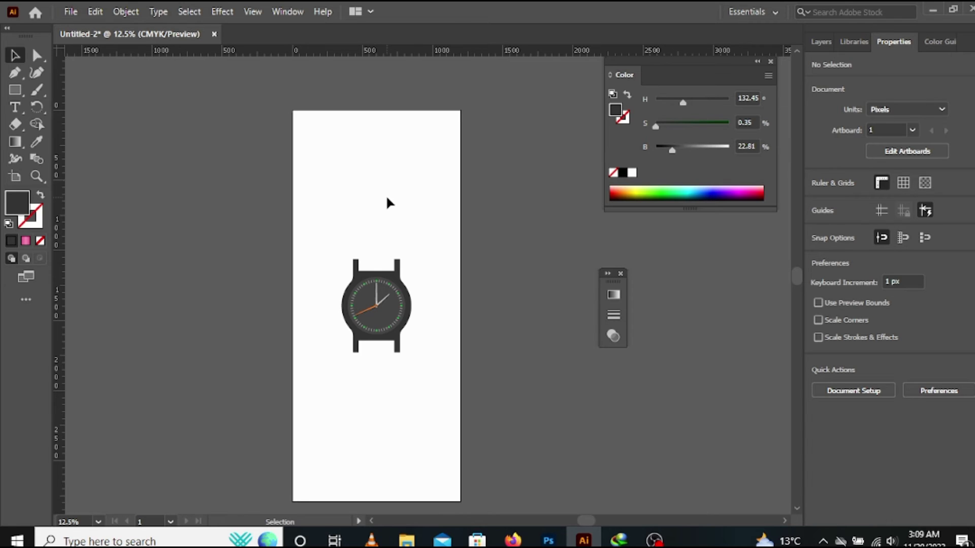
pyautogui.scroll(2, 391, 240)
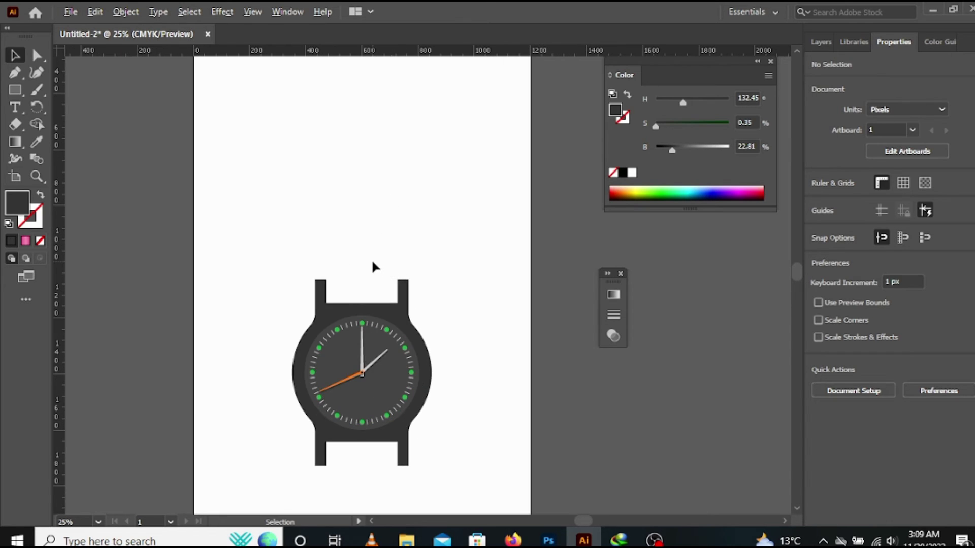
# Place a horizontal guide and draw the upper strap rectangle stretching up from the case
pyautogui.scroll(1, 373, 263)
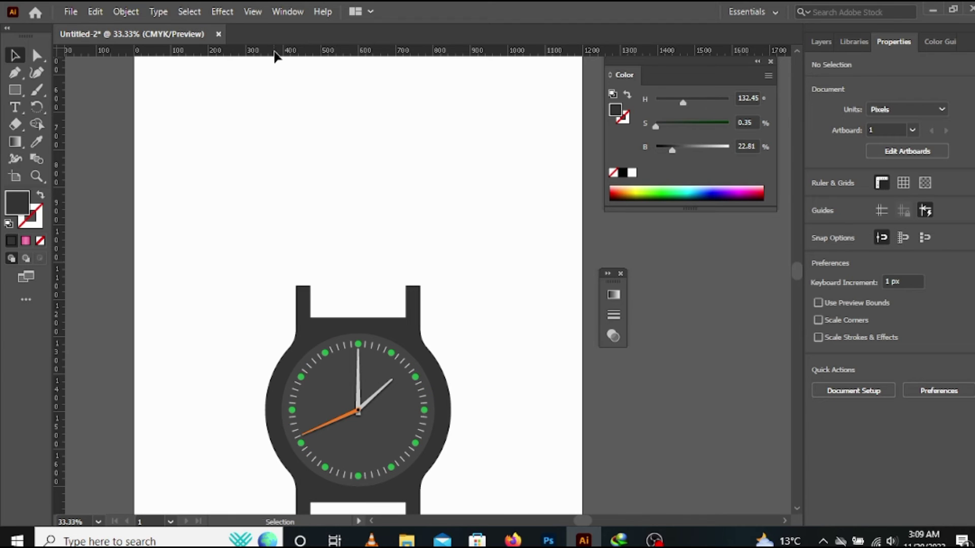
pyautogui.moveTo(275, 55); pyautogui.dragTo(303, 246)
pyautogui.click(15, 90)
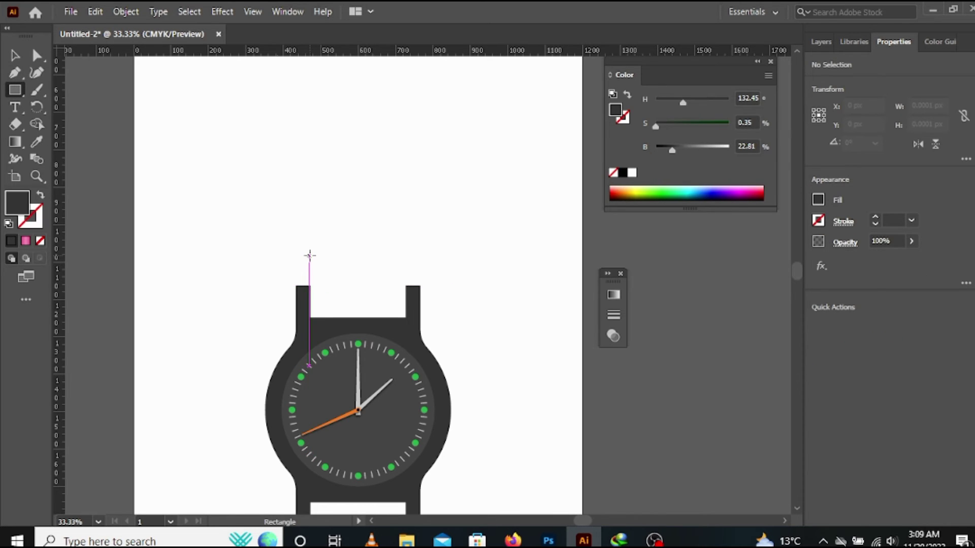
pyautogui.moveTo(313, 256); pyautogui.dragTo(402, 313)
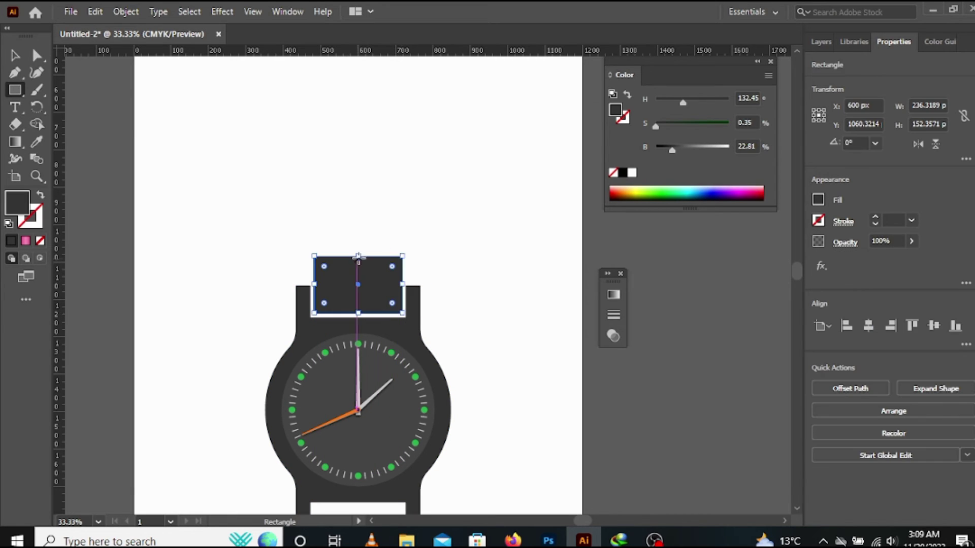
pyautogui.moveTo(360, 257); pyautogui.dragTo(359, 118)
pyautogui.scroll(-1, 364, 179)
# Alt-drag a copy of the strap below the case and centre it horizontally under the upper strap
pyautogui.click(14, 55)
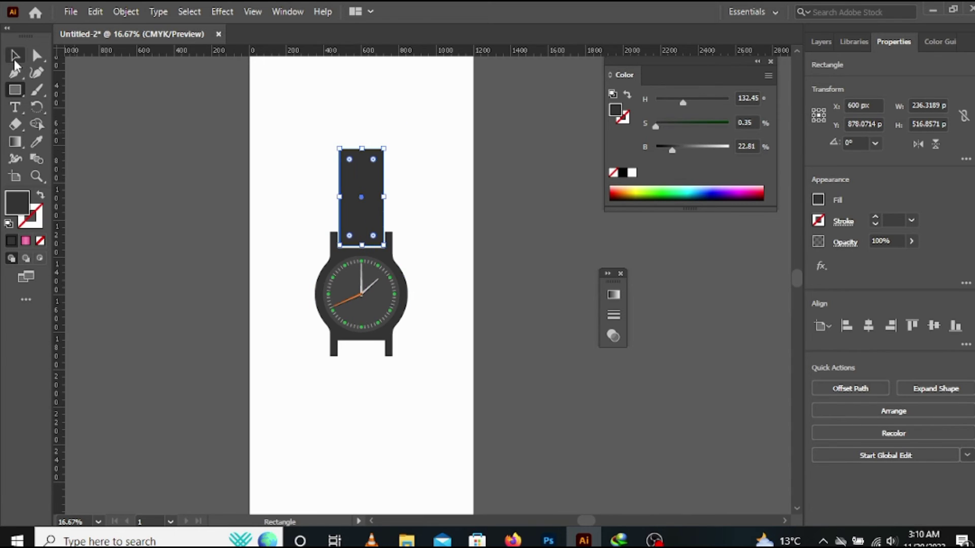
pyautogui.click(174, 120)
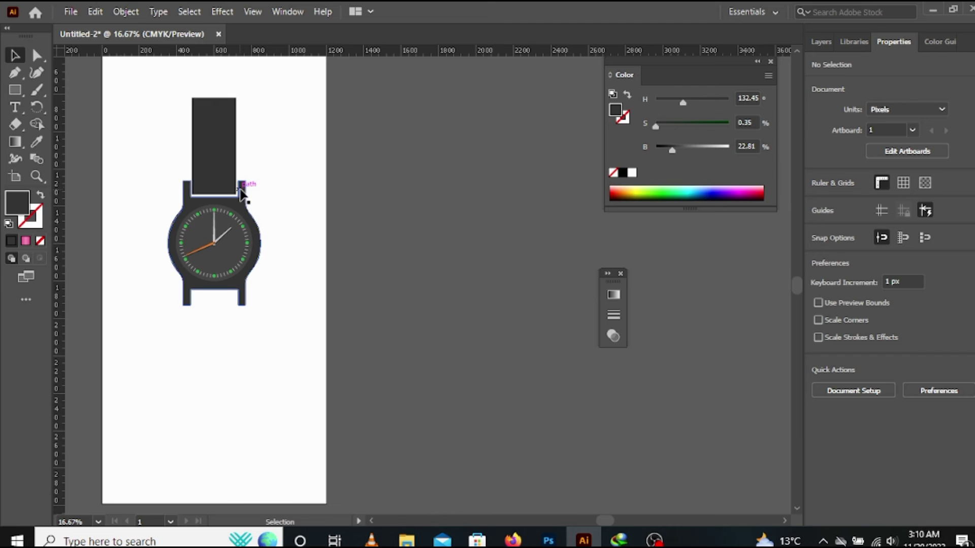
pyautogui.click(204, 179)
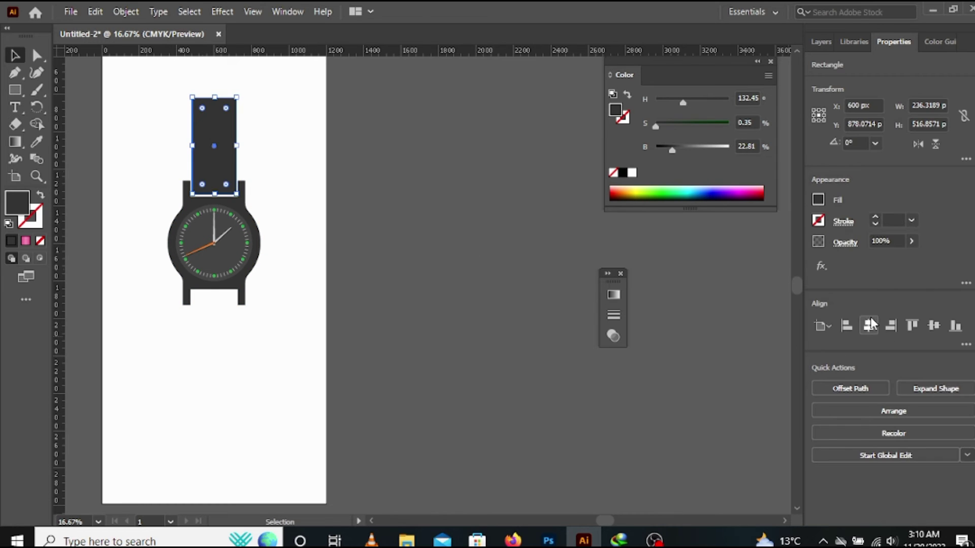
pyautogui.click(479, 313)
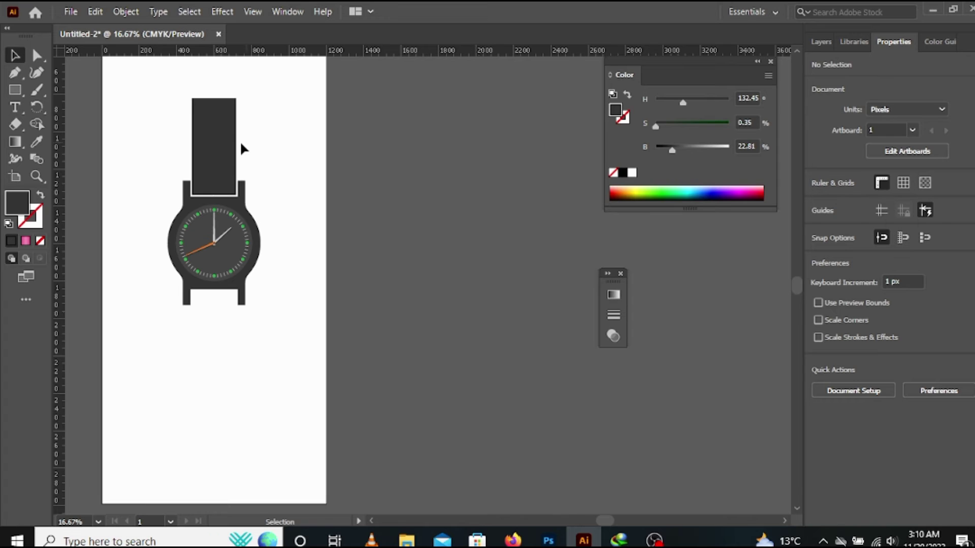
pyautogui.click(223, 188)
pyautogui.moveTo(223, 187); pyautogui.dragTo(221, 381)
pyautogui.keyDown('shift'); pyautogui.click(219, 150); pyautogui.keyUp('shift')
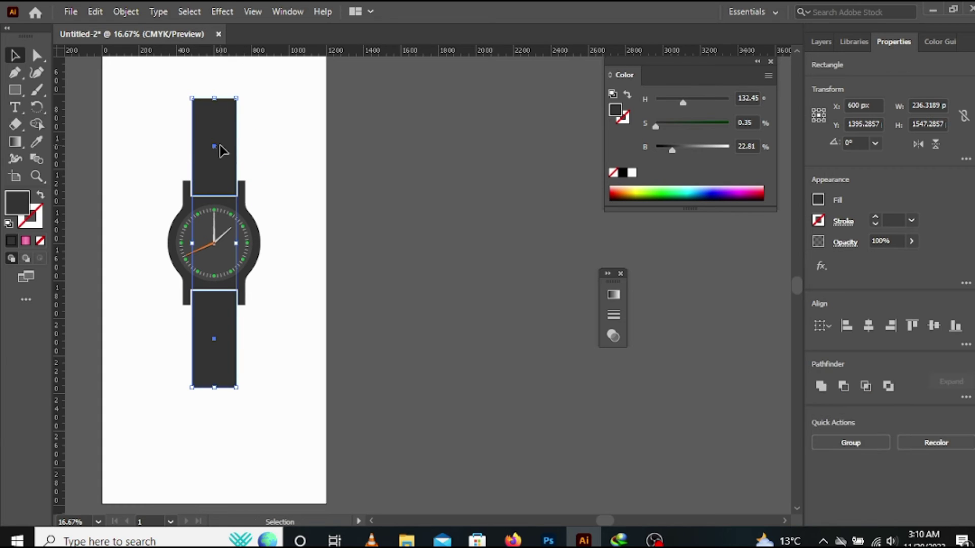
pyautogui.click(222, 151)
pyautogui.click(869, 327)
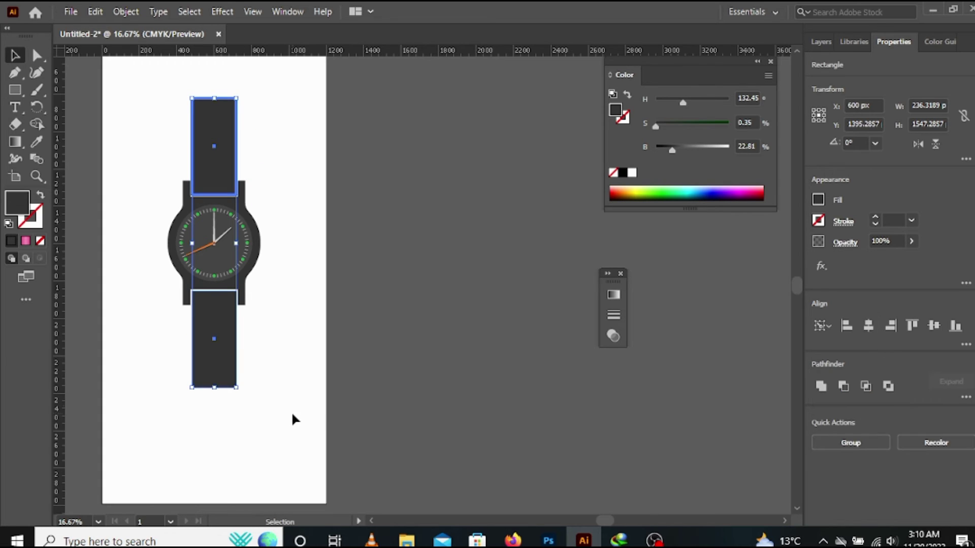
# Stretch the lower strap downward so it is longer than the upper one
pyautogui.click(292, 414)
pyautogui.click(233, 359)
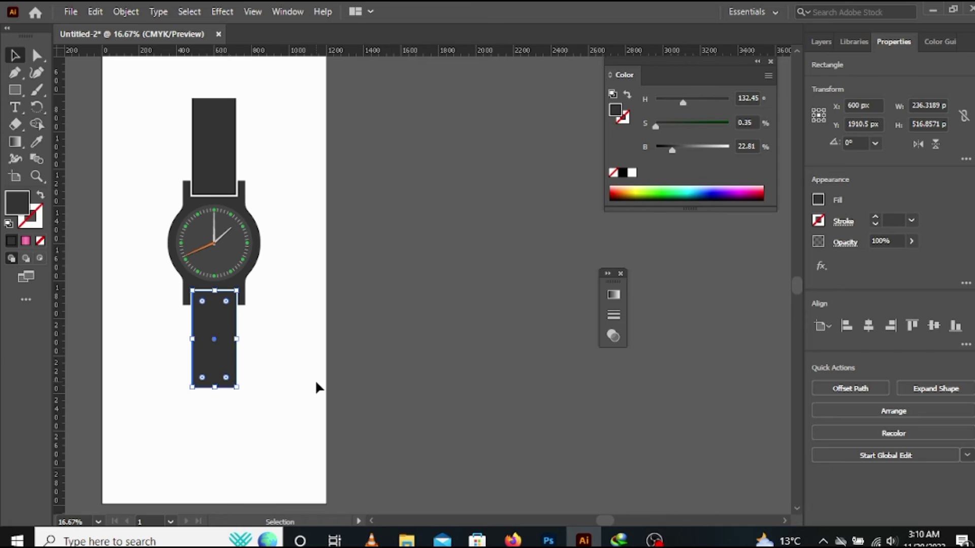
pyautogui.click(257, 386)
pyautogui.click(226, 384)
pyautogui.moveTo(216, 391); pyautogui.dragTo(216, 428)
pyautogui.click(289, 394)
pyautogui.hscroll(-2, 257, 316)
pyautogui.scroll(1, 322, 300)
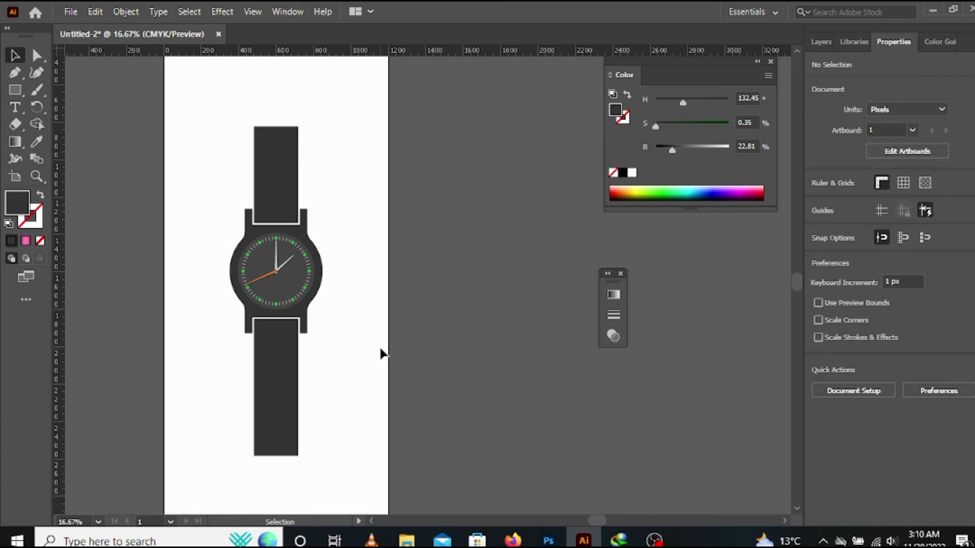
pyautogui.scroll(2, 346, 322)
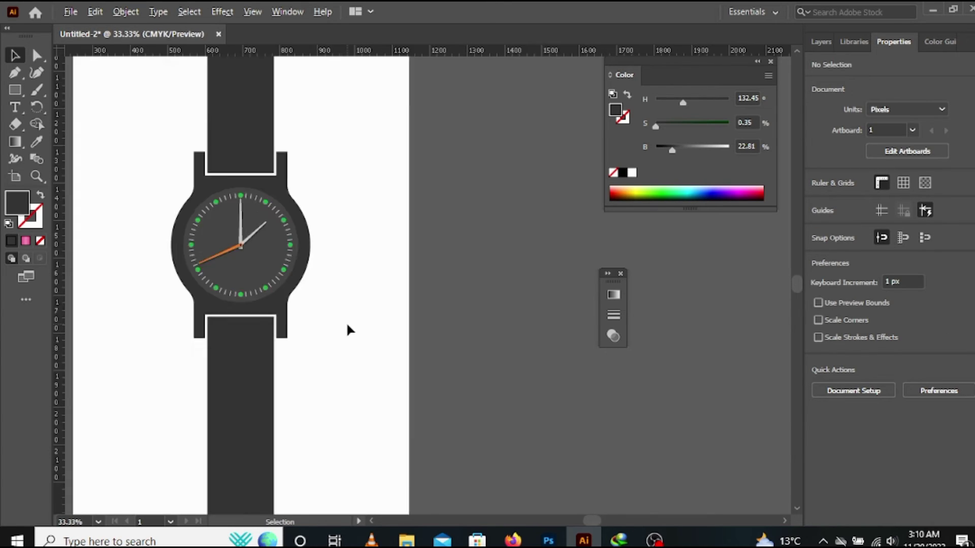
pyautogui.hscroll(2, 344, 321)
pyautogui.scroll(-2, 369, 357)
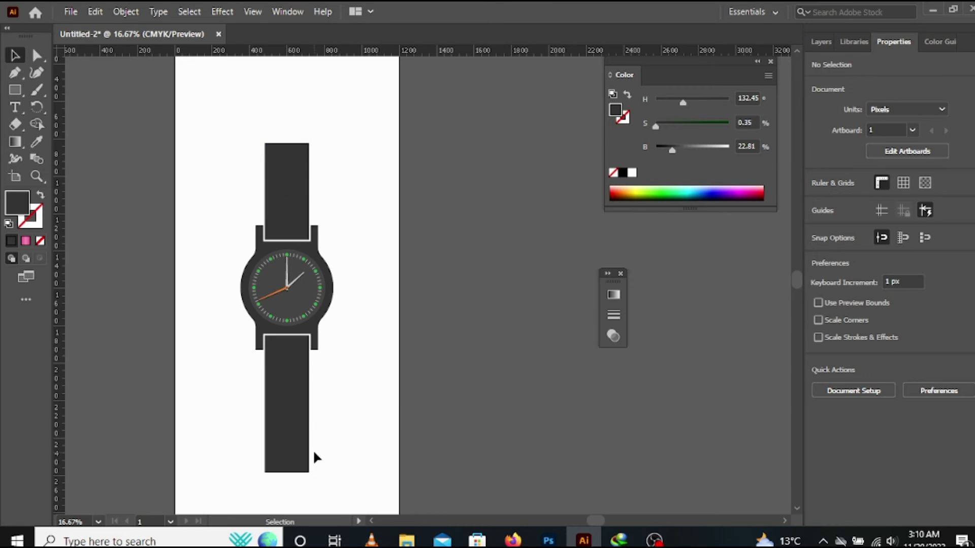
pyautogui.scroll(-3, 314, 457)
# Lengthen the lower strap slightly and nudge its bottom corner anchors inward with arrow keys
pyautogui.click(313, 303)
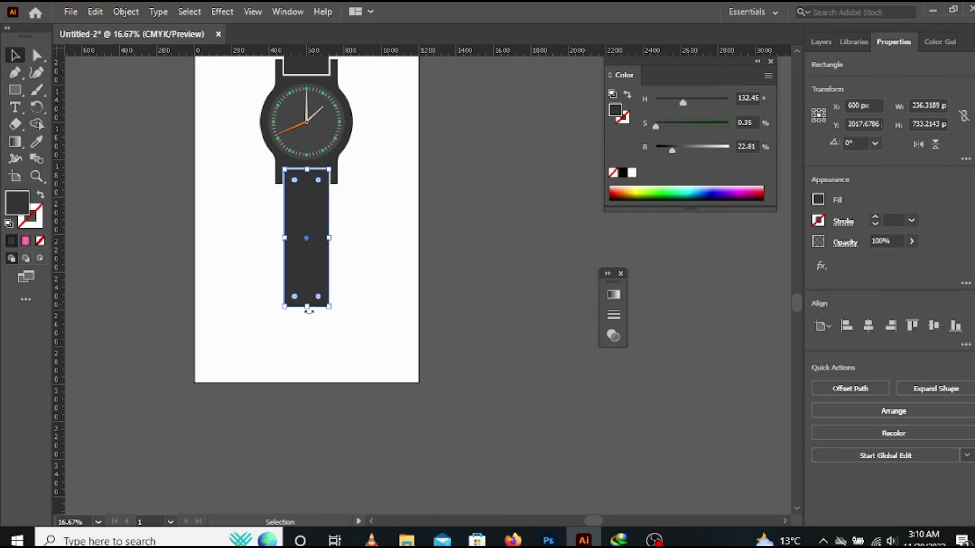
pyautogui.scroll(1, 306, 308)
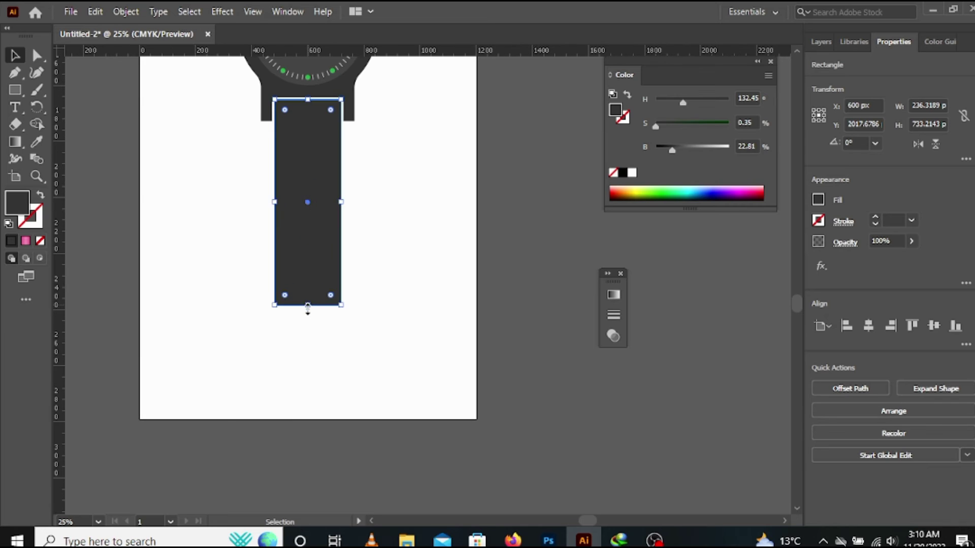
pyautogui.moveTo(308, 306); pyautogui.dragTo(308, 318)
pyautogui.press('a')
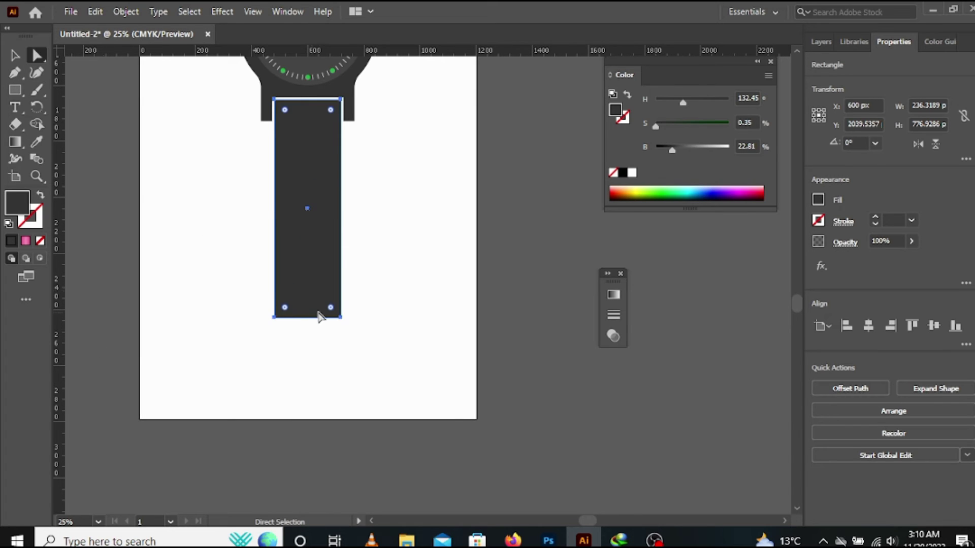
pyautogui.scroll(2, 318, 316)
pyautogui.click(229, 324)
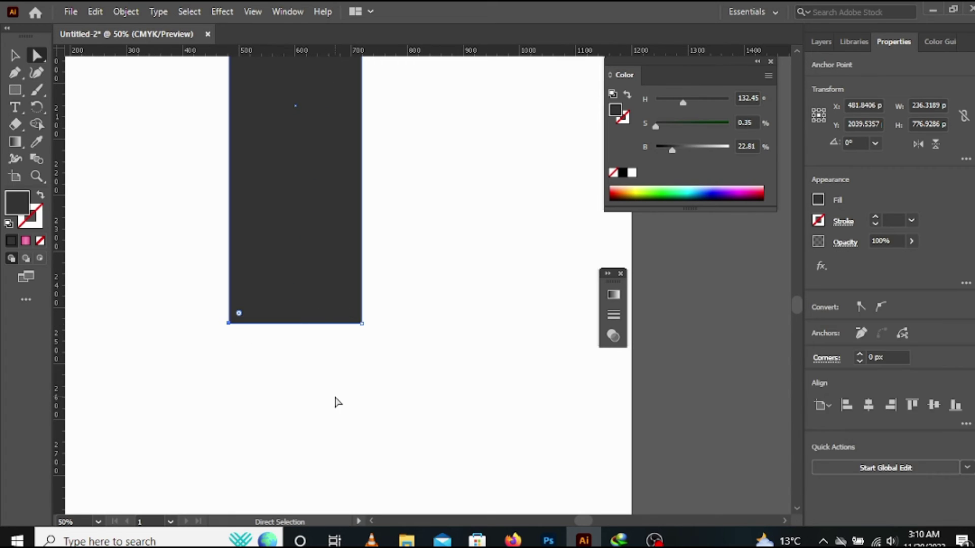
pyautogui.press('Right')
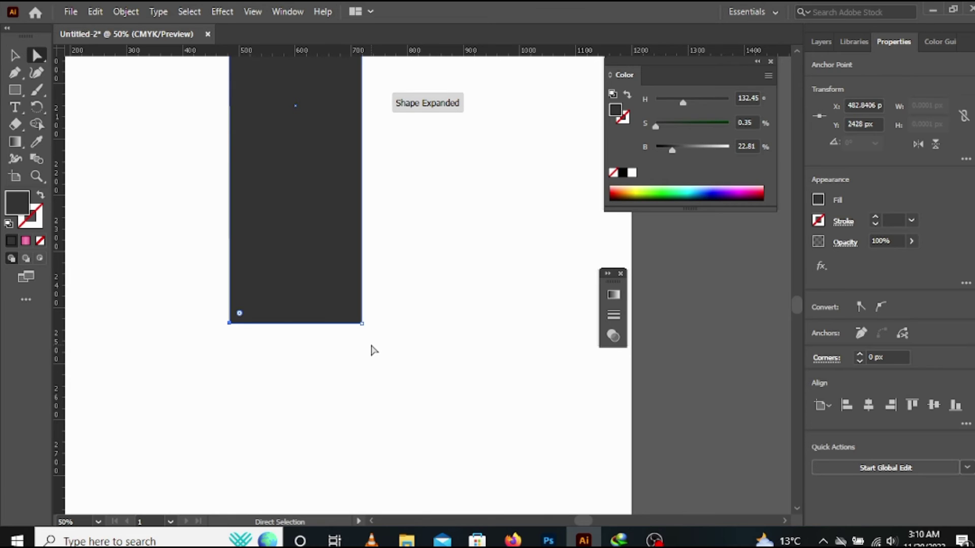
pyautogui.press('Right')
pyautogui.press('Right')
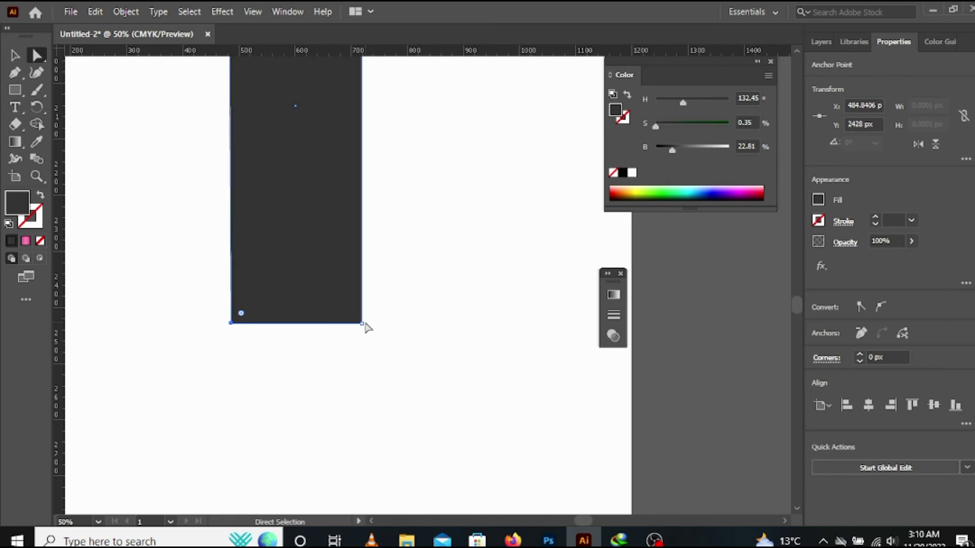
pyautogui.press('Right')
pyautogui.press('Right')
pyautogui.press('Right')
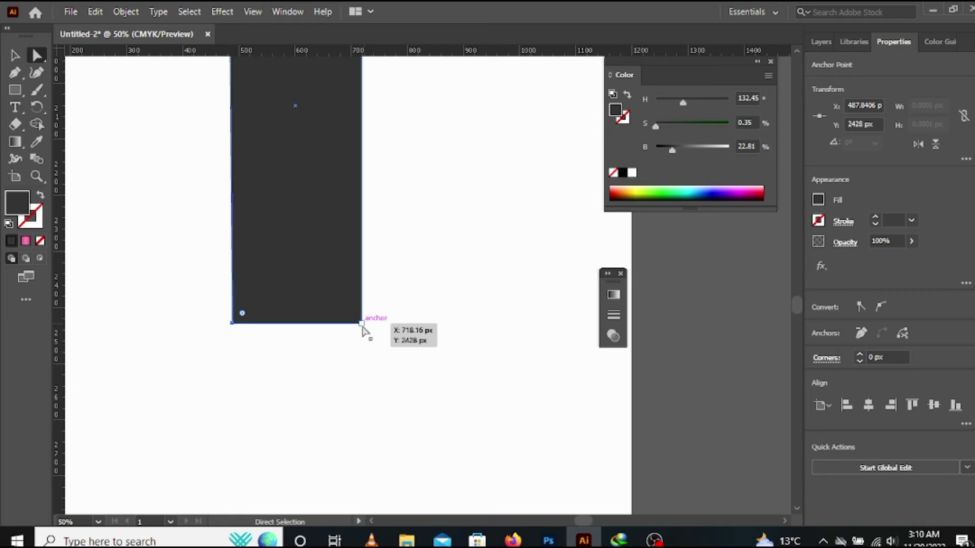
pyautogui.click(363, 324)
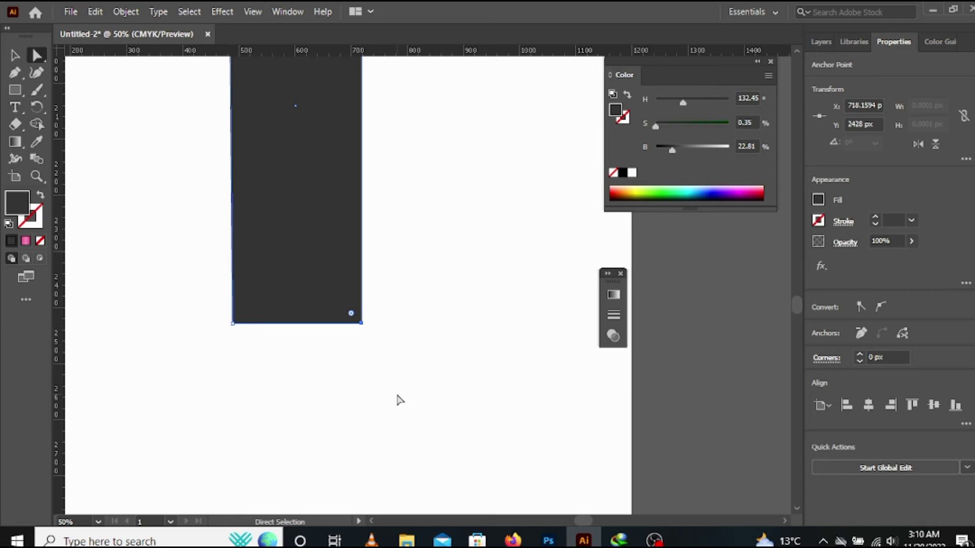
pyautogui.press('Left')
pyautogui.press('Left')
pyautogui.press('Left')
pyautogui.press('Left')
pyautogui.press('Left')
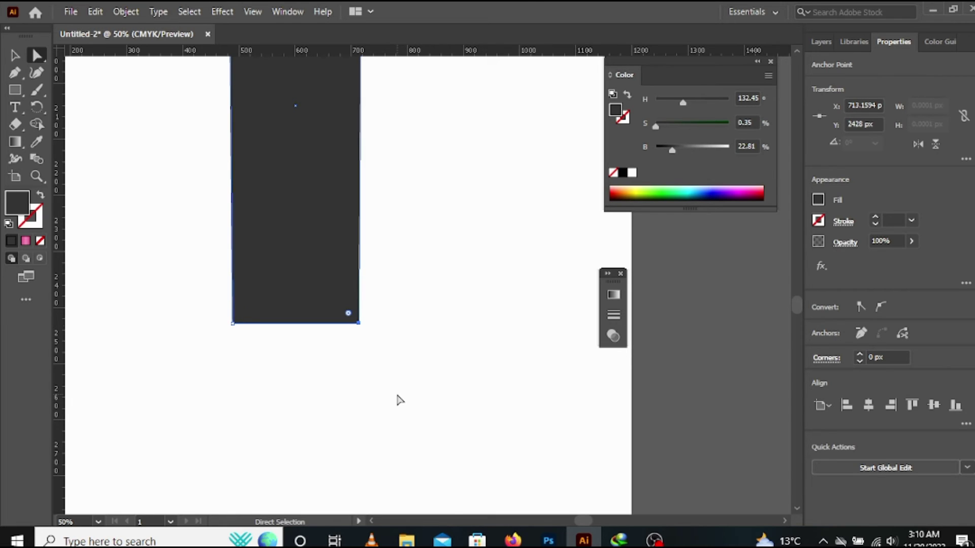
pyautogui.click(396, 400)
# Drag the strap's bottom-left and bottom-right anchors further inward to taper it, then zoom out
pyautogui.scroll(-4, 395, 399)
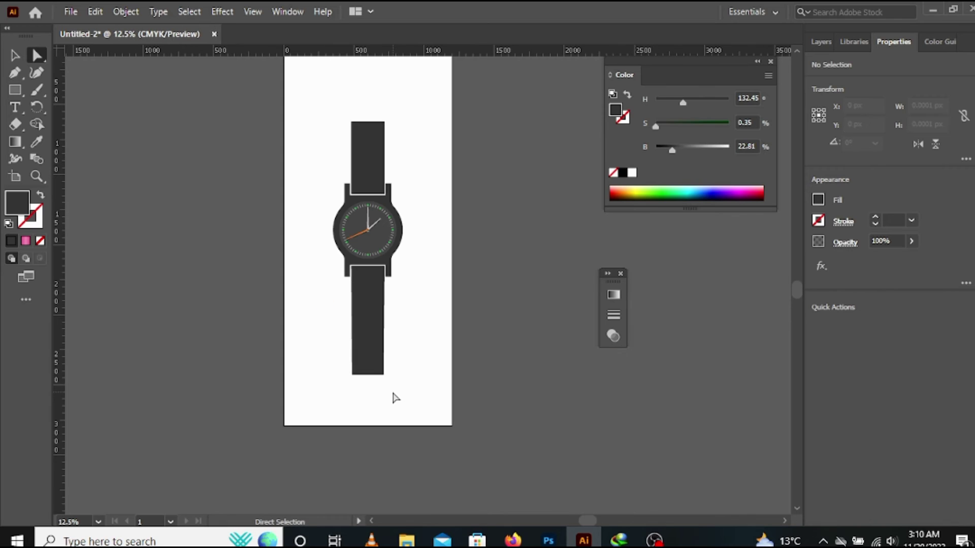
pyautogui.scroll(2, 391, 391)
pyautogui.click(345, 367)
pyautogui.scroll(1, 326, 379)
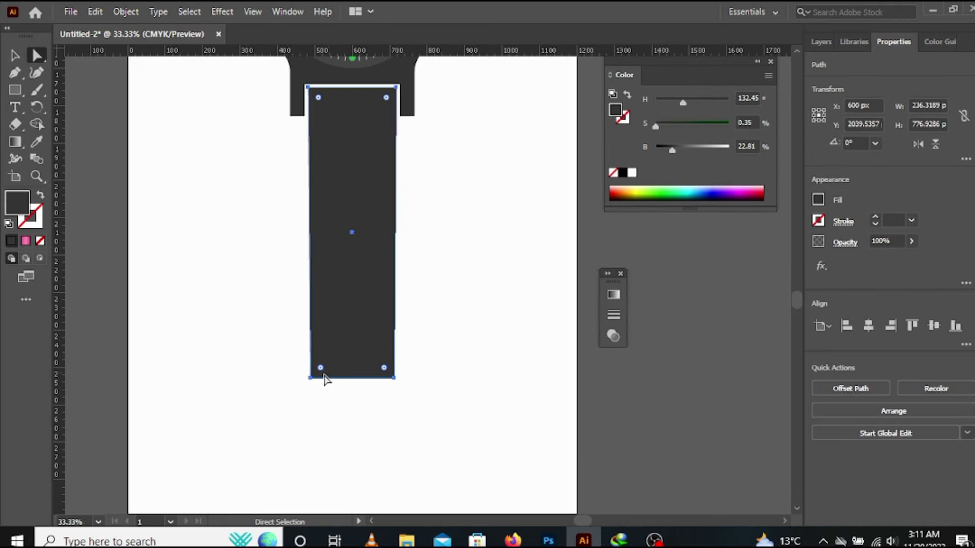
pyautogui.click(311, 378)
pyautogui.scroll(1, 311, 379)
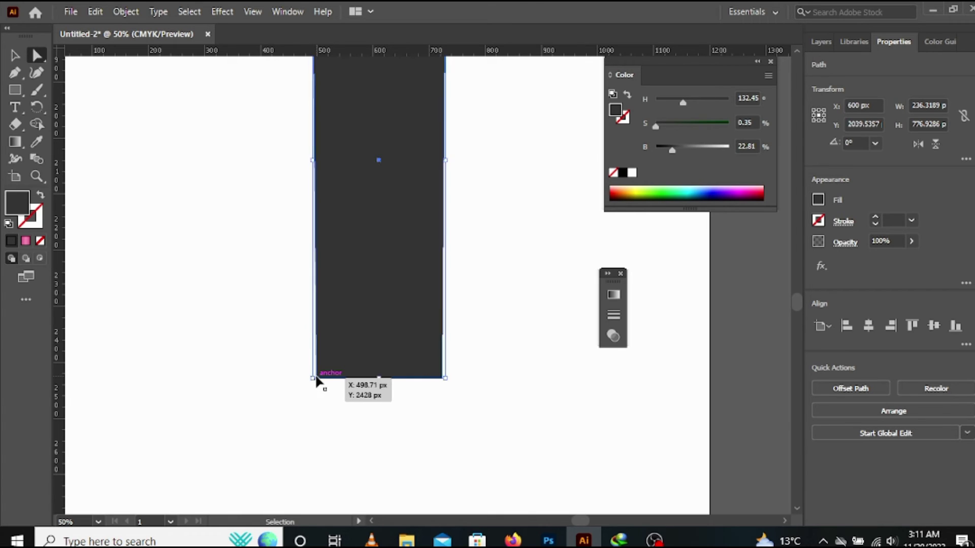
pyautogui.click(311, 378)
pyautogui.moveTo(311, 380); pyautogui.dragTo(322, 382)
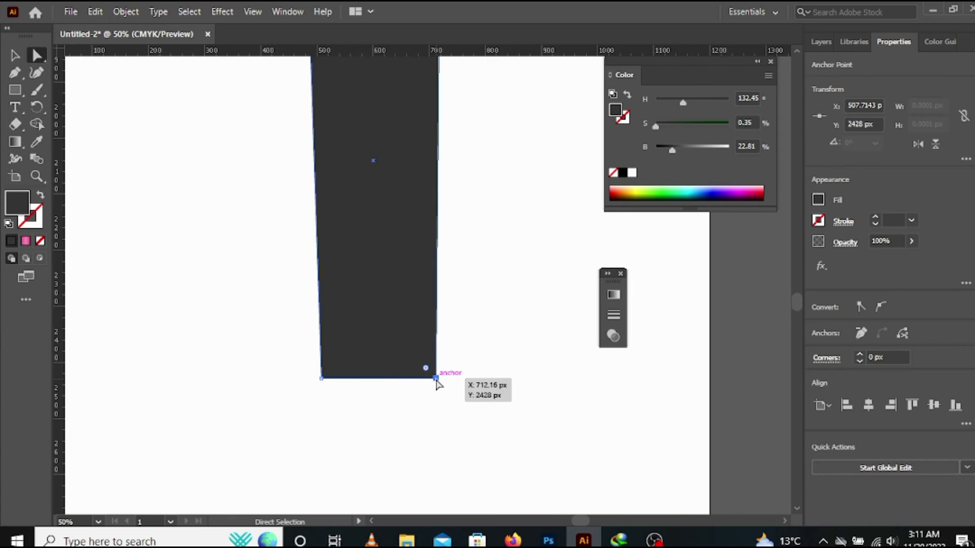
pyautogui.moveTo(437, 384); pyautogui.dragTo(424, 385)
pyautogui.hotkey('ctrl', '-')
pyautogui.hotkey('ctrl', '-')
pyautogui.hotkey('ctrl', '-')
pyautogui.click(459, 384)
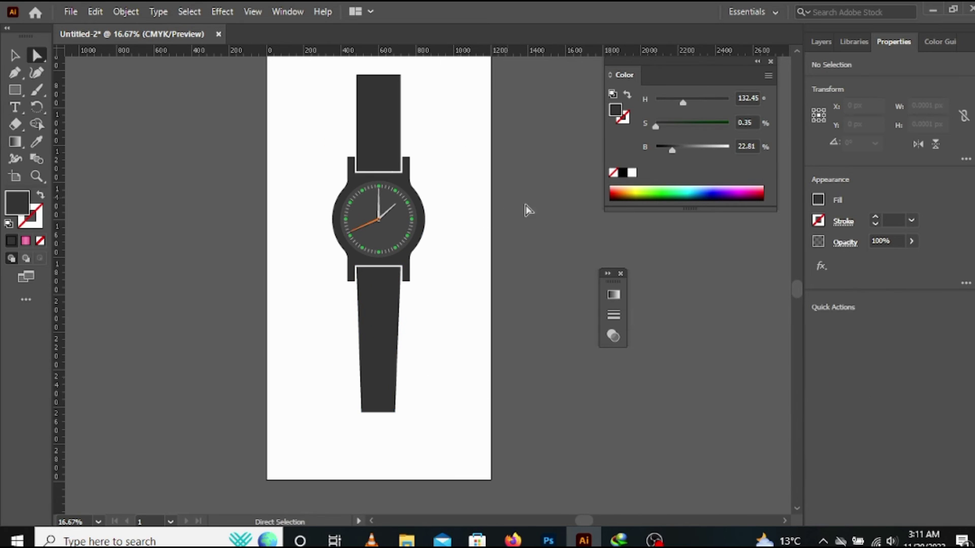
# Direct-select the lower strap and drag a Live Corner widget to round all its corners
pyautogui.click(14, 55)
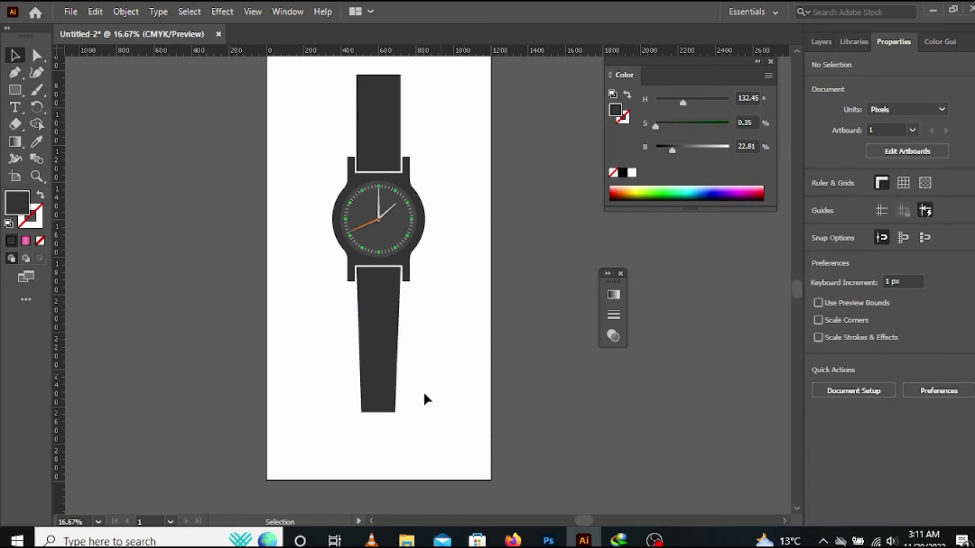
pyautogui.scroll(2, 387, 415)
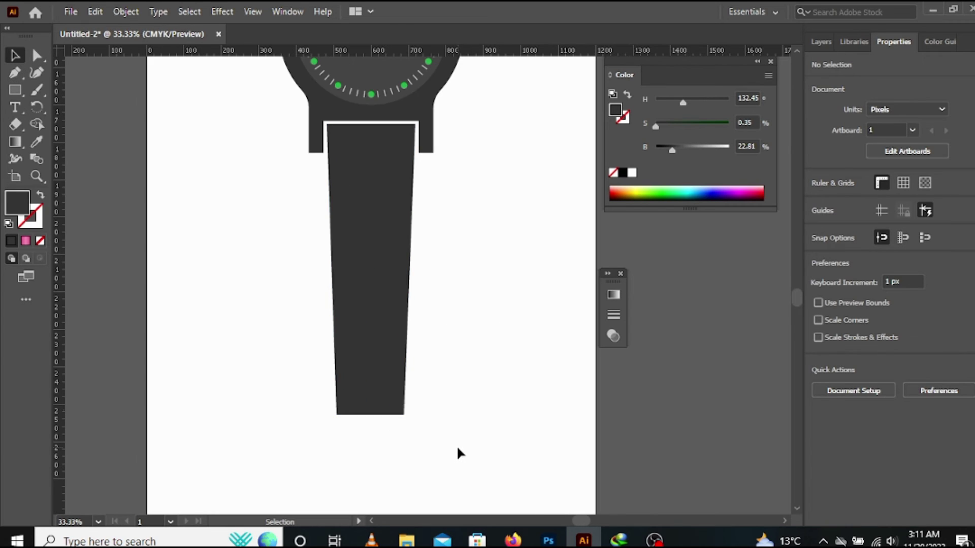
pyautogui.press('a')
pyautogui.click(337, 406)
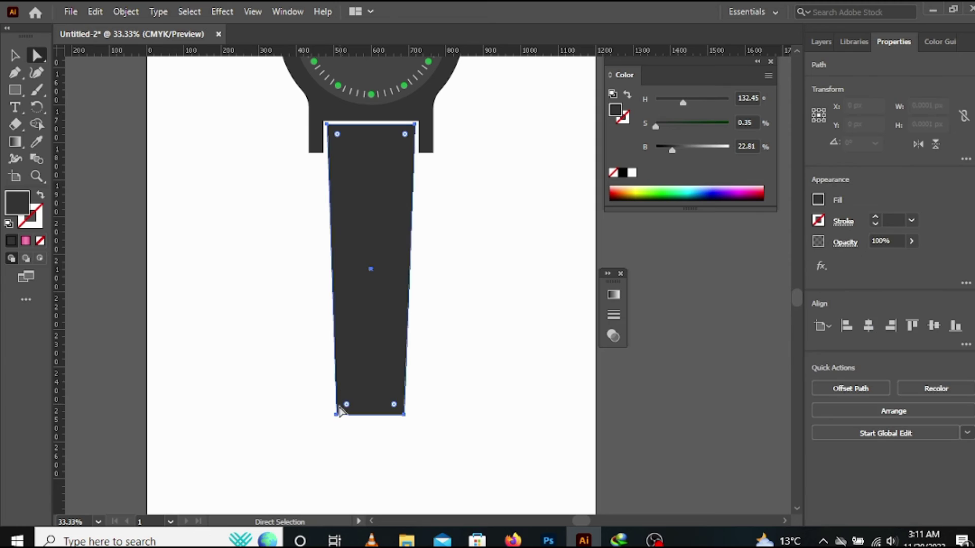
pyautogui.click(336, 416)
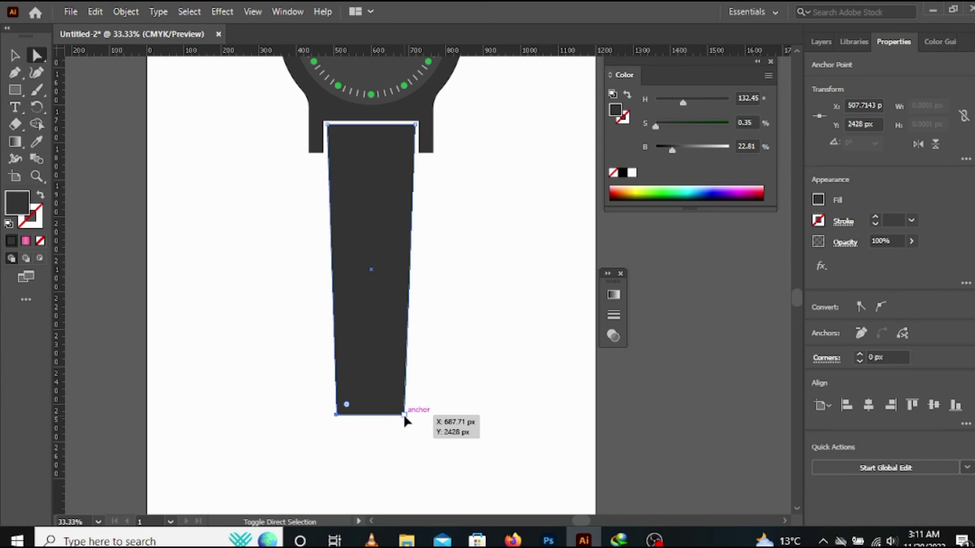
pyautogui.click(344, 403)
pyautogui.moveTo(344, 402); pyautogui.dragTo(349, 403)
pyautogui.press('a')
pyautogui.click(499, 389)
pyautogui.scroll(-3, 499, 390)
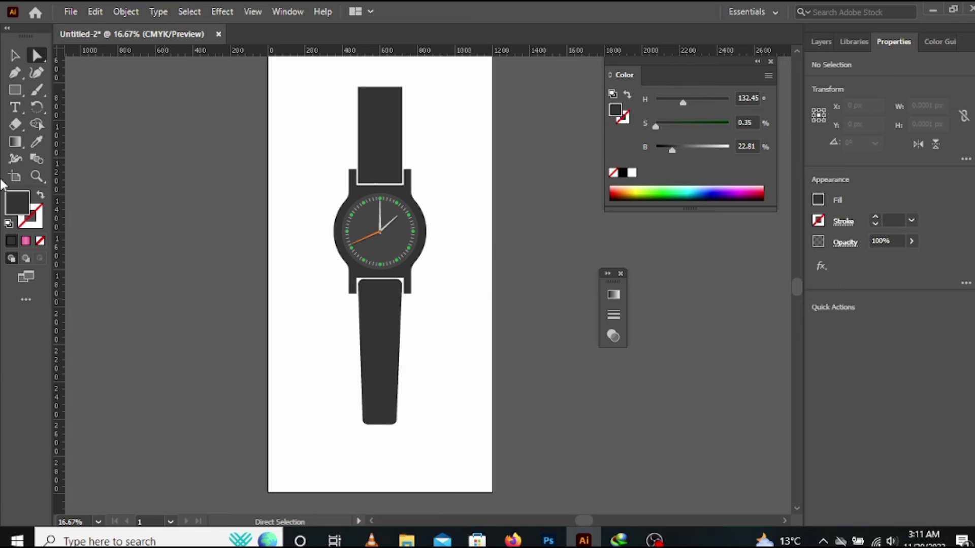
# Recentre the view on the watch and check the lower strap's rounded corner points
pyautogui.click(15, 54)
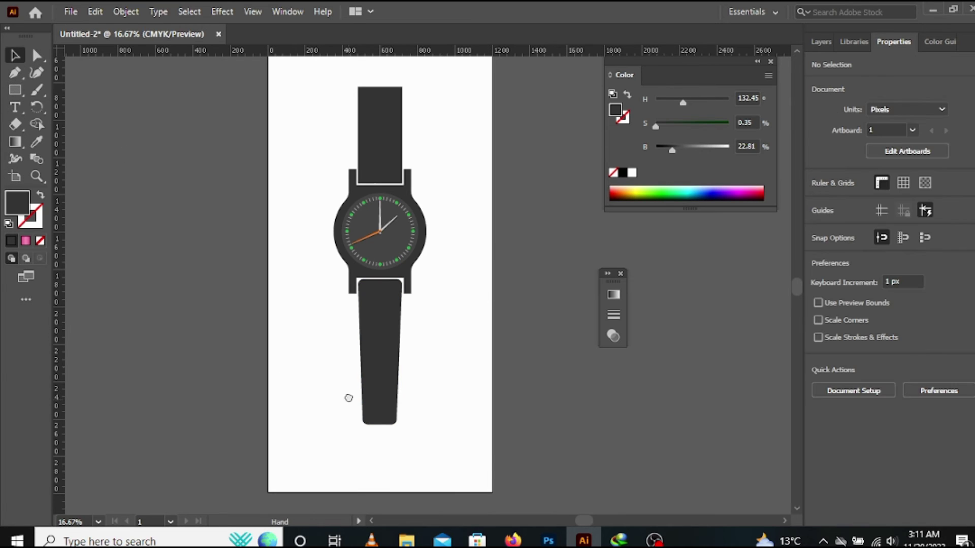
pyautogui.moveTo(349, 398); pyautogui.dragTo(331, 341)
pyautogui.click(383, 325)
pyautogui.moveTo(402, 263); pyautogui.dragTo(389, 379)
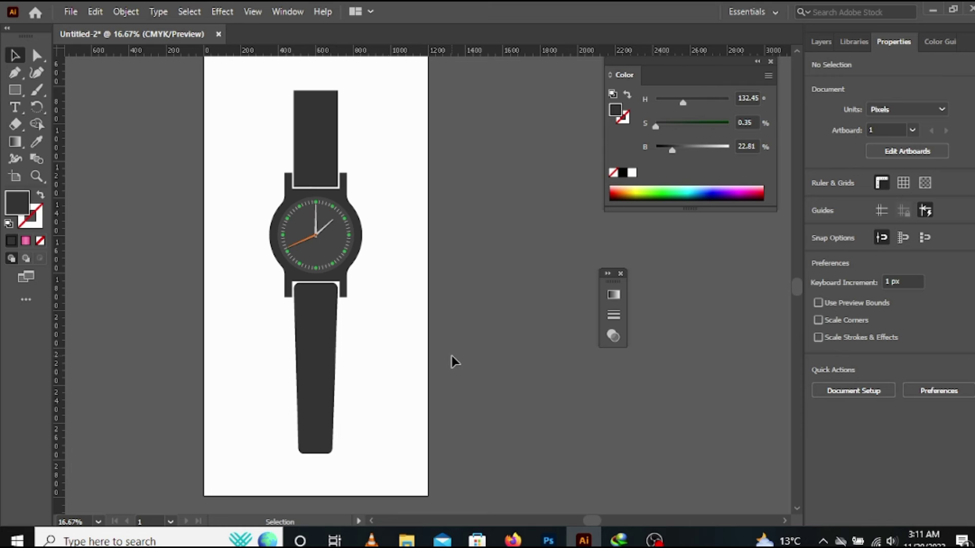
pyautogui.scroll(2, 352, 309)
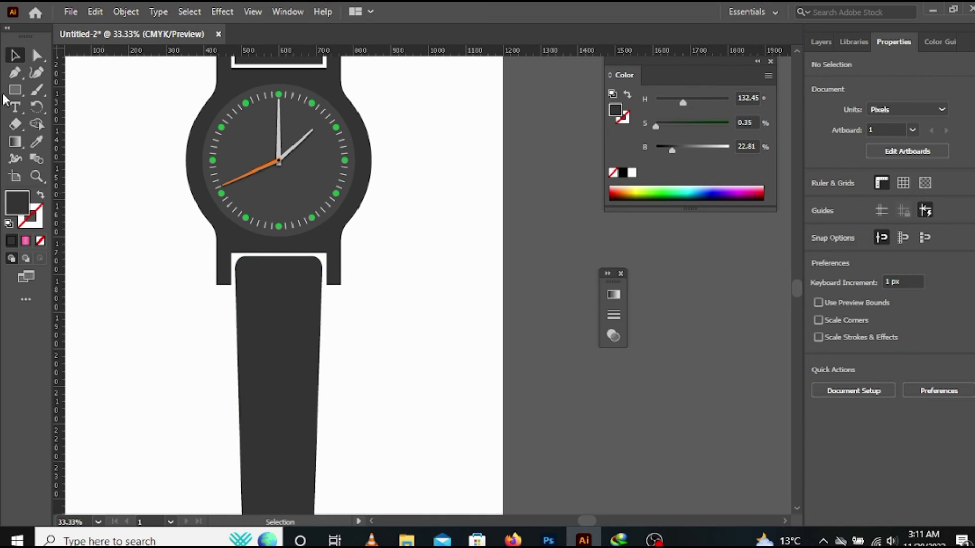
pyautogui.click(37, 55)
pyautogui.click(238, 269)
pyautogui.scroll(2, 238, 269)
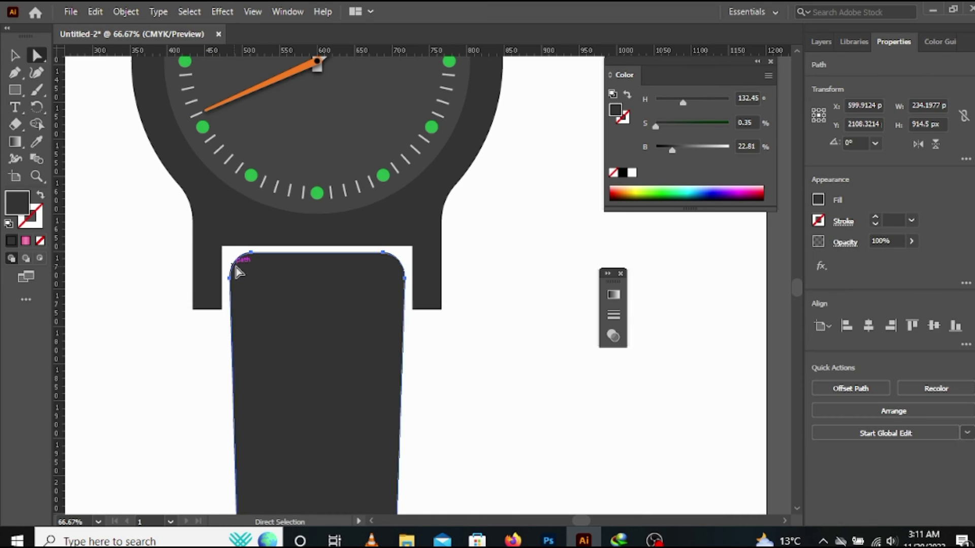
pyautogui.click(250, 256)
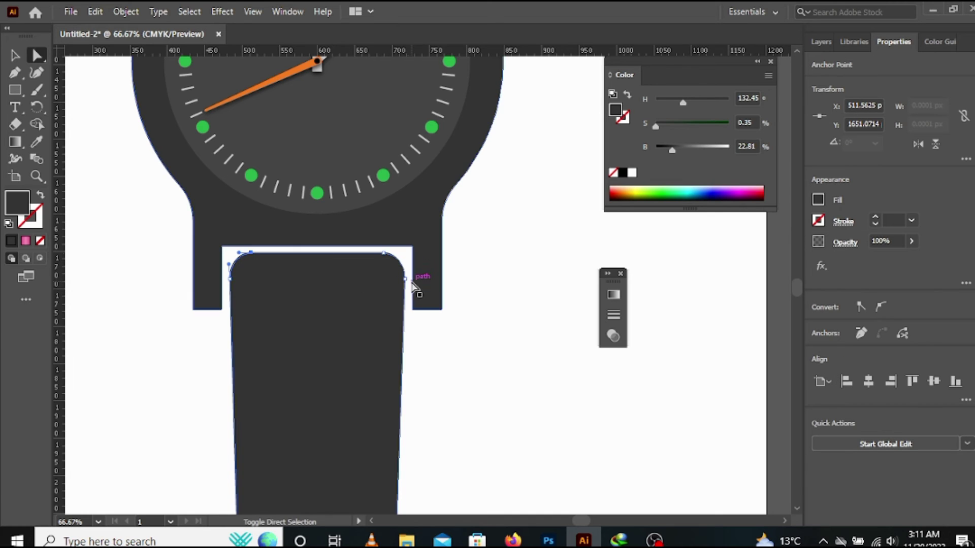
pyautogui.click(342, 311)
pyautogui.scroll(-4, 342, 311)
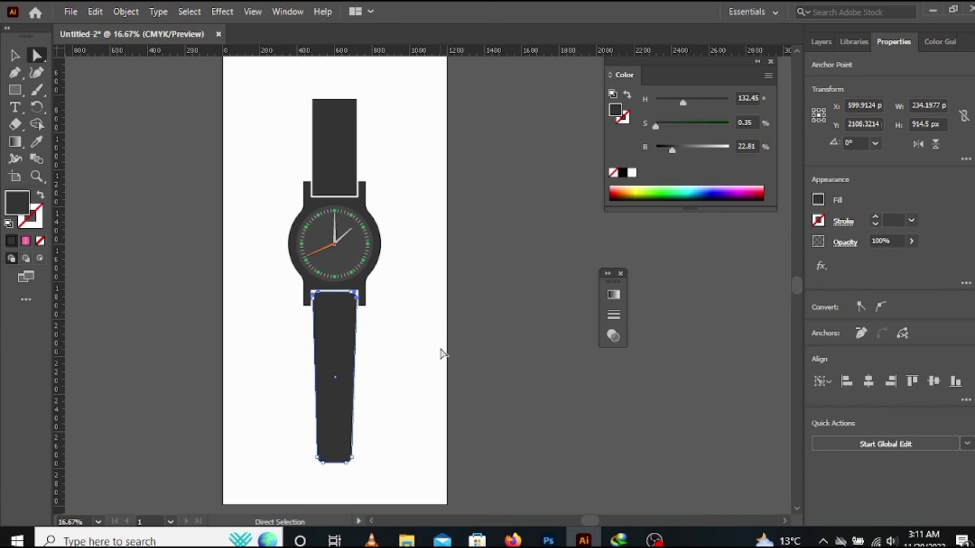
pyautogui.click(426, 352)
pyautogui.moveTo(394, 275); pyautogui.dragTo(381, 246)
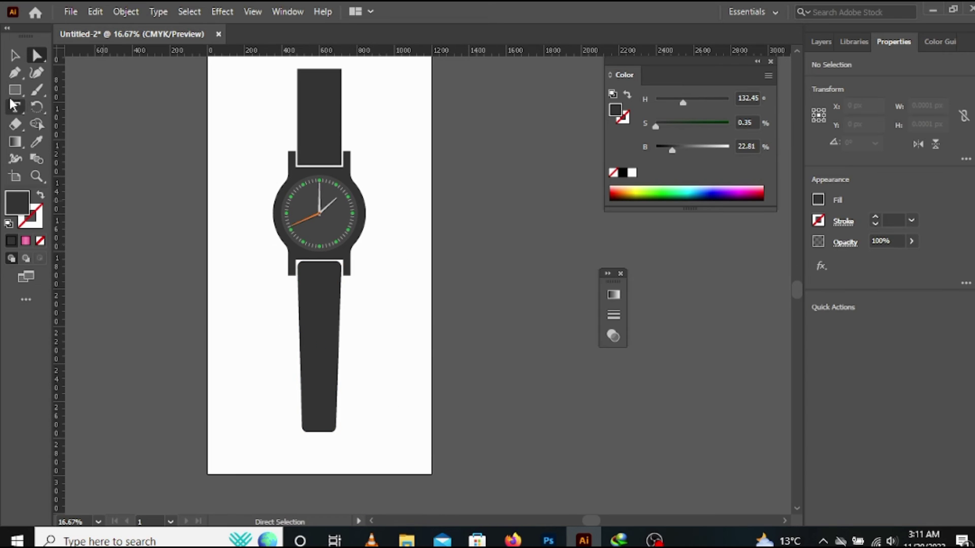
# Duplicate the lower strap and give the copy no fill and a light grey #B2B2B2 stroke
pyautogui.click(21, 54)
pyautogui.moveTo(333, 362); pyautogui.dragTo(403, 374)
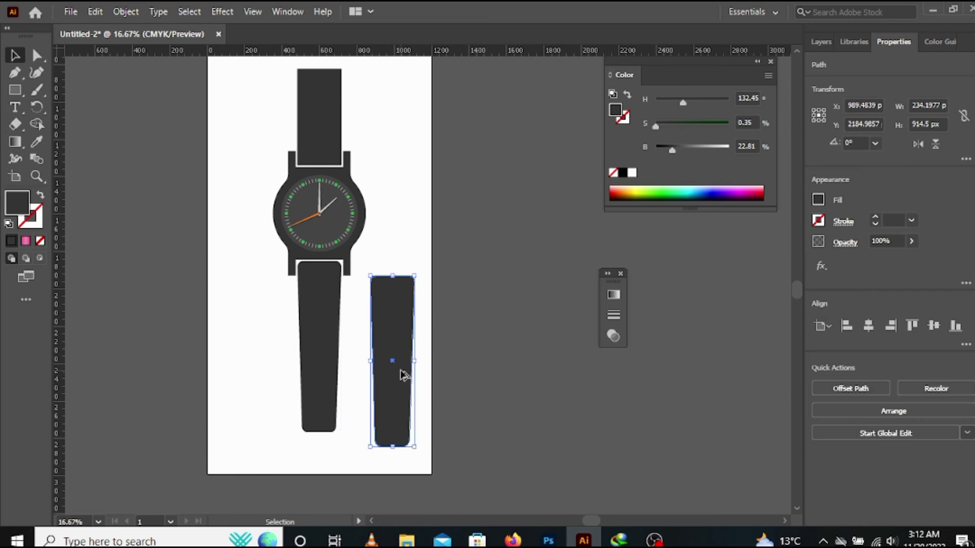
pyautogui.click(41, 198)
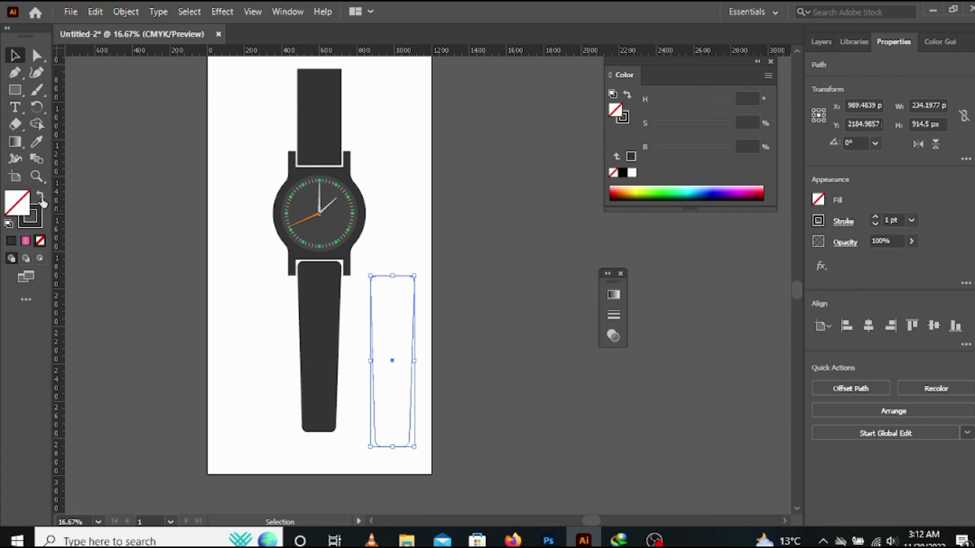
pyautogui.doubleClick(30, 227)
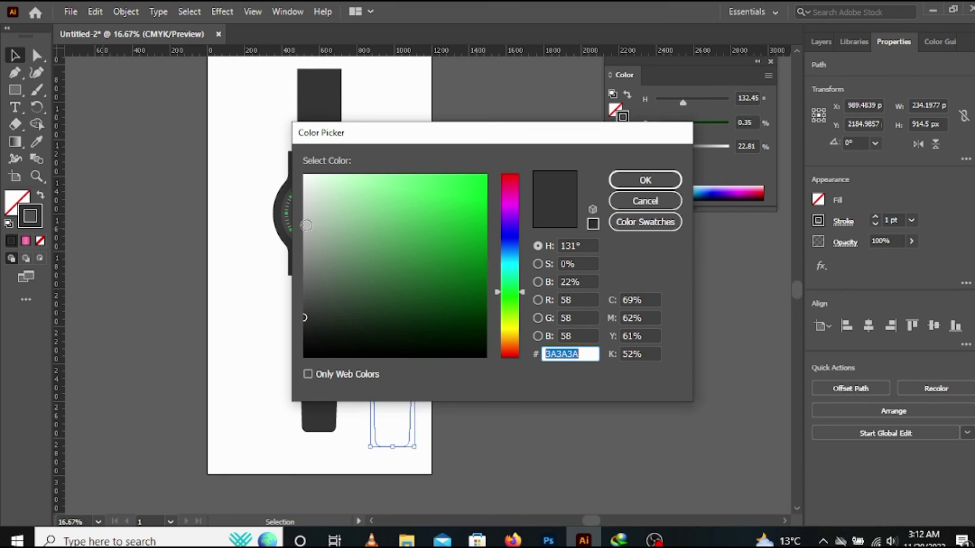
pyautogui.click(303, 229)
pyautogui.click(645, 180)
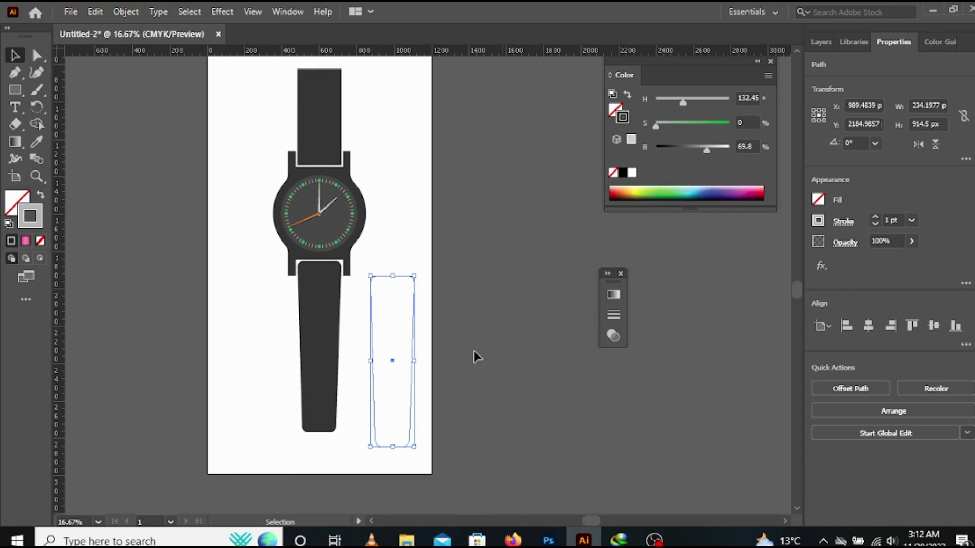
# Shrink the grey outline copy and centre it horizontally on the lower strap
pyautogui.moveTo(392, 447); pyautogui.dragTo(393, 422)
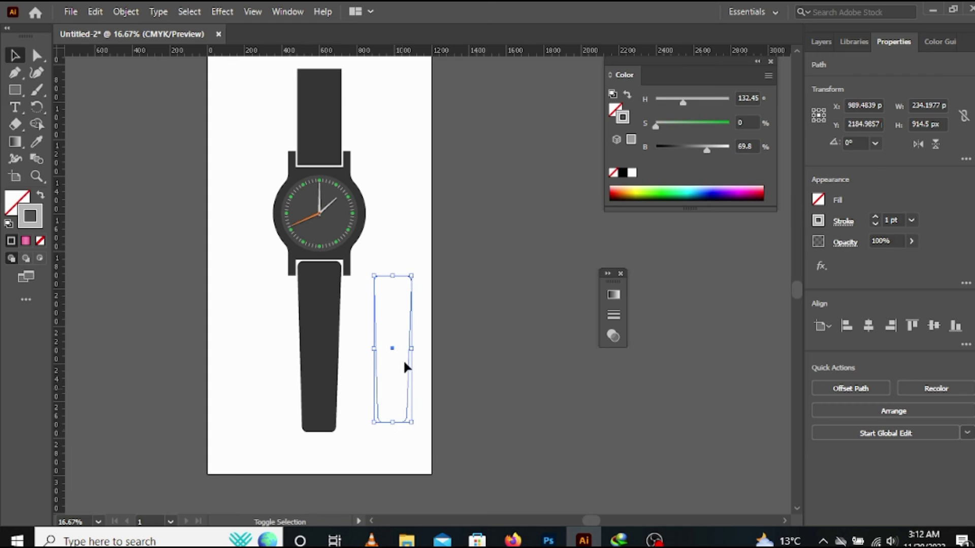
pyautogui.moveTo(393, 348); pyautogui.dragTo(317, 360)
pyautogui.keyDown('shift'); pyautogui.click(326, 322); pyautogui.keyUp('shift')
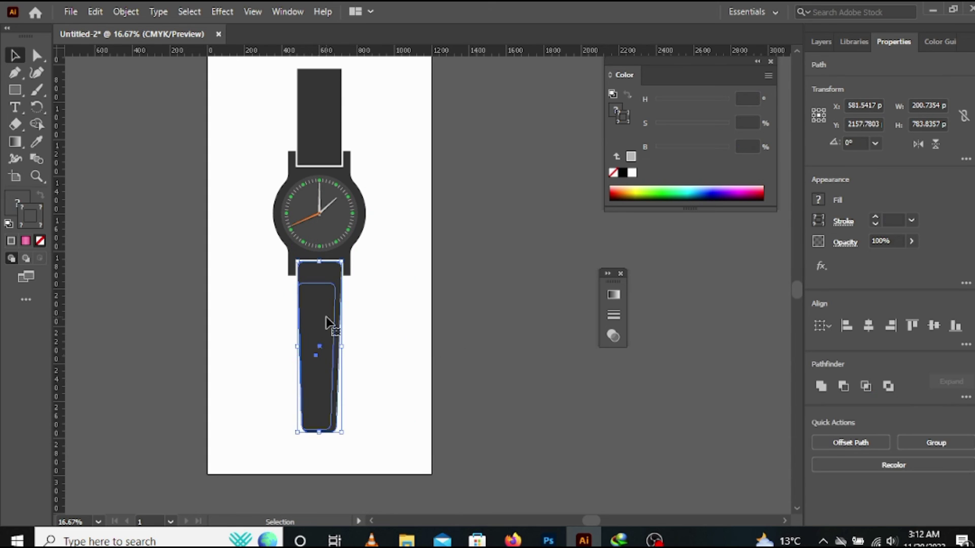
pyautogui.click(868, 325)
pyautogui.click(495, 349)
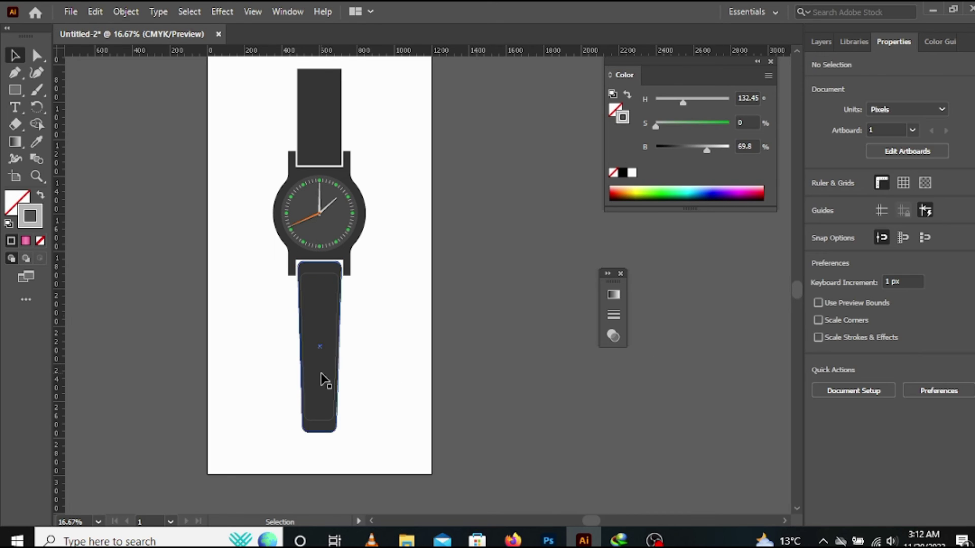
# Narrow the inner outline and extend it up and down to fit inside the strap
pyautogui.scroll(2, 321, 380)
pyautogui.click(354, 339)
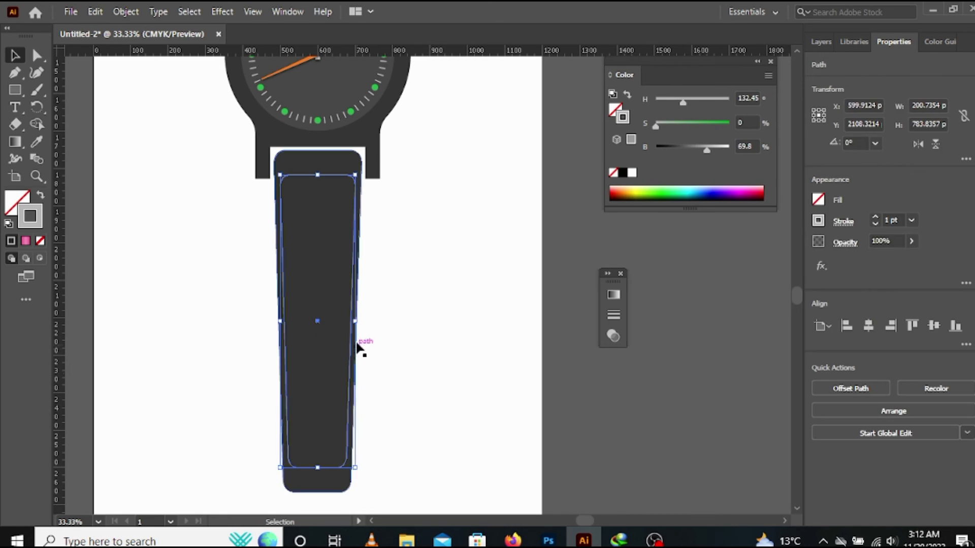
pyautogui.moveTo(354, 322); pyautogui.dragTo(349, 324)
pyautogui.click(427, 312)
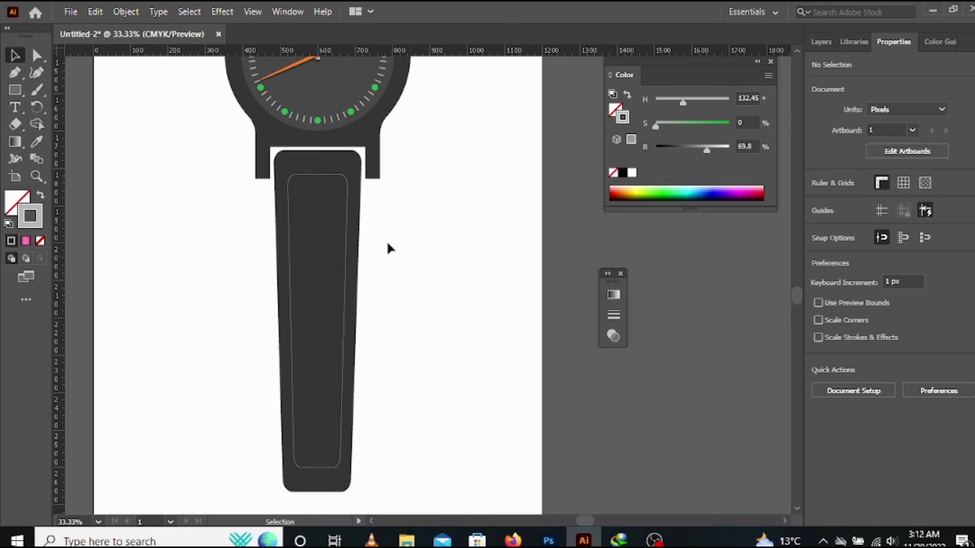
pyautogui.click(321, 174)
pyautogui.moveTo(318, 175); pyautogui.dragTo(318, 163)
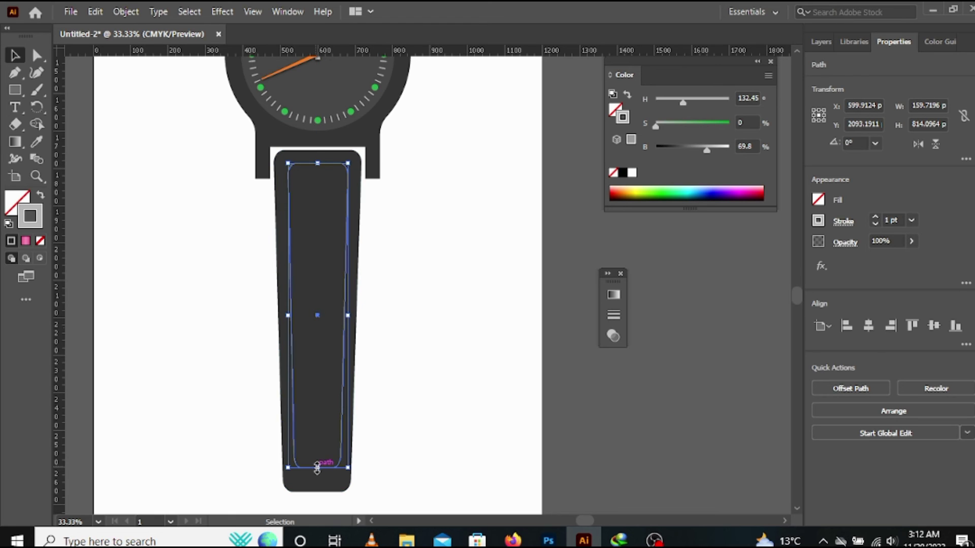
pyautogui.moveTo(317, 468); pyautogui.dragTo(316, 474)
pyautogui.click(432, 401)
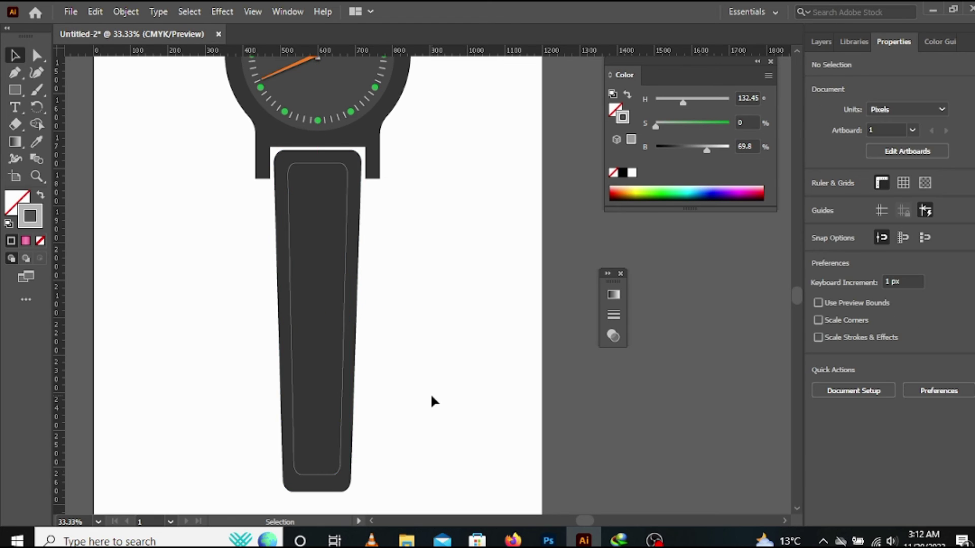
# Give the inner outline a 3 pt dashed stroke with 12 pt dashes, then zoom out
pyautogui.click(317, 474)
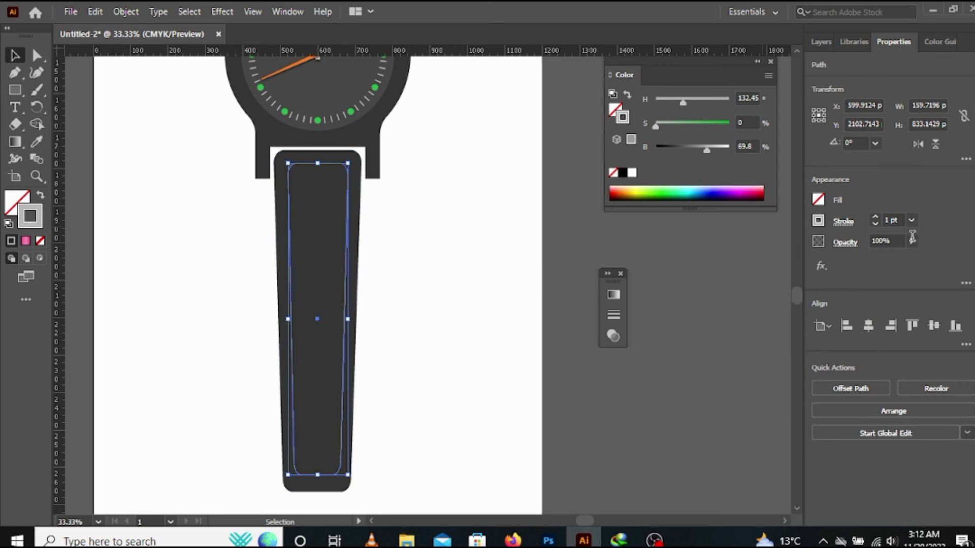
pyautogui.click(849, 224)
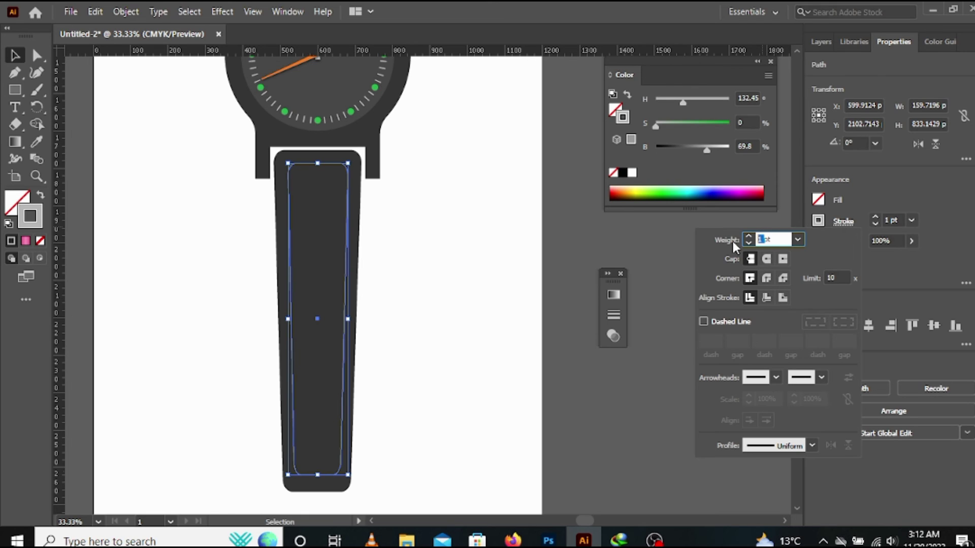
pyautogui.write('3')
pyautogui.click(704, 321)
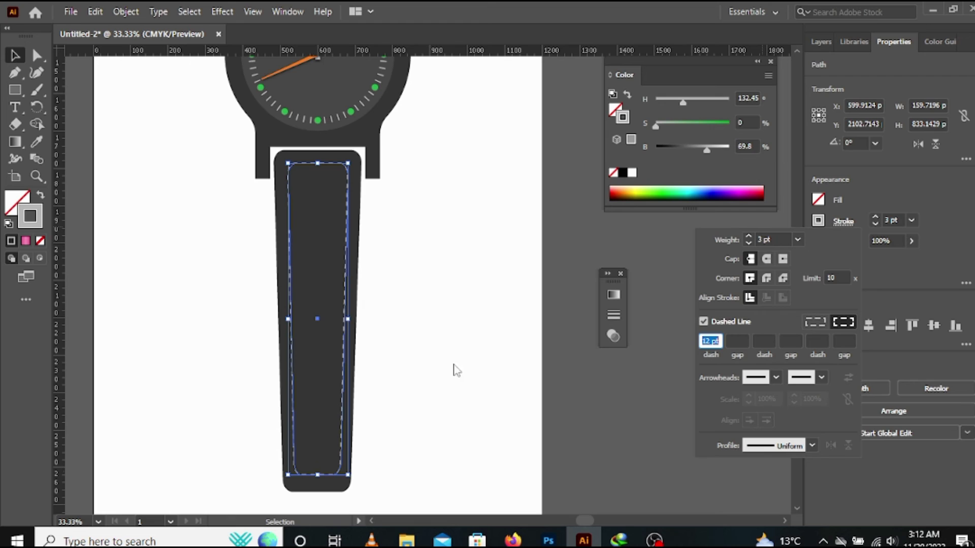
pyautogui.click(13, 55)
pyautogui.click(127, 140)
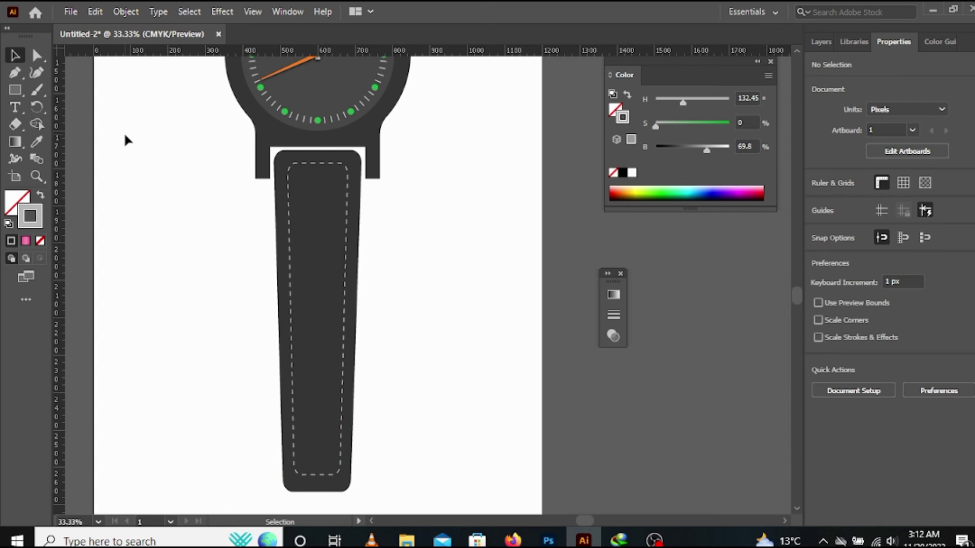
pyautogui.hotkey('ctrl', '-')
pyautogui.hotkey('ctrl', '-')
pyautogui.hotkey('ctrl', '-')
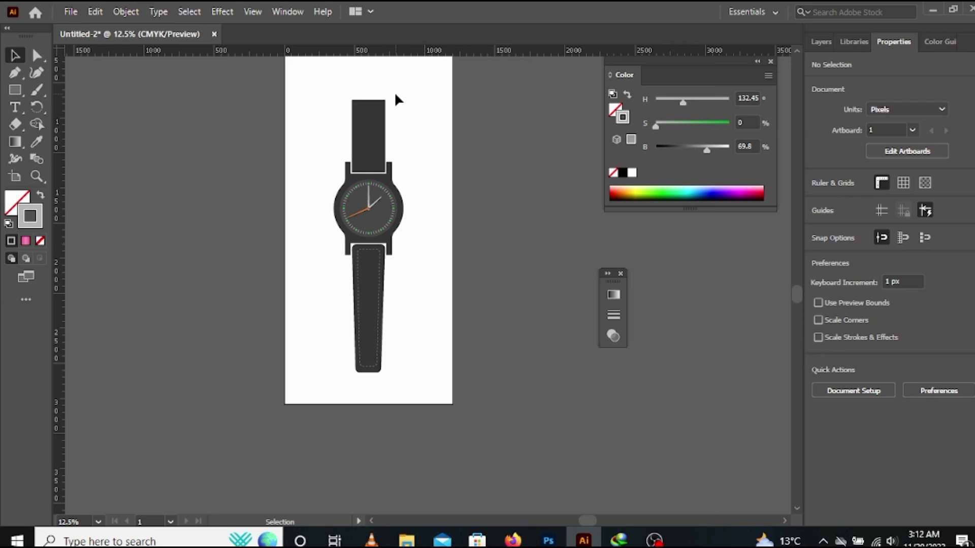
# Direct-select the upper strap and try a corner-widget drag, undoing it since it rounded all four corners
pyautogui.scroll(2, 366, 89)
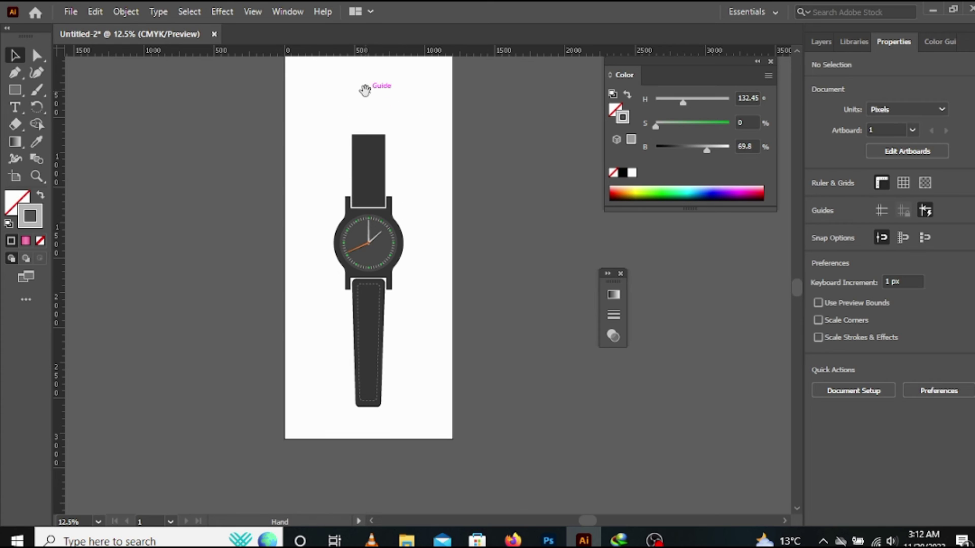
pyautogui.keyDown('alt'); pyautogui.scroll(2, 360, 138); pyautogui.keyUp('alt')
pyautogui.scroll(-8, 443, 183)
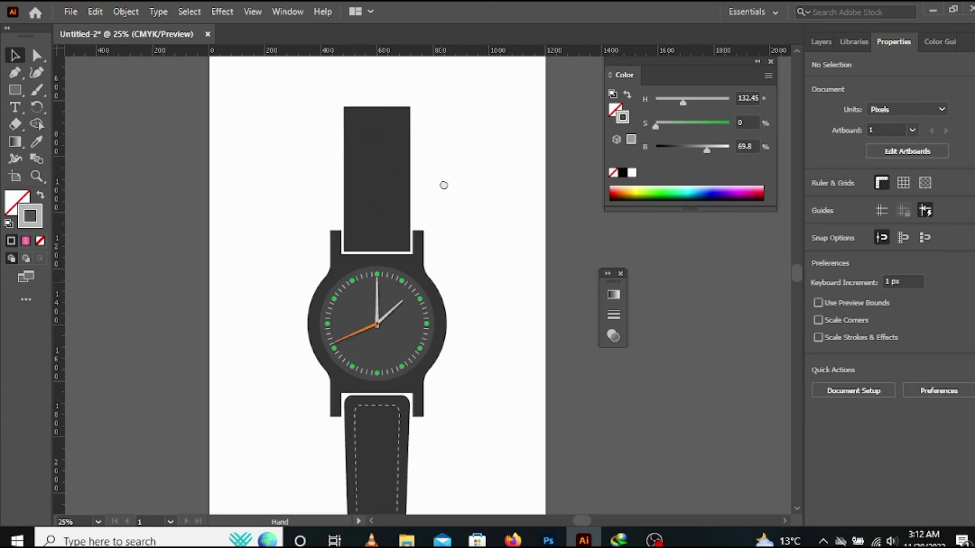
pyautogui.scroll(8, 429, 112)
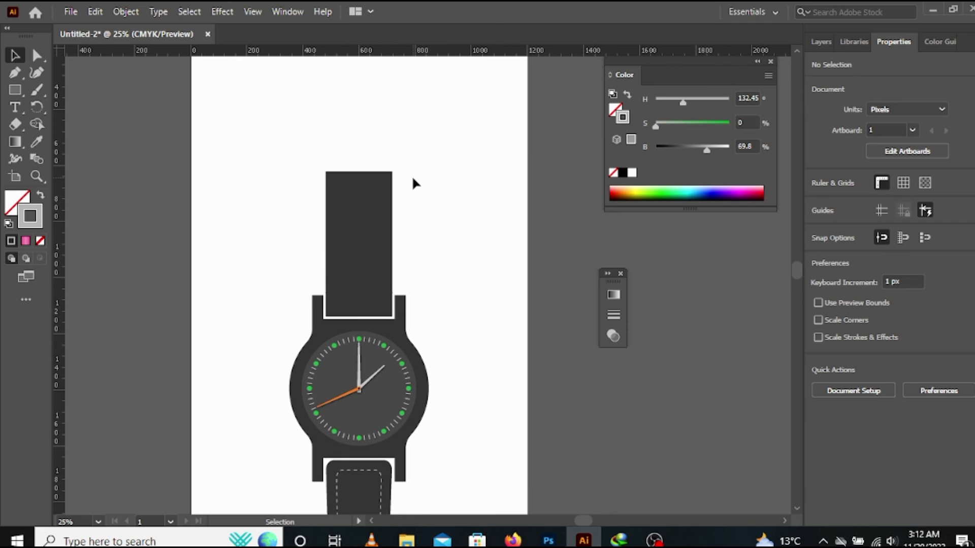
pyautogui.click(15, 89)
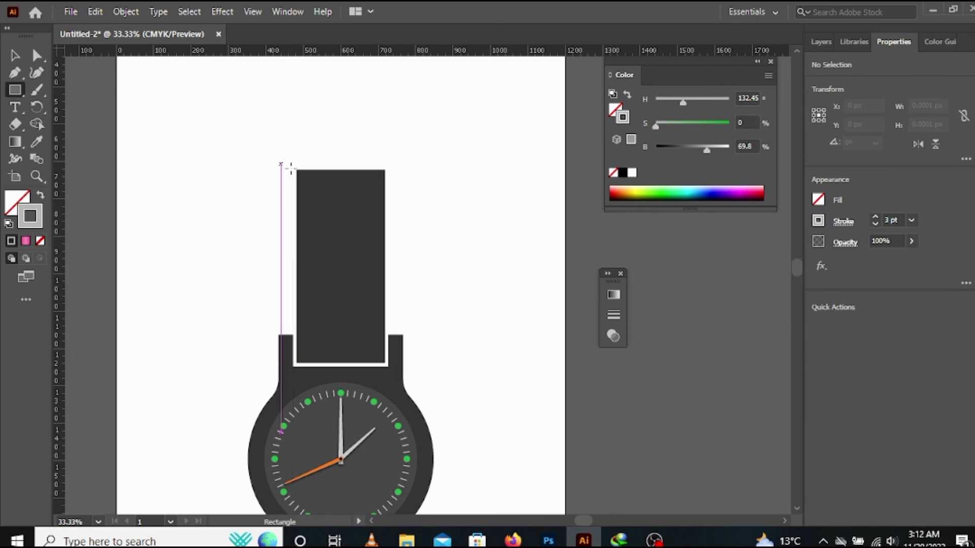
pyautogui.press('a')
pyautogui.click(302, 181)
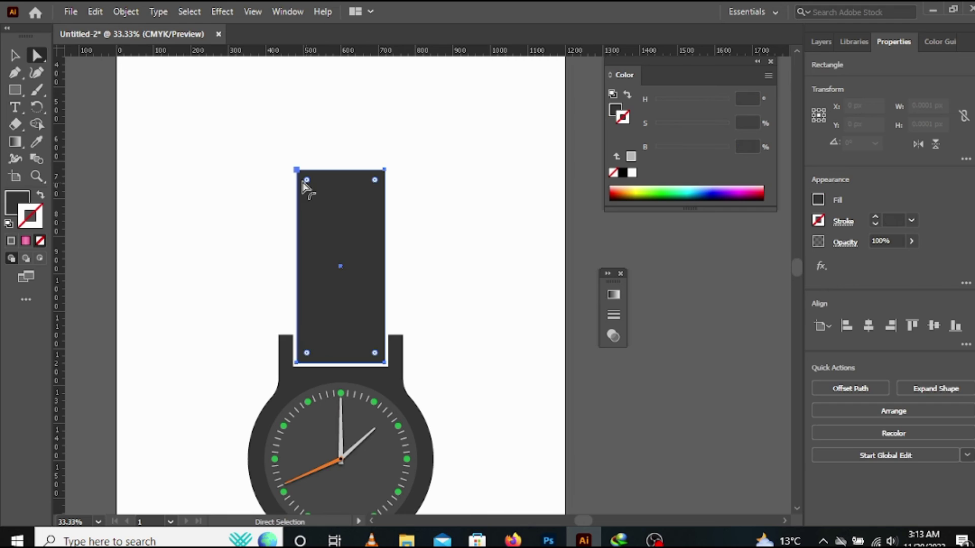
pyautogui.keyDown('alt'); pyautogui.scroll(2, 302, 180); pyautogui.keyUp('alt')
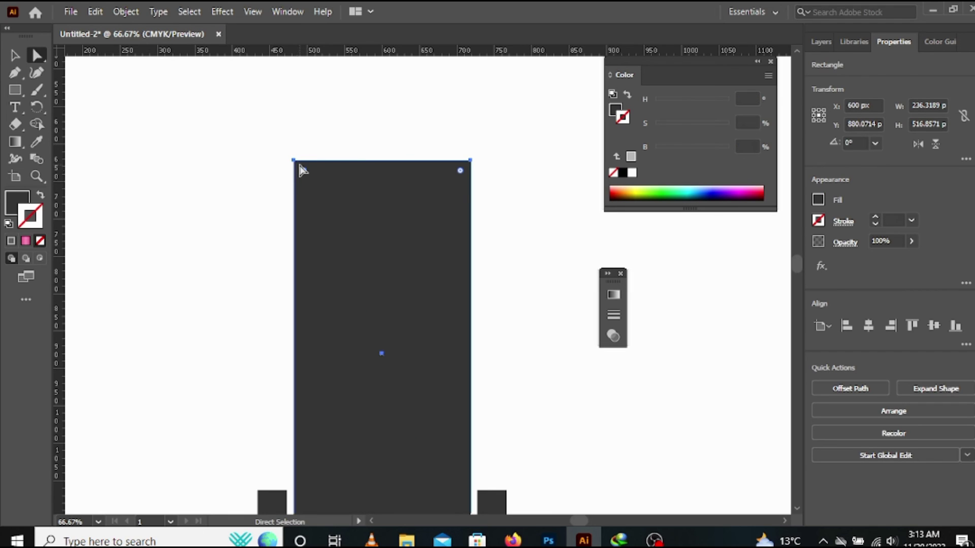
pyautogui.click(300, 168)
pyautogui.moveTo(304, 172); pyautogui.dragTo(315, 191)
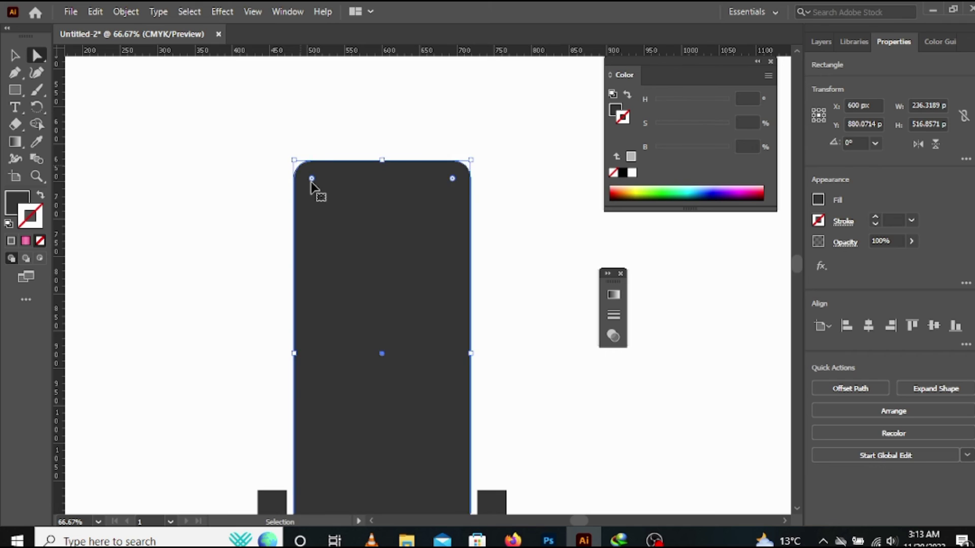
pyautogui.hotkey('ctrl', 'z')
# Select only the top-left and top-right anchors and drag the corner widget to round them
pyautogui.click(295, 161)
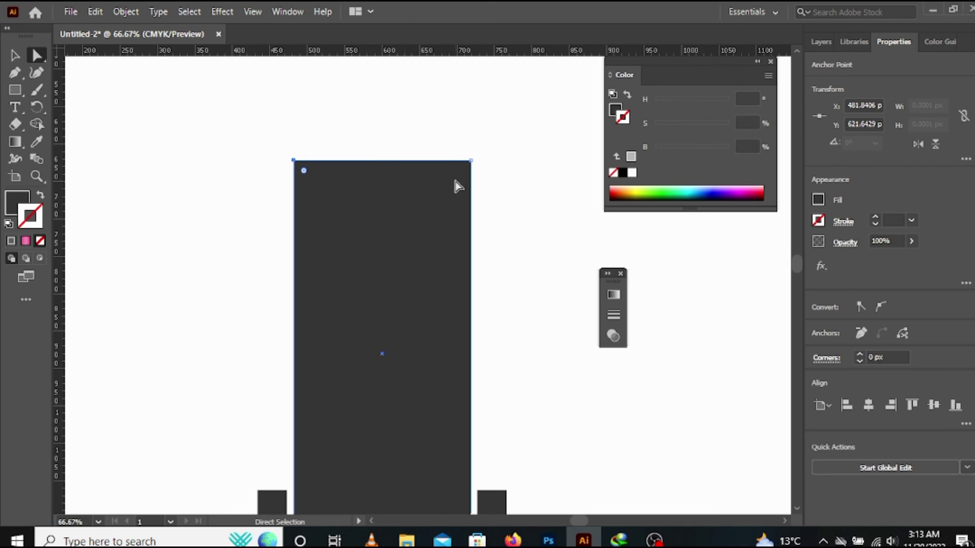
pyautogui.click(468, 161)
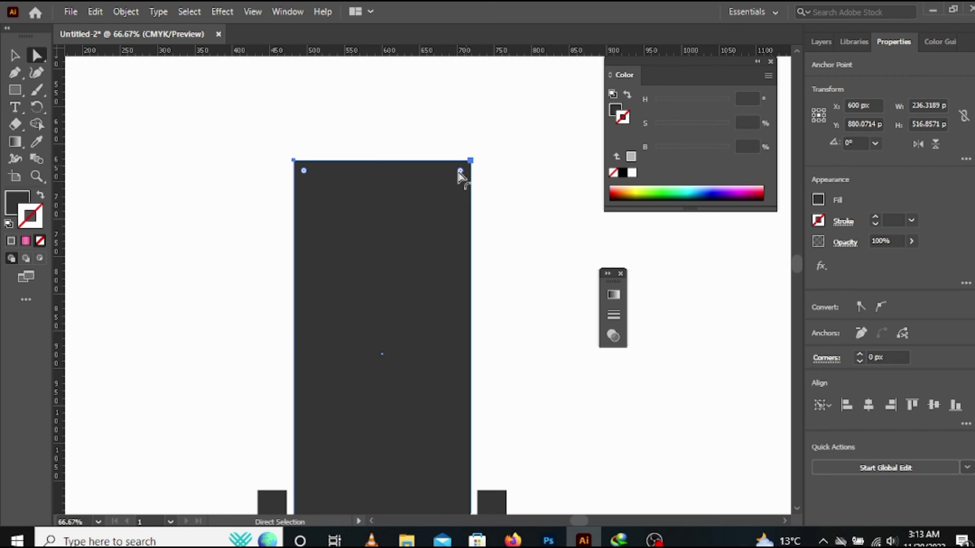
pyautogui.moveTo(459, 175); pyautogui.dragTo(457, 179)
pyautogui.click(517, 202)
pyautogui.scroll(-2, 515, 202)
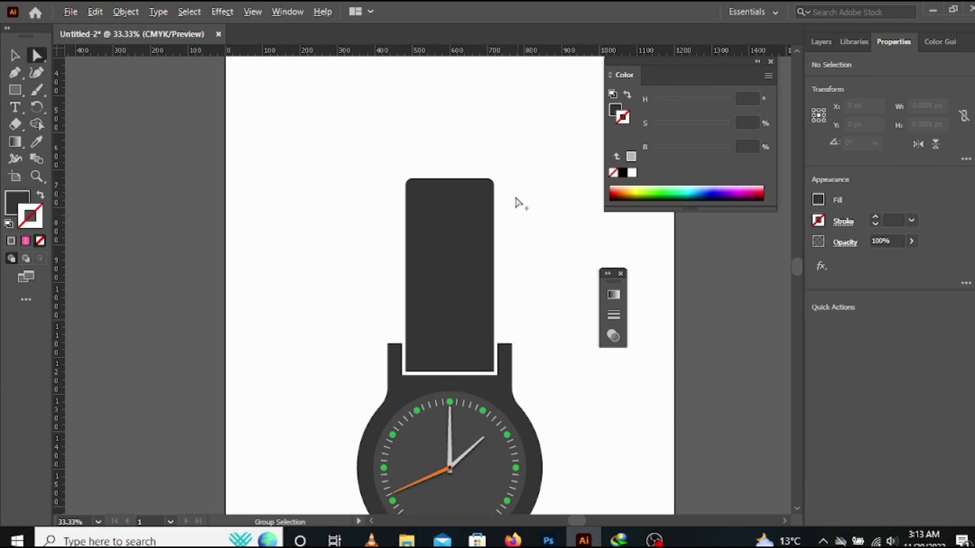
pyautogui.moveTo(517, 202); pyautogui.dragTo(401, 192)
pyautogui.scroll(-1, 418, 200)
pyautogui.moveTo(407, 121); pyautogui.dragTo(377, 207)
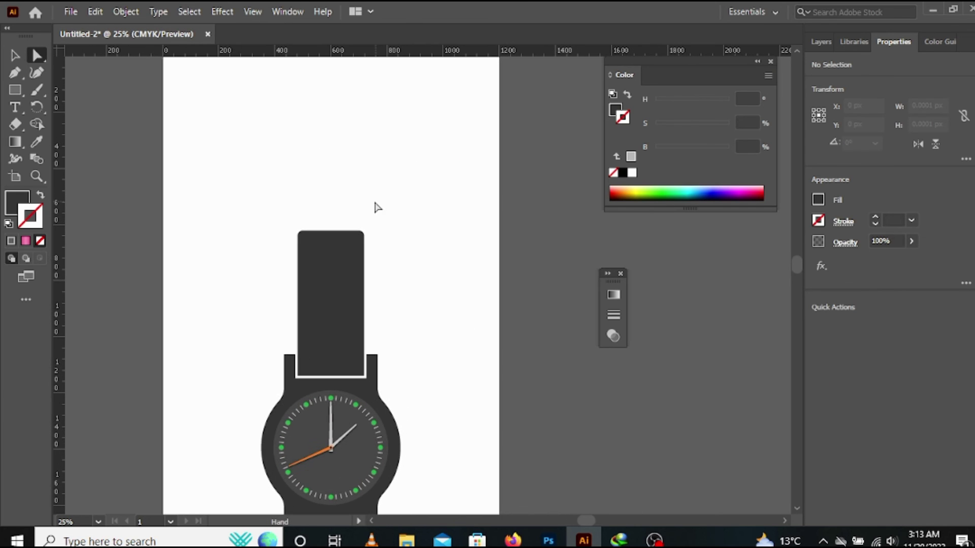
# Draw a rectangle across the upper strap's top, centre it, and give it a 4 pt outline
pyautogui.click(15, 90)
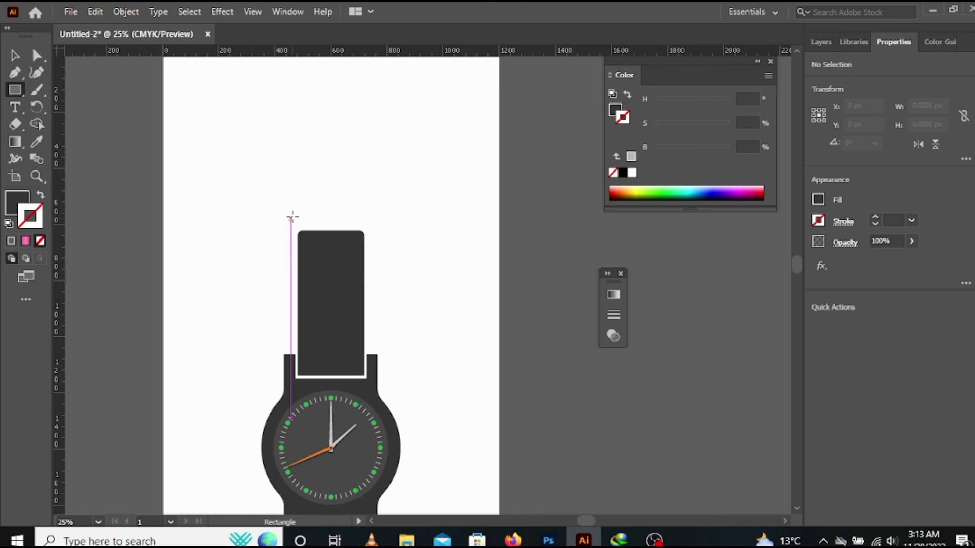
pyautogui.moveTo(289, 209); pyautogui.dragTo(372, 246)
pyautogui.moveTo(337, 217); pyautogui.dragTo(330, 205)
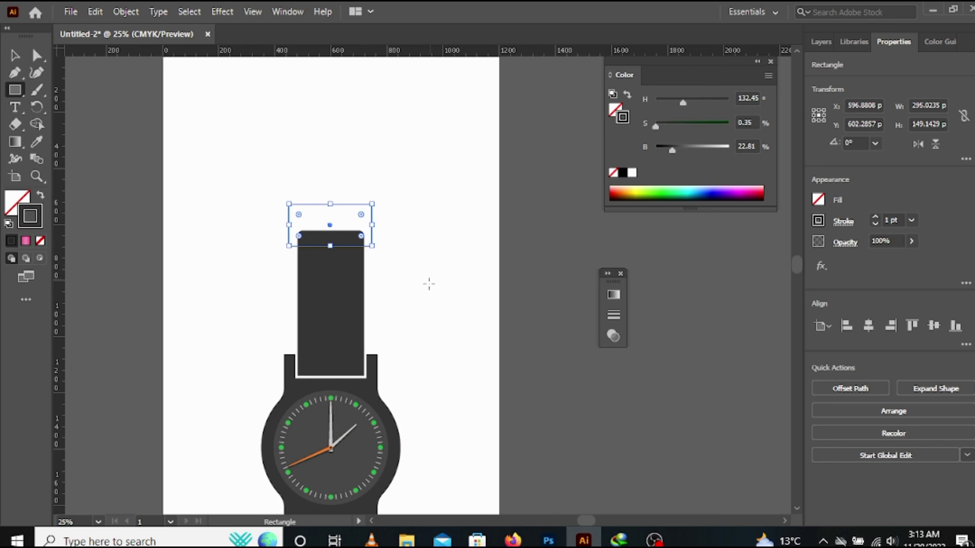
pyautogui.click(912, 220)
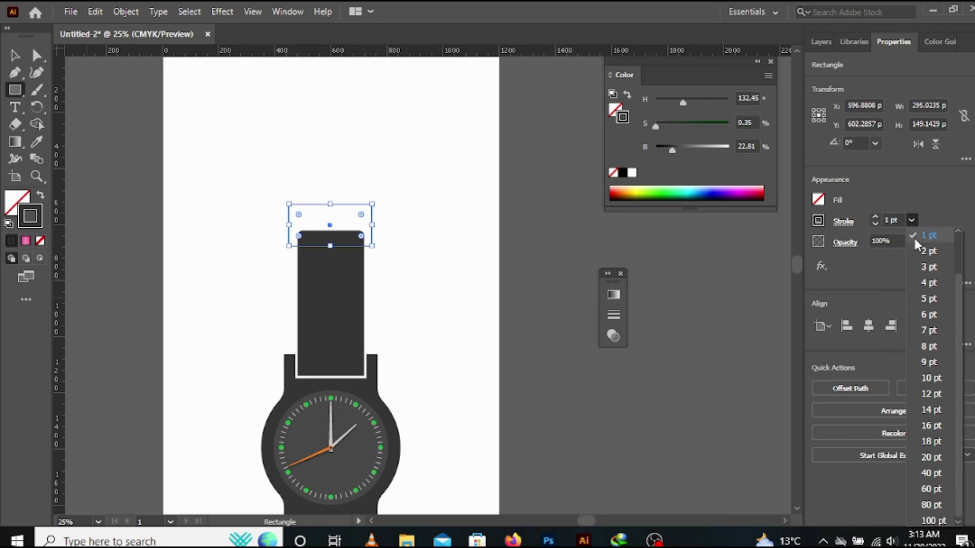
pyautogui.click(921, 278)
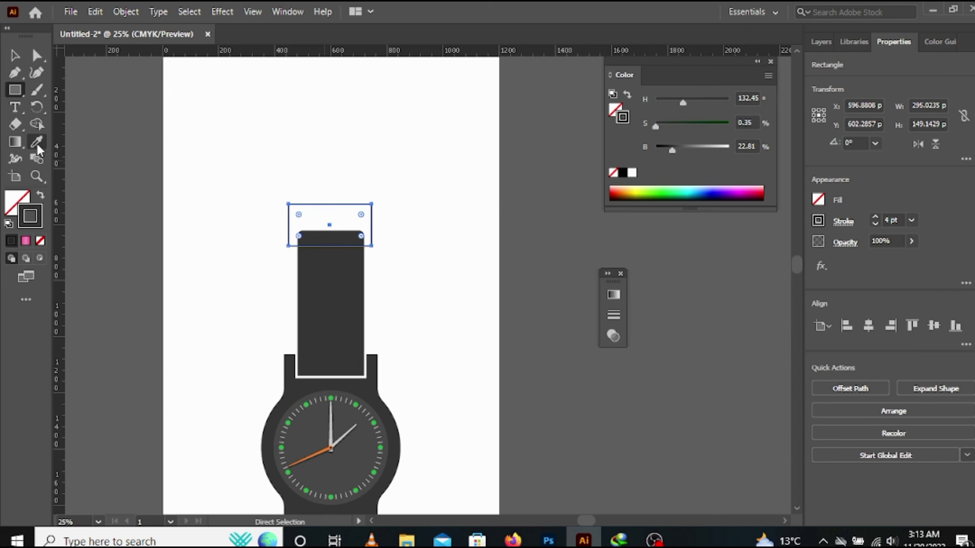
pyautogui.click(37, 141)
# Thicken the rectangle's outline to 8 pt, then to 12 pt
pyautogui.click(912, 220)
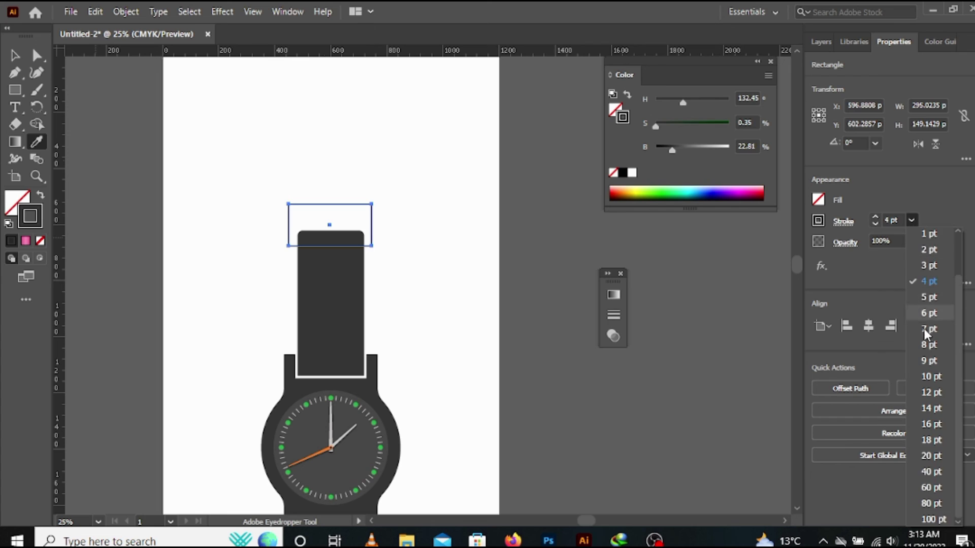
pyautogui.click(924, 328)
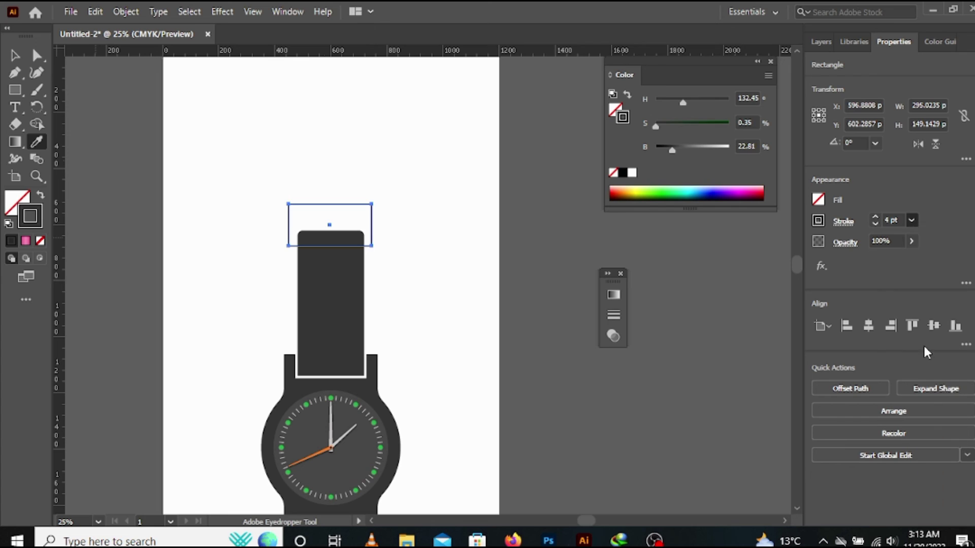
pyautogui.click(18, 52)
pyautogui.click(146, 106)
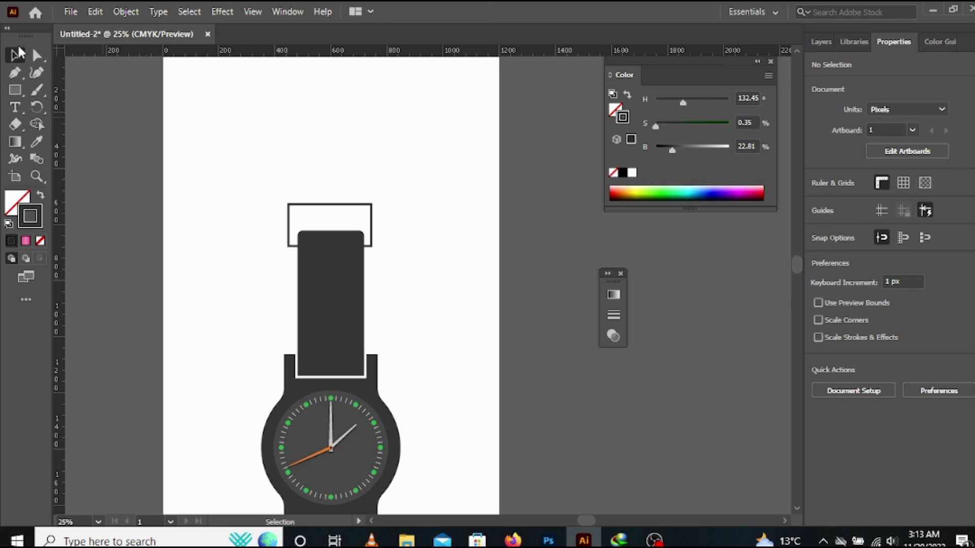
pyautogui.click(355, 204)
pyautogui.click(912, 220)
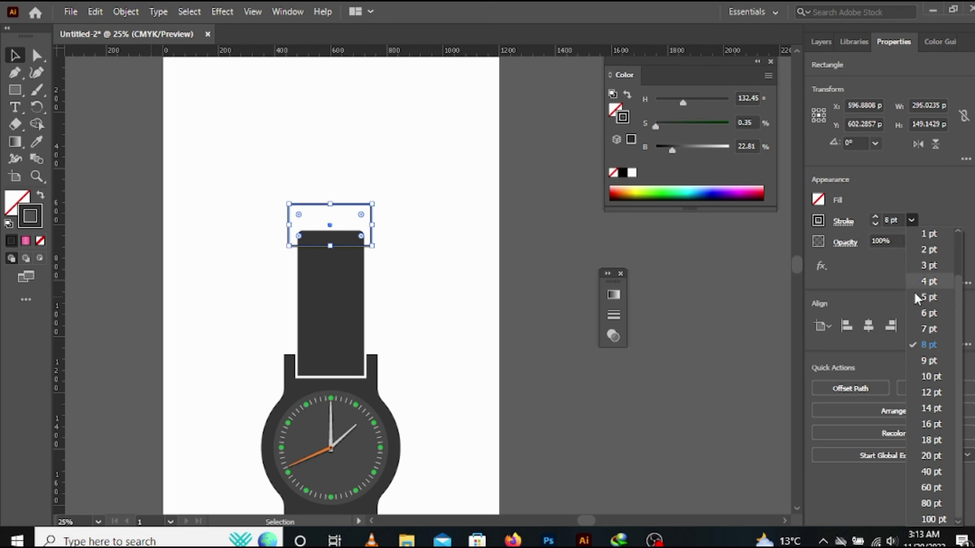
pyautogui.click(932, 393)
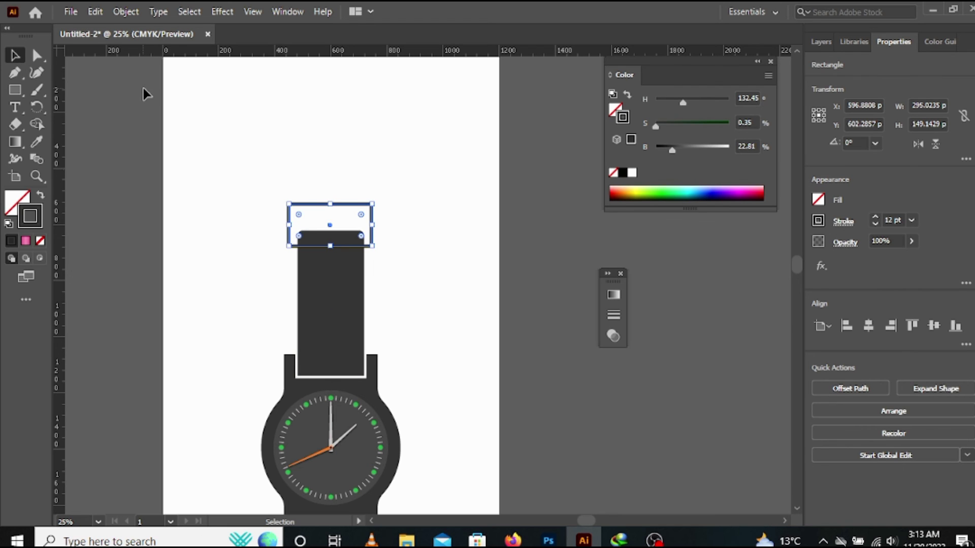
pyautogui.click(284, 145)
pyautogui.scroll(-3, 285, 147)
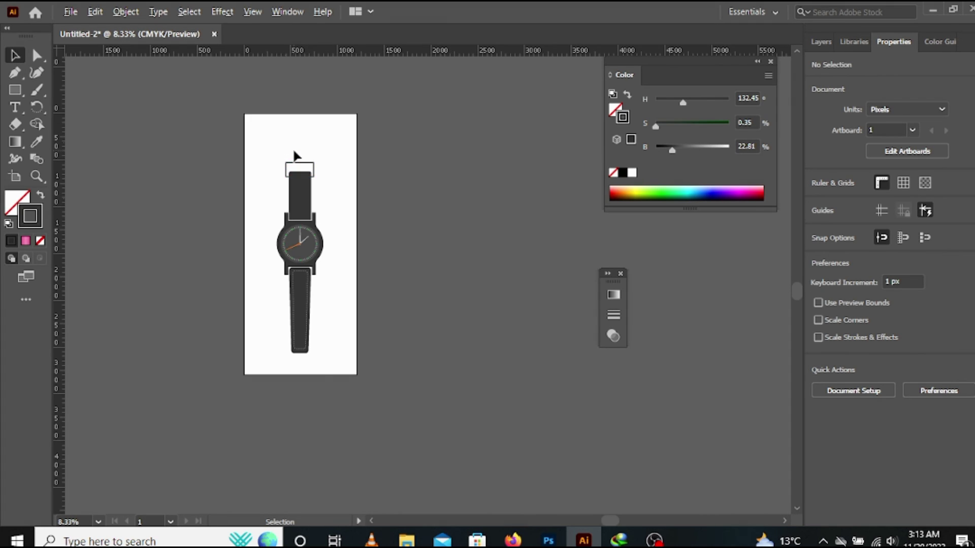
pyautogui.scroll(4, 297, 155)
pyautogui.scroll(1, 243, 193)
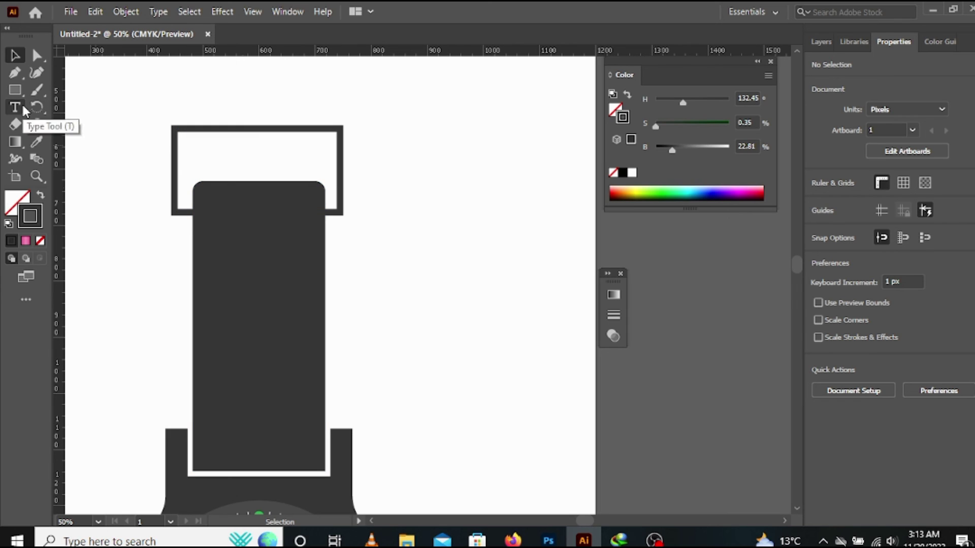
# Draw a small solid dark upright ellipse centred at the strap's top, behind the strap
pyautogui.moveTo(15, 90); pyautogui.dragTo(76, 105)
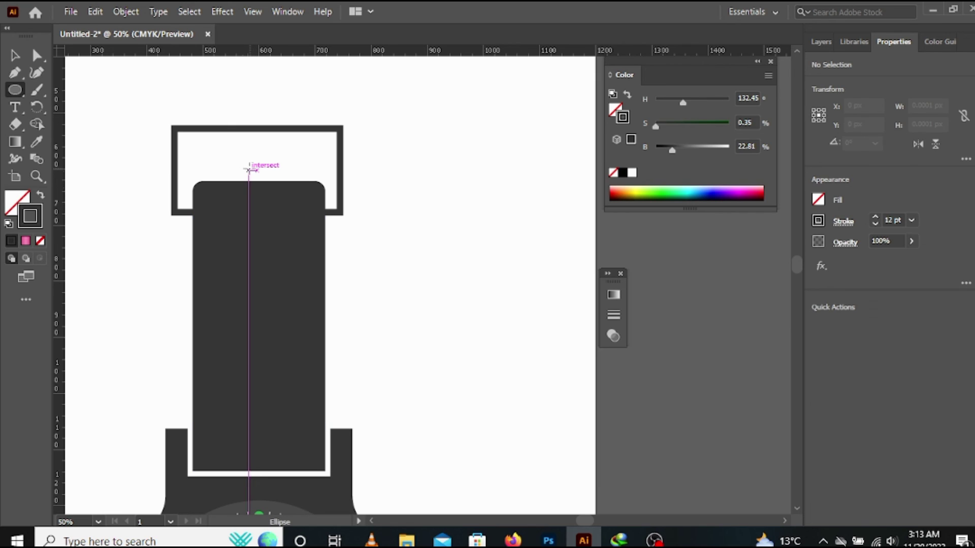
pyautogui.moveTo(257, 168); pyautogui.dragTo(265, 196)
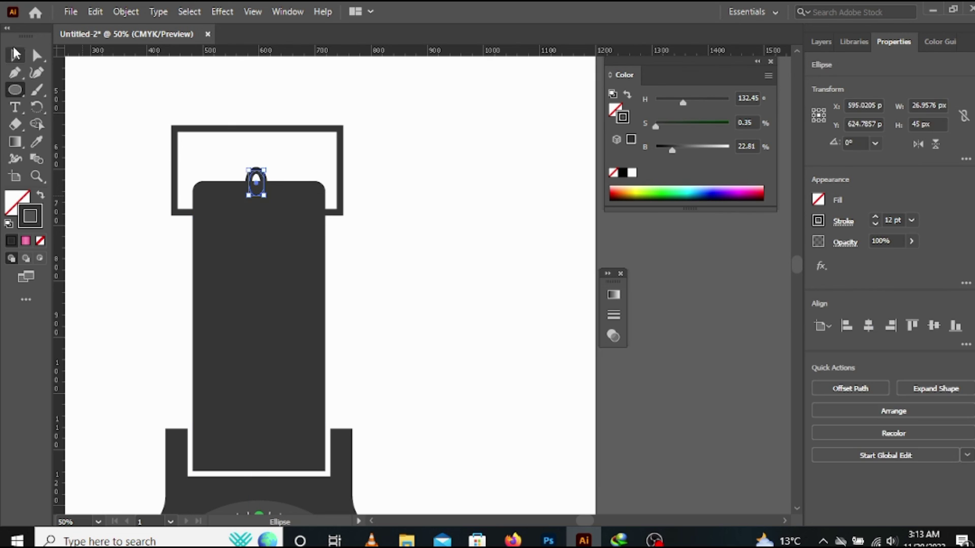
pyautogui.click(15, 55)
pyautogui.click(40, 194)
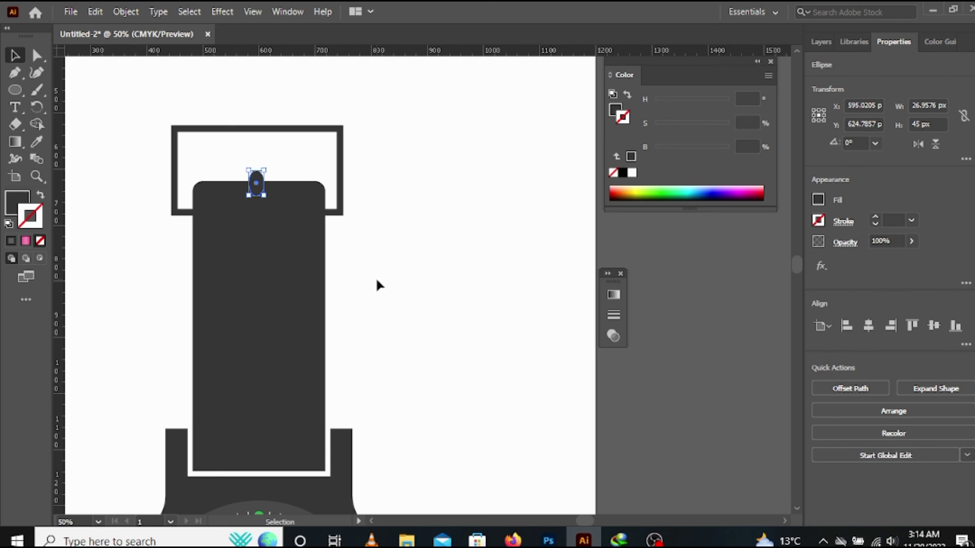
pyautogui.click(870, 326)
pyautogui.hotkey('ctrl', 'shift', '[')
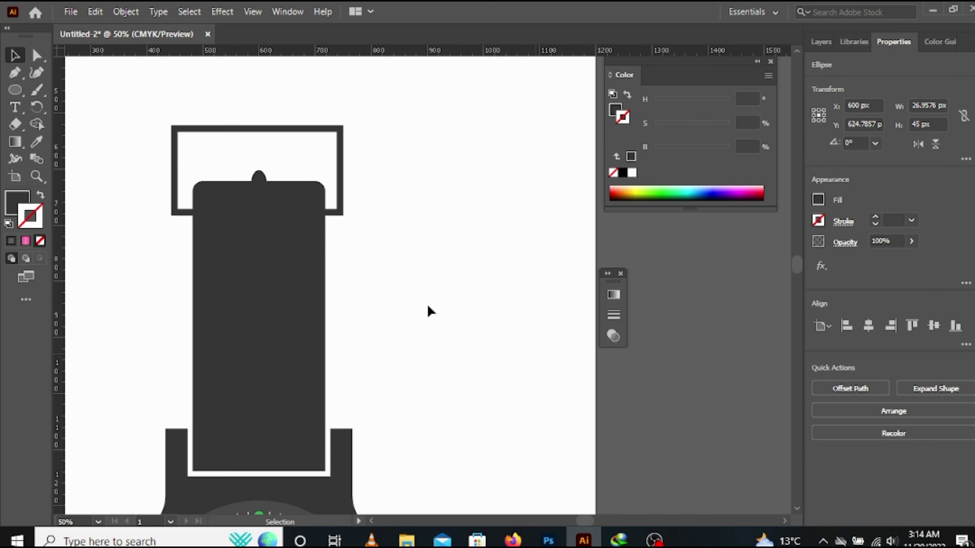
# Try cutting the frame and ellipse out of the strap with Shape Builder, then undo it
pyautogui.moveTo(245, 157); pyautogui.dragTo(298, 239)
pyautogui.hotkey('shift', 'm')
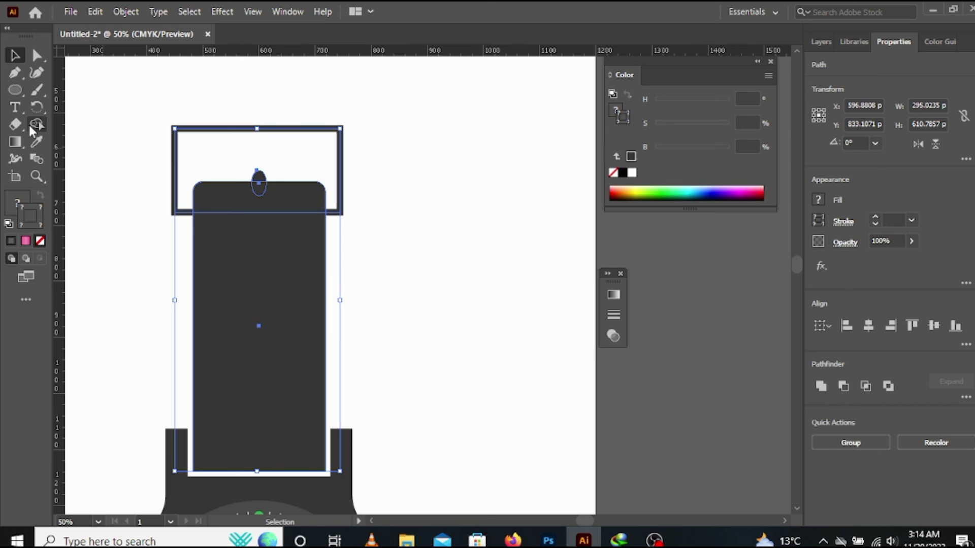
pyautogui.moveTo(209, 186)
pyautogui.mouseDown()
pyautogui.moveTo(258, 162)
pyautogui.moveTo(265, 189)
pyautogui.mouseUp()
pyautogui.hotkey('ctrl', 'z')
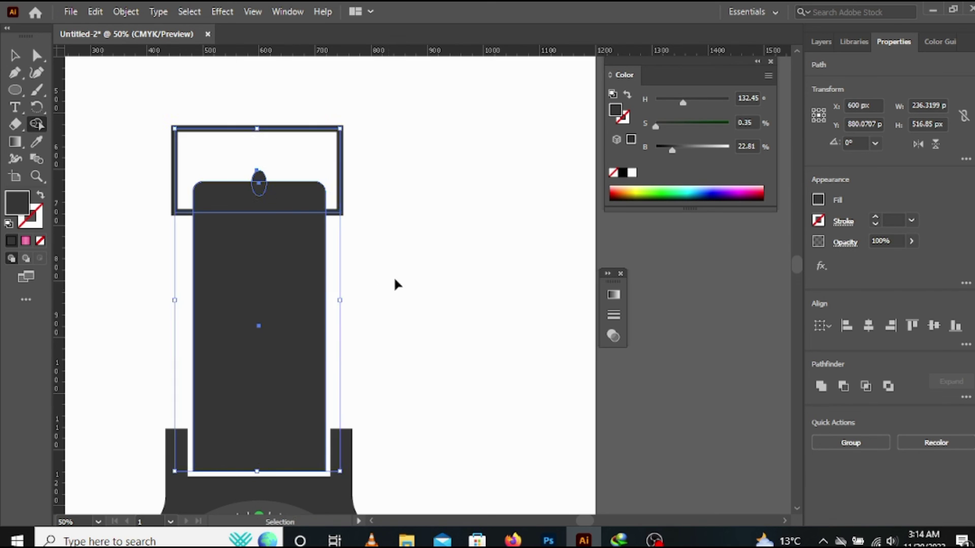
# Remove the small ellipse's region from the upper strap with Shape Builder, leaving a notch
pyautogui.press('v')
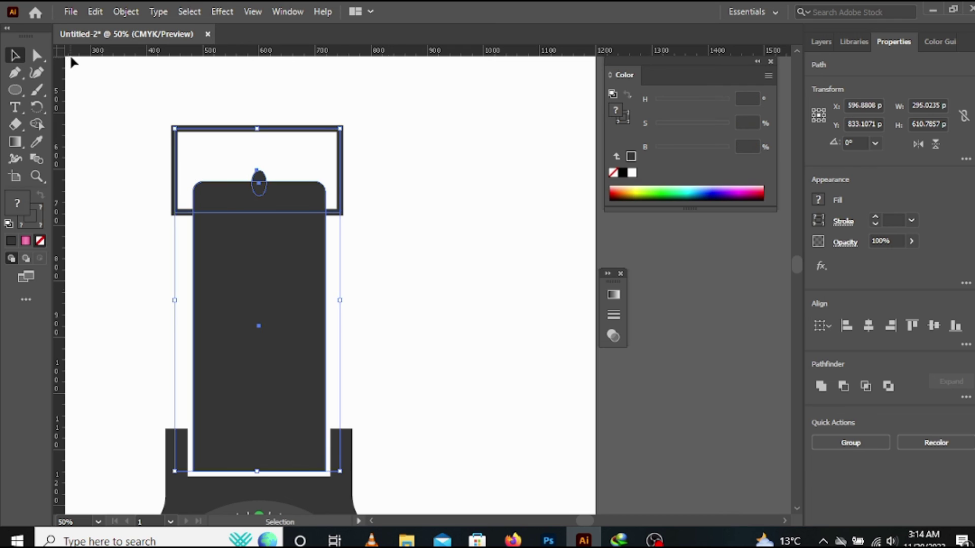
pyautogui.click(74, 62)
pyautogui.click(257, 179)
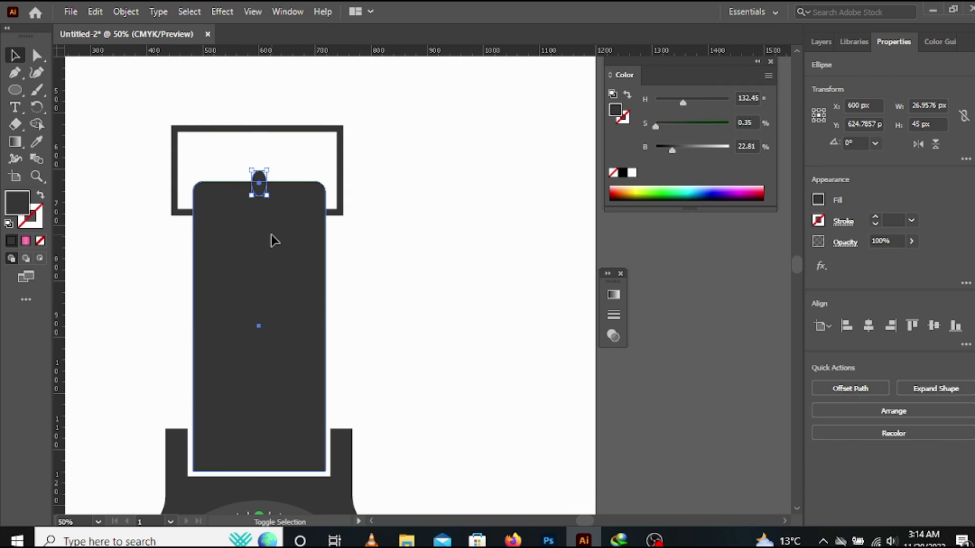
pyautogui.keyDown('shift'); pyautogui.click(273, 240); pyautogui.keyUp('shift')
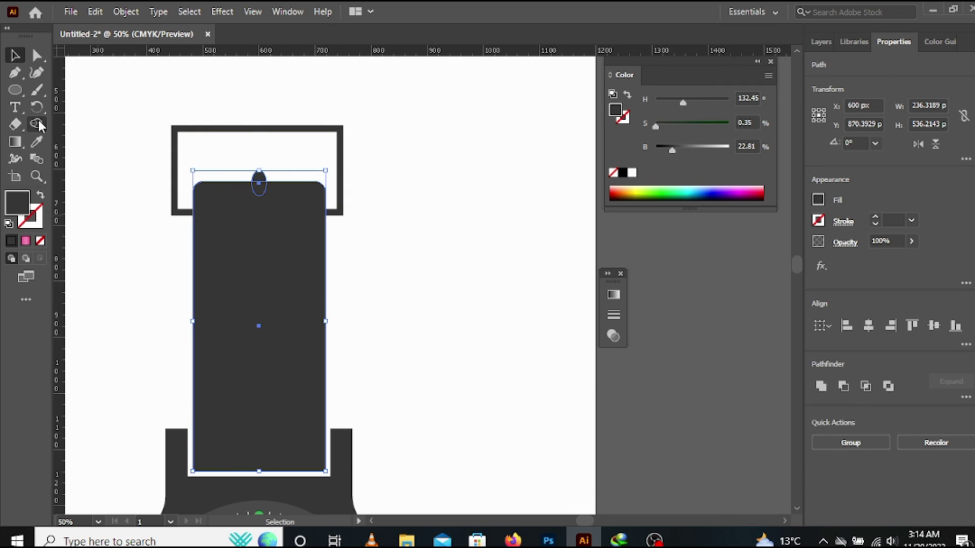
pyautogui.click(37, 124)
pyautogui.keyDown('alt'); pyautogui.click(260, 184); pyautogui.keyUp('alt')
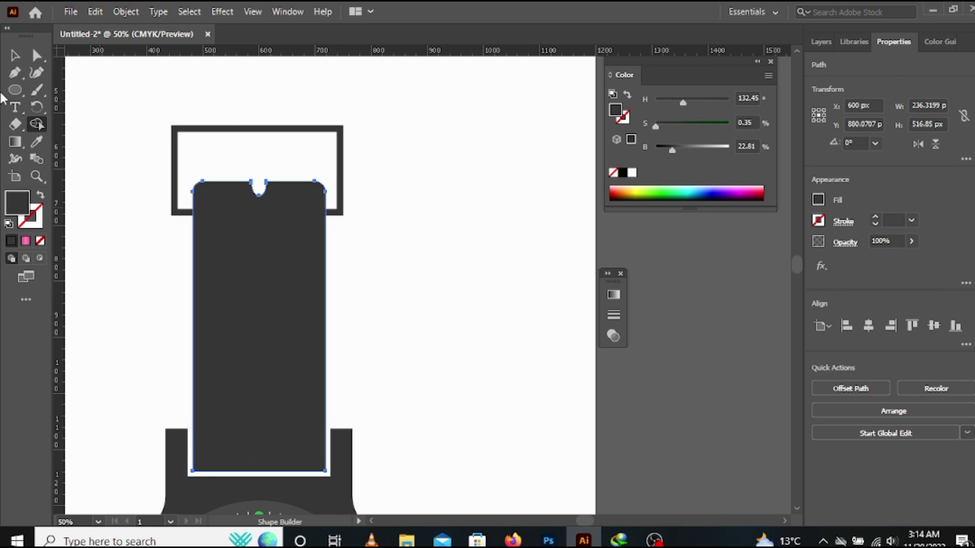
pyautogui.press('v')
pyautogui.click(413, 240)
pyautogui.hotkey('ctrl', '-')
pyautogui.hotkey('ctrl', '-')
pyautogui.hotkey('ctrl', '-')
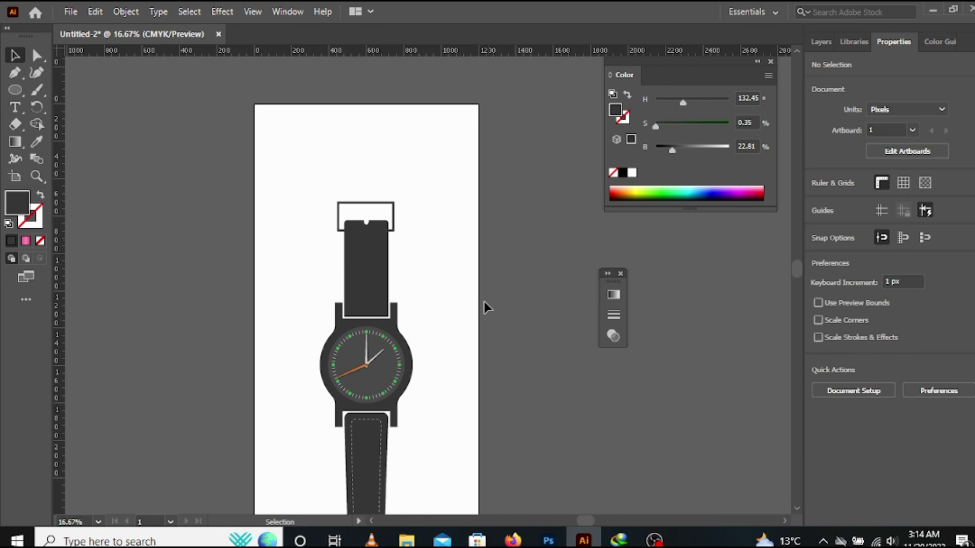
# Draw a thin vertical rectangle over the strap notch
pyautogui.scroll(5, 424, 233)
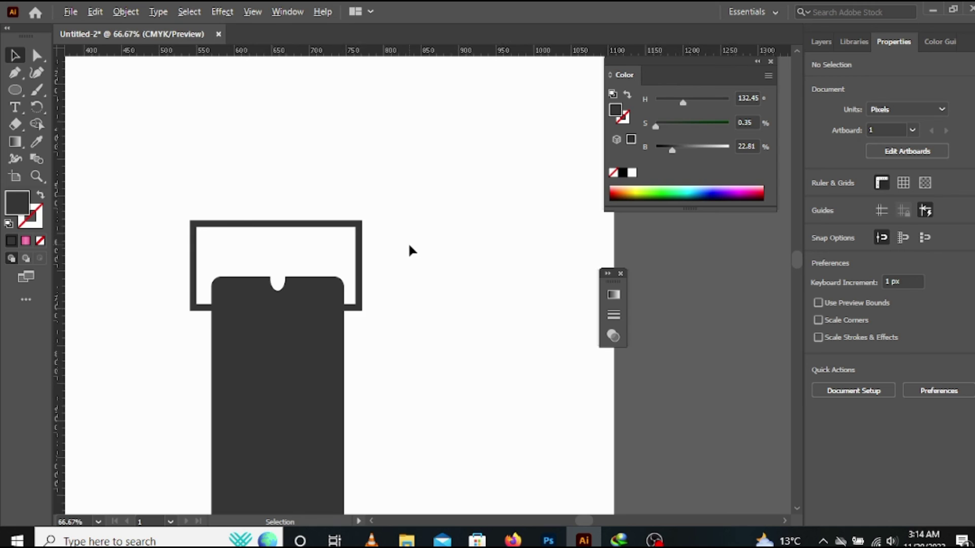
pyautogui.moveTo(13, 93); pyautogui.dragTo(76, 90)
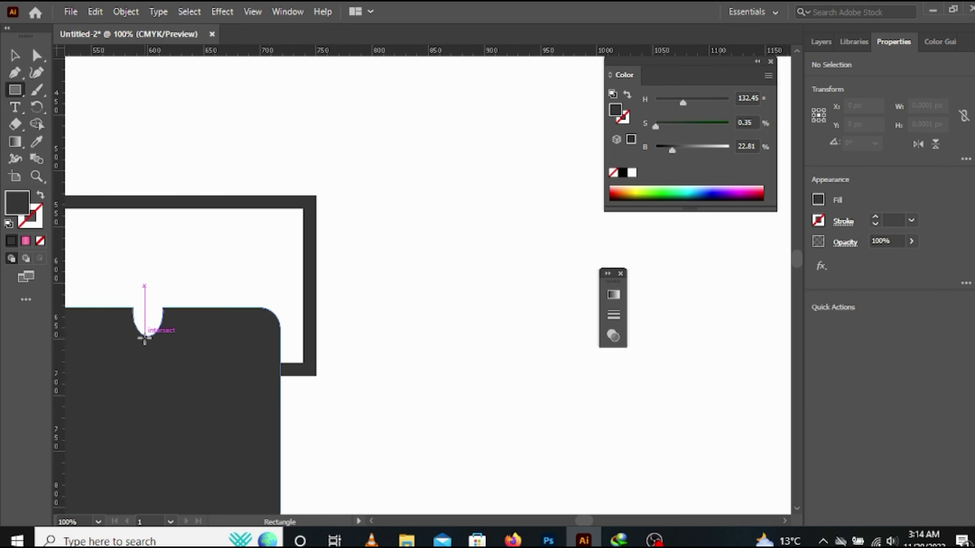
pyautogui.moveTo(144, 337); pyautogui.dragTo(144, 276)
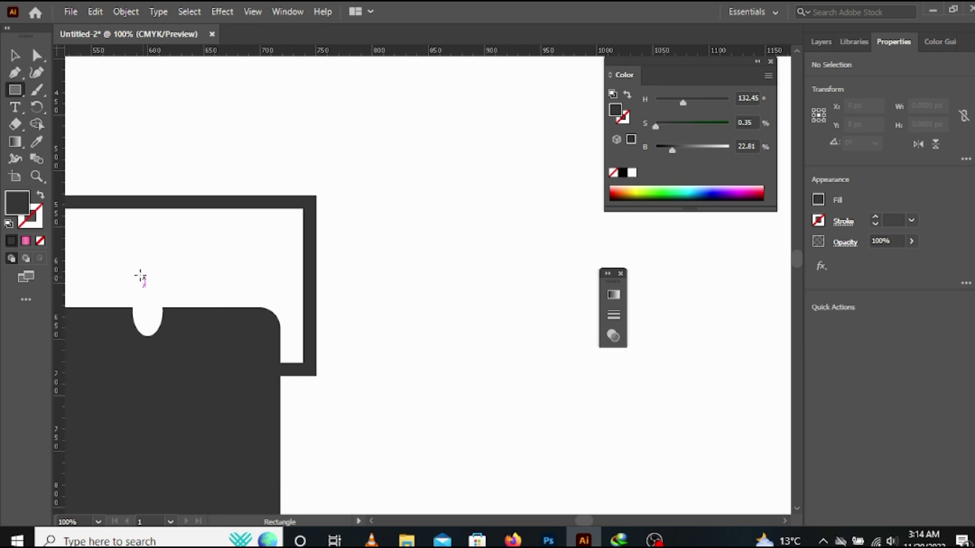
pyautogui.moveTo(163, 353); pyautogui.dragTo(129, 248)
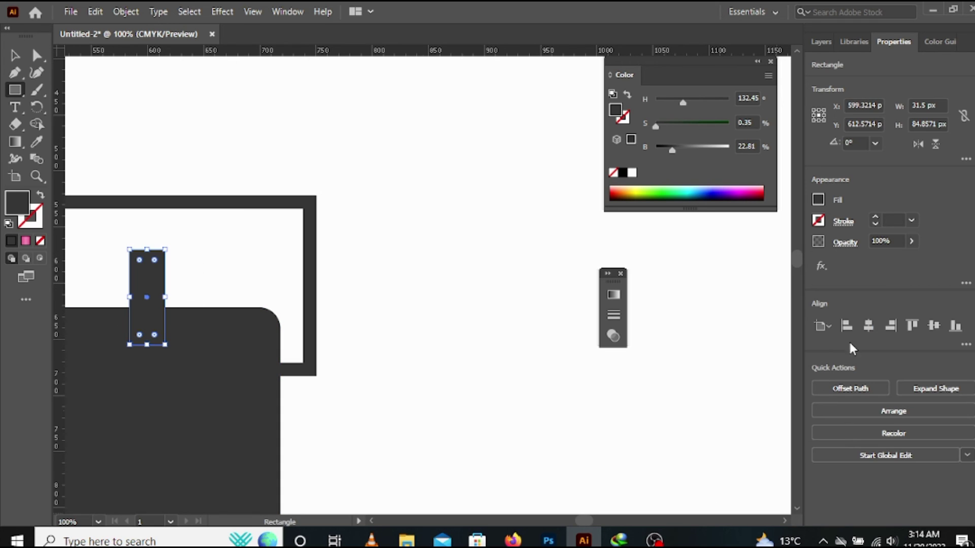
# Centre the prong horizontally, narrow it, and stretch its top up across the buckle frame
pyautogui.click(865, 328)
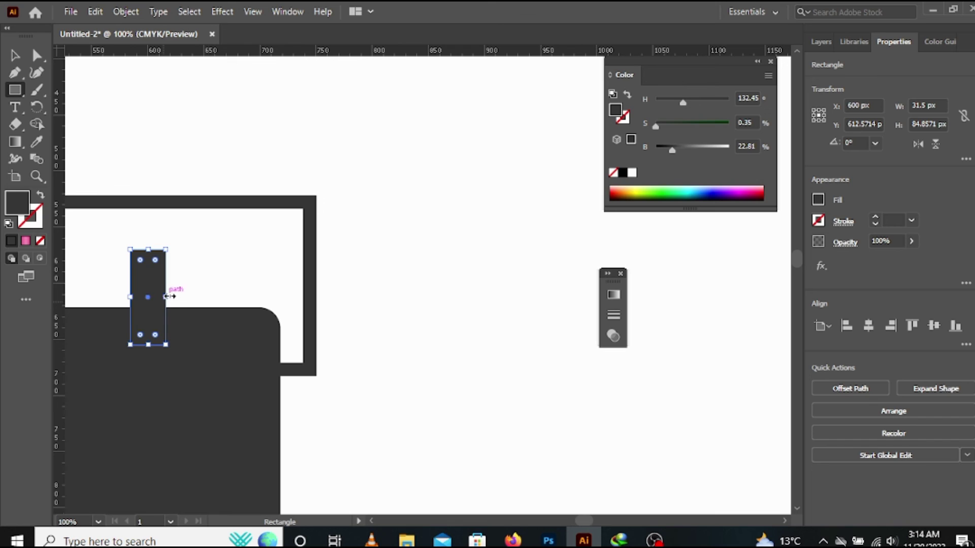
pyautogui.moveTo(167, 297); pyautogui.dragTo(159, 297)
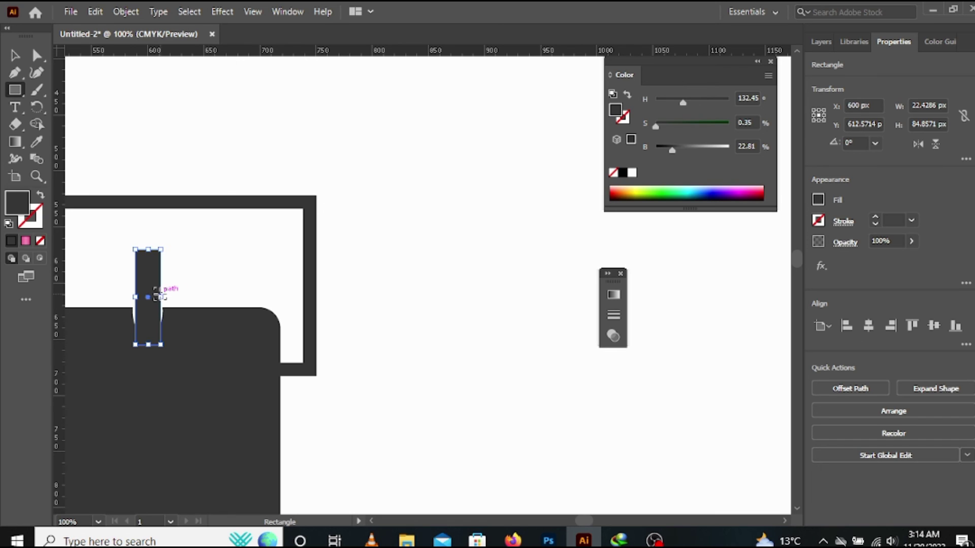
pyautogui.moveTo(149, 249); pyautogui.dragTo(153, 195)
pyautogui.press('v')
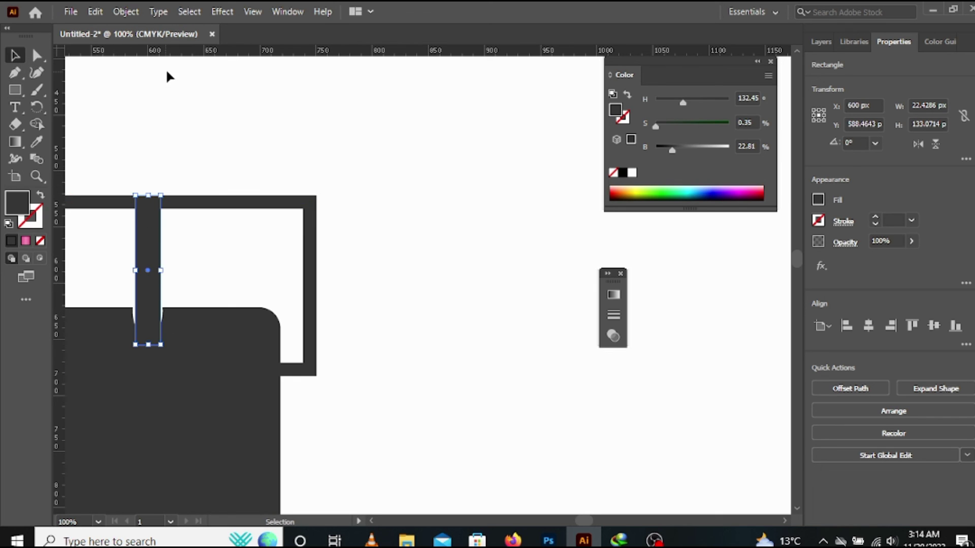
pyautogui.click(165, 68)
pyautogui.scroll(-3, 166, 70)
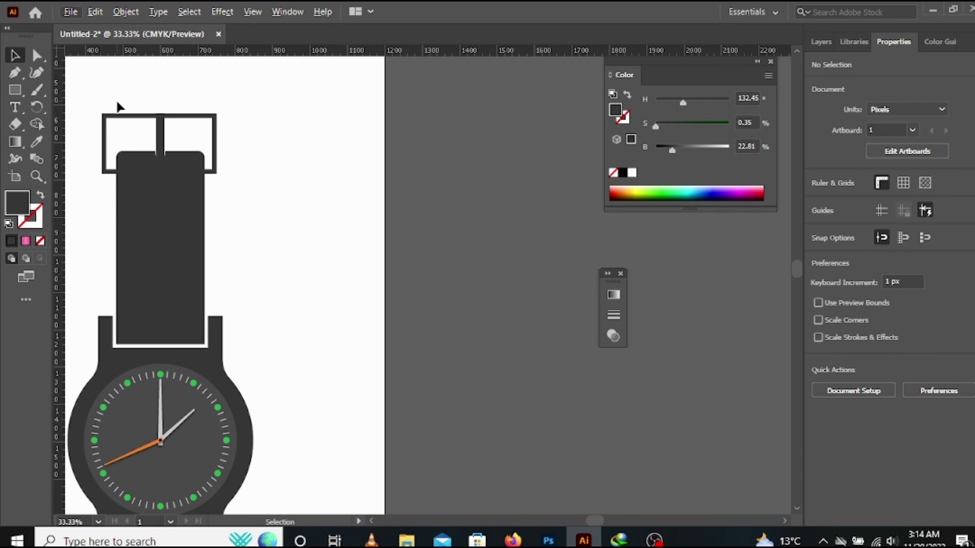
# Round the buckle frame's corners and lengthen the prong's top slightly
pyautogui.scroll(2, 118, 102)
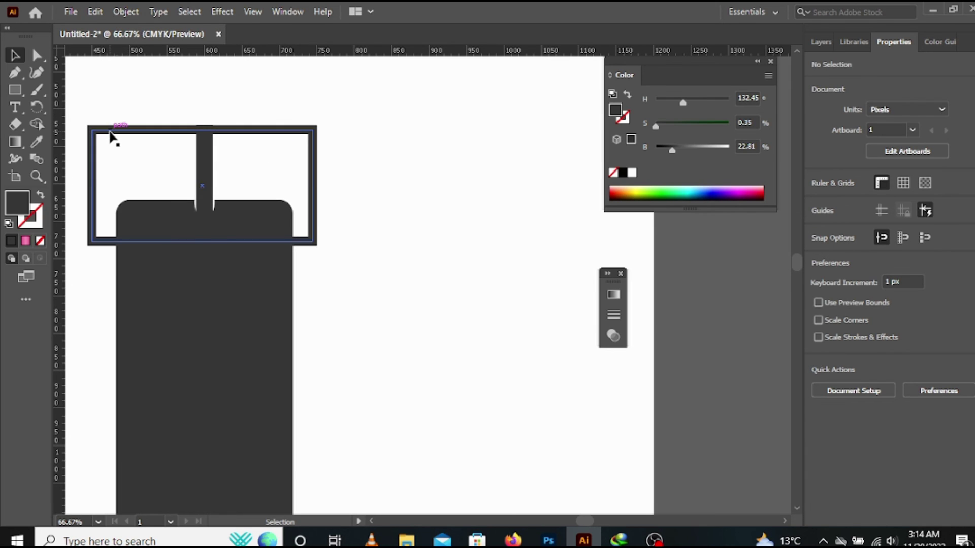
pyautogui.click(98, 142)
pyautogui.moveTo(101, 140); pyautogui.dragTo(109, 146)
pyautogui.click(402, 265)
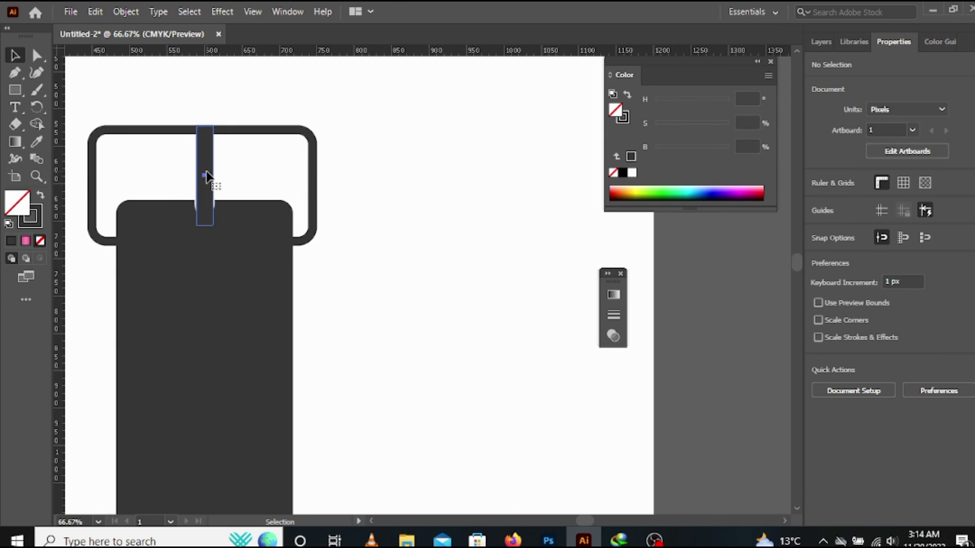
pyautogui.click(206, 173)
pyautogui.moveTo(213, 123); pyautogui.dragTo(214, 120)
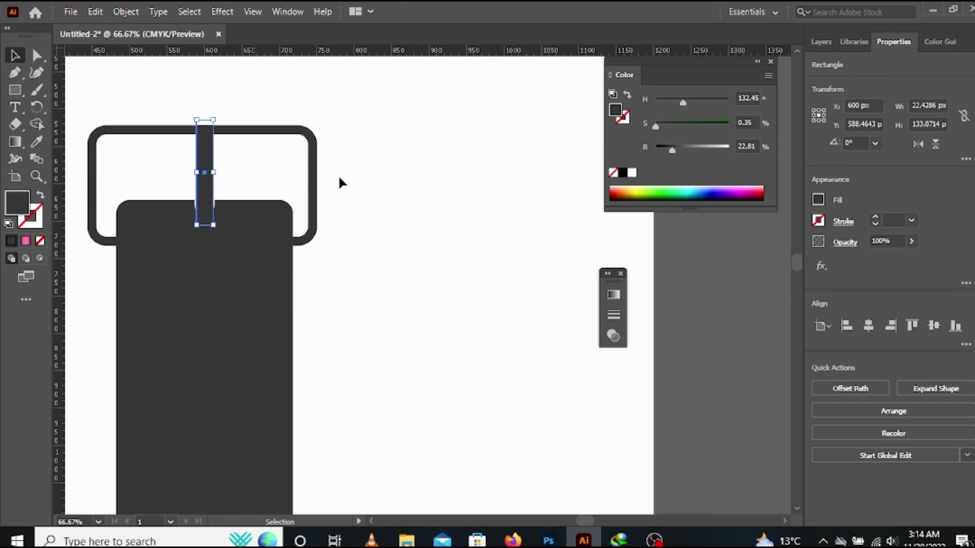
pyautogui.click(350, 180)
# Fill the prong with lighter grey #515151
pyautogui.click(198, 188)
pyautogui.doubleClick(23, 217)
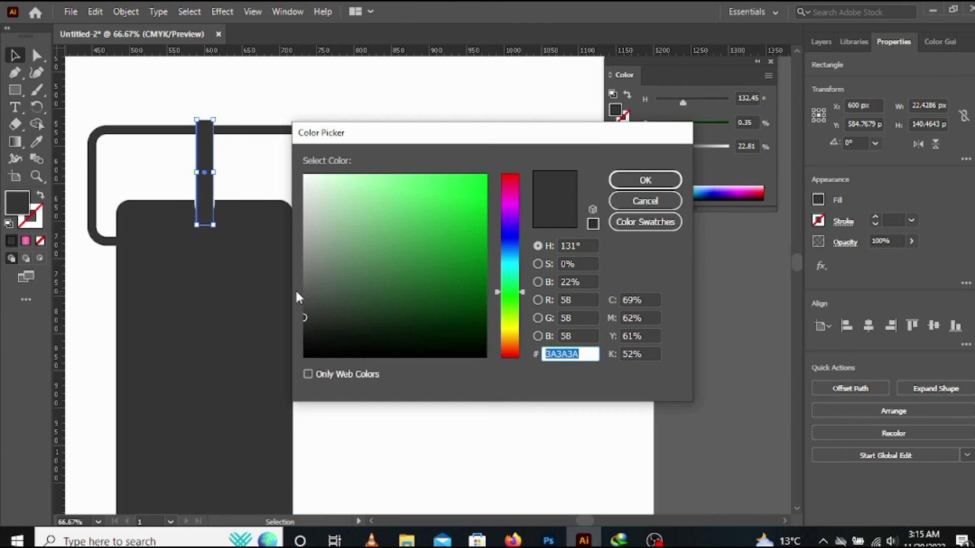
pyautogui.click(306, 299)
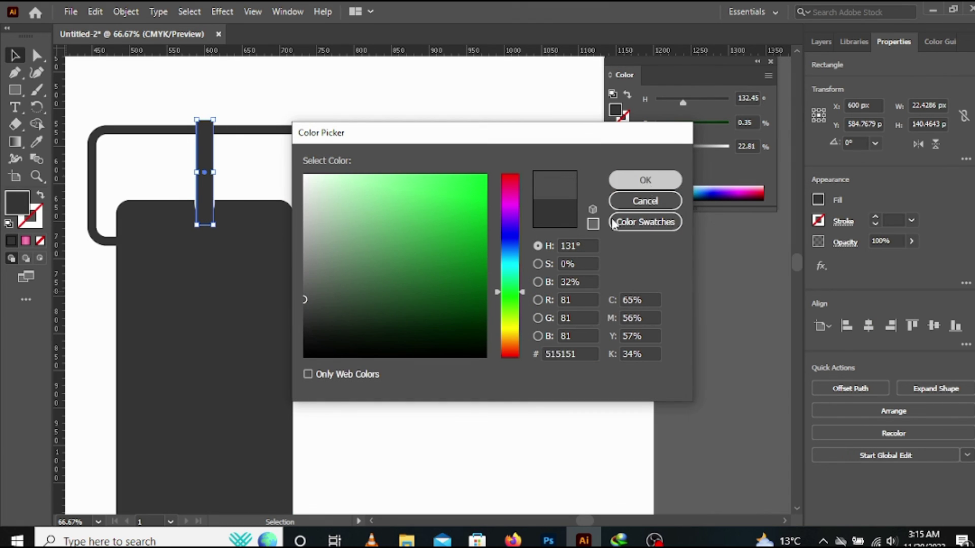
pyautogui.click(646, 180)
pyautogui.click(440, 314)
pyautogui.hotkey('ctrl', '-')
pyautogui.hotkey('ctrl', '-')
pyautogui.hotkey('ctrl', '-')
pyautogui.hotkey('ctrl', '-')
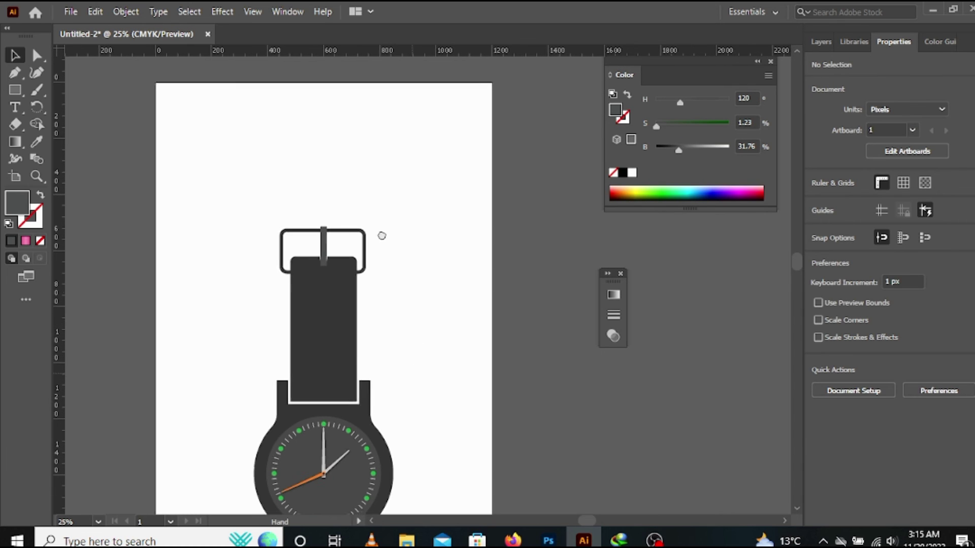
# Duplicate the upper strap, convert the copy to an unfilled outline, and shrink it
pyautogui.scroll(-5, 381, 233)
pyautogui.hotkey('ctrl', '-')
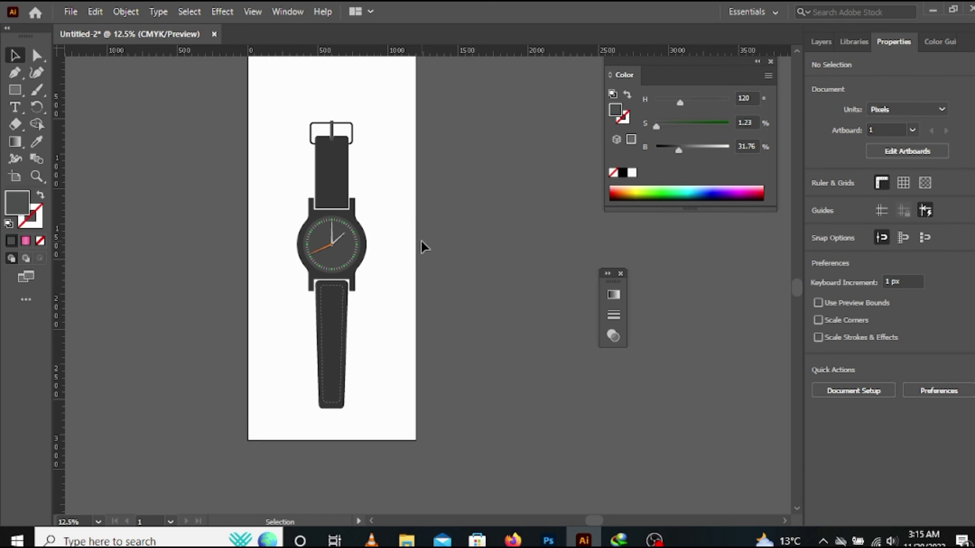
pyautogui.click(322, 168)
pyautogui.hotkey('ctrl', '+')
pyautogui.hotkey('ctrl', '+')
pyautogui.hotkey('ctrl', '+')
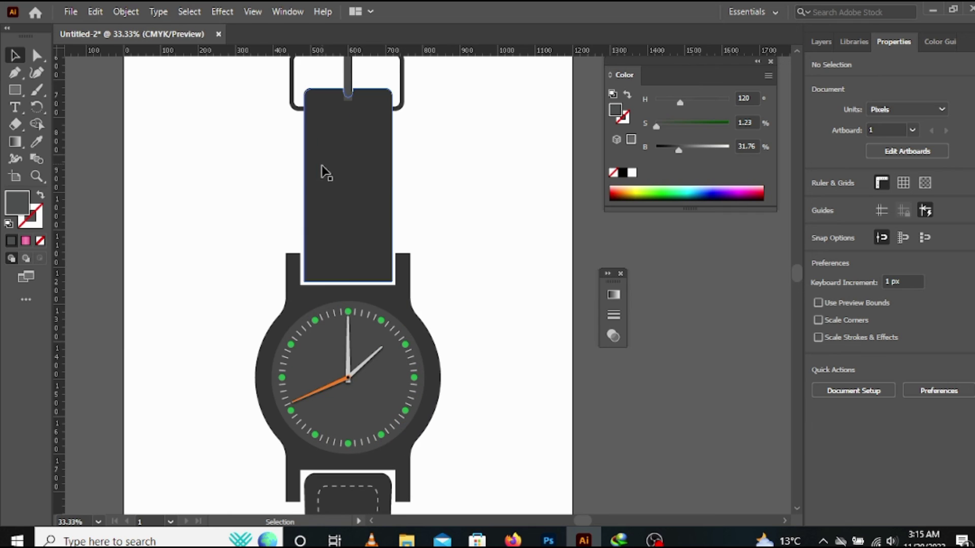
pyautogui.moveTo(354, 195); pyautogui.dragTo(198, 193)
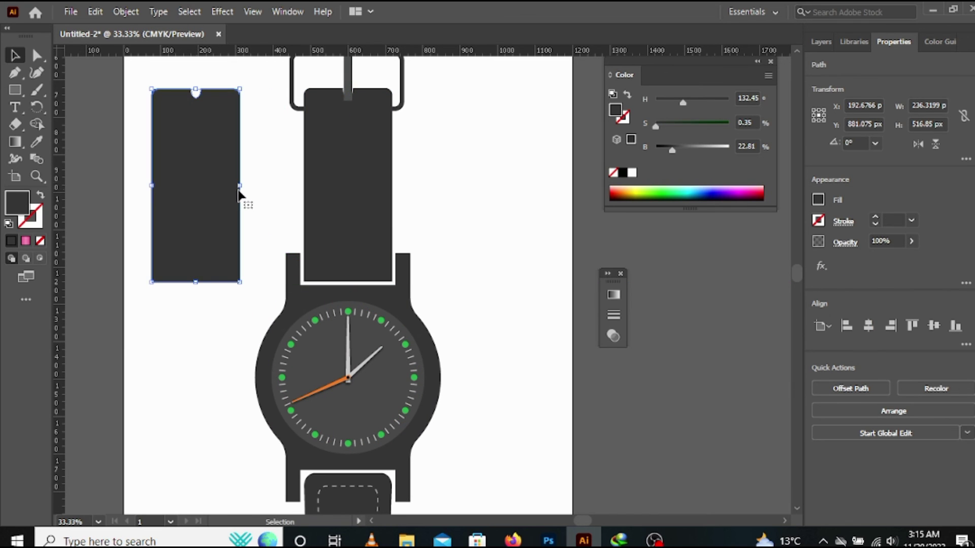
pyautogui.click(41, 197)
pyautogui.moveTo(240, 185); pyautogui.dragTo(380, 212)
# Eyedropper the lower strap's dashed stitching onto the copy and centre it within the upper strap
pyautogui.click(37, 141)
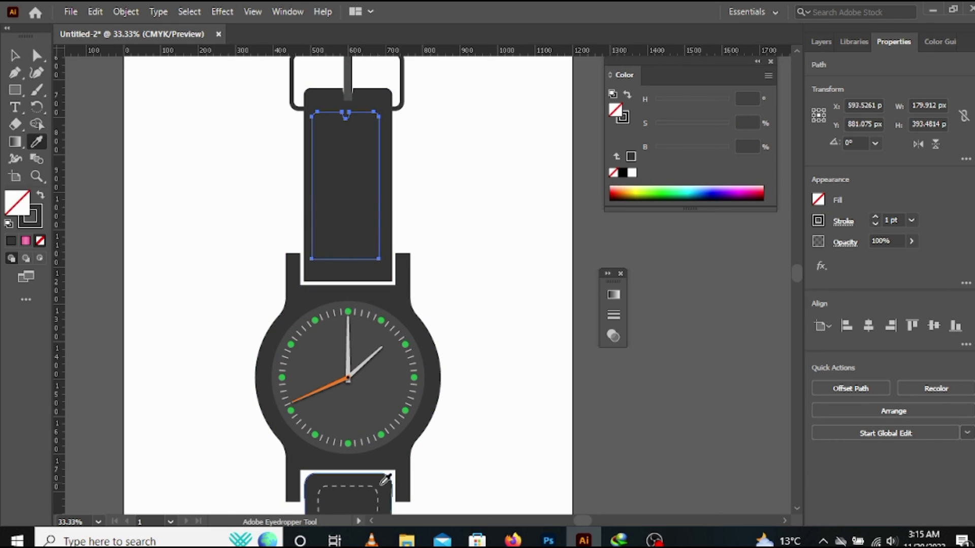
pyautogui.click(377, 482)
pyautogui.click(15, 56)
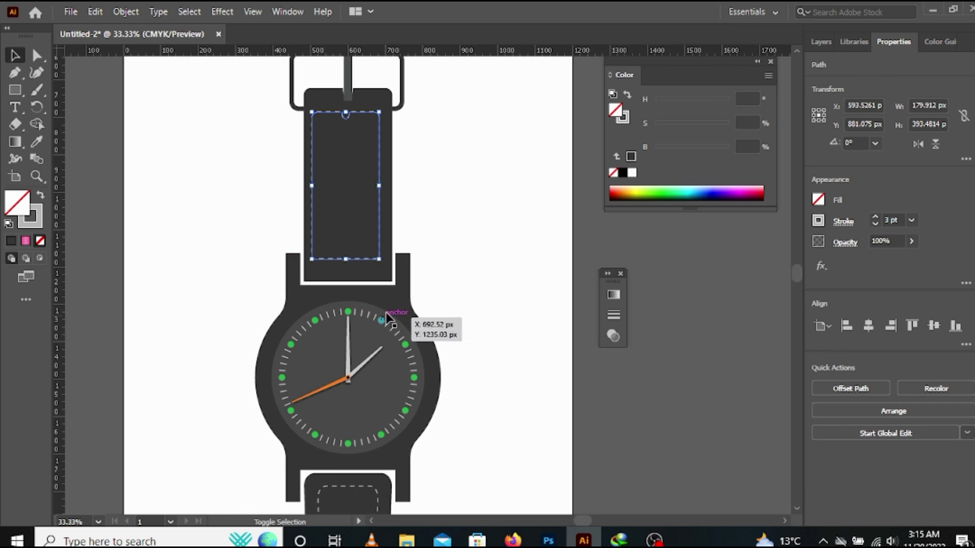
pyautogui.keyDown('shift'); pyautogui.click(387, 281); pyautogui.keyUp('shift')
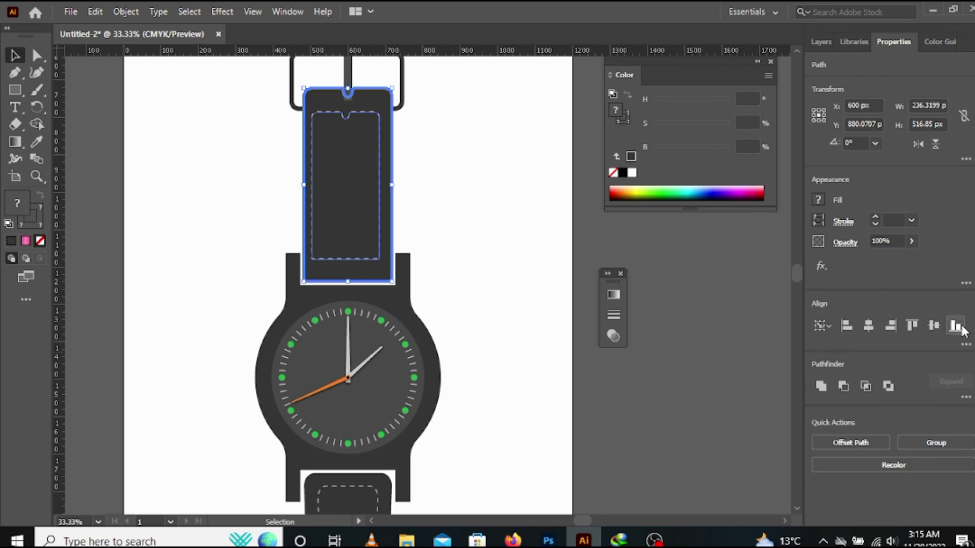
pyautogui.click(941, 328)
pyautogui.click(869, 326)
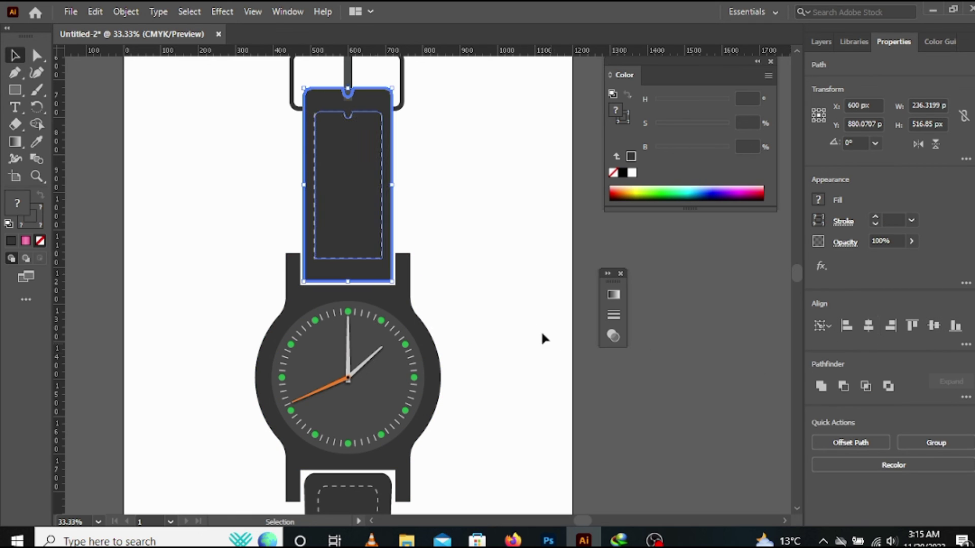
pyautogui.click(533, 325)
pyautogui.scroll(-2, 520, 319)
pyautogui.moveTo(487, 334); pyautogui.dragTo(463, 227)
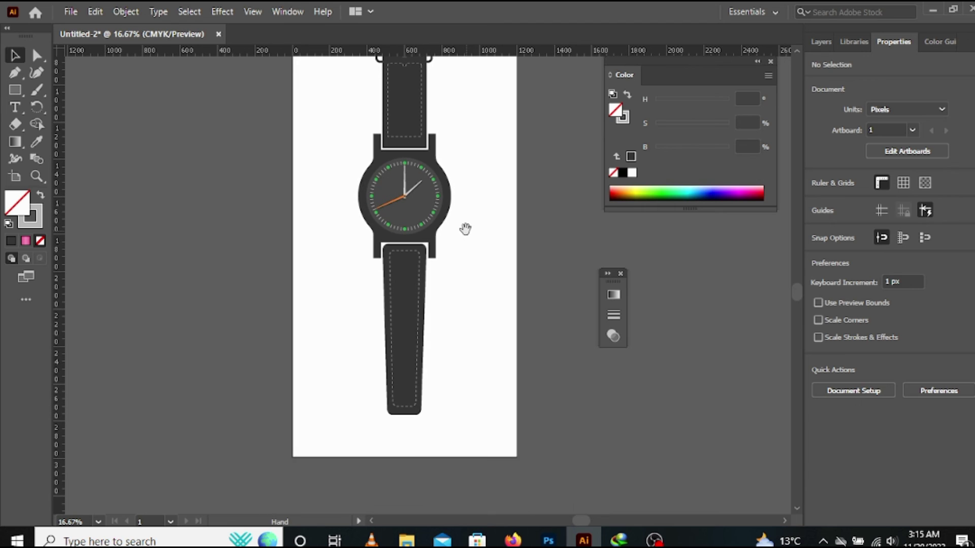
pyautogui.scroll(-1, 464, 227)
pyautogui.moveTo(486, 285); pyautogui.dragTo(370, 350)
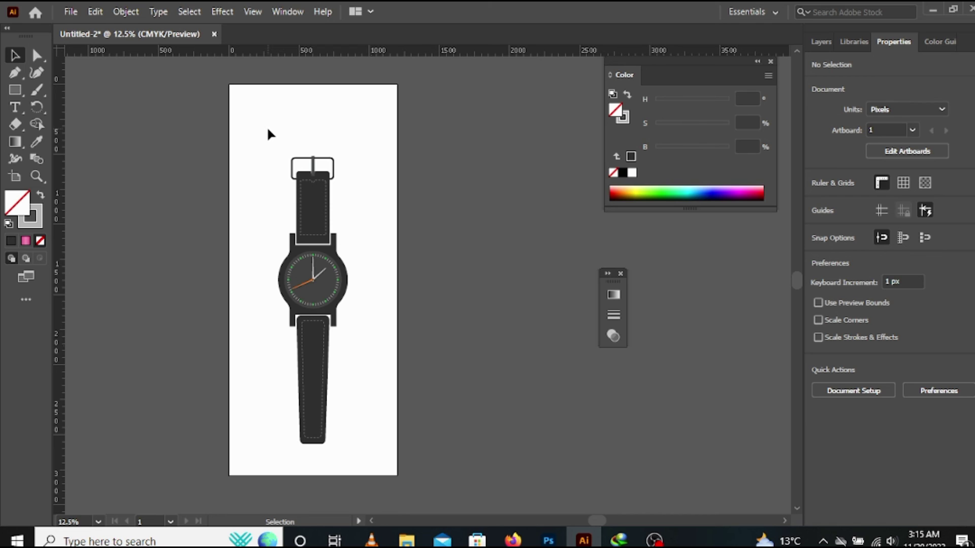
pyautogui.scroll(1, 294, 156)
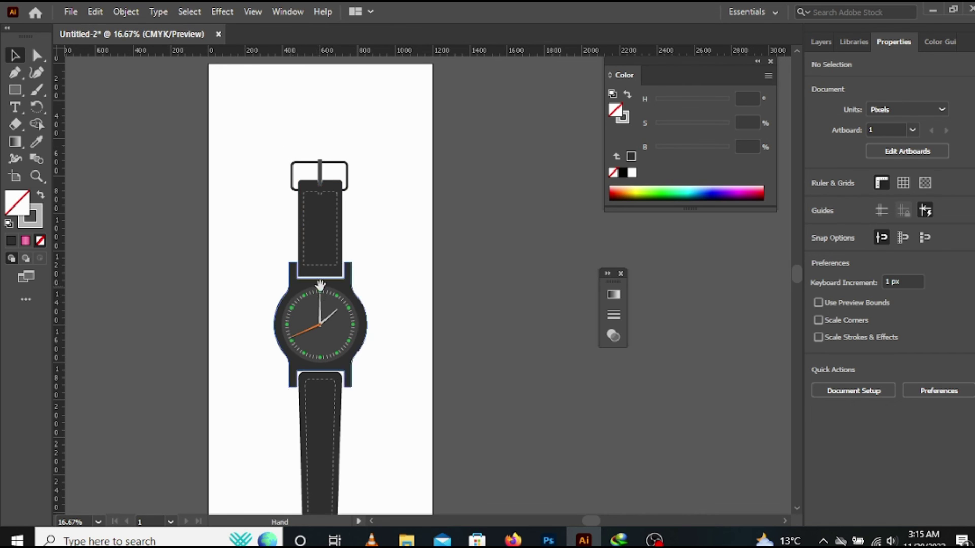
pyautogui.moveTo(321, 286); pyautogui.dragTo(335, 192)
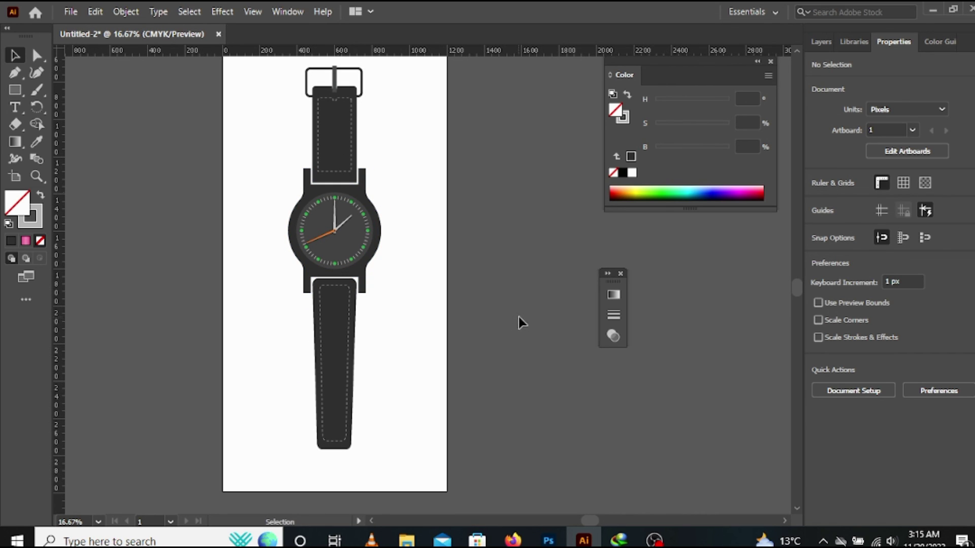